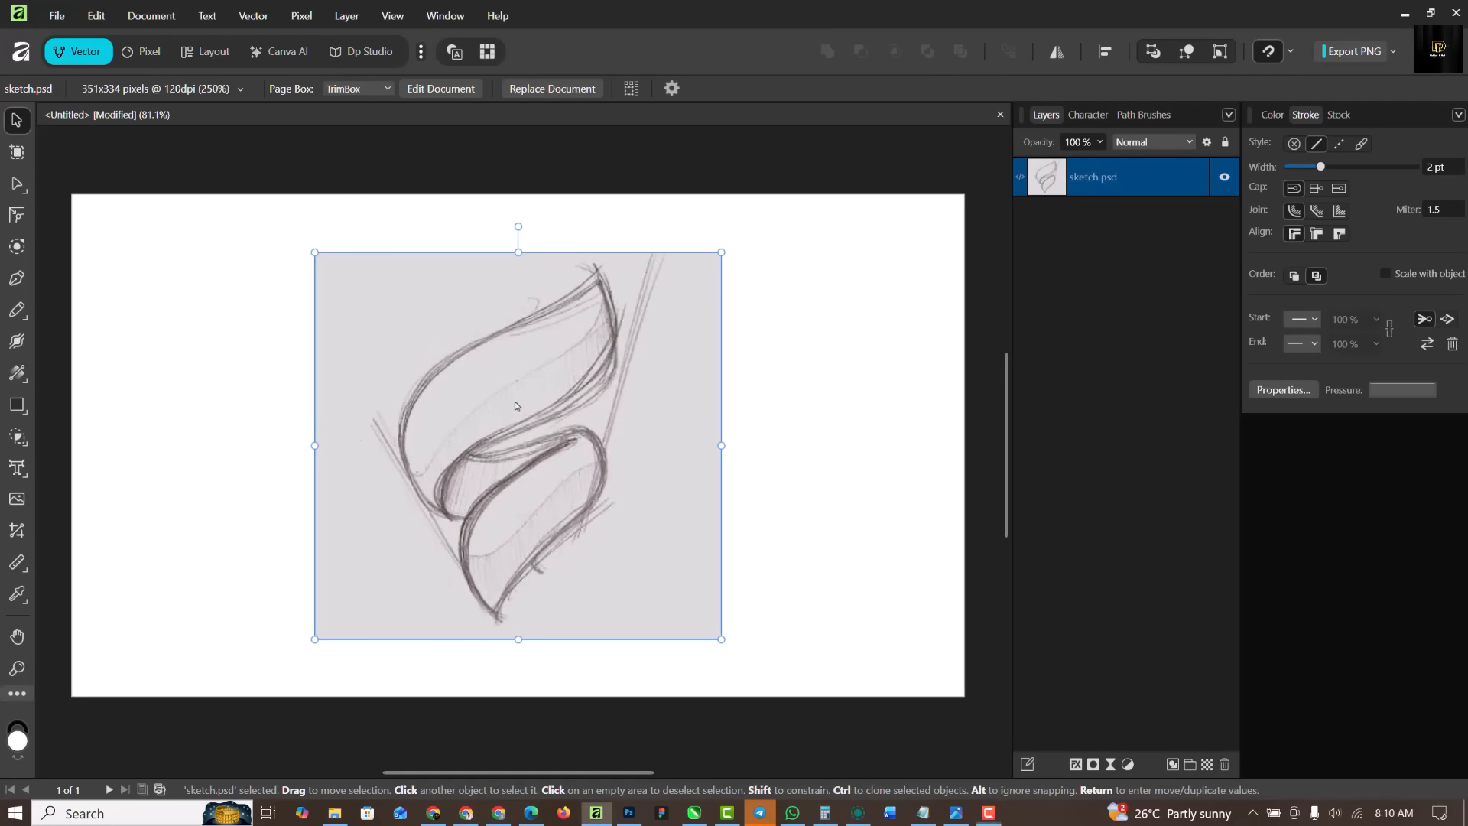
Lock the sketch.psd layer against movement and lower its opacity to 25%
{"action": "mouse_move", "coordinate": [492, 387]}
{"action": "left_mouse_down"}
{"action": "mouse_move", "coordinate": [540, 423]}
{"action": "mouse_move", "coordinate": [526, 434]}
{"action": "left_mouse_up"}
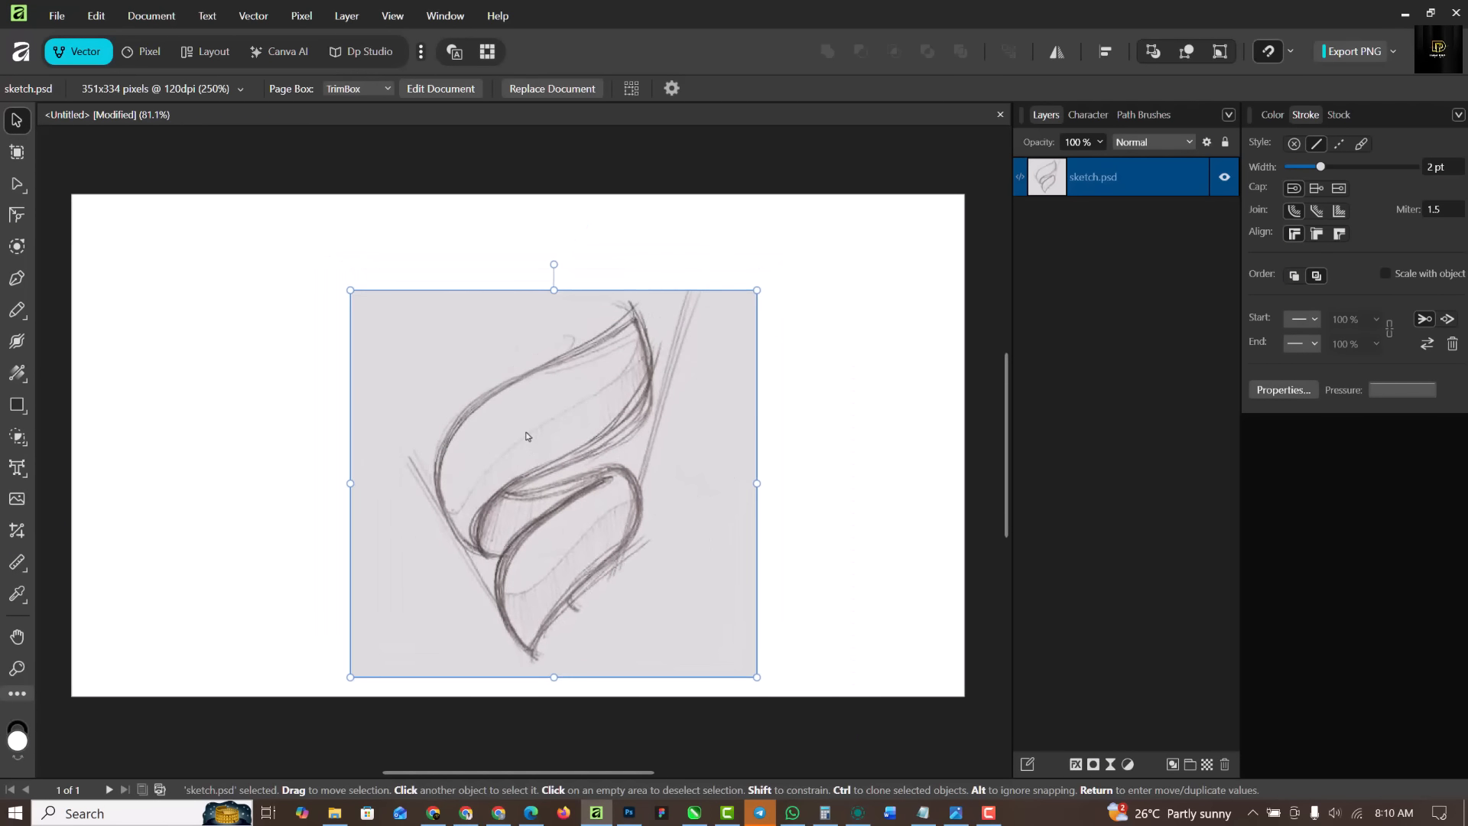
{"action": "key", "text": "ctrl+z"}
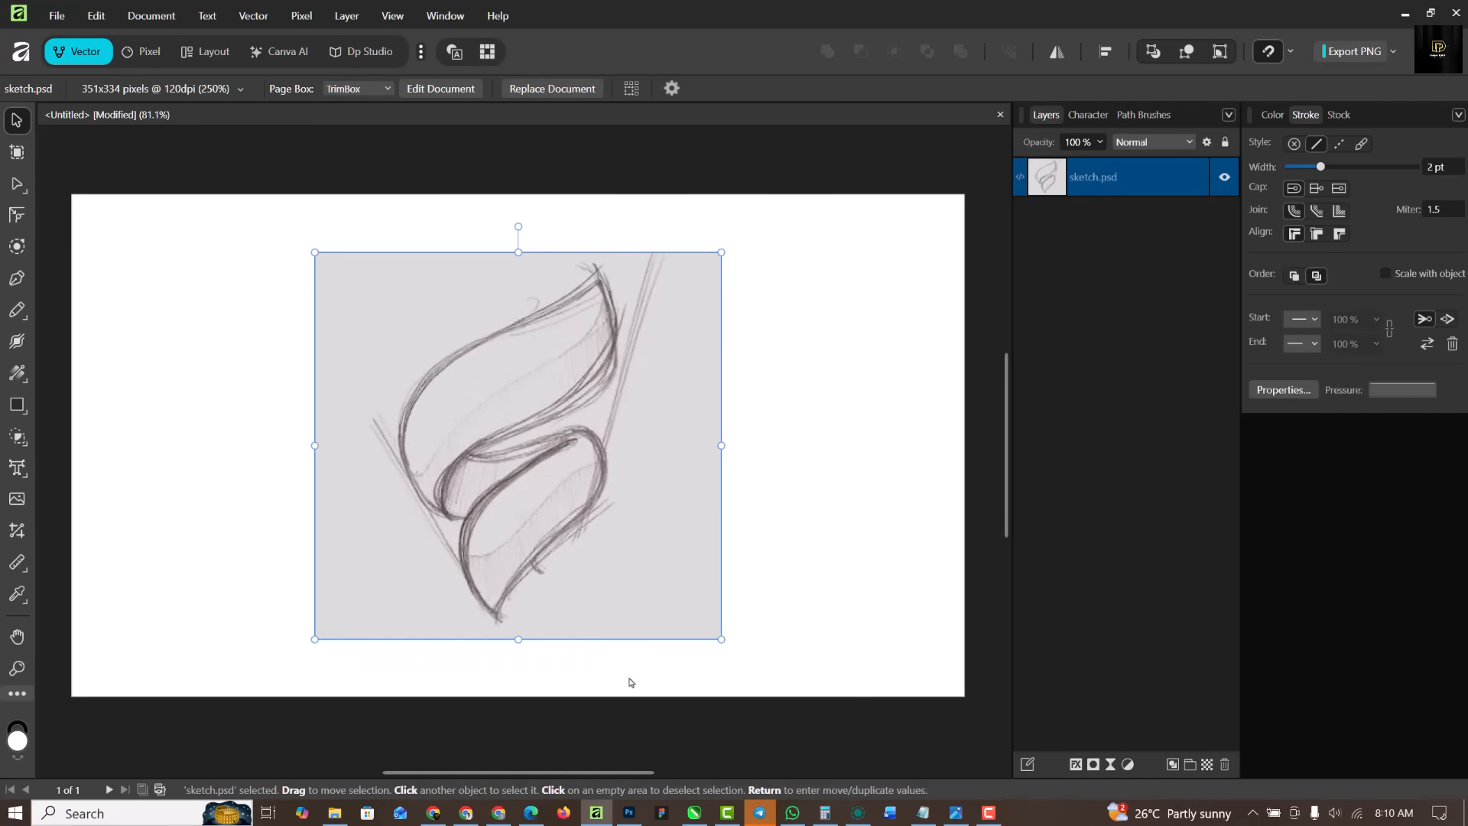
{"action": "left_click", "coordinate": [1200, 177]}
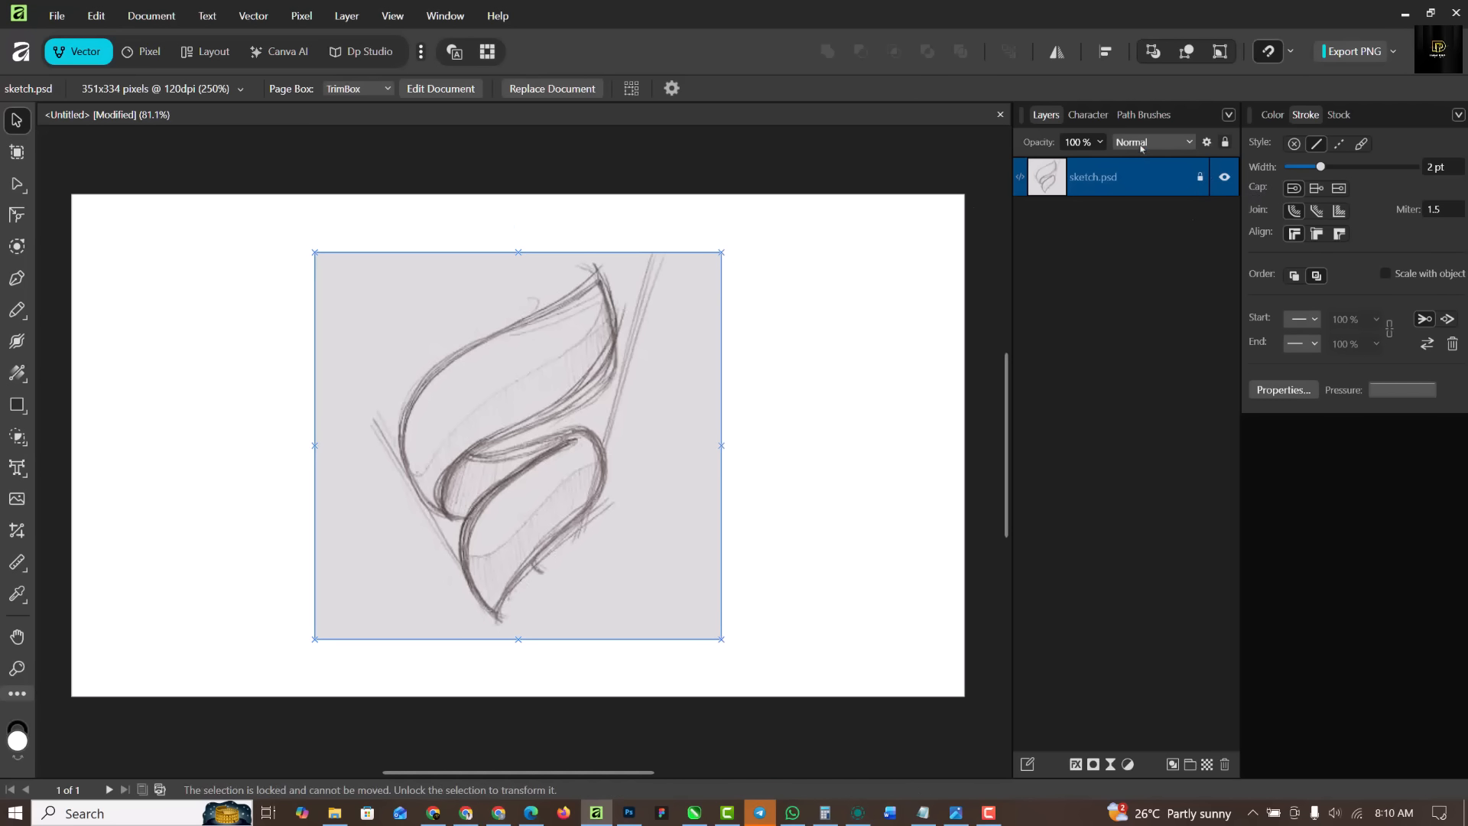
{"action": "left_click", "coordinate": [1100, 144]}
{"action": "left_click_drag", "start_coordinate": [1101, 161], "coordinate": [1020, 175]}
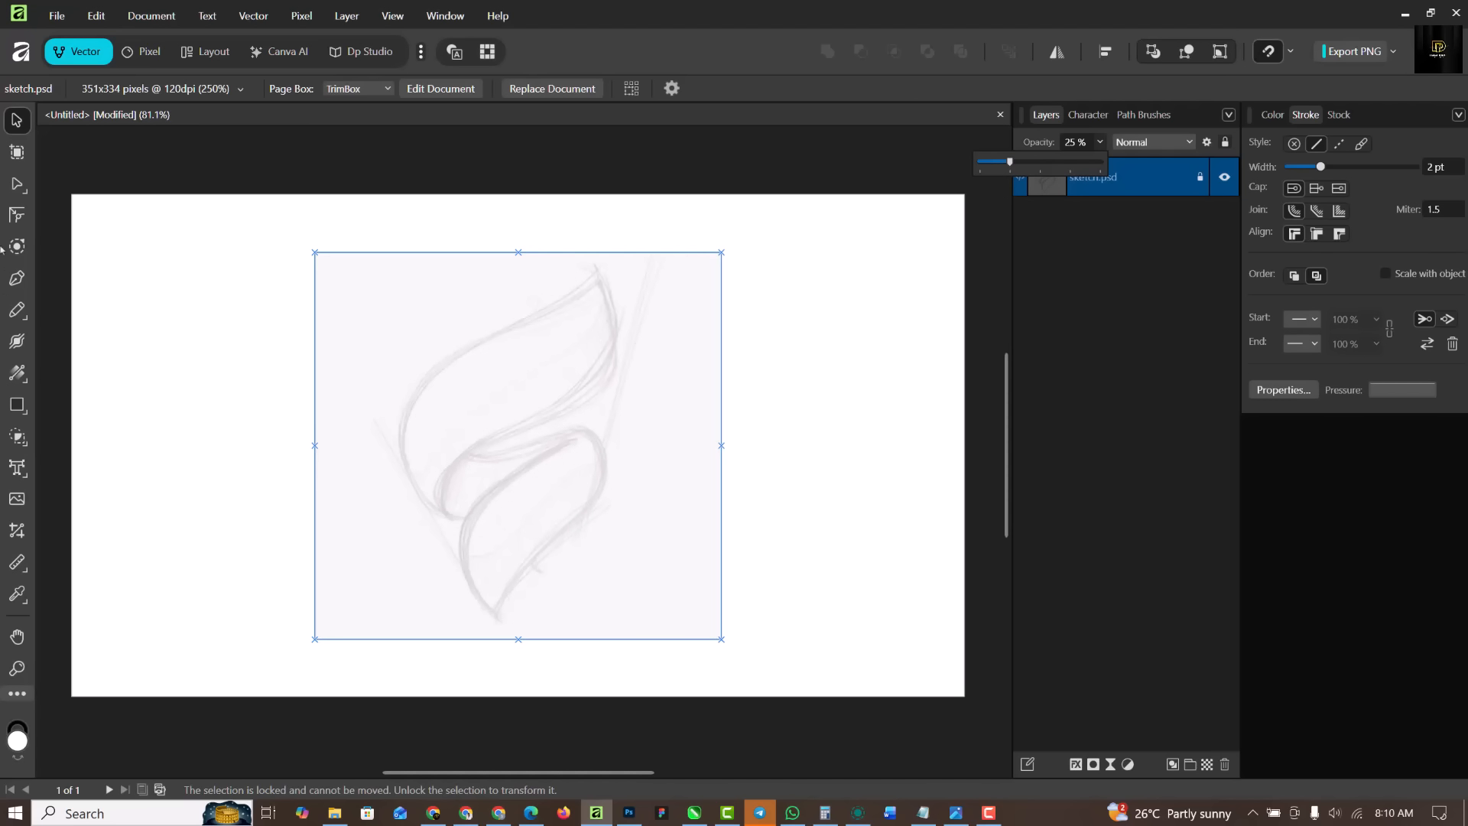
Activate the Pencil tool with a 2 pt stroke width for tracing the sketch
{"action": "left_click", "coordinate": [18, 309]}
{"action": "left_click", "coordinate": [18, 312]}
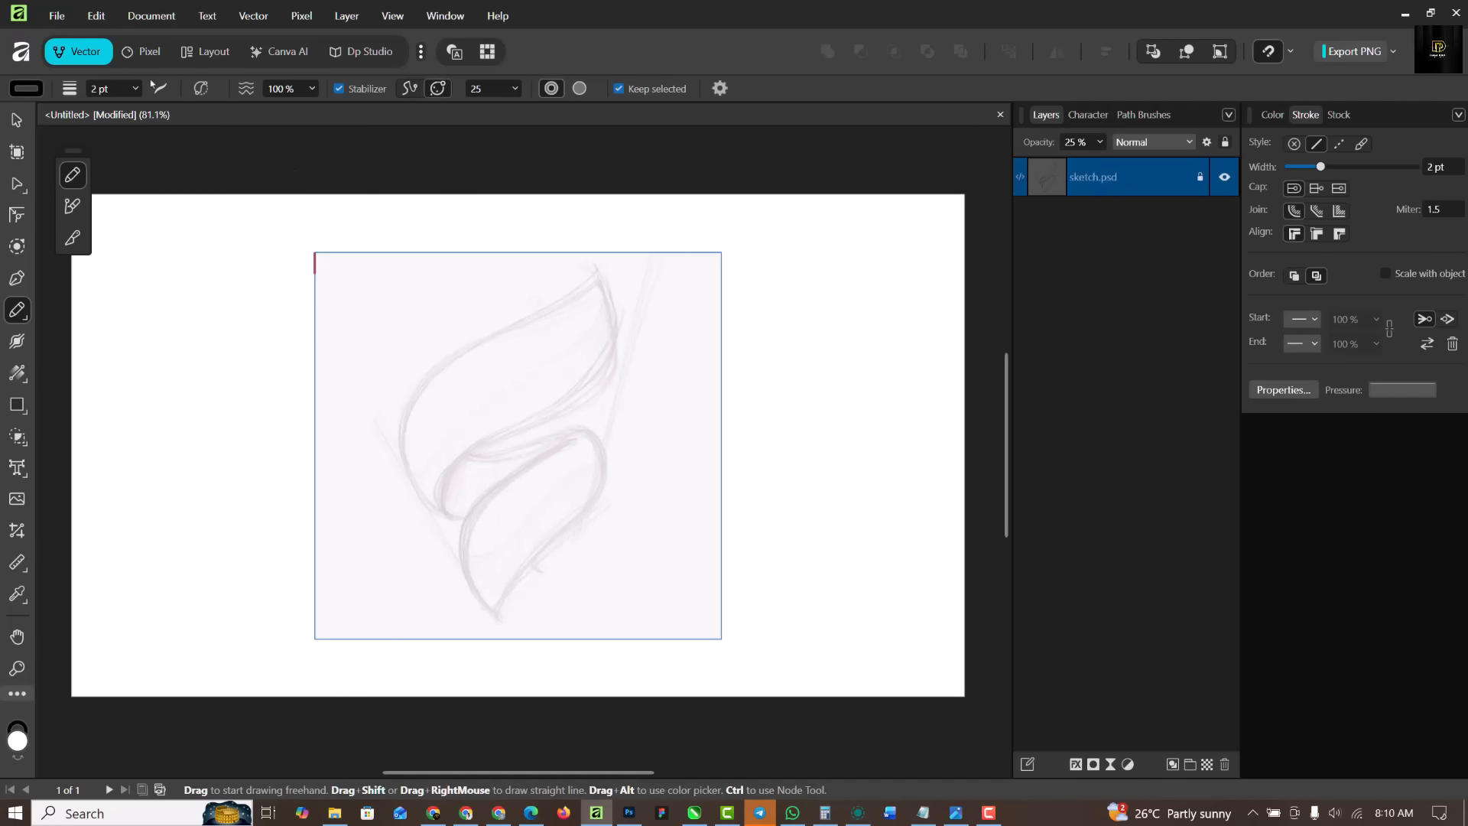
{"action": "left_click", "coordinate": [108, 89]}
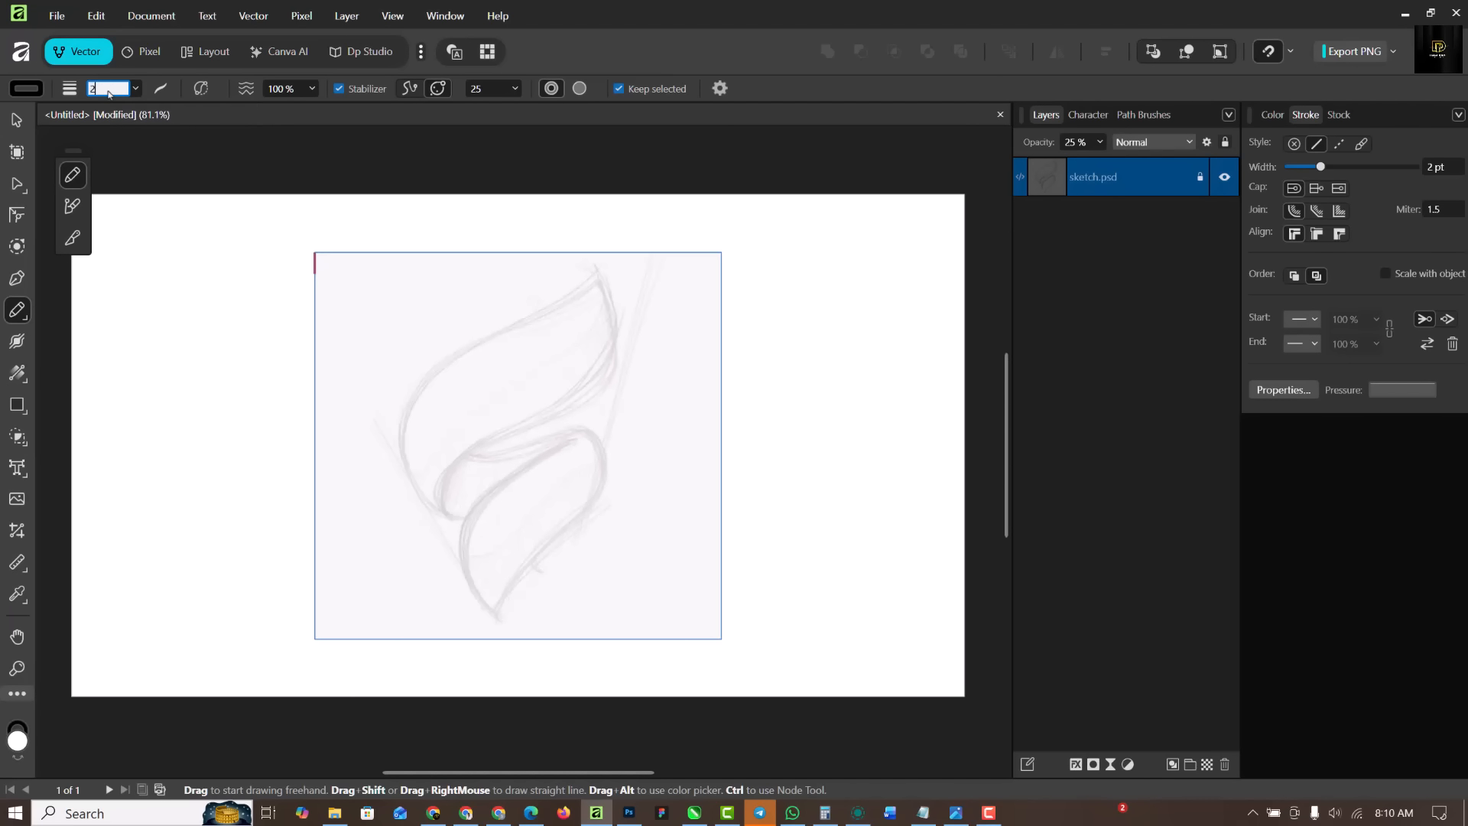
{"action": "key", "text": "Return"}
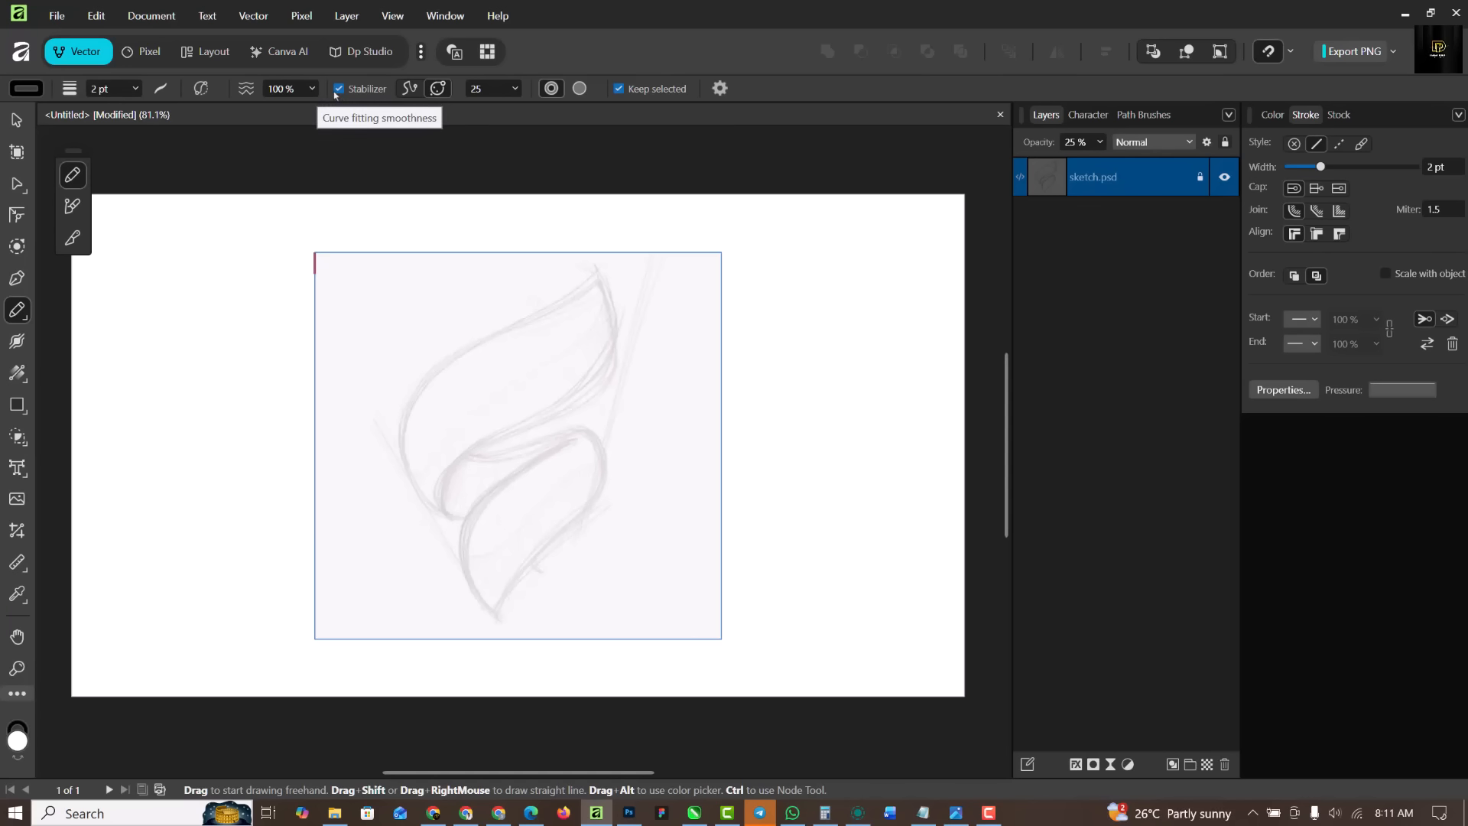
Try the stabilizer's rope mode and window mode with freehand test strokes over the sketch, undoing each stroke
{"action": "left_click", "coordinate": [410, 88]}
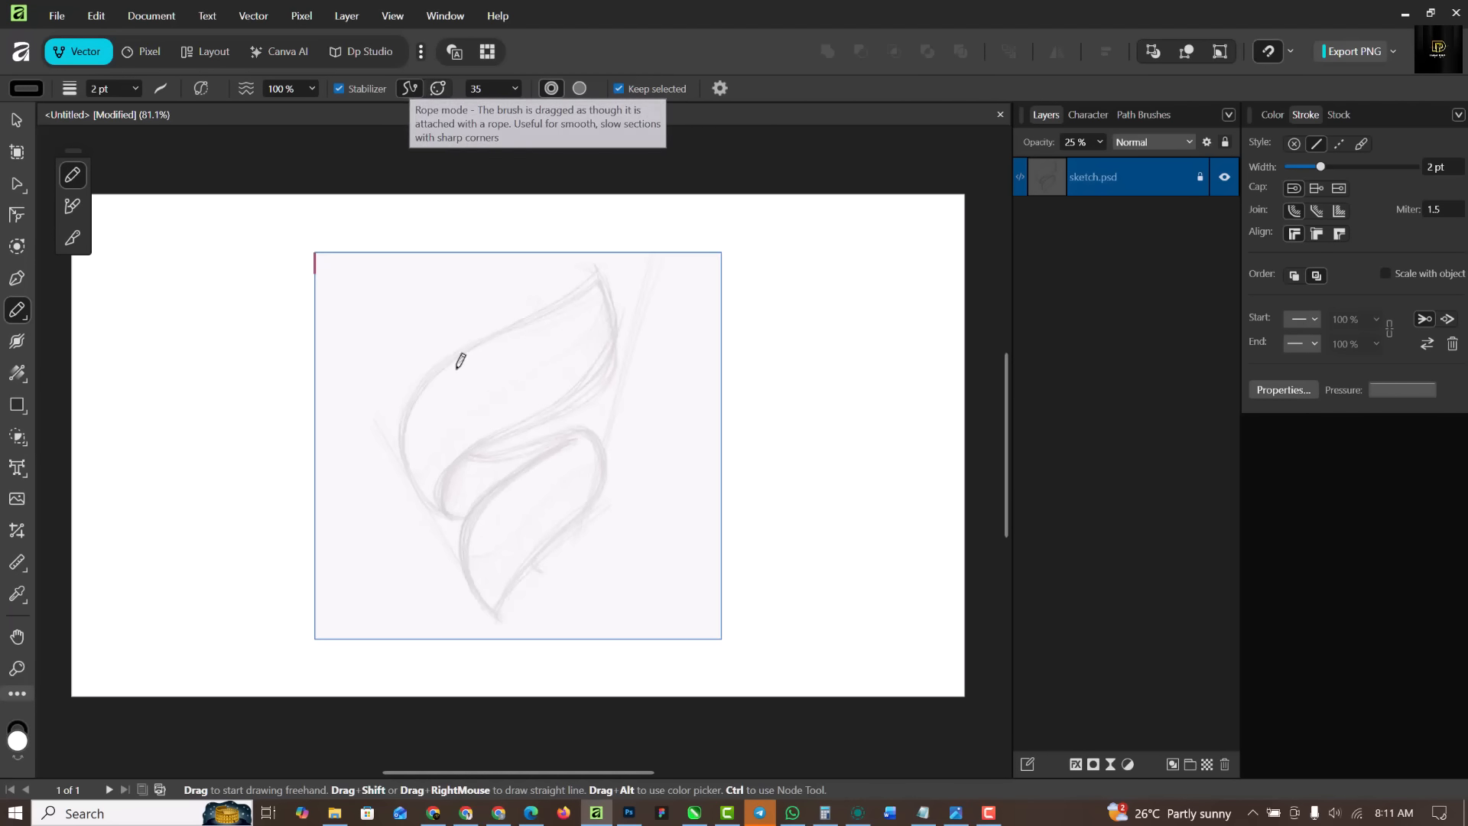
{"action": "mouse_move", "coordinate": [354, 395]}
{"action": "left_mouse_down"}
{"action": "mouse_move", "coordinate": [558, 359]}
{"action": "mouse_move", "coordinate": [621, 316]}
{"action": "mouse_move", "coordinate": [679, 255]}
{"action": "left_mouse_up"}
{"action": "key", "text": "ctrl+z"}
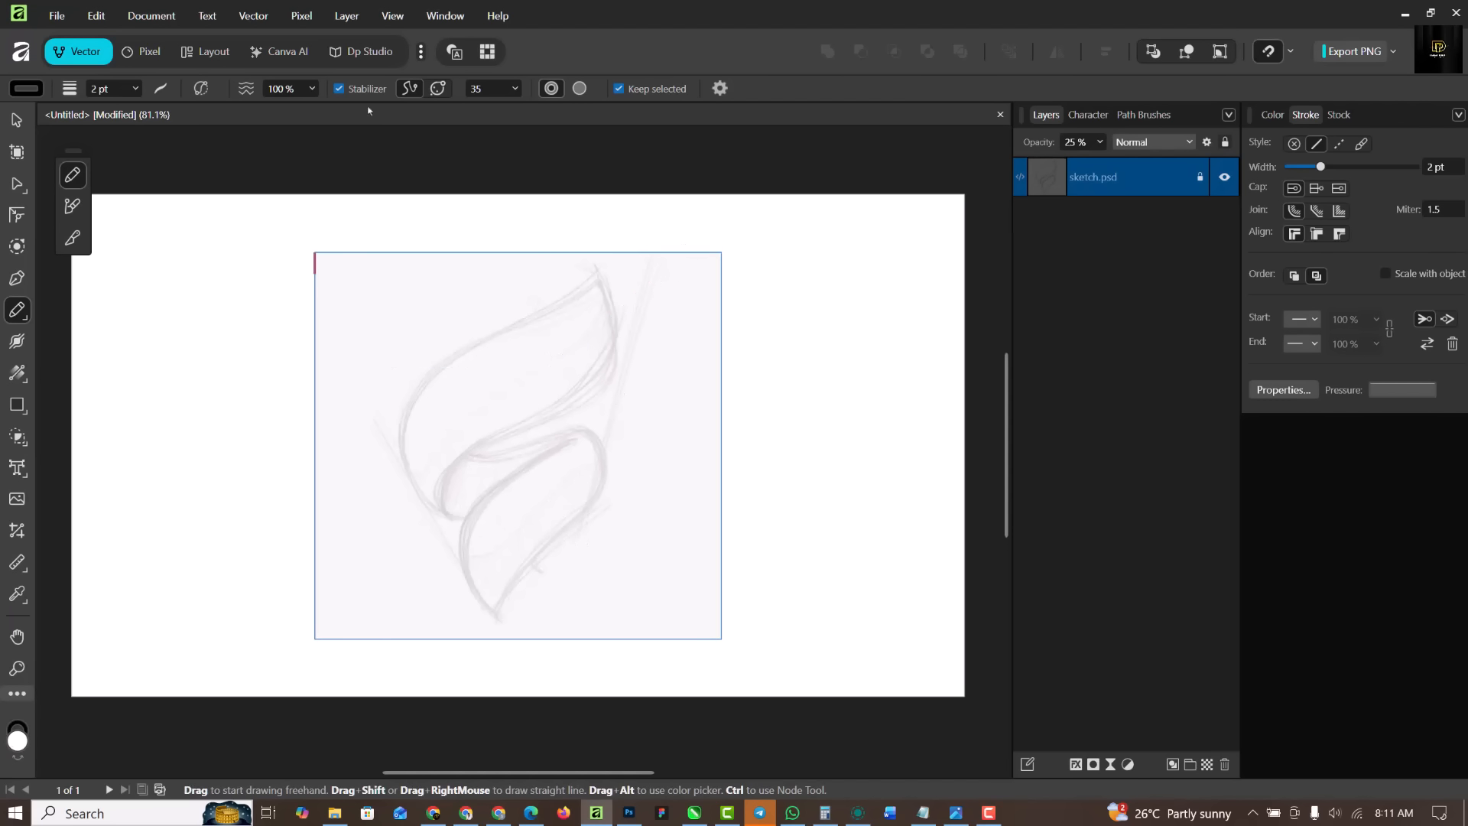
{"action": "left_click", "coordinate": [440, 90]}
{"action": "mouse_move", "coordinate": [402, 443]}
{"action": "left_mouse_down"}
{"action": "mouse_move", "coordinate": [441, 365]}
{"action": "mouse_move", "coordinate": [586, 296]}
{"action": "mouse_move", "coordinate": [623, 252]}
{"action": "left_mouse_up"}
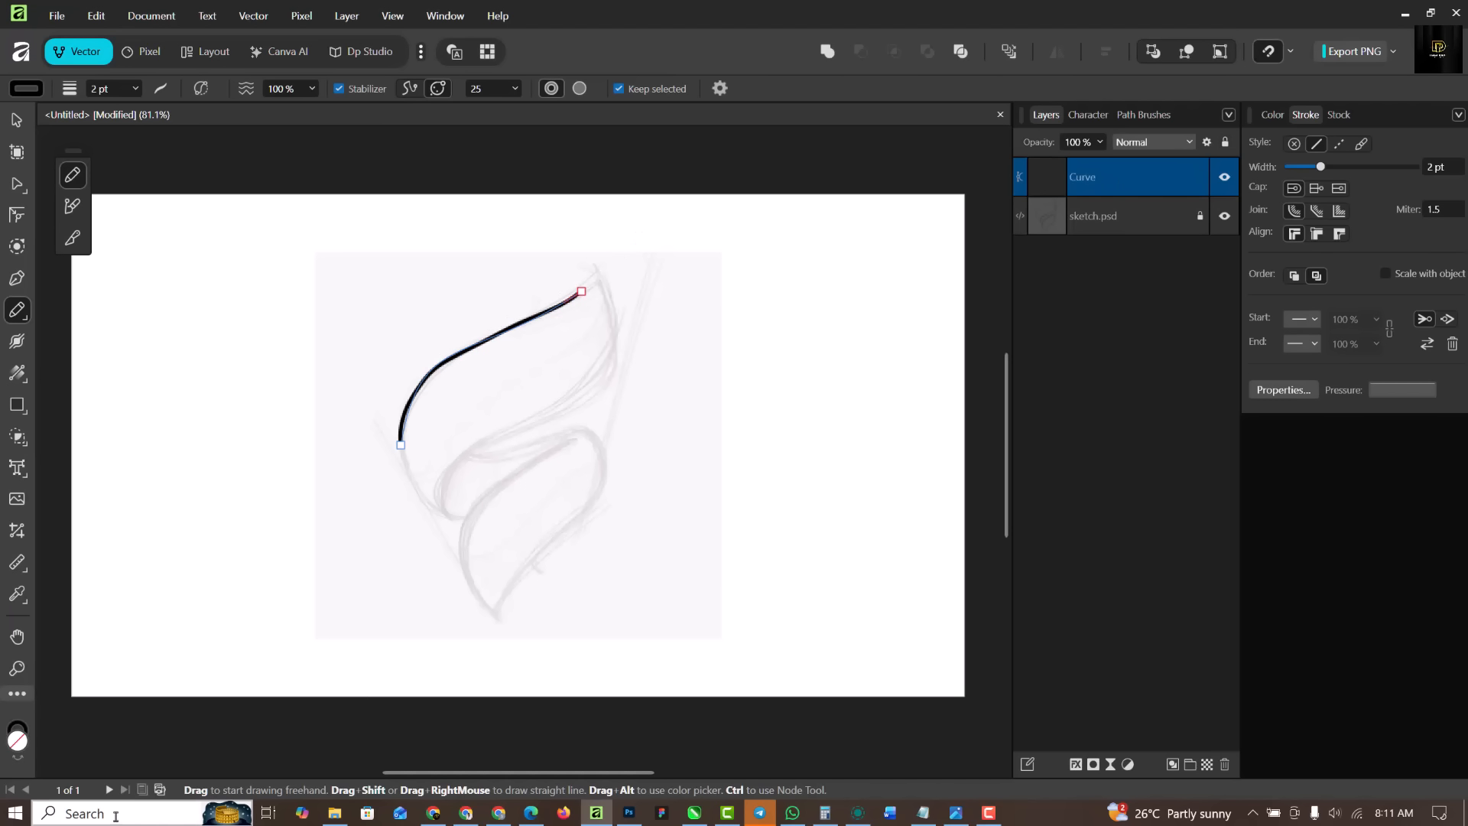
{"action": "key", "text": "ctrl+z"}
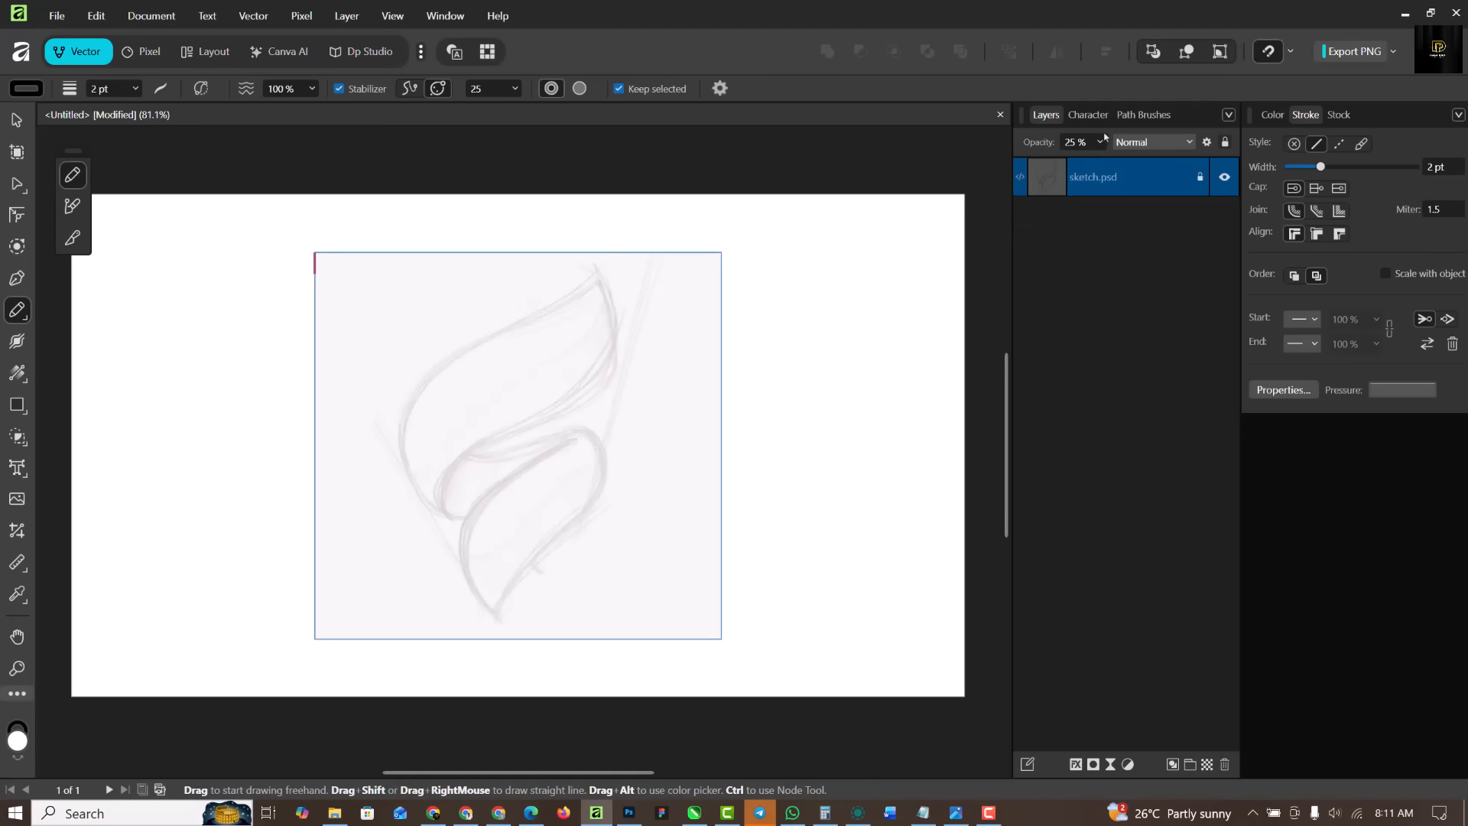
Set the sketch layer's opacity to 50% for tracing
{"action": "left_click", "coordinate": [1099, 142]}
{"action": "left_click_drag", "start_coordinate": [1106, 165], "coordinate": [1136, 163]}
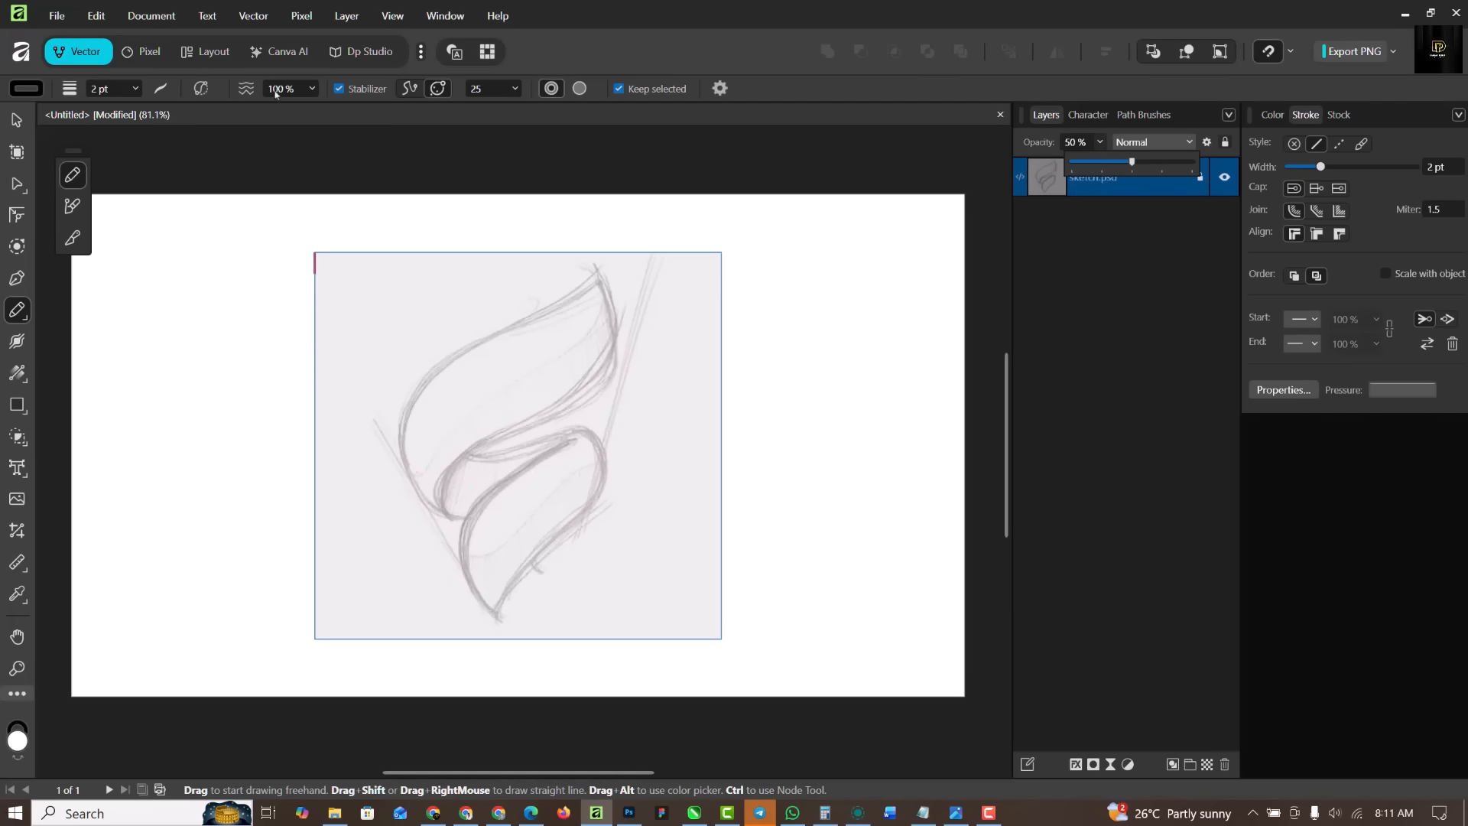
{"action": "left_click", "coordinate": [517, 89]}
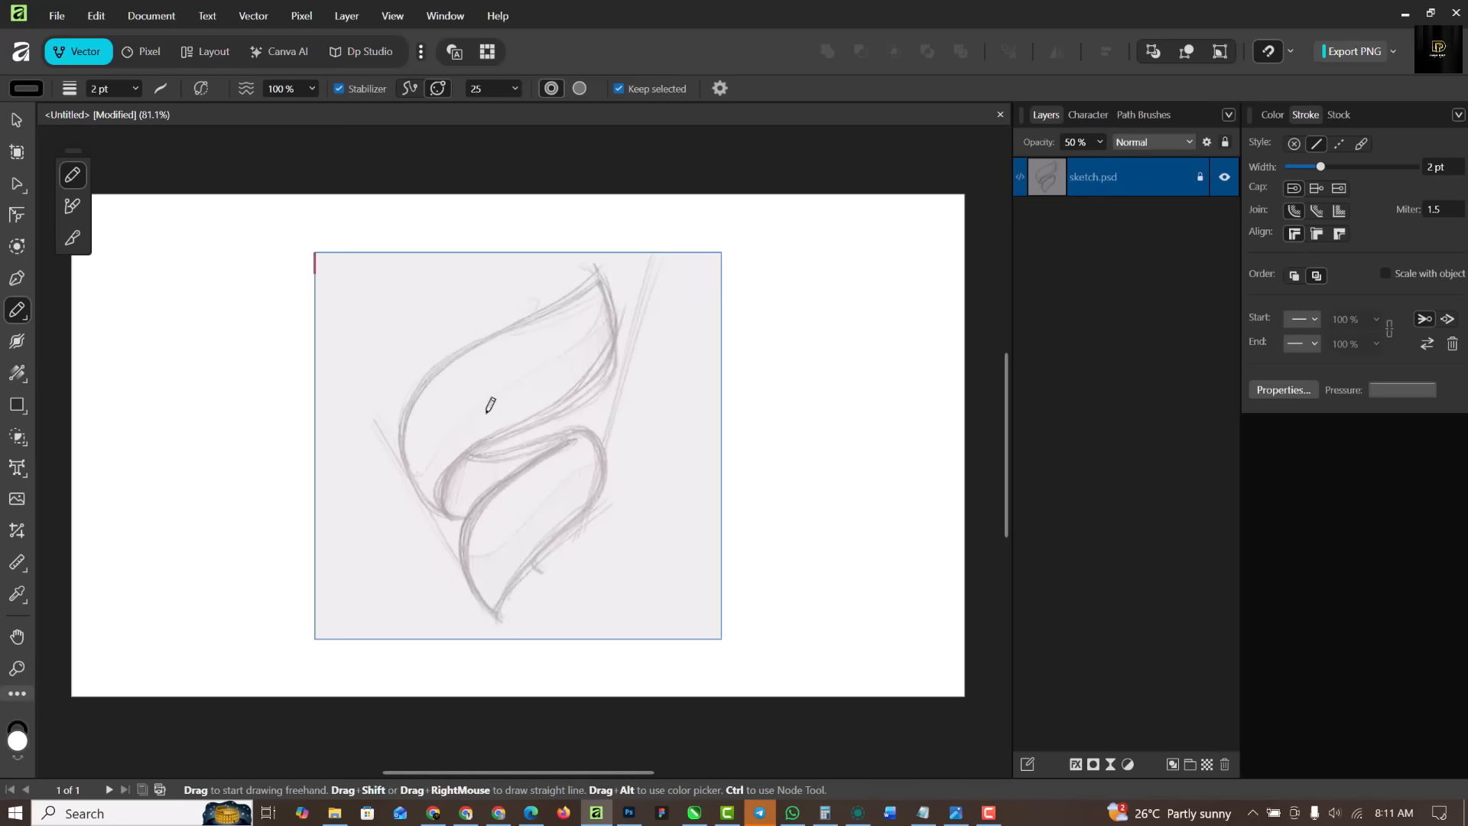
Trace the upper shape's left and right outlines as two freehand curves that cross at both tips
{"action": "scroll", "coordinate": [520, 368], "scroll_direction": "up", "scroll_amount": 2}
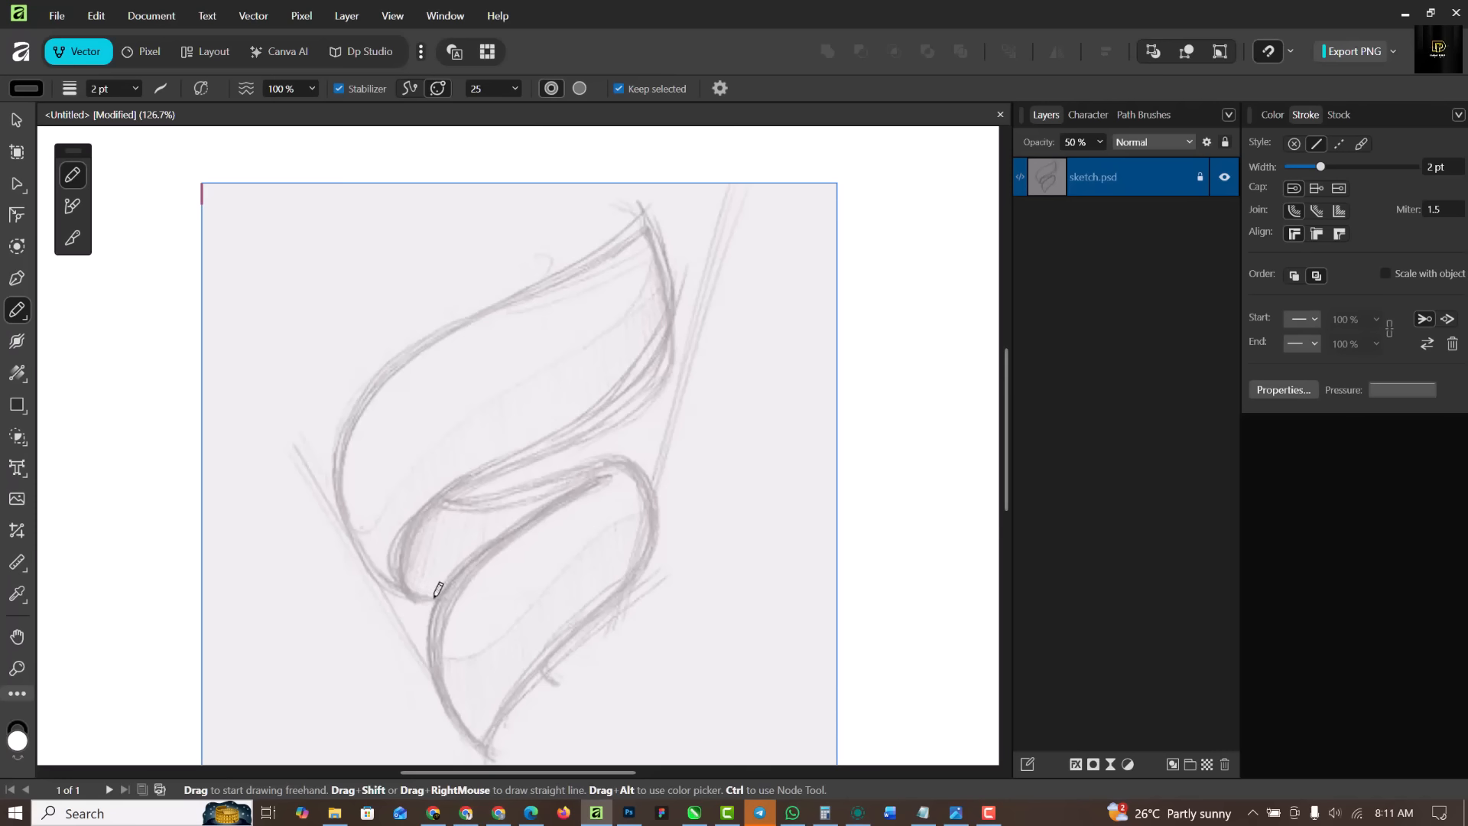
{"action": "mouse_move", "coordinate": [442, 590]}
{"action": "left_mouse_down"}
{"action": "mouse_move", "coordinate": [357, 555]}
{"action": "mouse_move", "coordinate": [340, 478]}
{"action": "mouse_move", "coordinate": [352, 414]}
{"action": "mouse_move", "coordinate": [424, 344]}
{"action": "mouse_move", "coordinate": [607, 265]}
{"action": "mouse_move", "coordinate": [650, 229]}
{"action": "mouse_move", "coordinate": [667, 163]}
{"action": "left_mouse_up"}
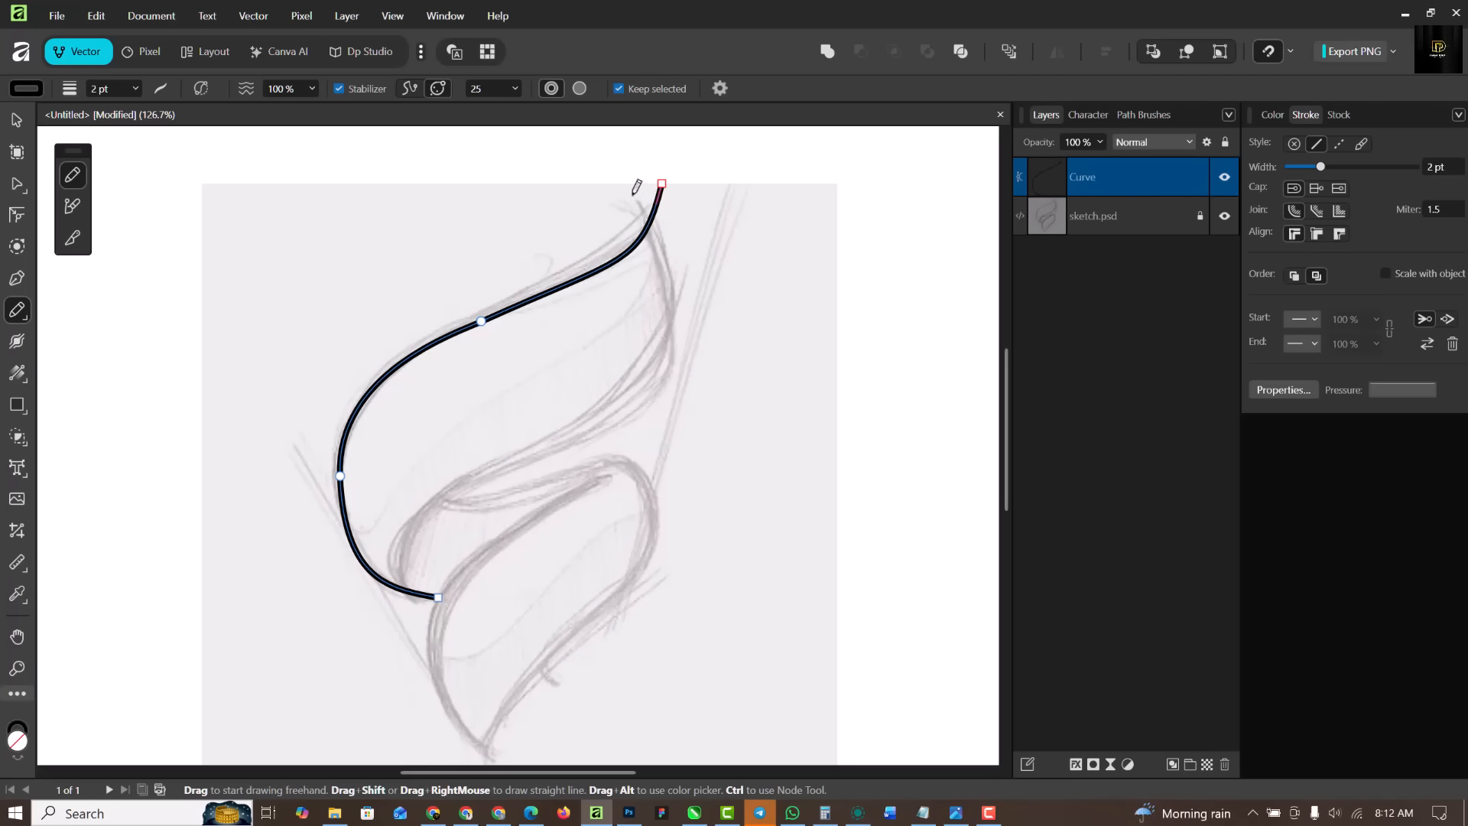
{"action": "mouse_move", "coordinate": [632, 192]}
{"action": "left_mouse_down"}
{"action": "mouse_move", "coordinate": [664, 381]}
{"action": "mouse_move", "coordinate": [615, 425]}
{"action": "mouse_move", "coordinate": [439, 492]}
{"action": "mouse_move", "coordinate": [413, 528]}
{"action": "mouse_move", "coordinate": [413, 624]}
{"action": "left_mouse_up"}
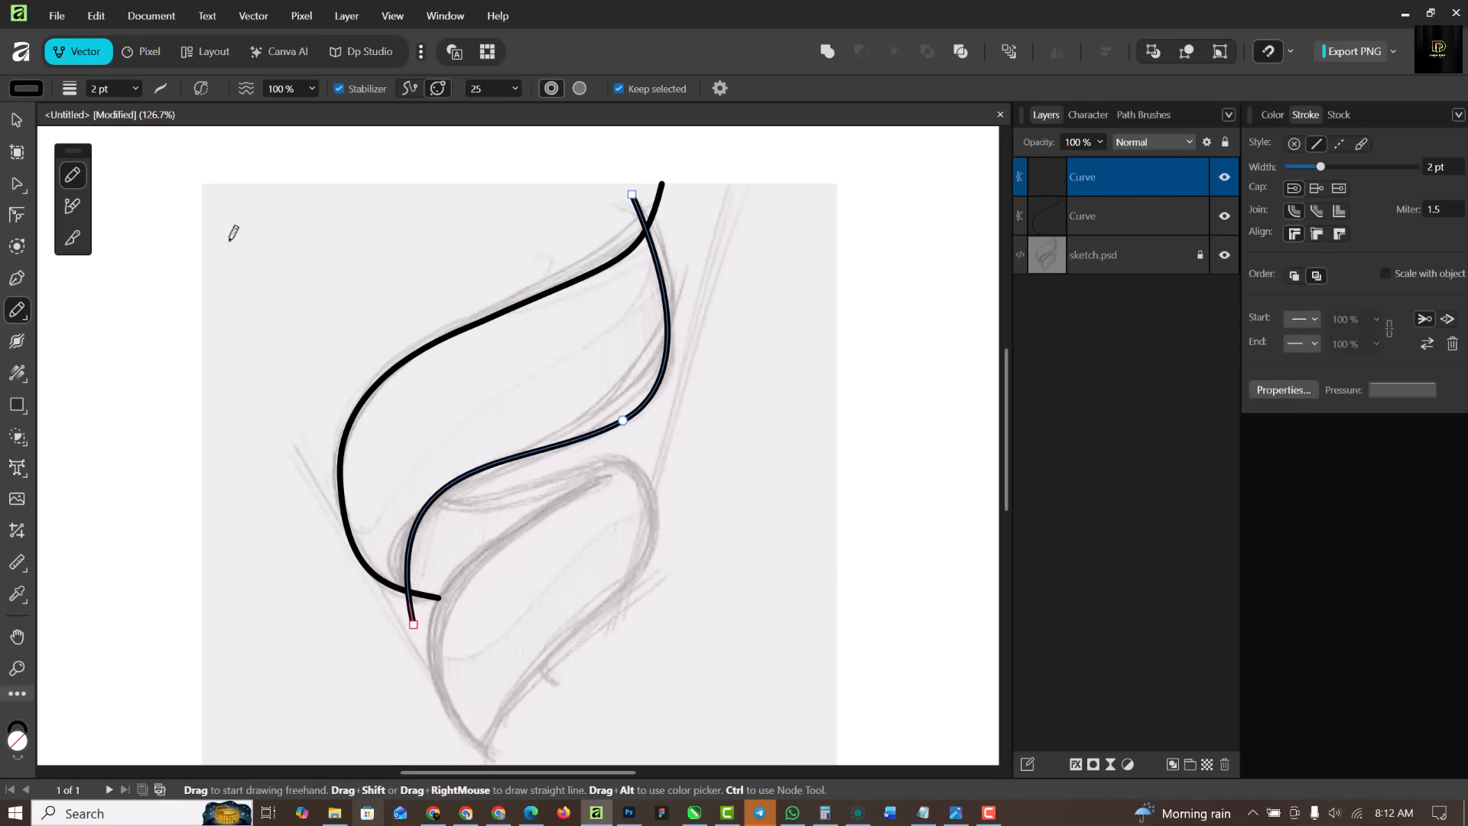
Refine the upper shape's left outline by shifting its upper middle node and shortening the lower handle of its leftmost node
{"action": "key", "text": "a"}
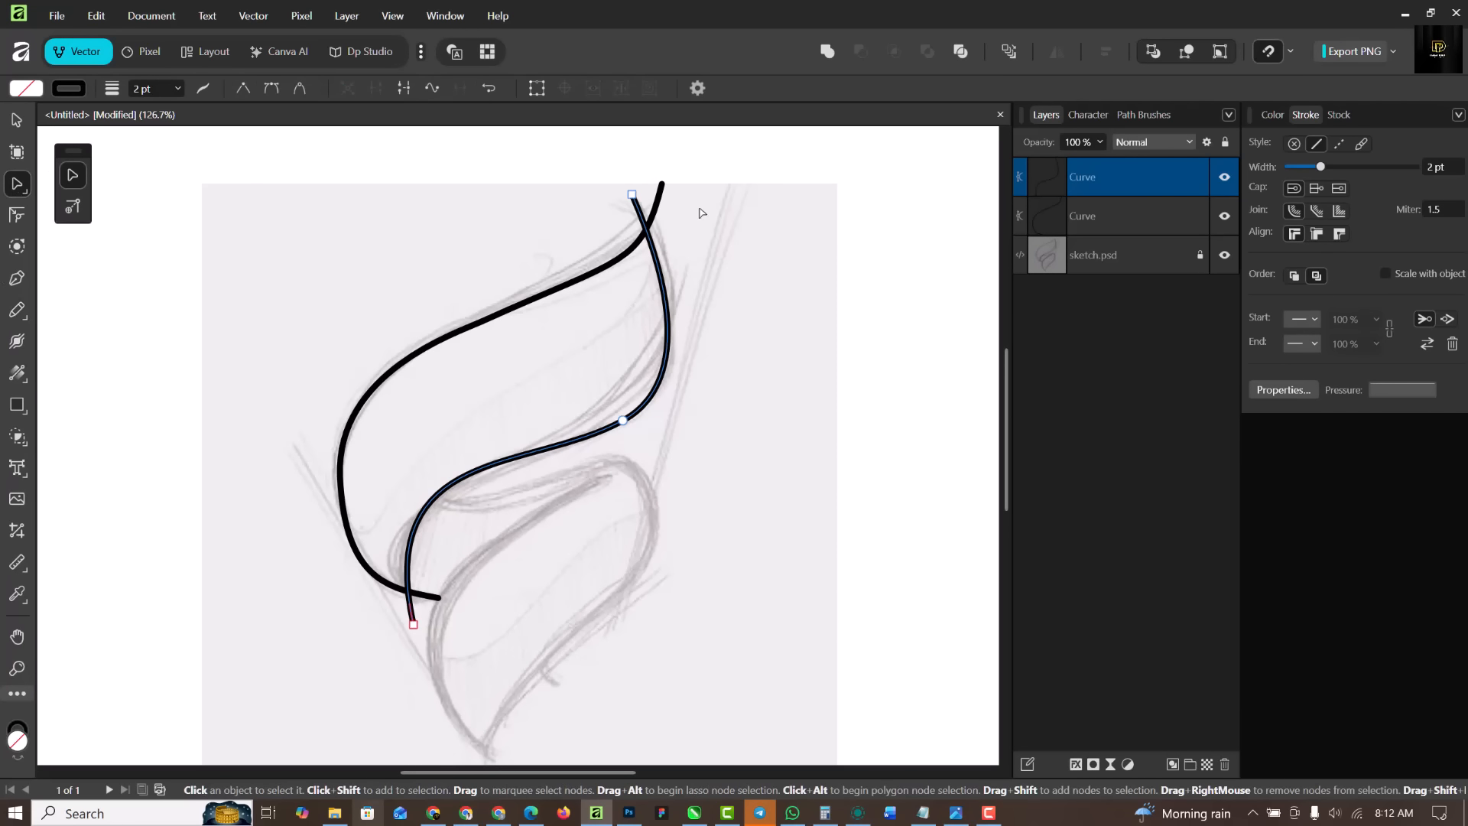
{"action": "left_click", "coordinate": [662, 190]}
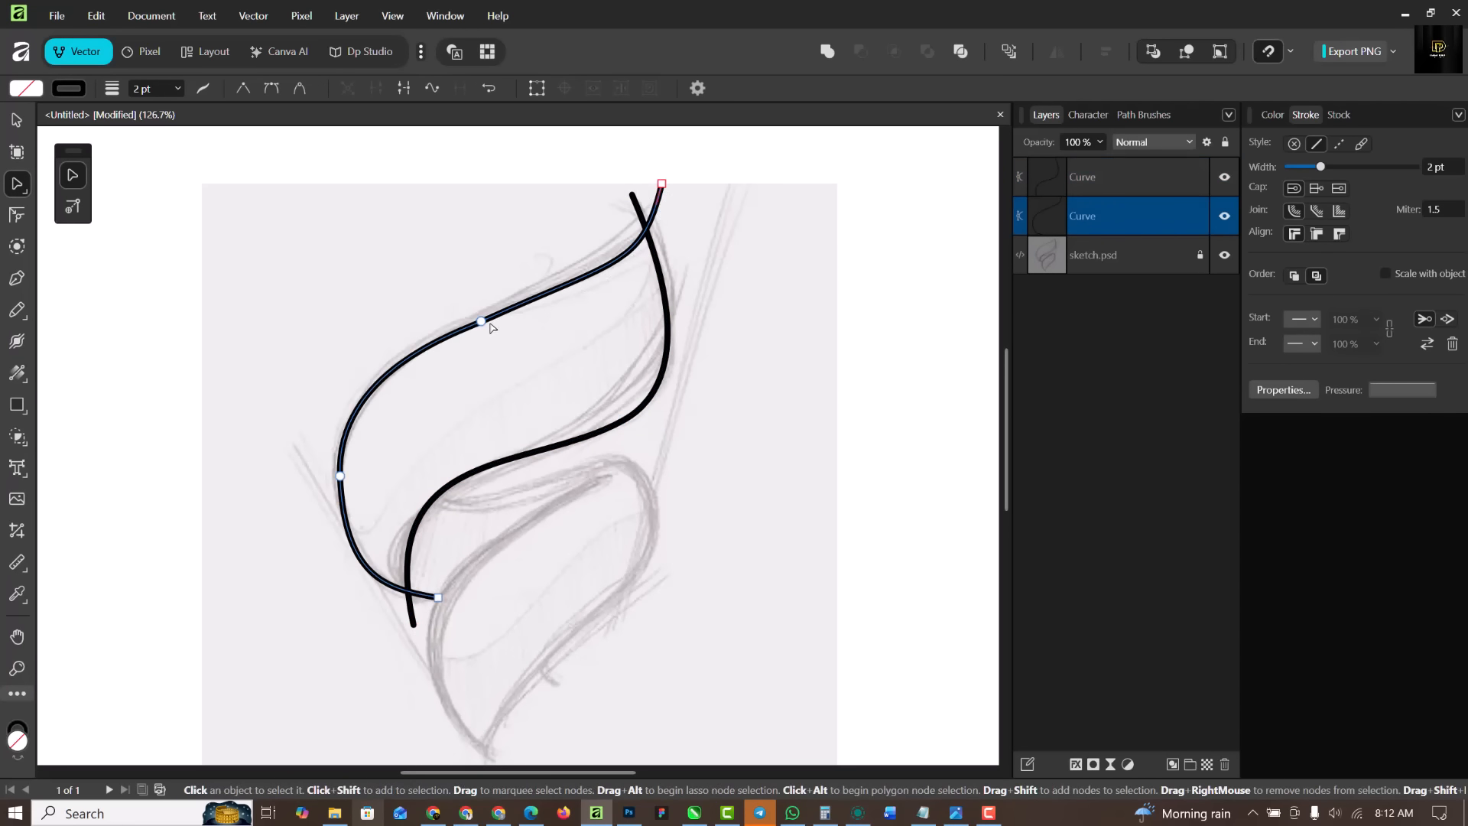
{"action": "left_click", "coordinate": [480, 319]}
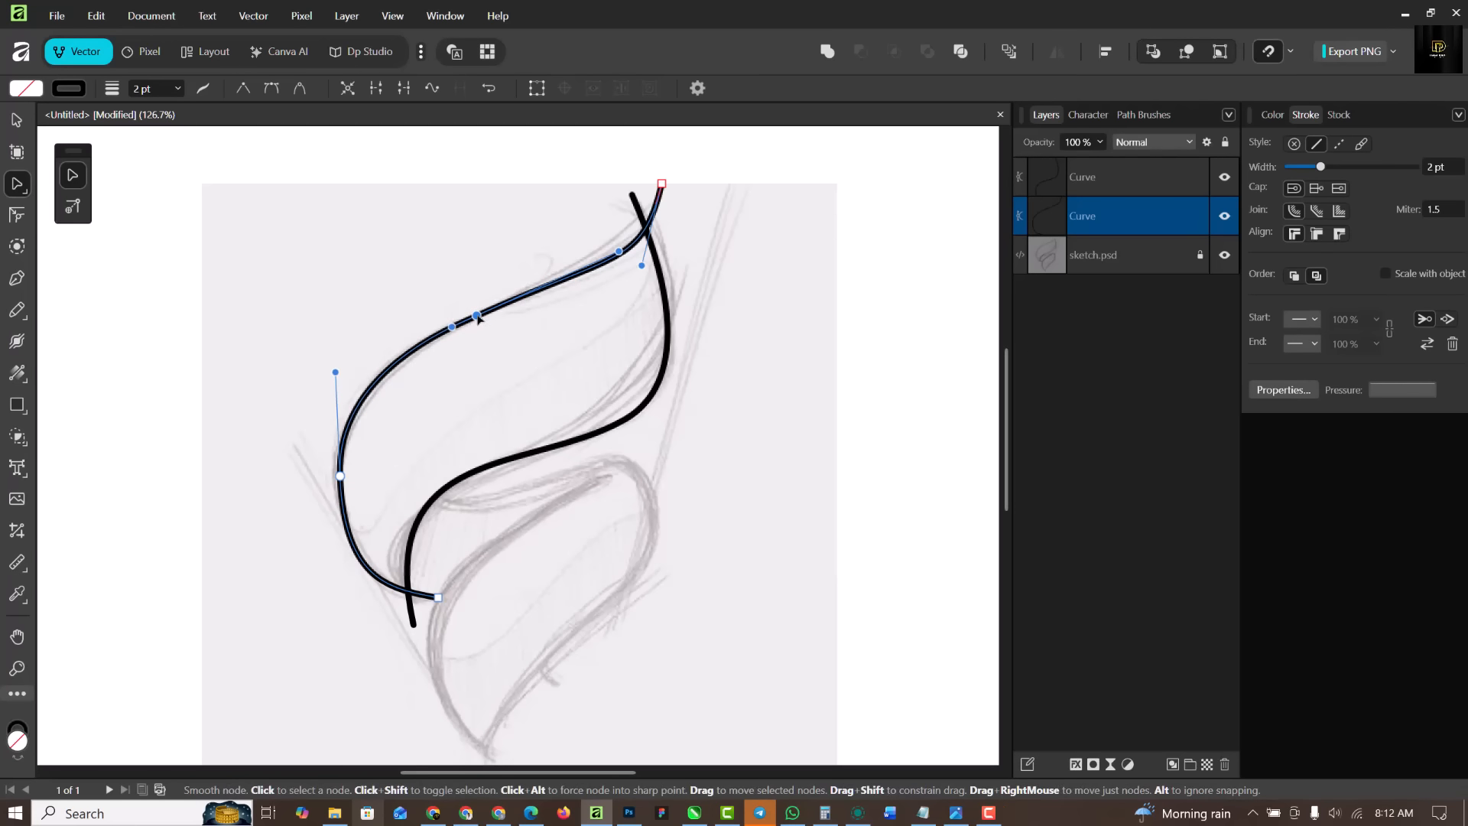
{"action": "left_click", "coordinate": [339, 476]}
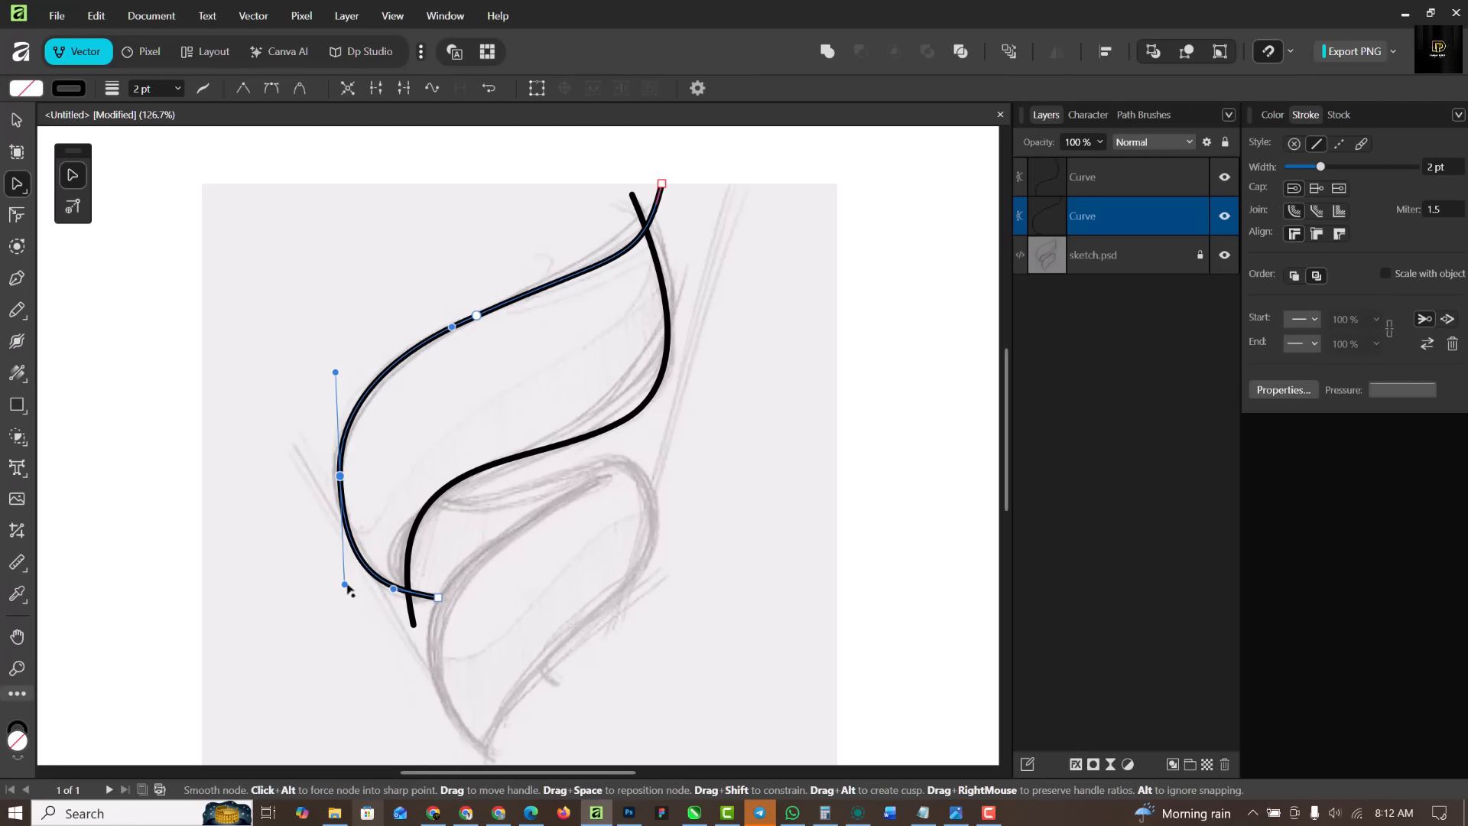
{"action": "left_click_drag", "start_coordinate": [345, 585], "coordinate": [341, 559]}
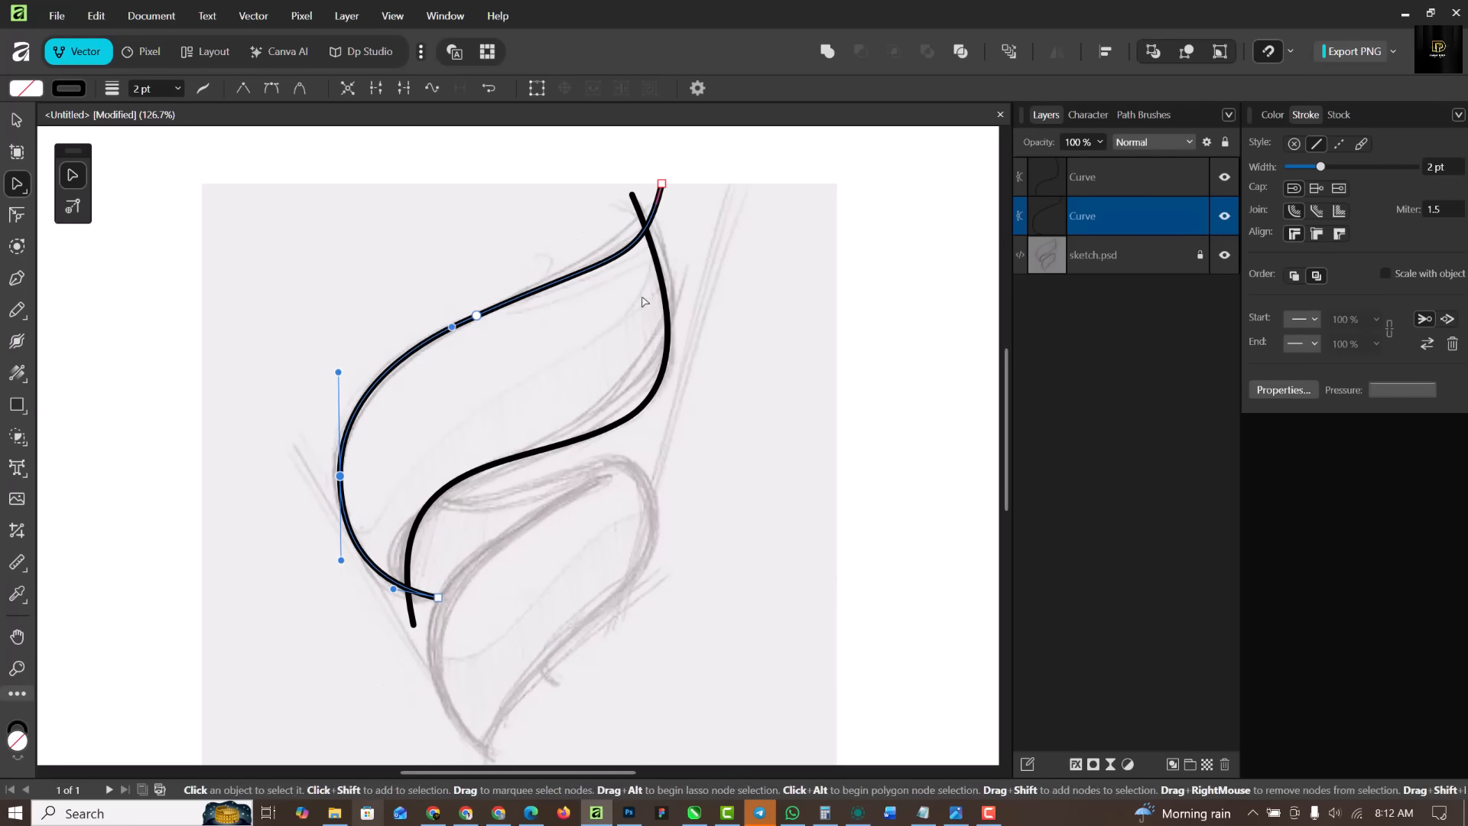
Trace the fold line under the upper shape and the lower shape's right and left outlines as three overlapping freehand curves
{"action": "left_click", "coordinate": [17, 312]}
{"action": "scroll", "coordinate": [475, 329], "scroll_direction": "down", "scroll_amount": 1}
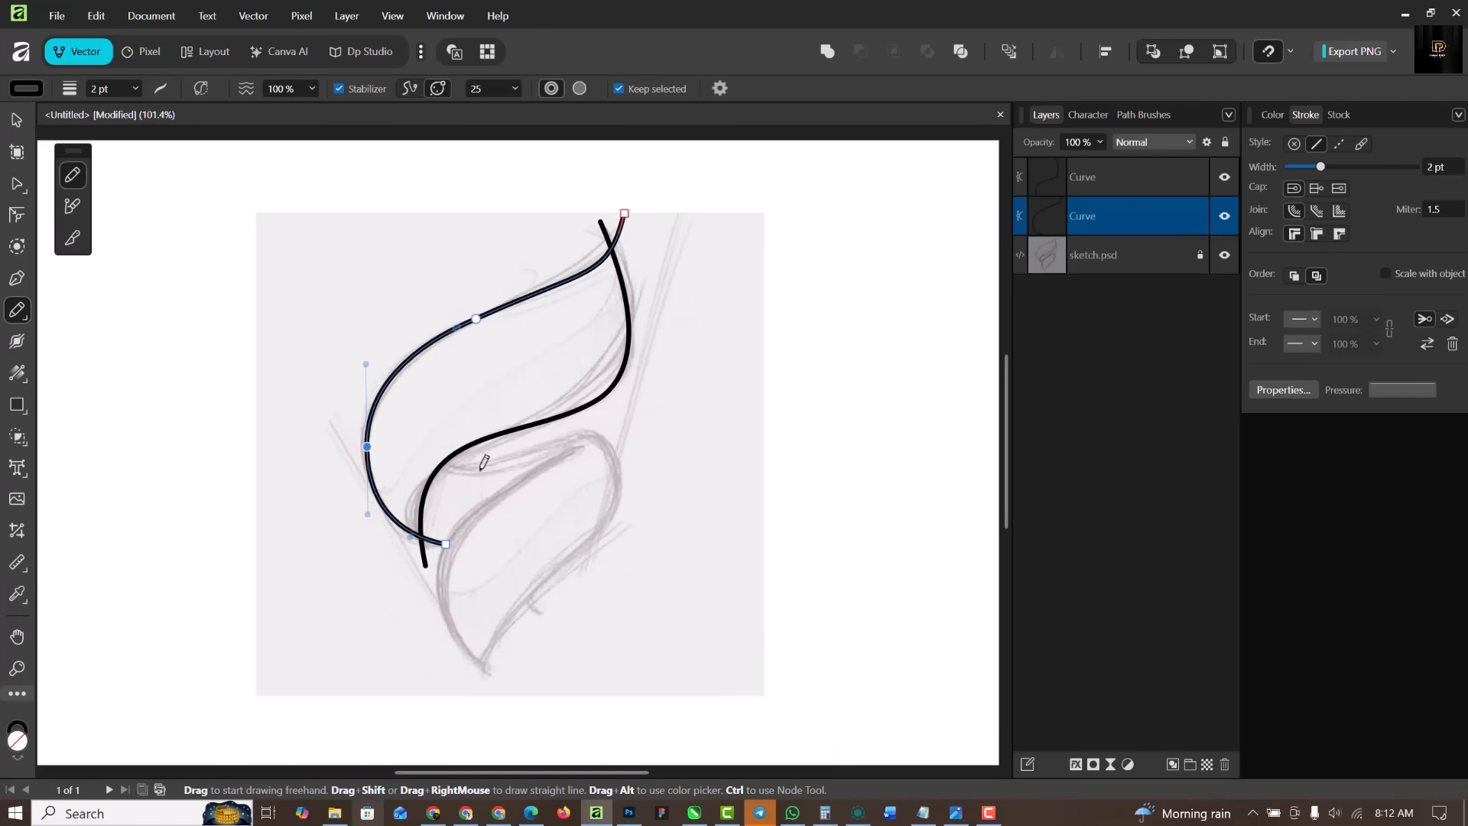
{"action": "scroll", "coordinate": [509, 461], "scroll_direction": "up", "scroll_amount": 1}
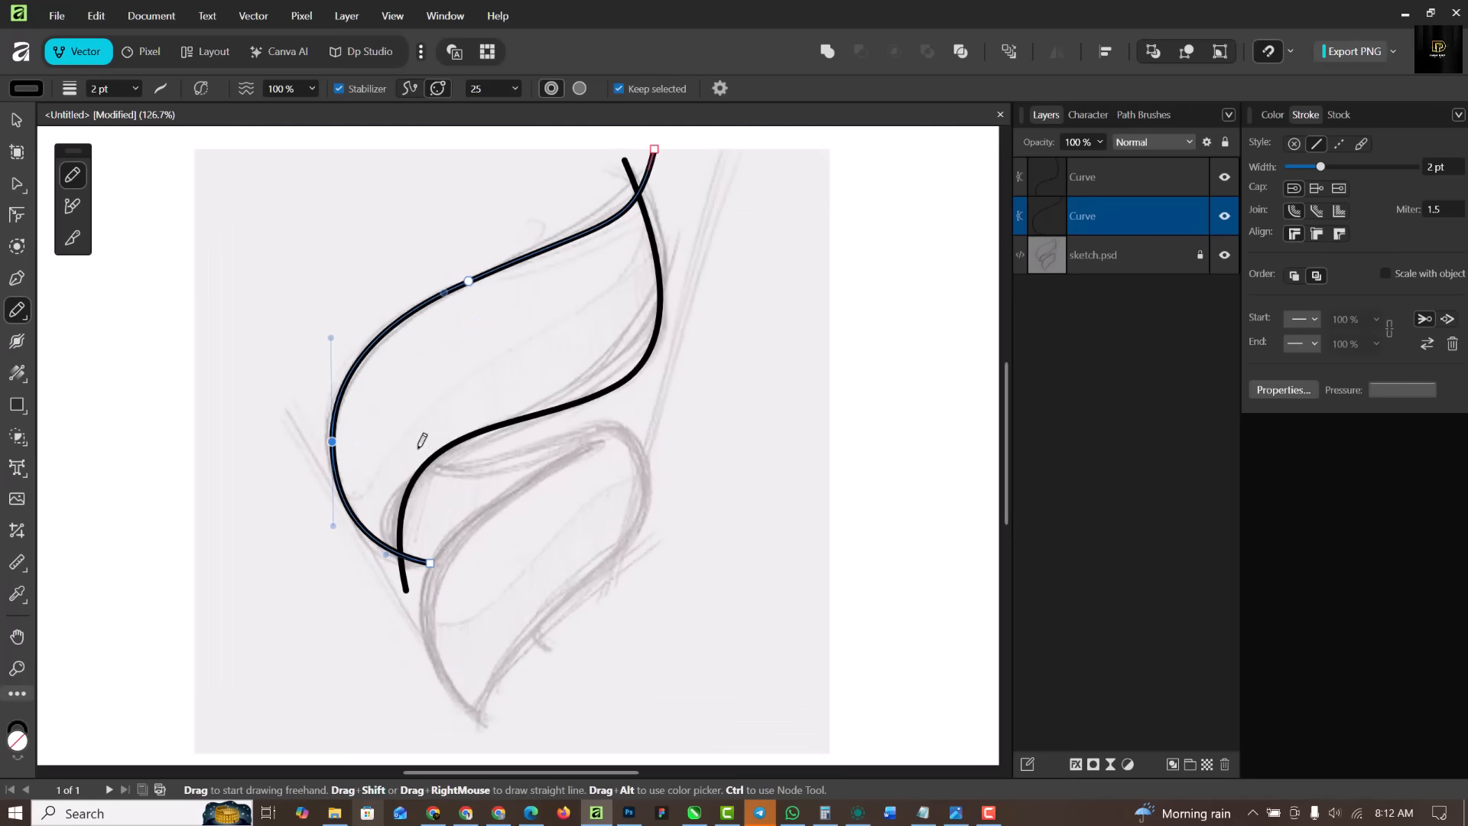
{"action": "mouse_move", "coordinate": [416, 446]}
{"action": "left_mouse_down"}
{"action": "mouse_move", "coordinate": [501, 457]}
{"action": "mouse_move", "coordinate": [643, 418]}
{"action": "left_mouse_up"}
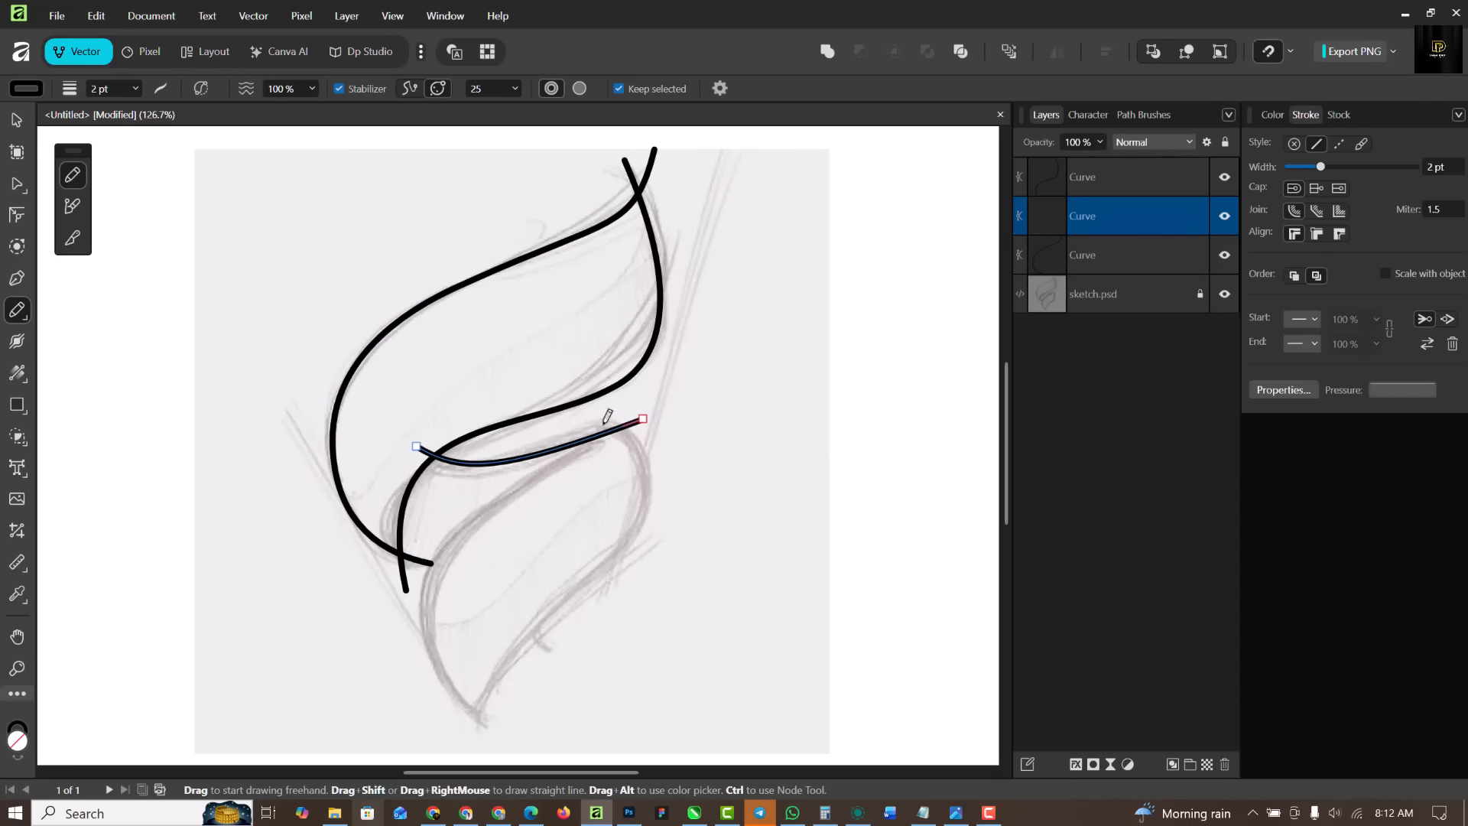
{"action": "mouse_move", "coordinate": [605, 420]}
{"action": "left_mouse_down"}
{"action": "mouse_move", "coordinate": [644, 488]}
{"action": "mouse_move", "coordinate": [632, 539]}
{"action": "mouse_move", "coordinate": [502, 669]}
{"action": "mouse_move", "coordinate": [518, 649]}
{"action": "mouse_move", "coordinate": [481, 741]}
{"action": "left_mouse_up"}
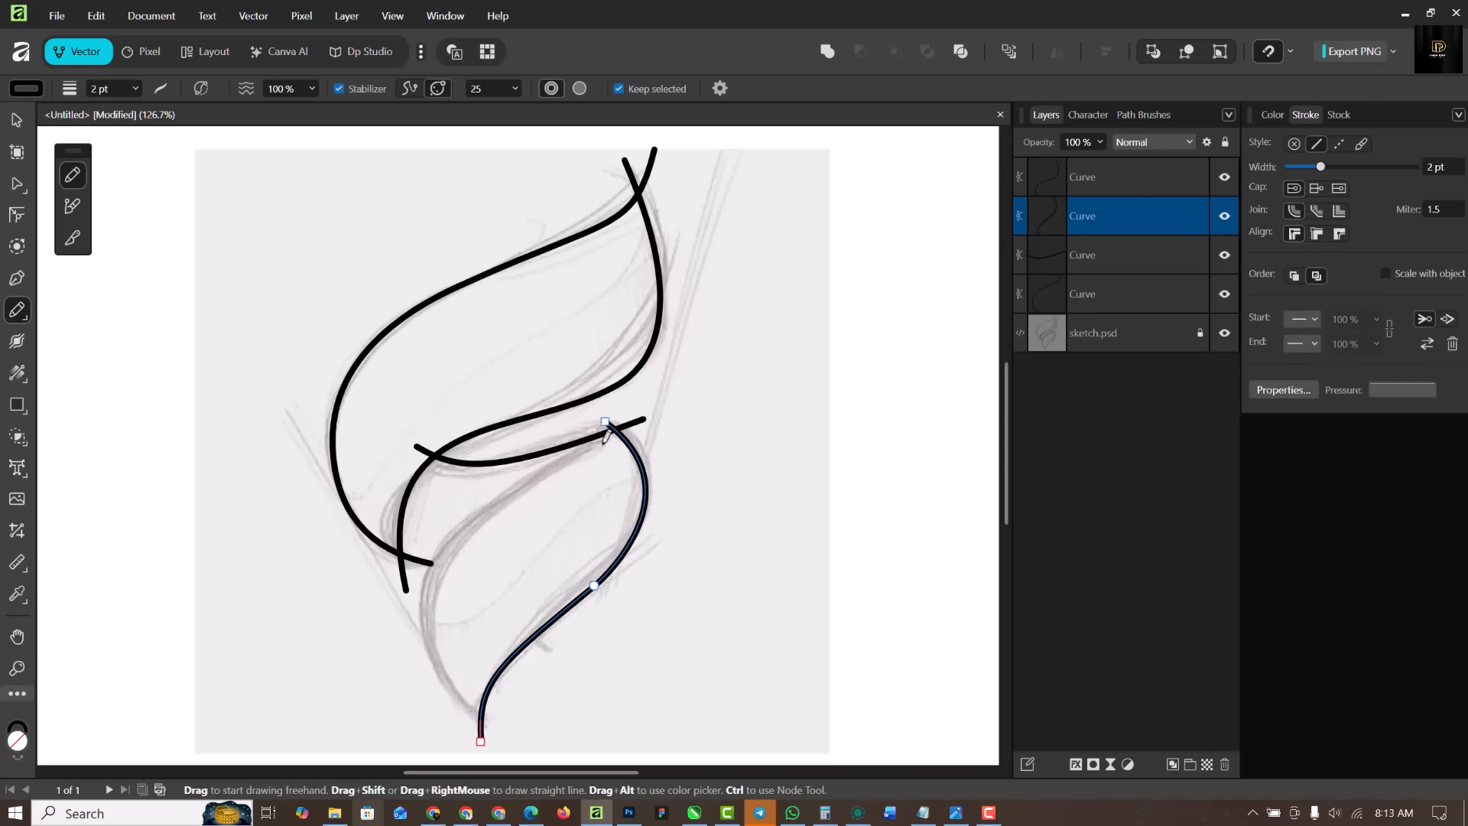
{"action": "mouse_move", "coordinate": [598, 429]}
{"action": "left_mouse_down"}
{"action": "mouse_move", "coordinate": [491, 514]}
{"action": "mouse_move", "coordinate": [429, 583]}
{"action": "mouse_move", "coordinate": [433, 673]}
{"action": "mouse_move", "coordinate": [520, 731]}
{"action": "left_mouse_up"}
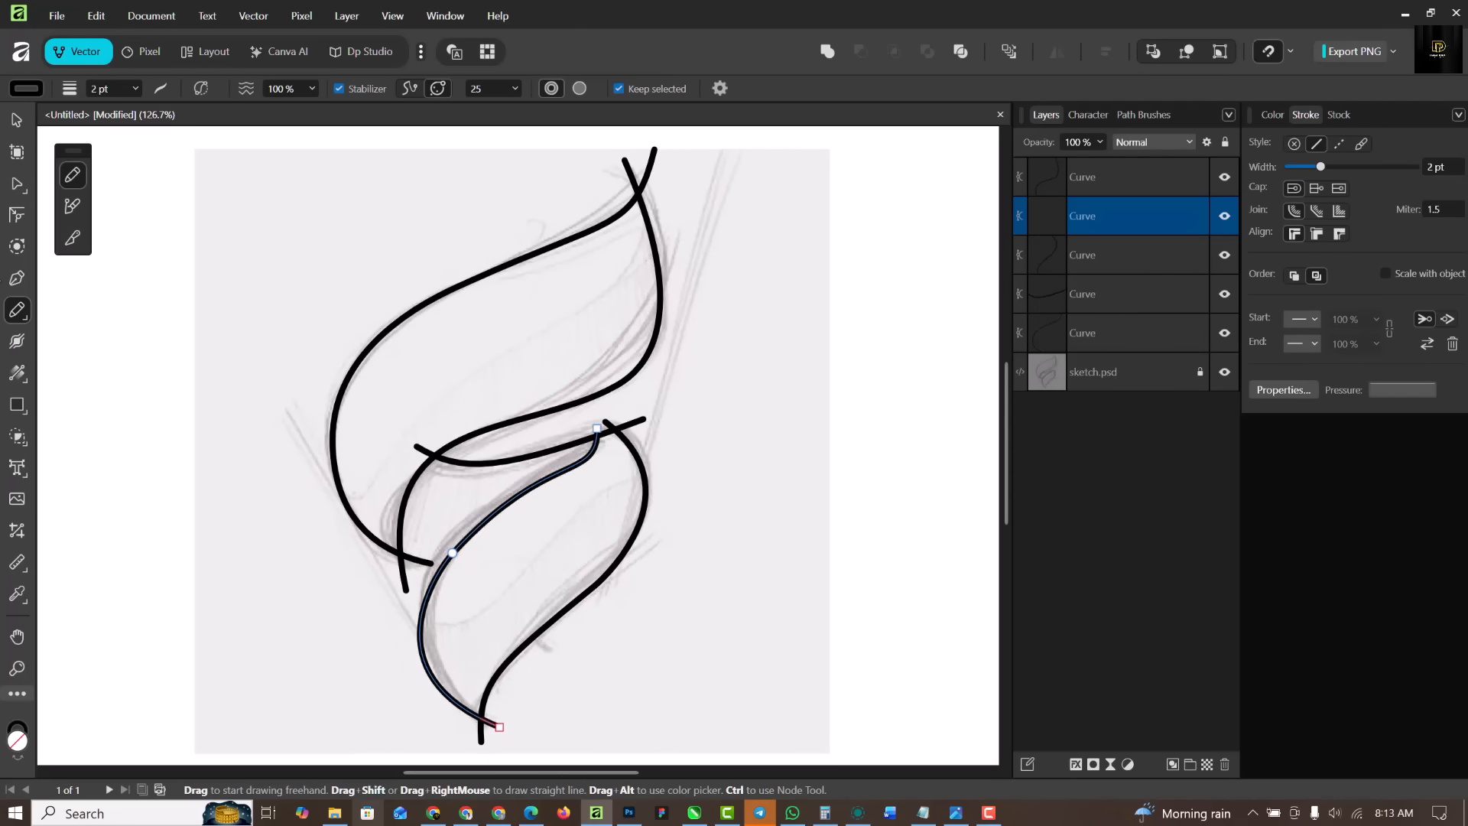
Extend the bottom end of the upper shape's left outline past the lower shape's left outline
{"action": "left_click", "coordinate": [17, 183]}
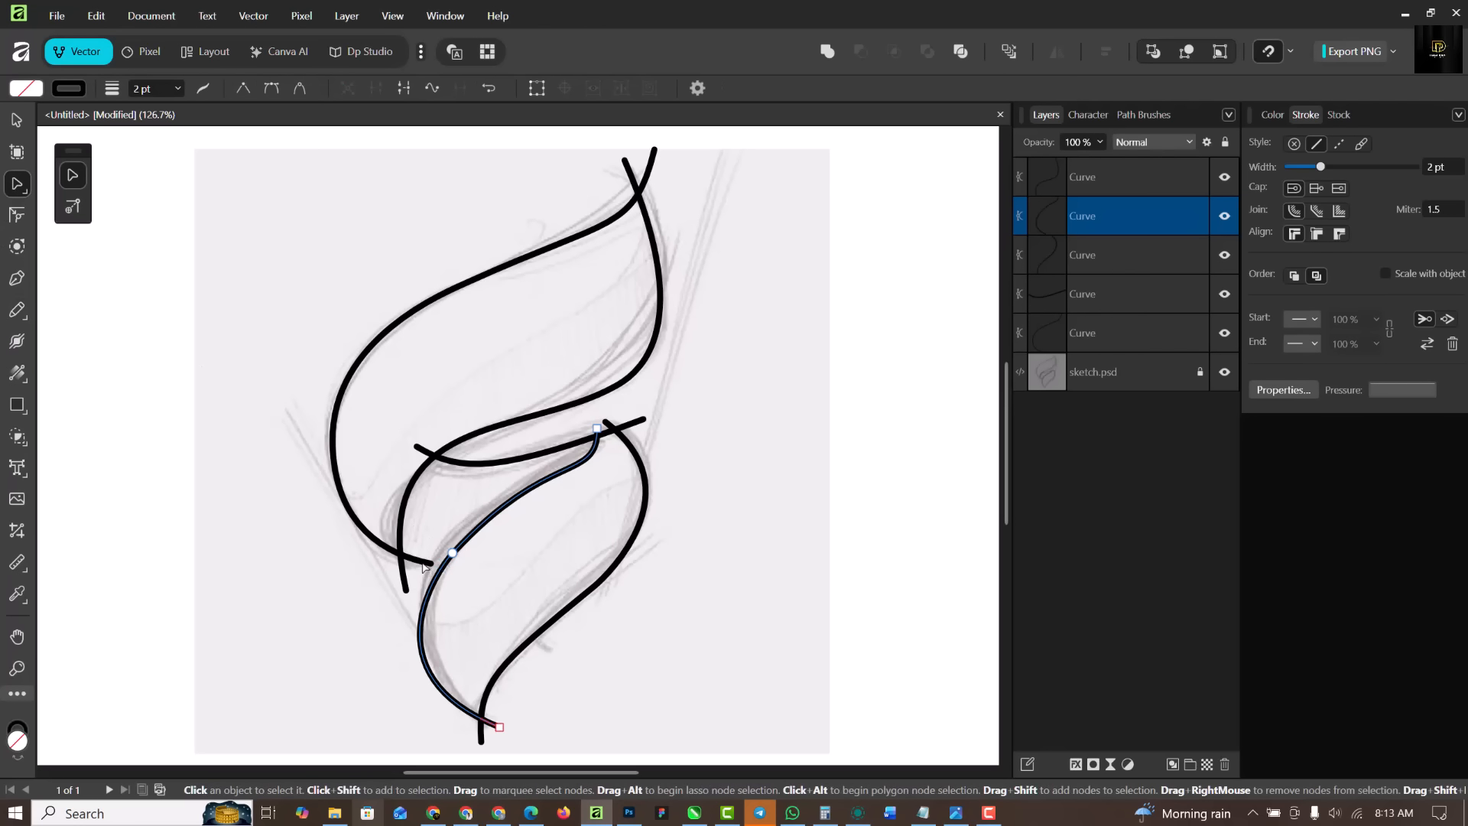
{"action": "left_click", "coordinate": [431, 564]}
{"action": "left_click_drag", "start_coordinate": [430, 563], "coordinate": [456, 578]}
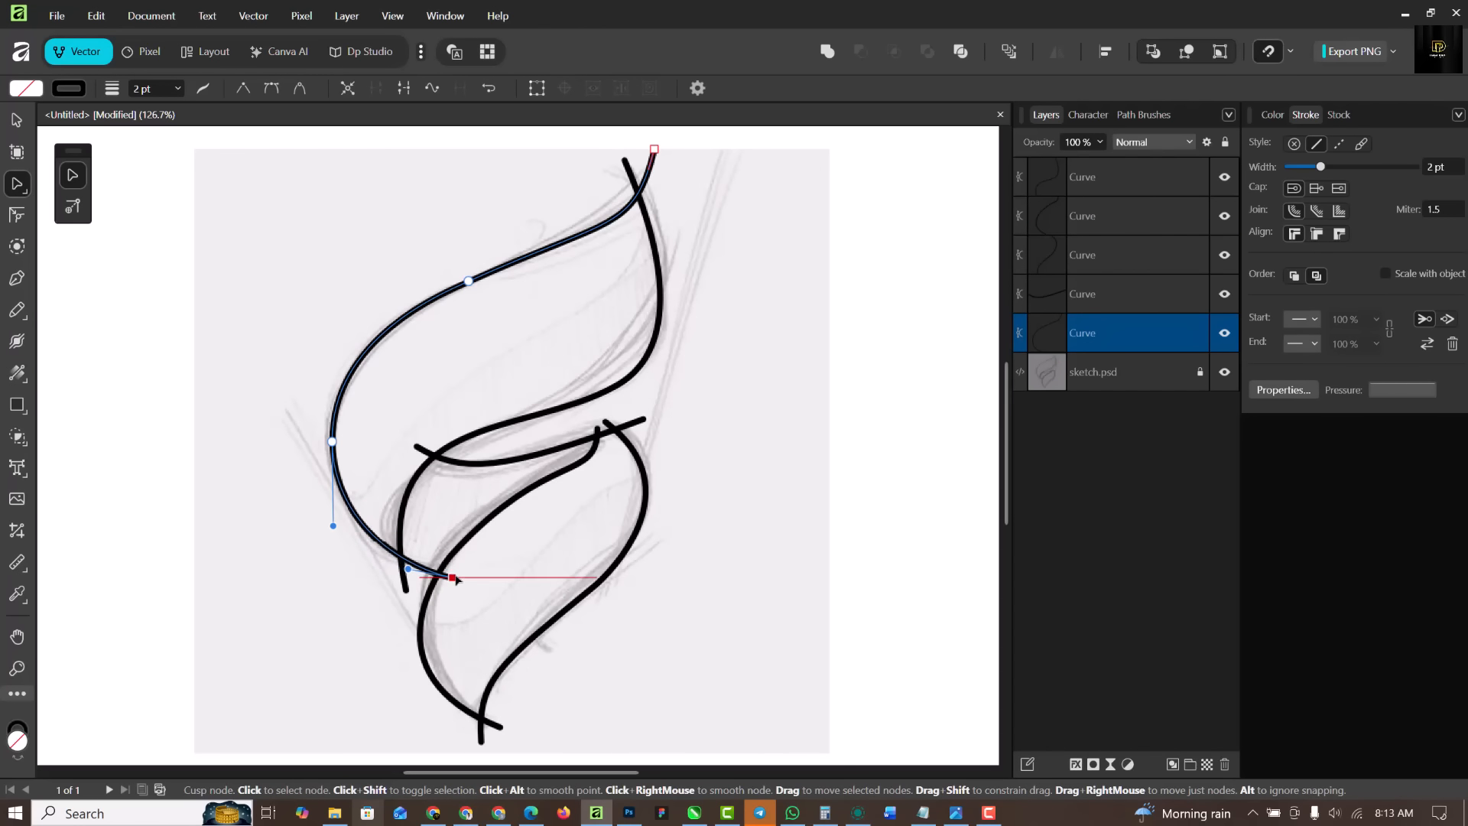
Reshape the lower shape's left outline by raising its middle node and extending its top end beyond the fold line and right outline
{"action": "scroll", "coordinate": [589, 463], "scroll_direction": "up", "scroll_amount": 2}
{"action": "left_click", "coordinate": [592, 459]}
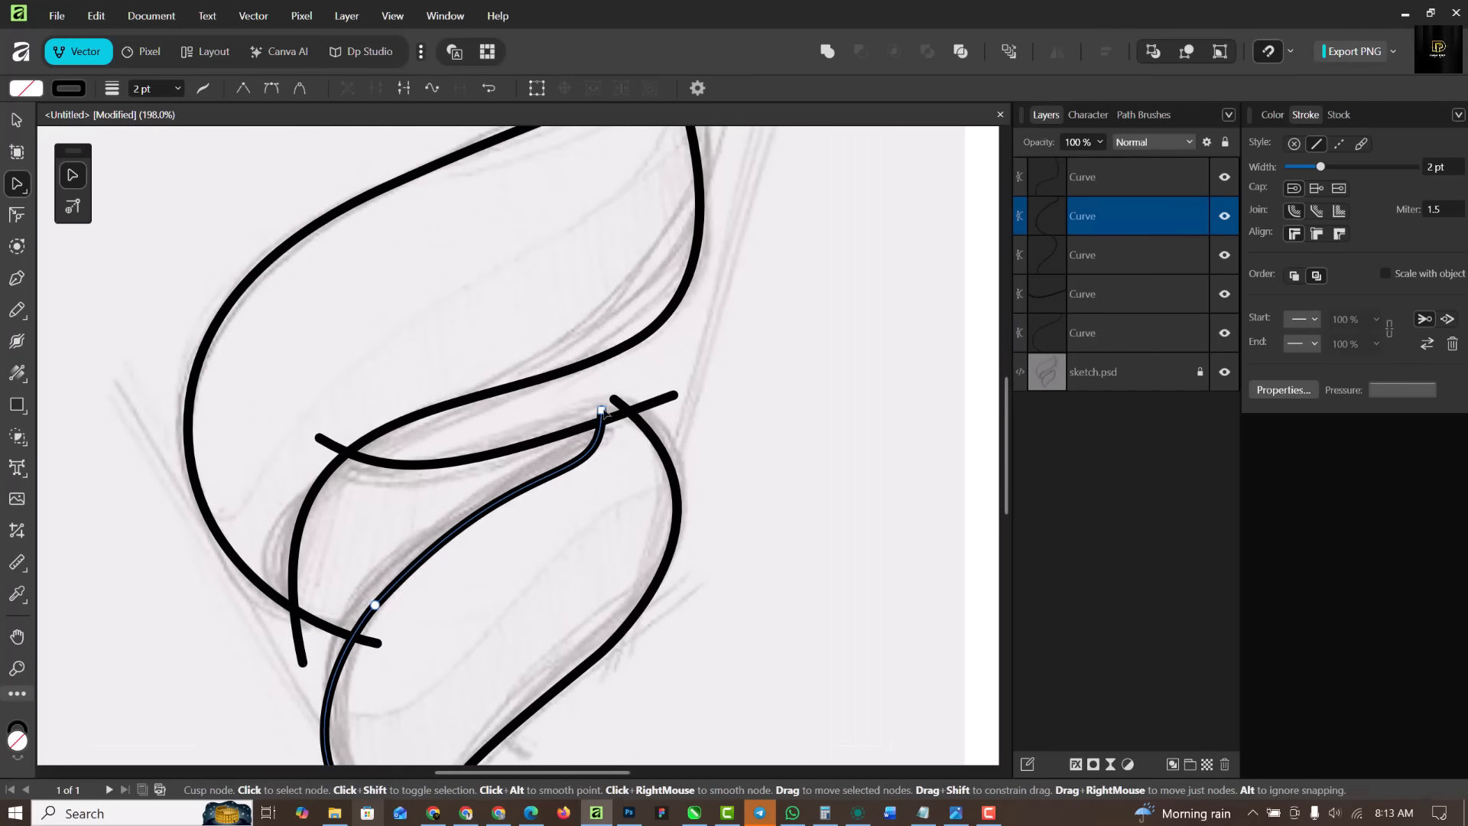
{"action": "left_click_drag", "start_coordinate": [602, 411], "coordinate": [604, 395]}
{"action": "scroll", "coordinate": [451, 460], "scroll_direction": "down", "scroll_amount": 2}
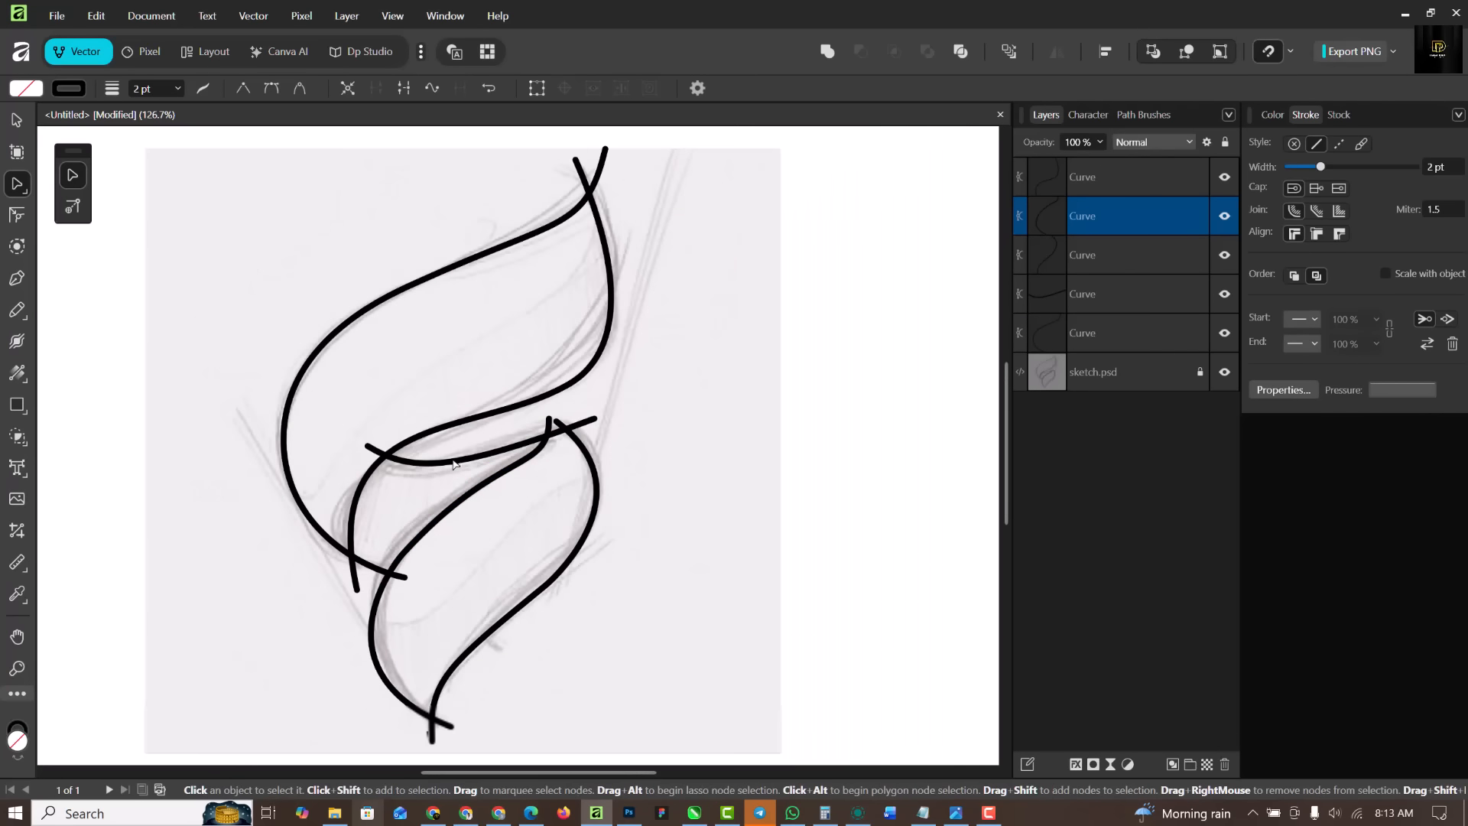
{"action": "scroll", "coordinate": [390, 579], "scroll_direction": "up", "scroll_amount": 1}
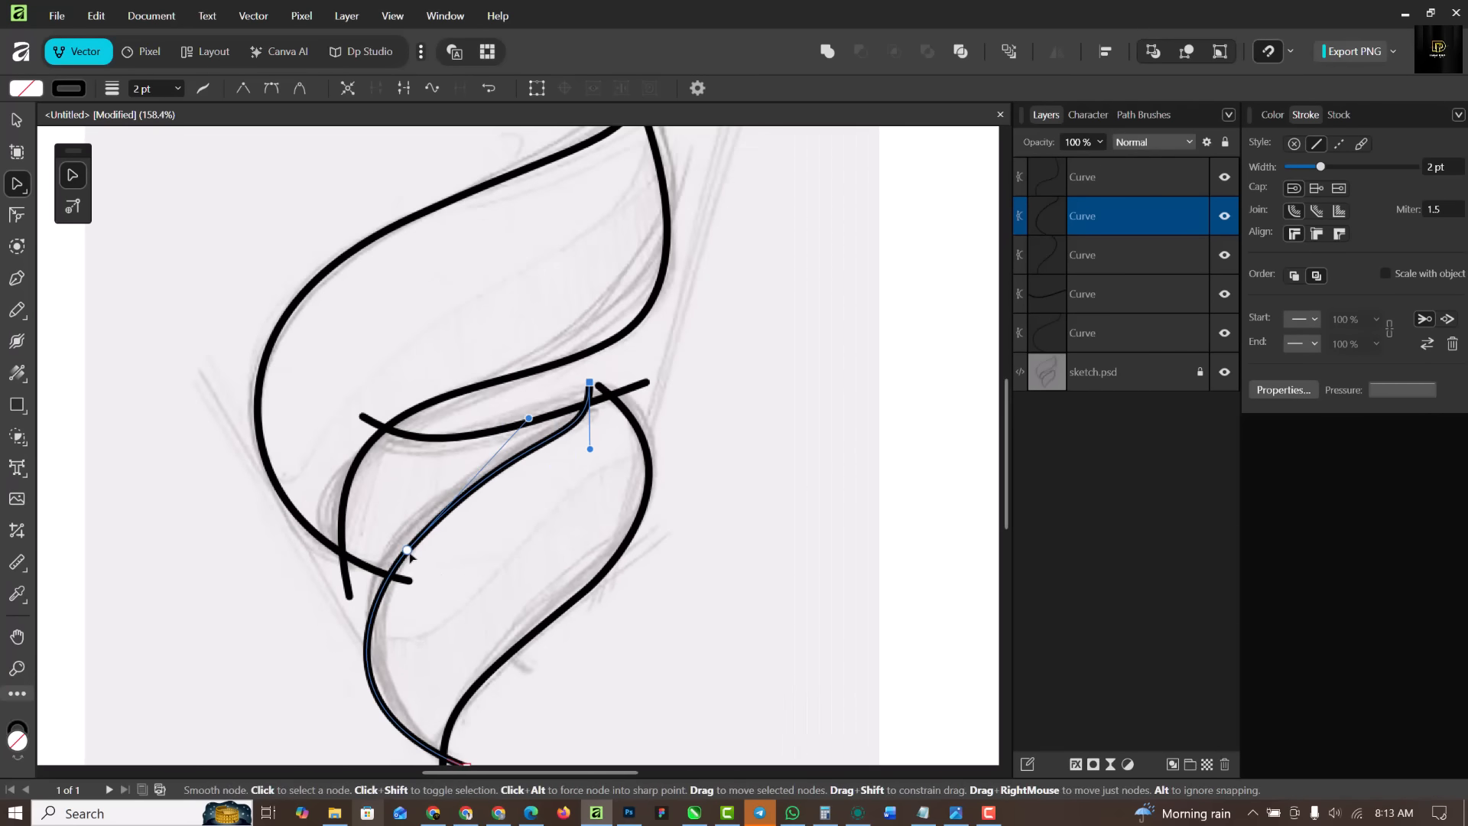
{"action": "left_click", "coordinate": [408, 542]}
{"action": "left_click_drag", "start_coordinate": [407, 543], "coordinate": [408, 537]}
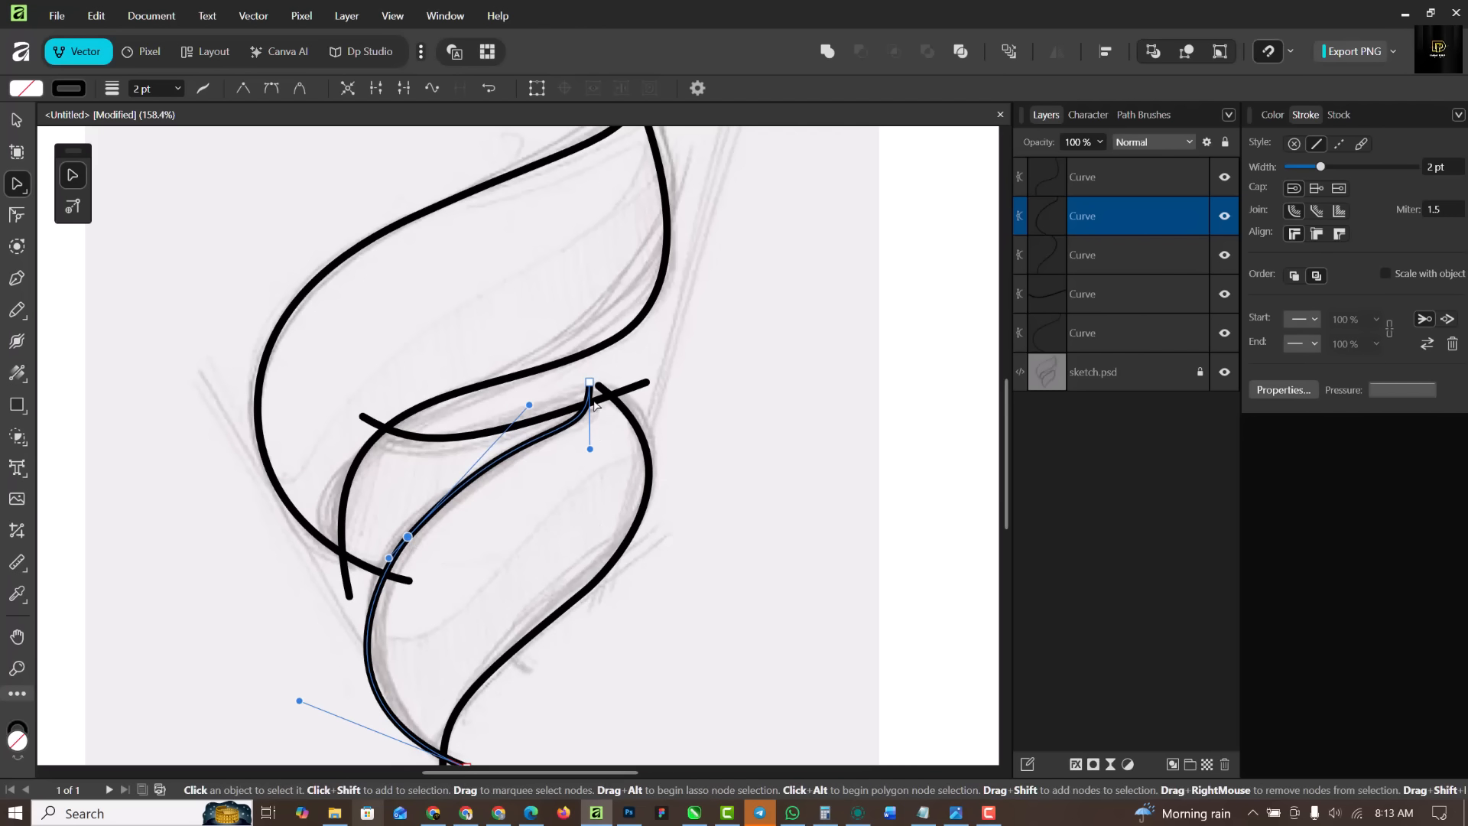
{"action": "left_click_drag", "start_coordinate": [591, 382], "coordinate": [621, 363]}
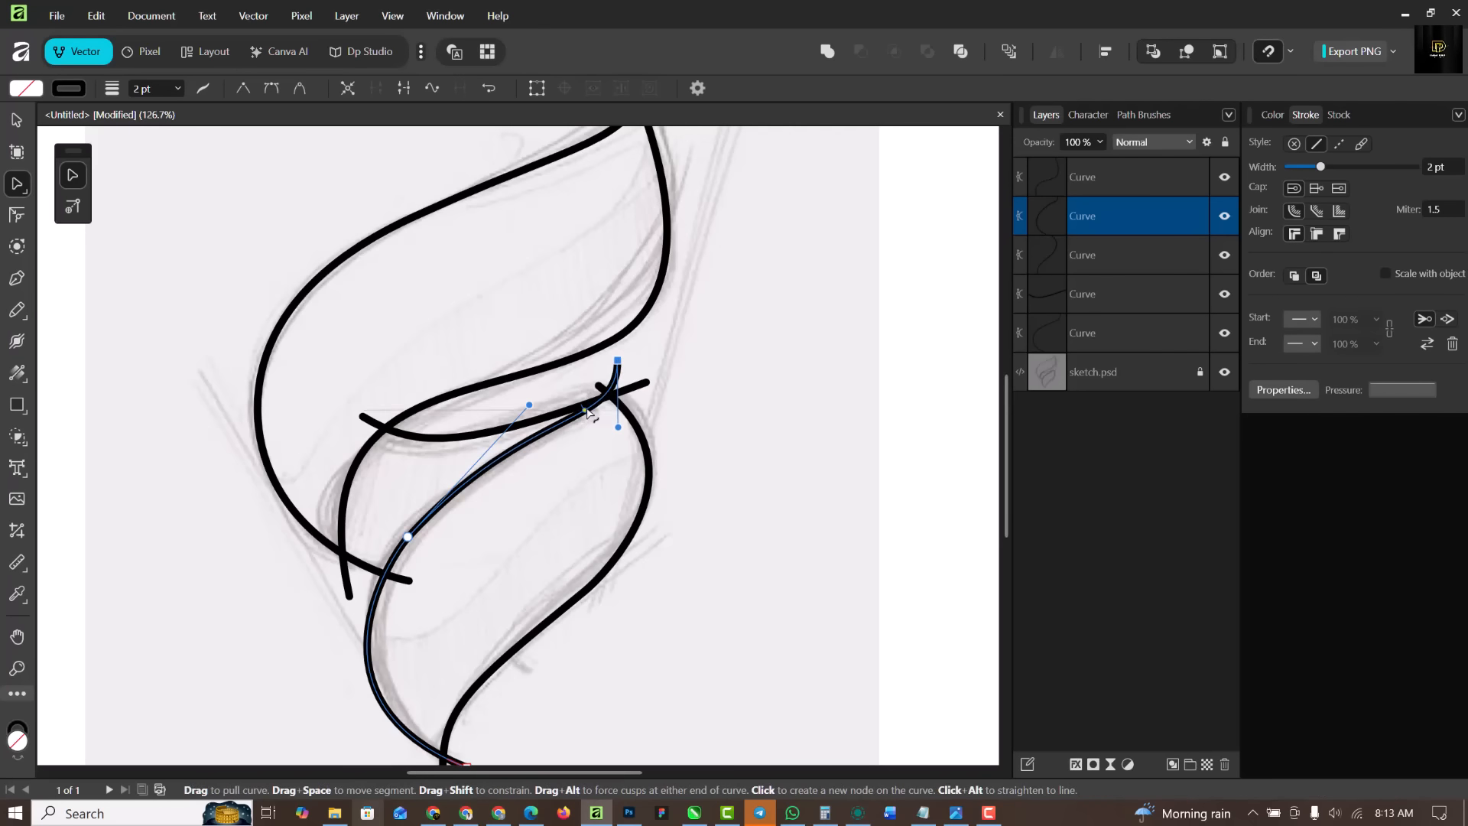
Tighten the lower curve of the lower shape's left outline by pulling its bottom node's handle up and inward
{"action": "scroll", "coordinate": [585, 402], "scroll_direction": "down", "scroll_amount": 3}
{"action": "scroll", "coordinate": [442, 584], "scroll_direction": "up", "scroll_amount": 1}
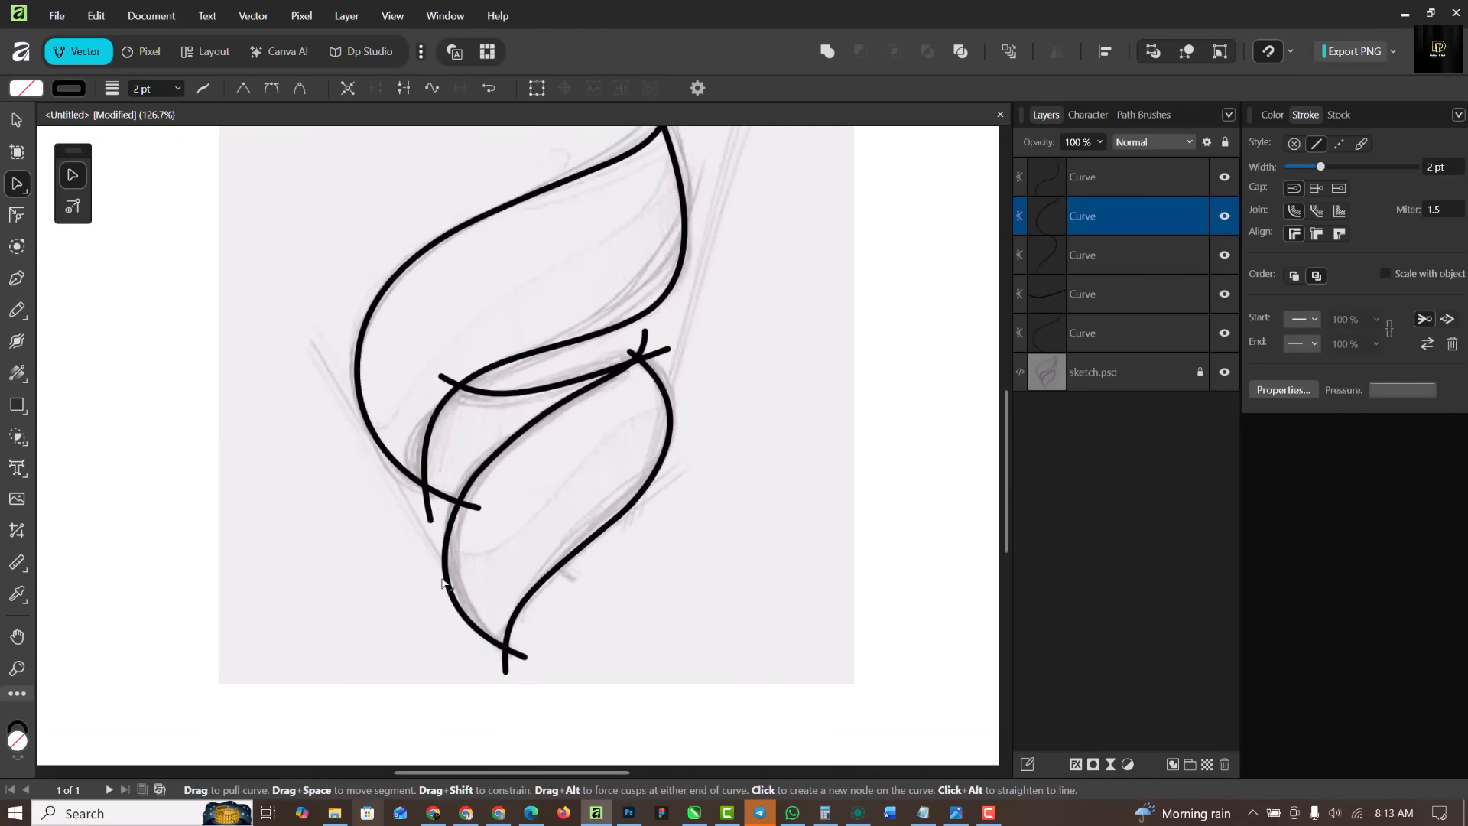
{"action": "left_click", "coordinate": [524, 656]}
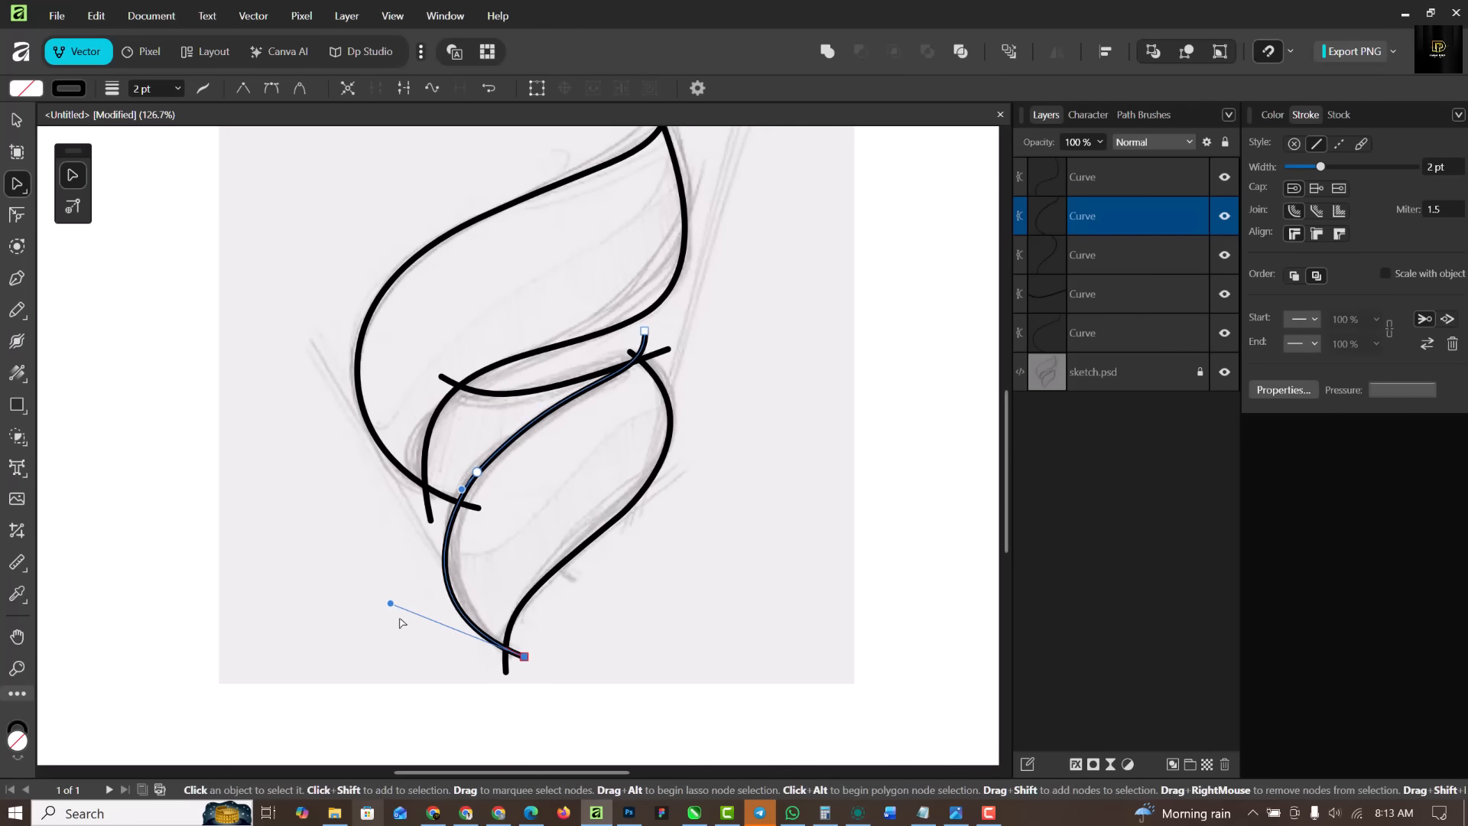
{"action": "mouse_move", "coordinate": [391, 603]}
{"action": "left_mouse_down"}
{"action": "mouse_move", "coordinate": [416, 601]}
{"action": "mouse_move", "coordinate": [408, 587]}
{"action": "left_mouse_up"}
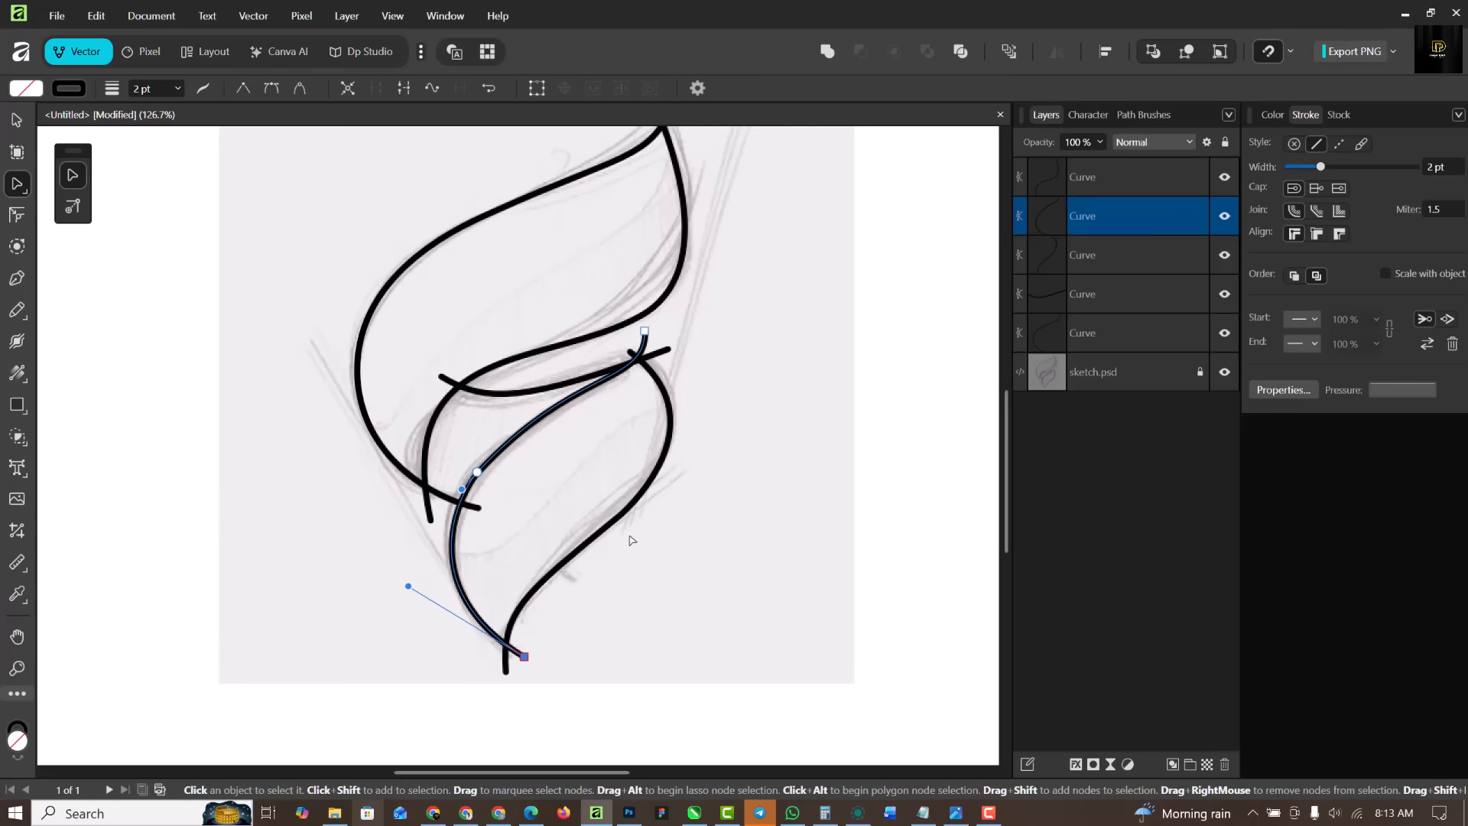
Bulge the upper part of the lower shape's right outline slightly outward by adjusting its top node's handle
{"action": "left_click", "coordinate": [672, 419]}
{"action": "left_click", "coordinate": [618, 516]}
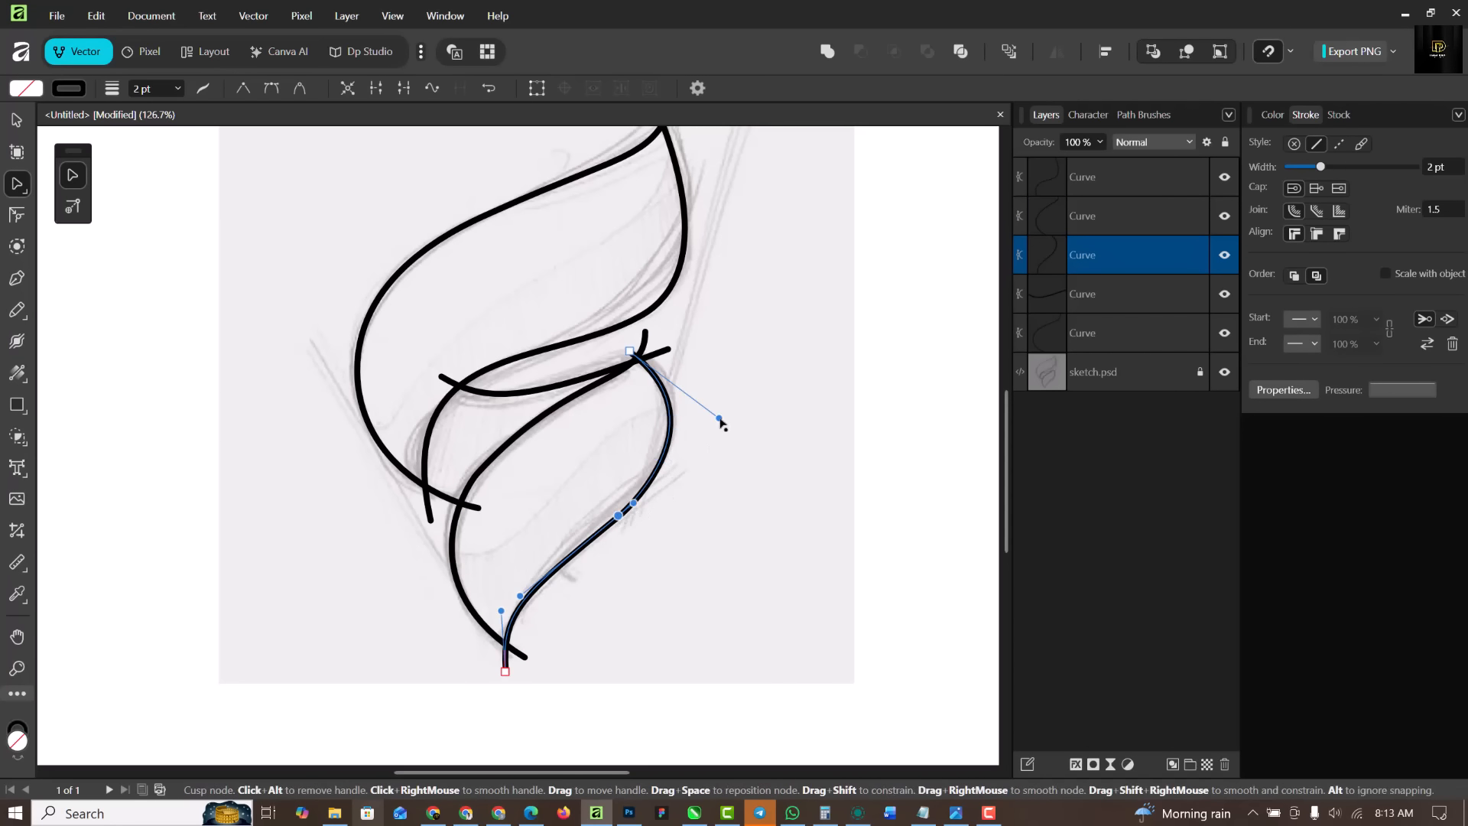
{"action": "left_click_drag", "start_coordinate": [725, 419], "coordinate": [733, 409]}
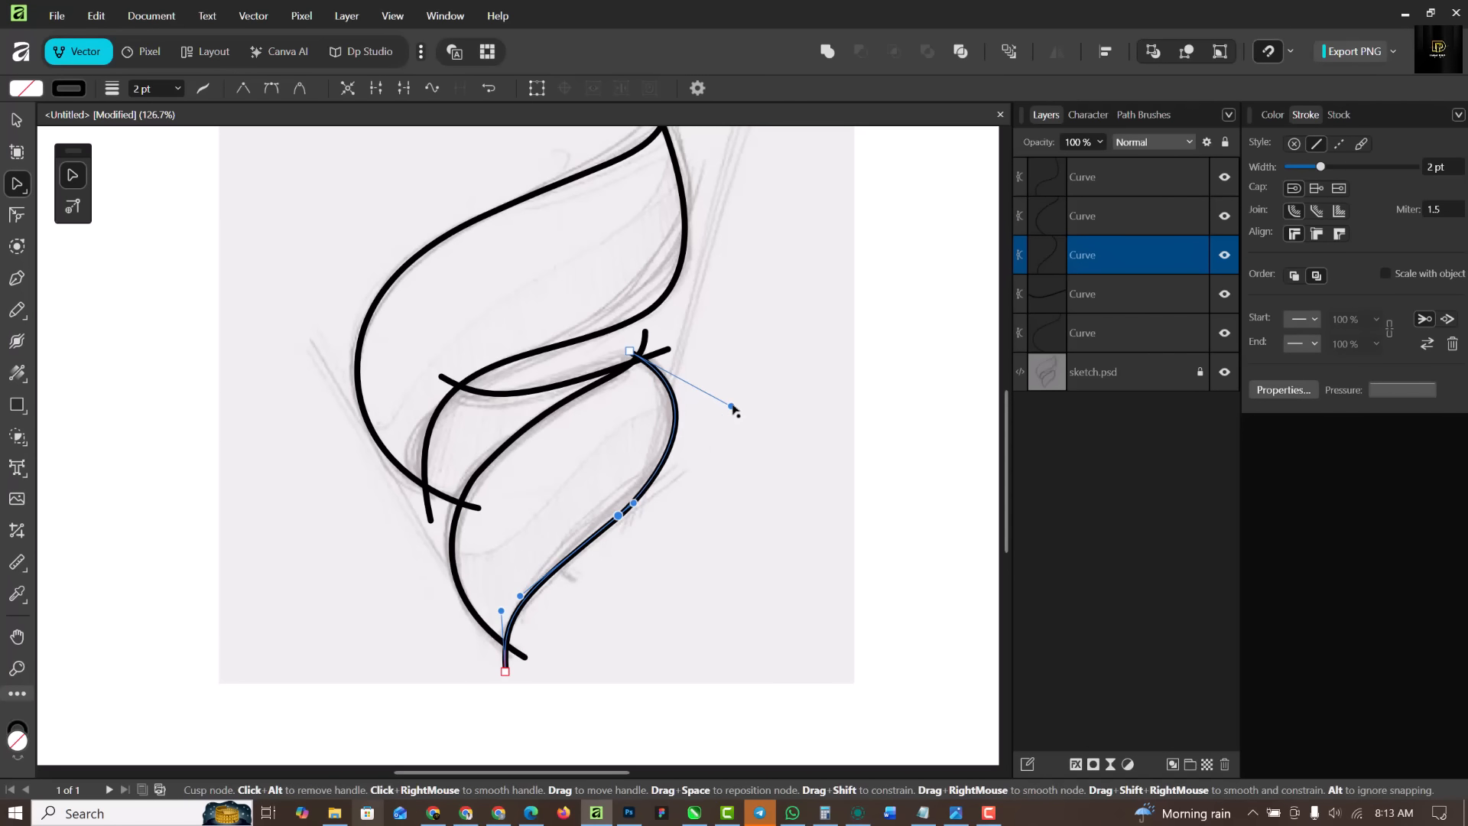
Extend the top end node of the upper shape's left outline slightly further above the upper tip
{"action": "scroll", "coordinate": [579, 488], "scroll_direction": "down", "scroll_amount": 2}
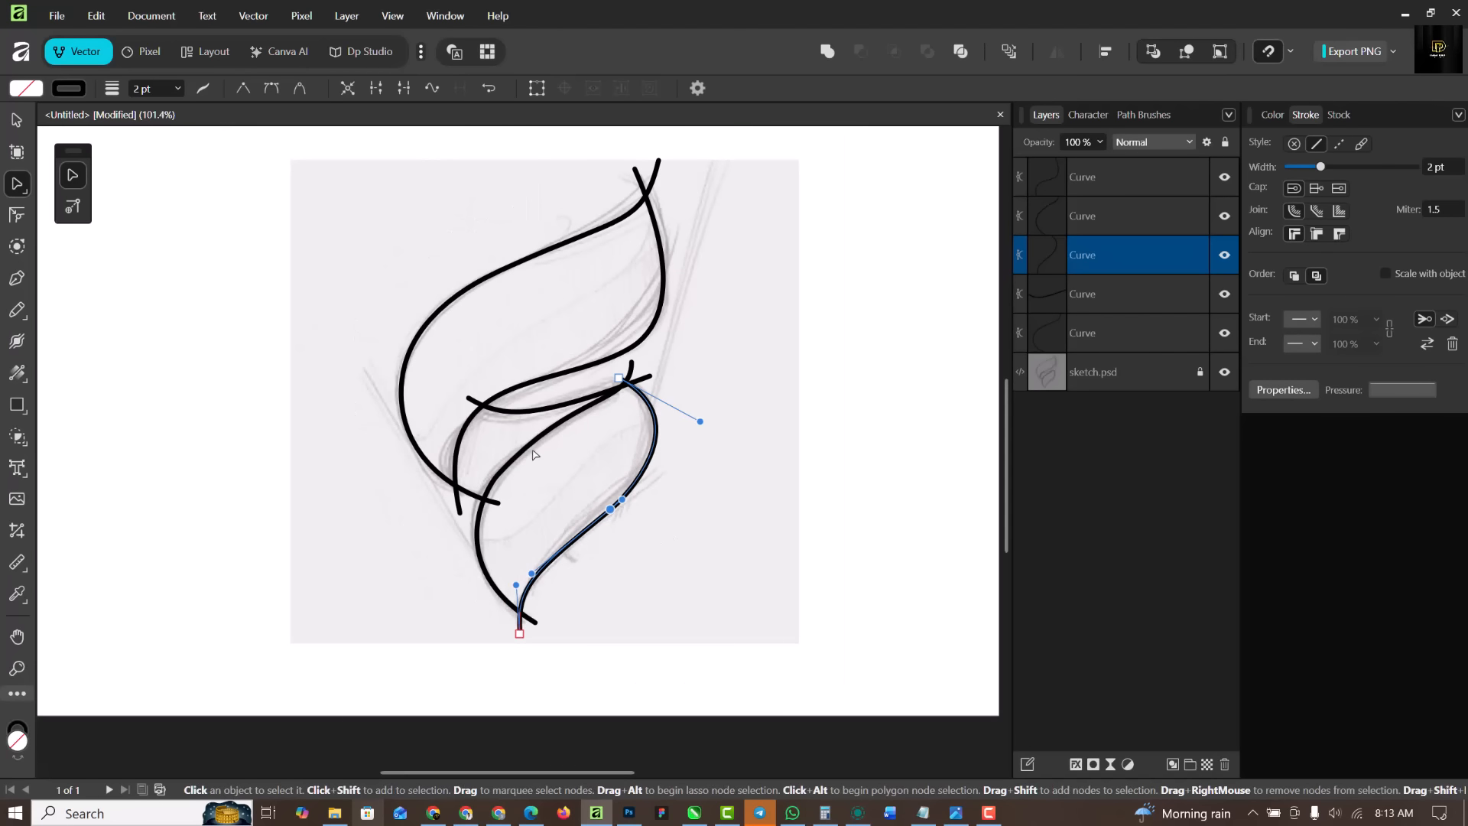
{"action": "scroll", "coordinate": [518, 446], "scroll_direction": "down", "scroll_amount": 2}
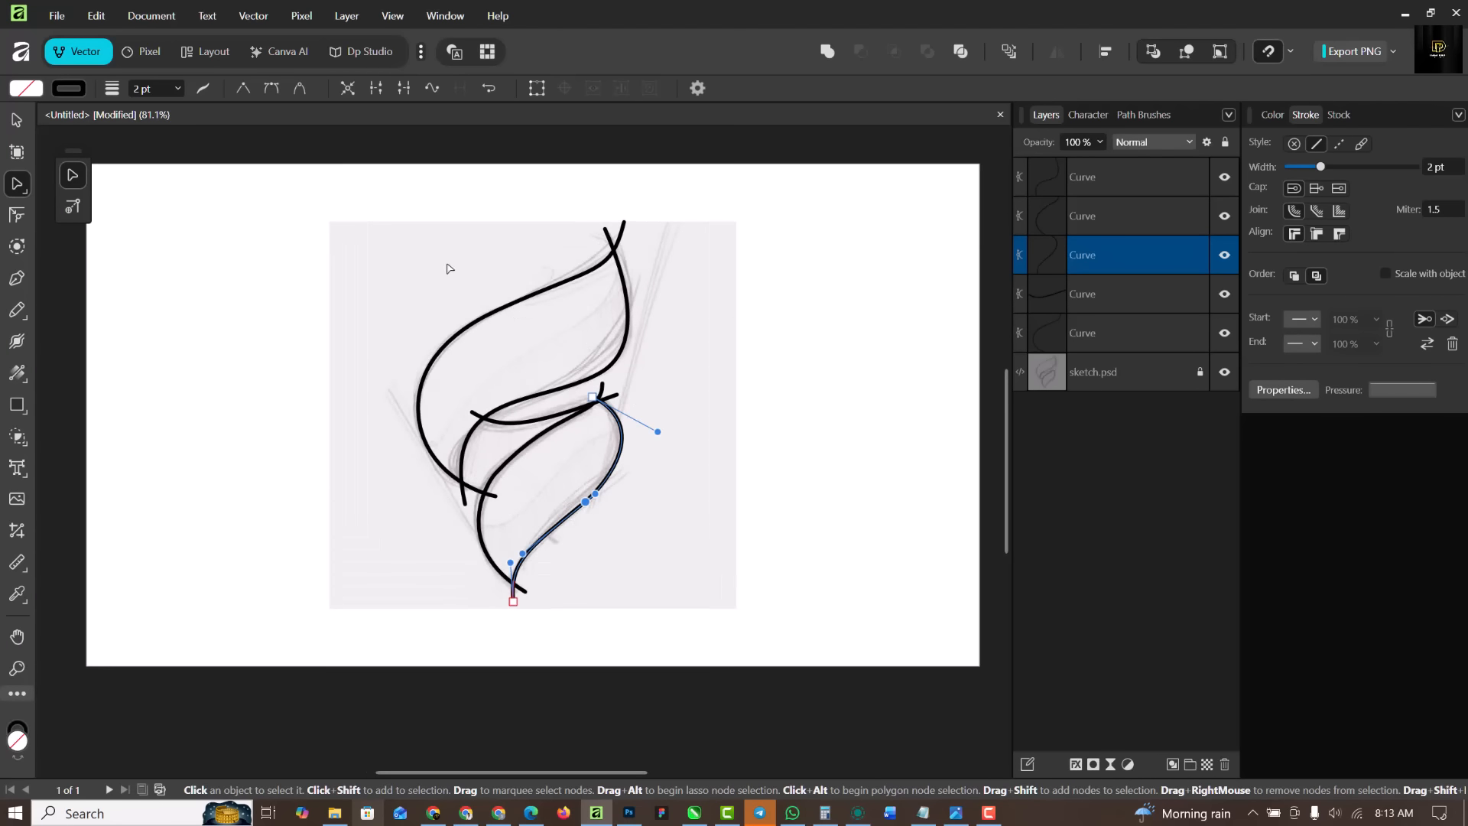
{"action": "left_click", "coordinate": [607, 267]}
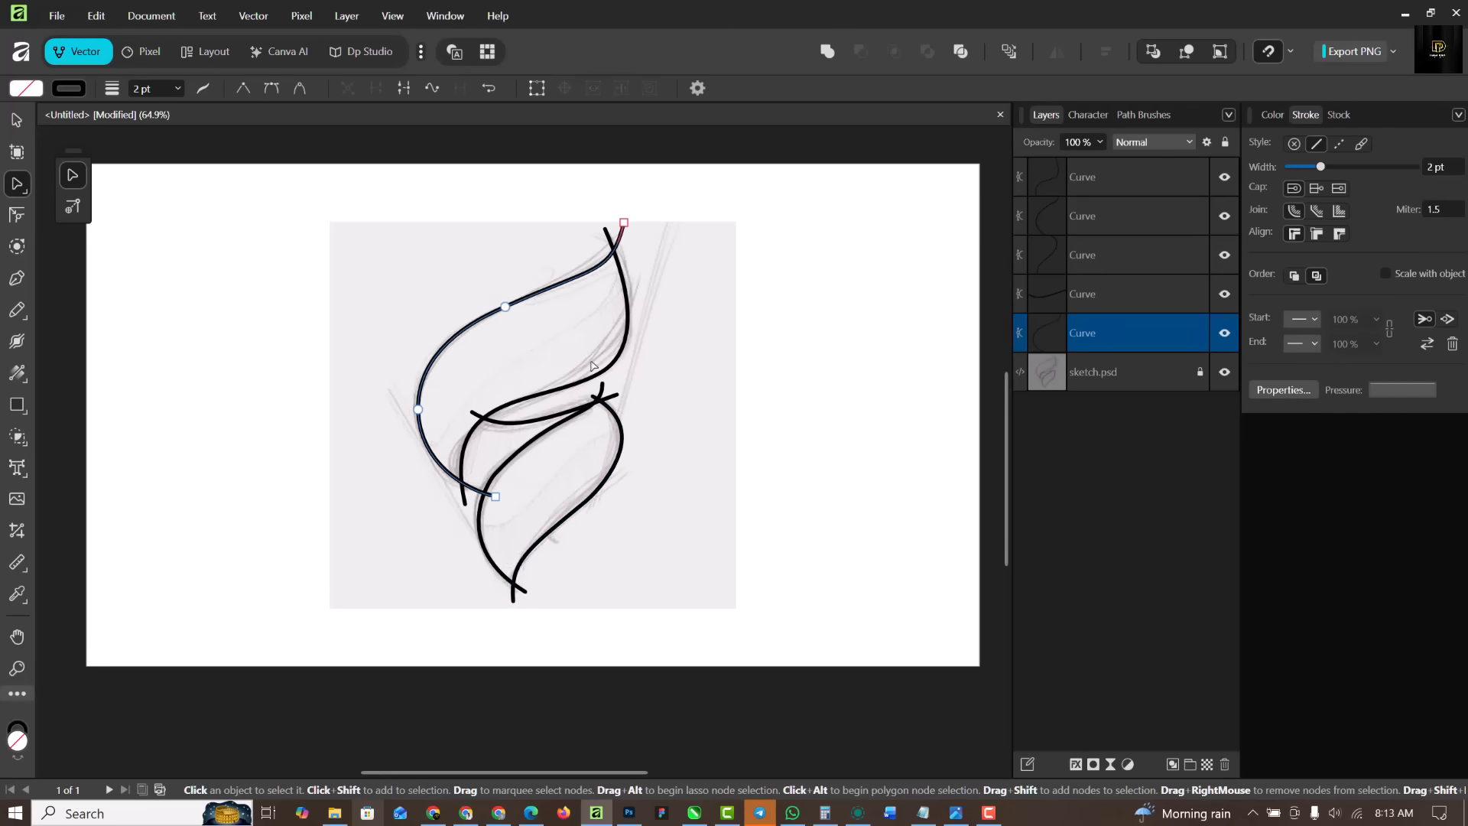
{"action": "scroll", "coordinate": [616, 256], "scroll_direction": "up", "scroll_amount": 4}
{"action": "left_click_drag", "start_coordinate": [620, 249], "coordinate": [618, 233]}
{"action": "scroll", "coordinate": [597, 421], "scroll_direction": "down", "scroll_amount": 4}
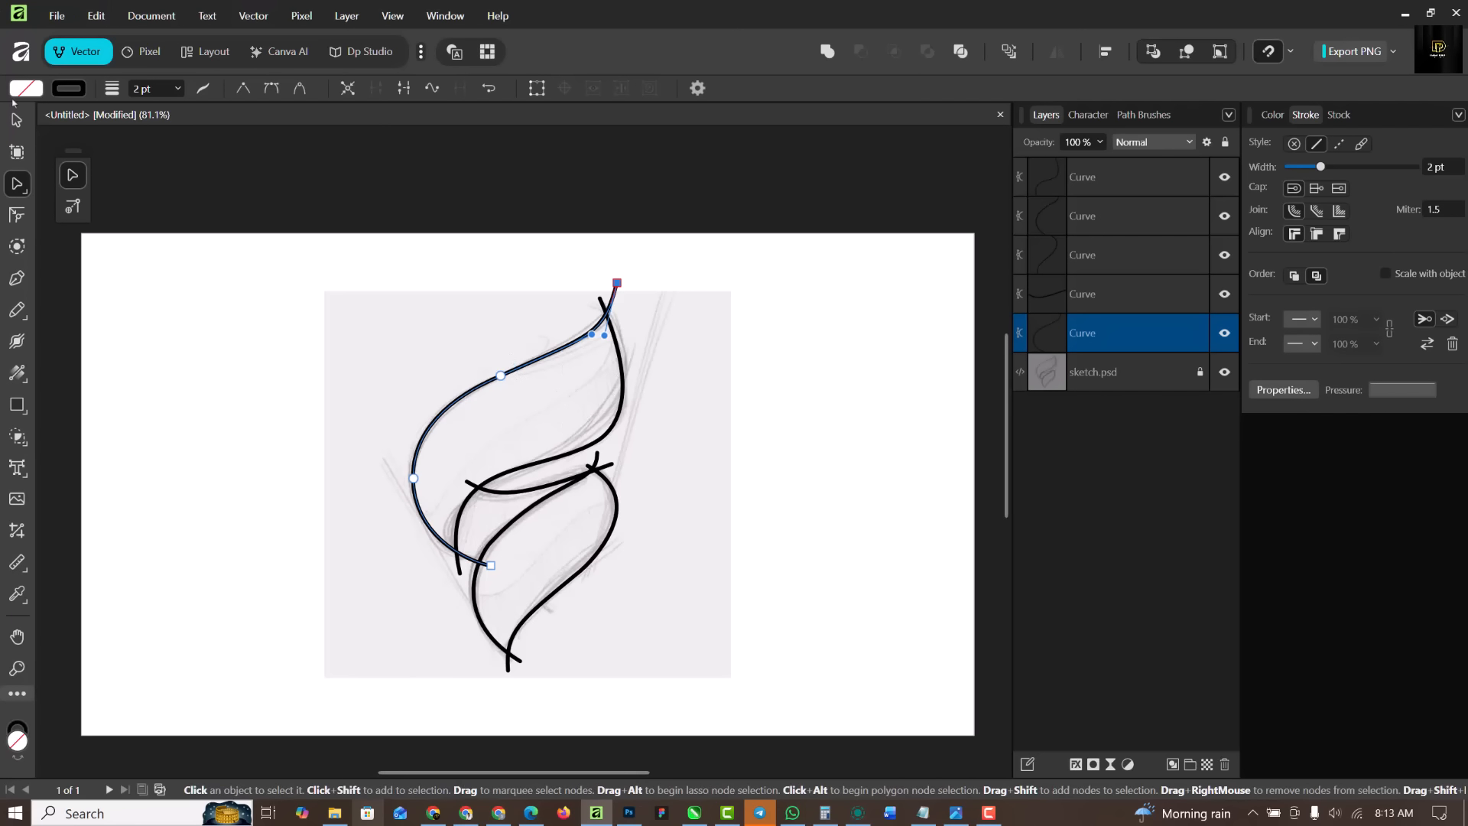
Select all five curves and use Shape Builder in subtract mode to delete the two overhanging ends at the upper tip
{"action": "key", "text": "v"}
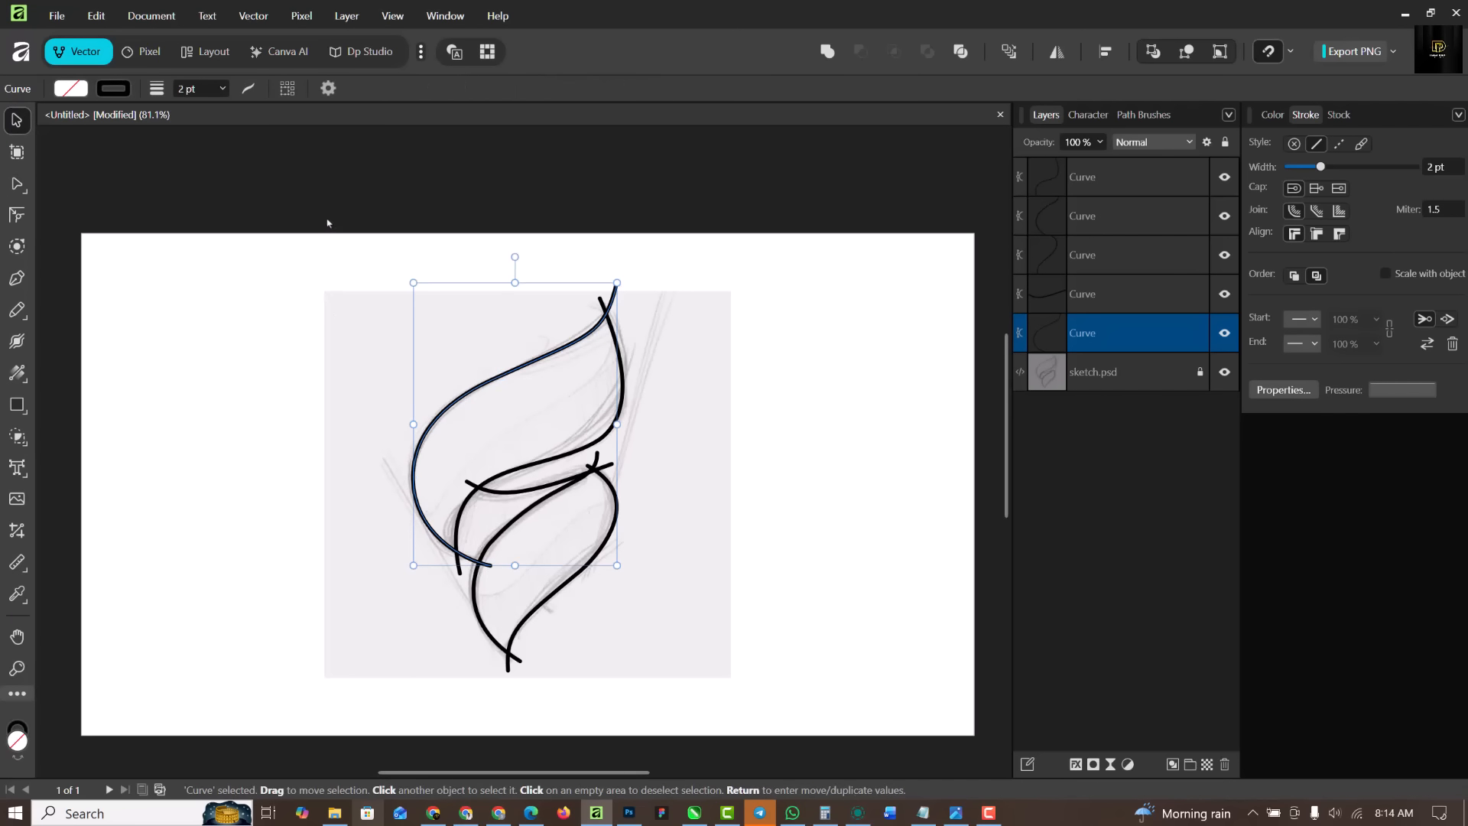
{"action": "mouse_move", "coordinate": [332, 228]}
{"action": "left_mouse_down"}
{"action": "mouse_move", "coordinate": [602, 506]}
{"action": "mouse_move", "coordinate": [685, 691]}
{"action": "left_mouse_up"}
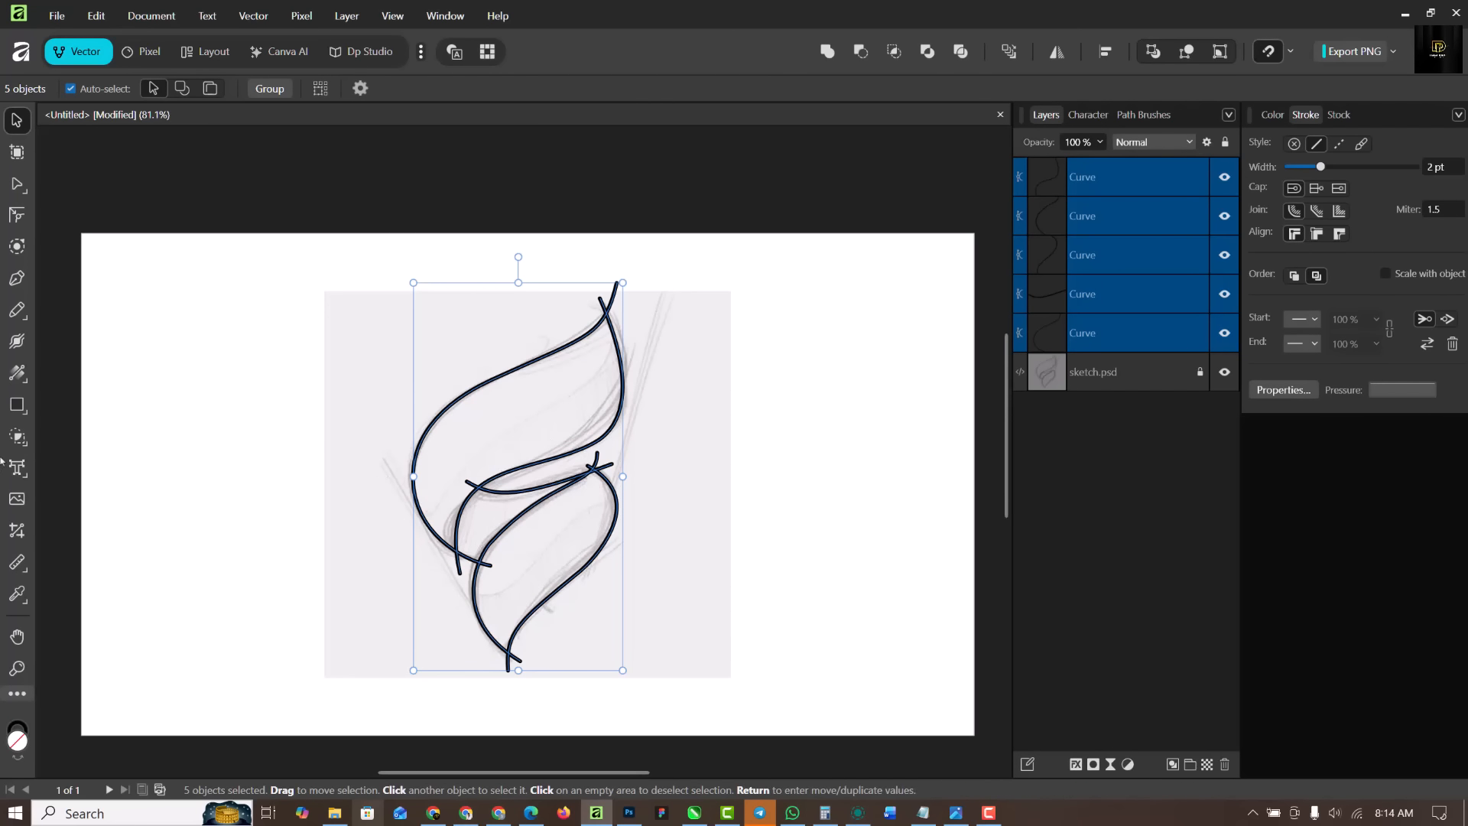
{"action": "left_click", "coordinate": [18, 436]}
{"action": "left_click", "coordinate": [90, 434]}
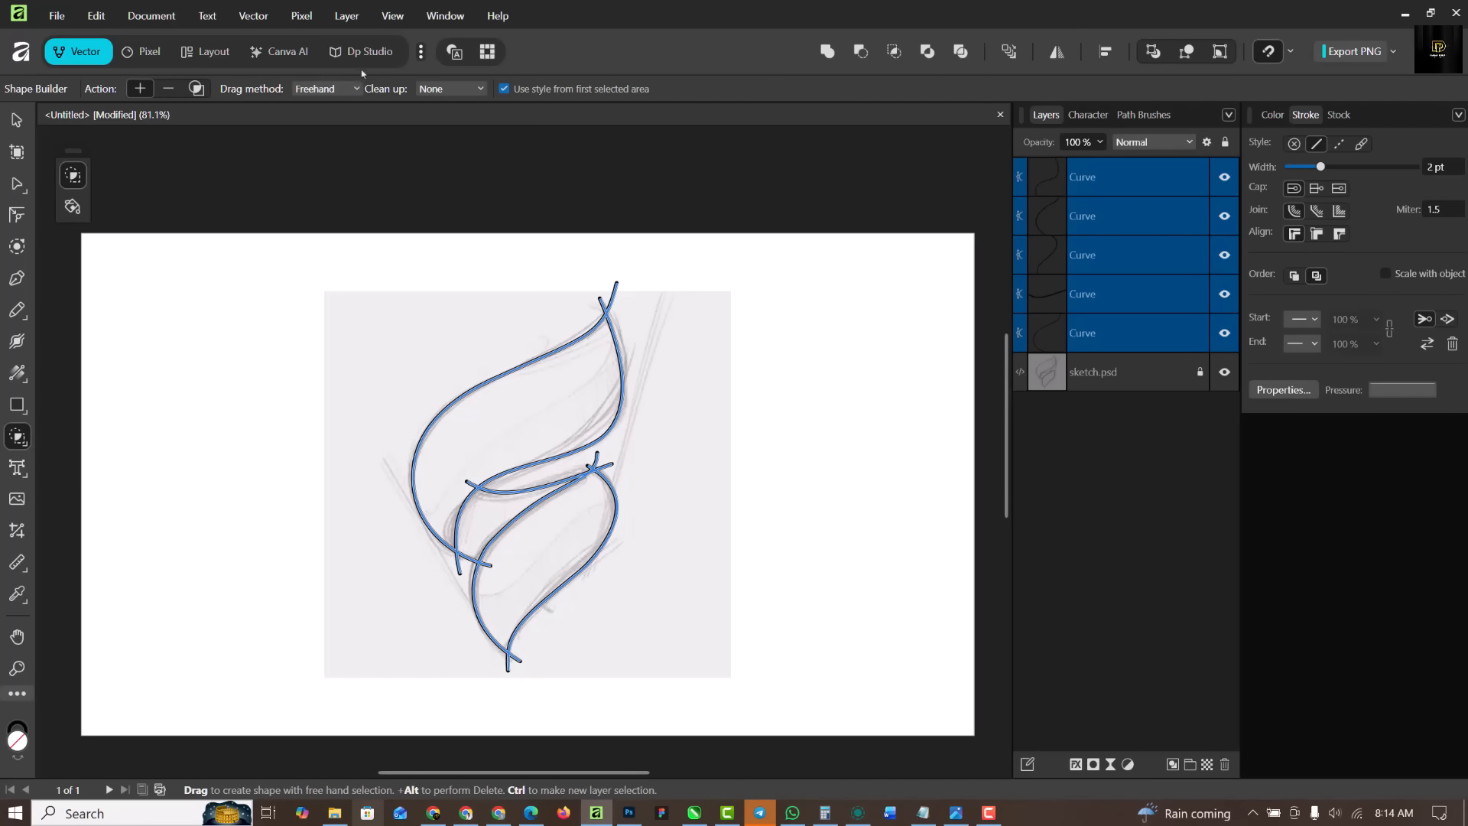
{"action": "left_click", "coordinate": [168, 89]}
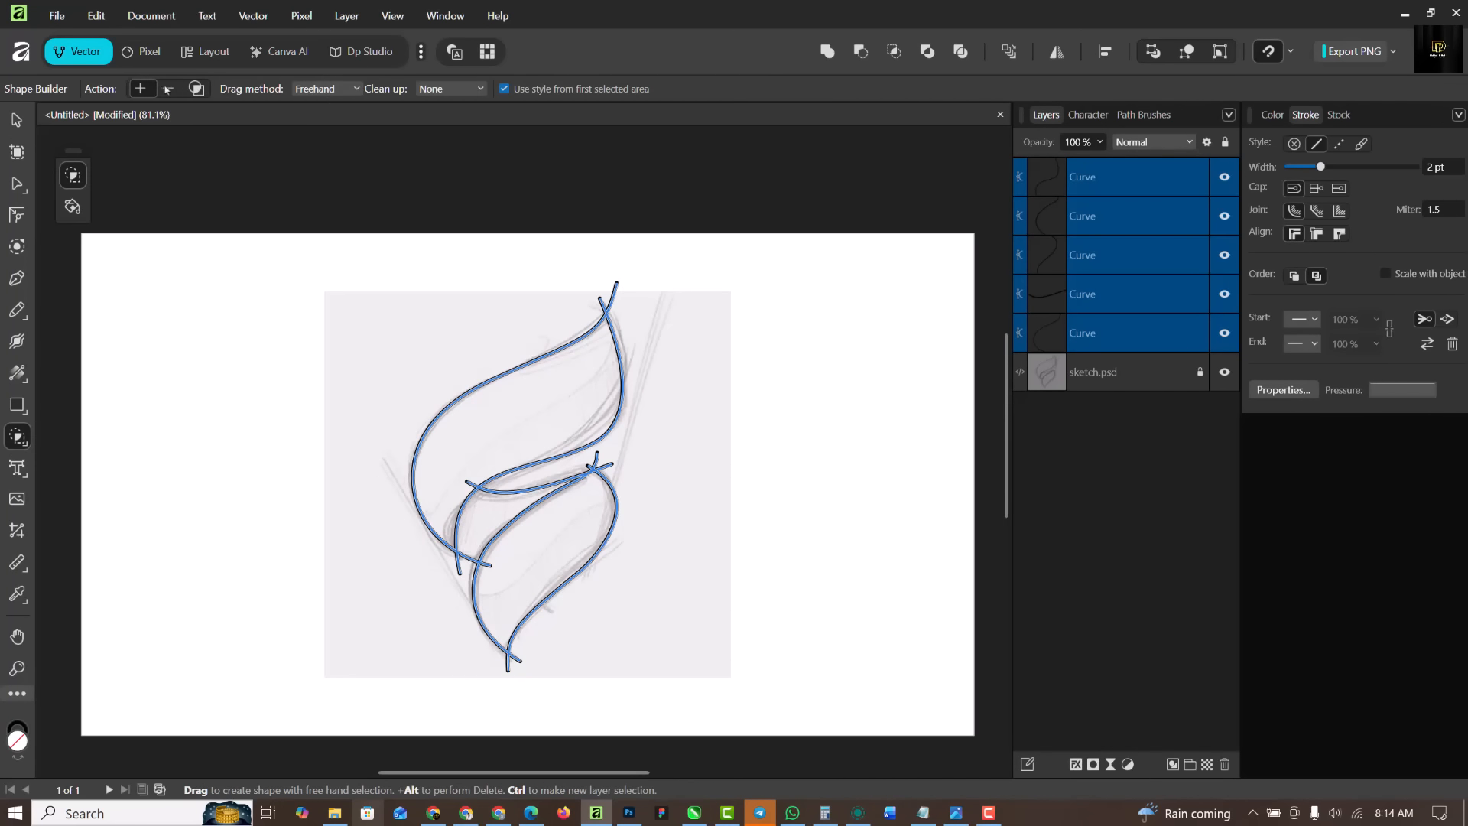
{"action": "left_click", "coordinate": [601, 305]}
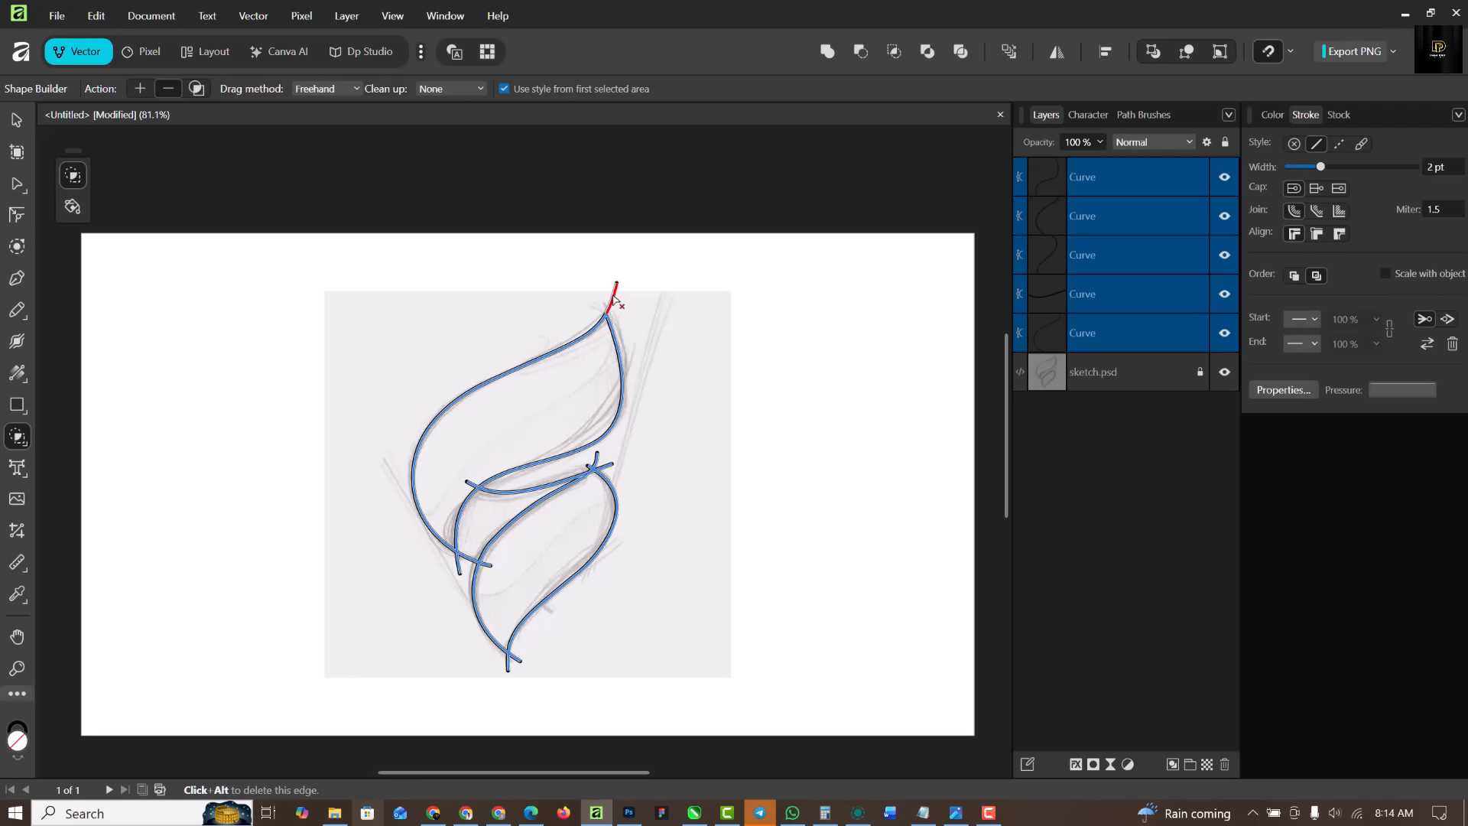
{"action": "left_click", "coordinate": [616, 300]}
Delete the overhanging left end of the fold line and the curve ends overhanging at the upper shape's bottom corner
{"action": "scroll", "coordinate": [466, 483], "scroll_direction": "up", "scroll_amount": 3}
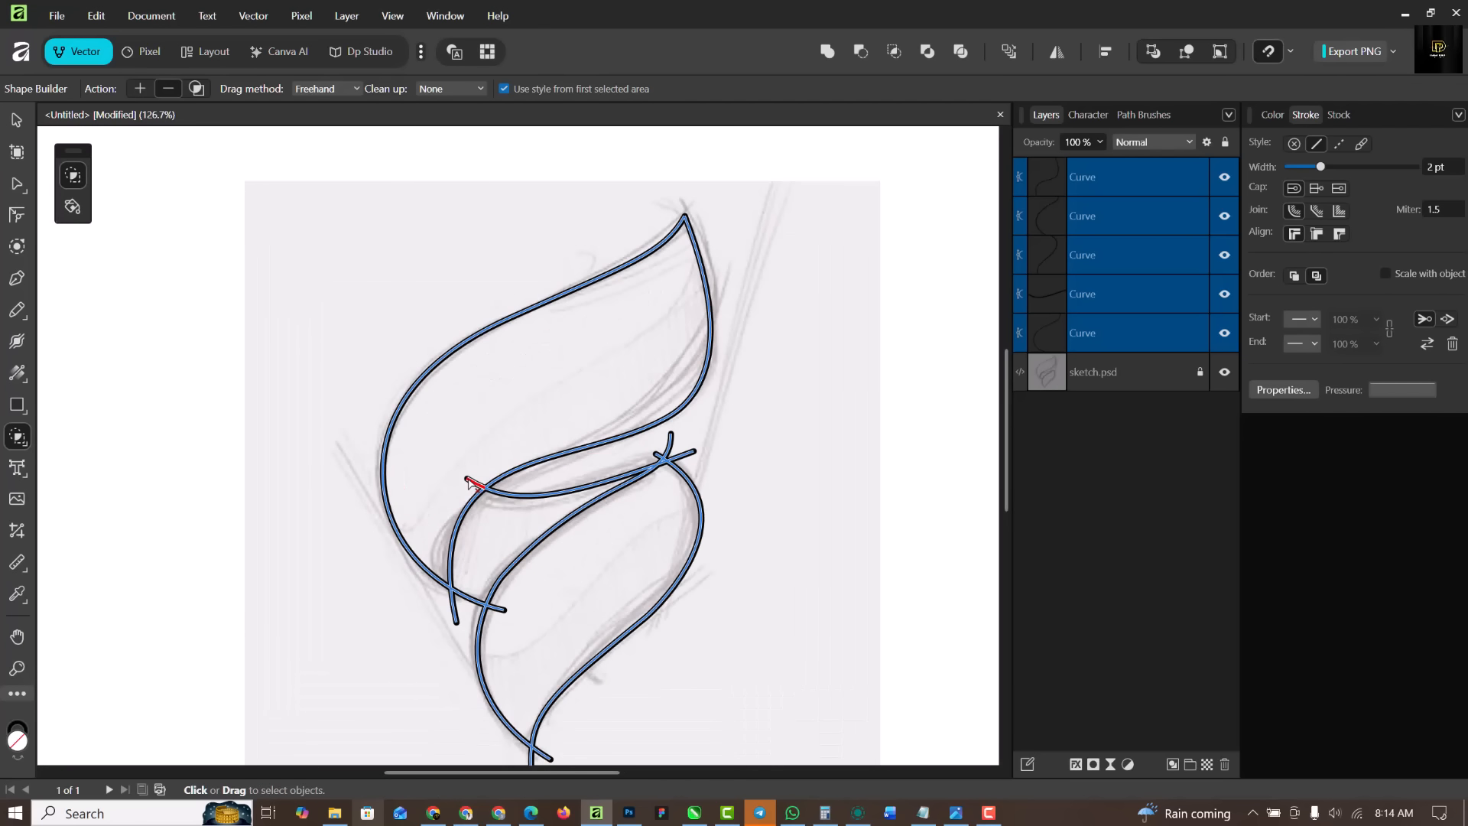
{"action": "left_click", "coordinate": [468, 483]}
{"action": "left_click", "coordinate": [497, 611], "text": "alt"}
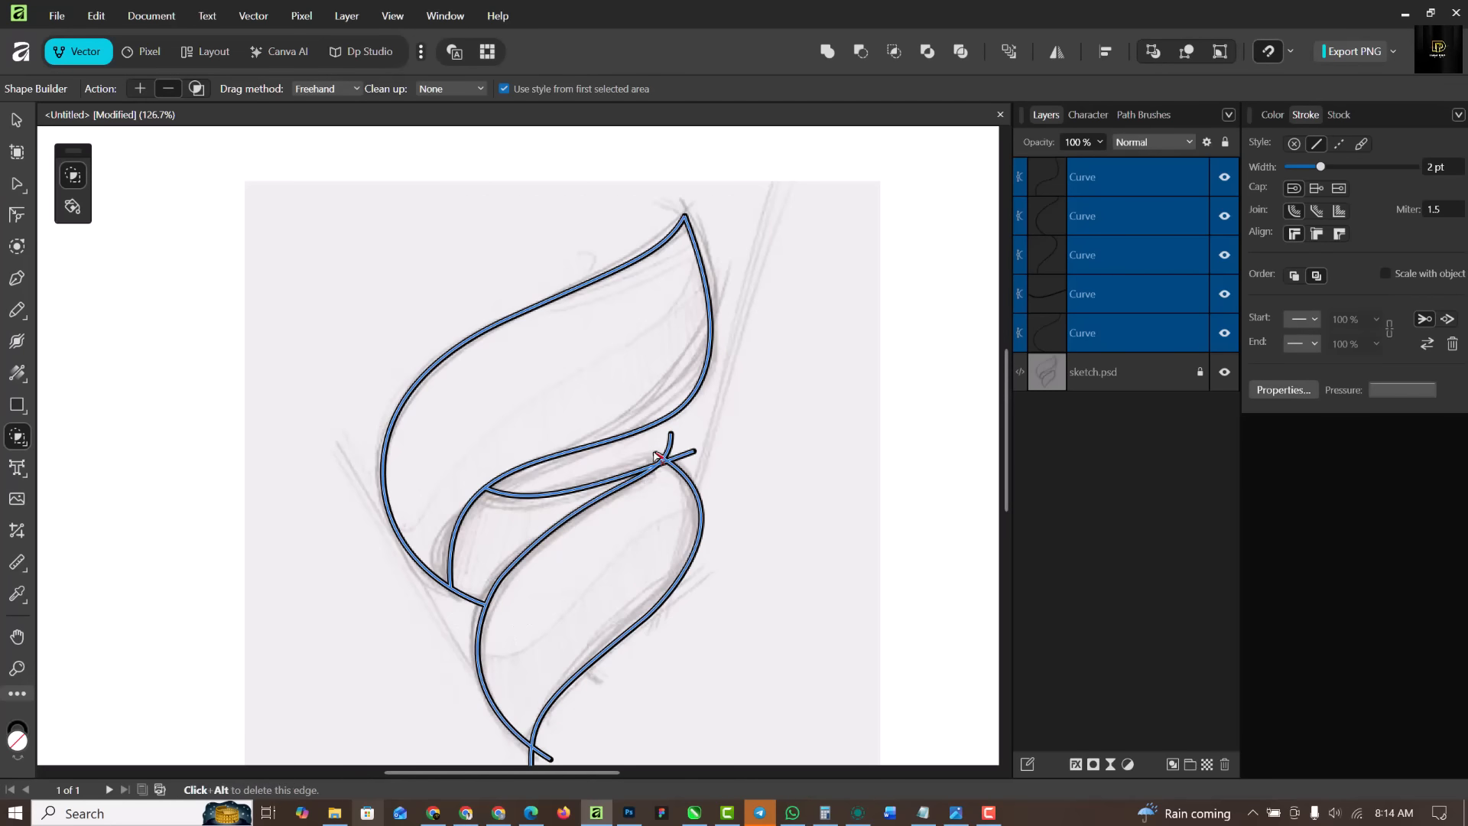
Delete the overhanging curve ends and the tiny leftover edge where the fold line meets the lower shape's top tip
{"action": "scroll", "coordinate": [671, 447], "scroll_direction": "up", "scroll_amount": 4}
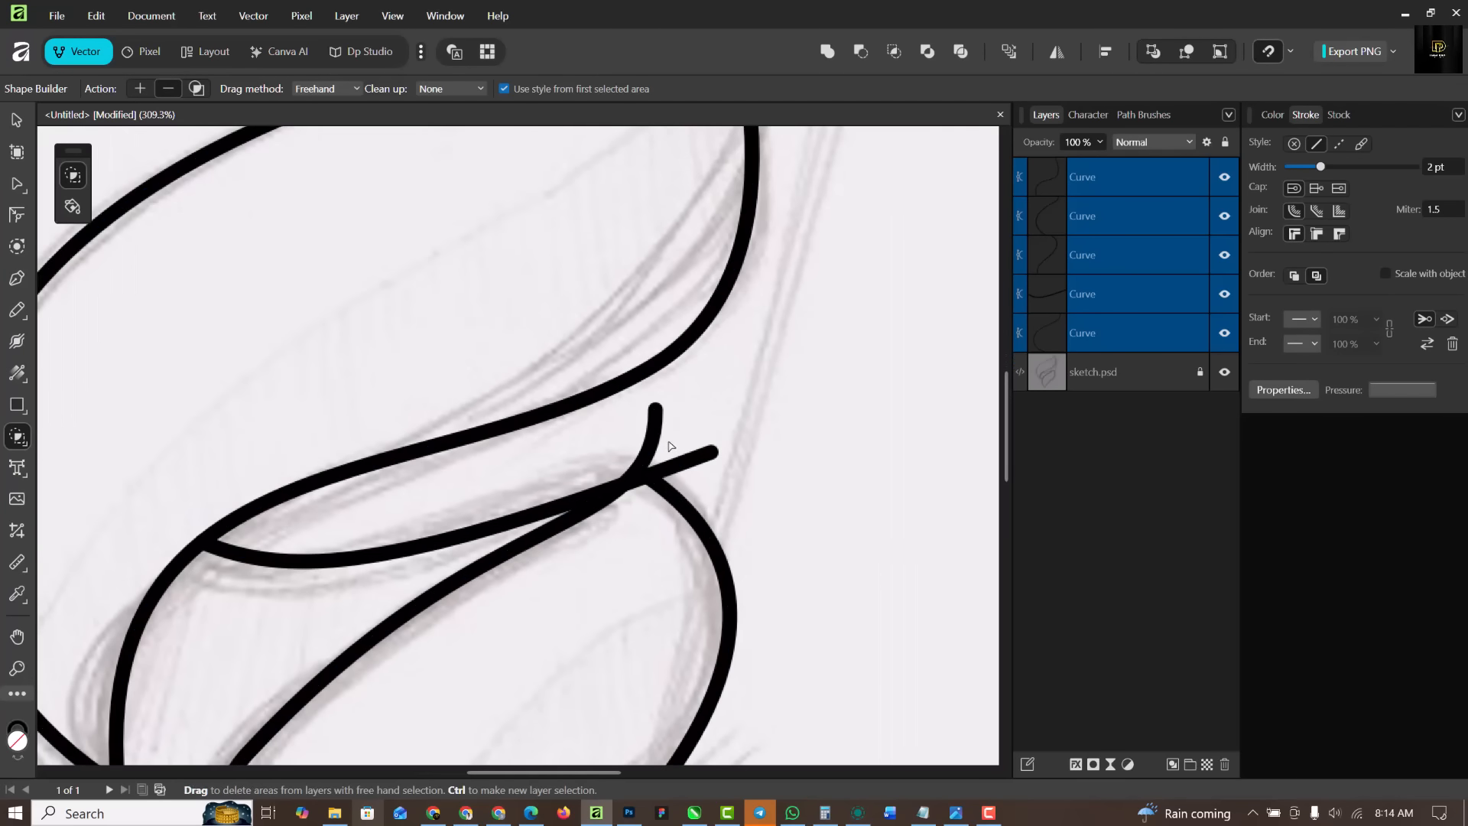
{"action": "left_click", "coordinate": [657, 433], "text": "alt"}
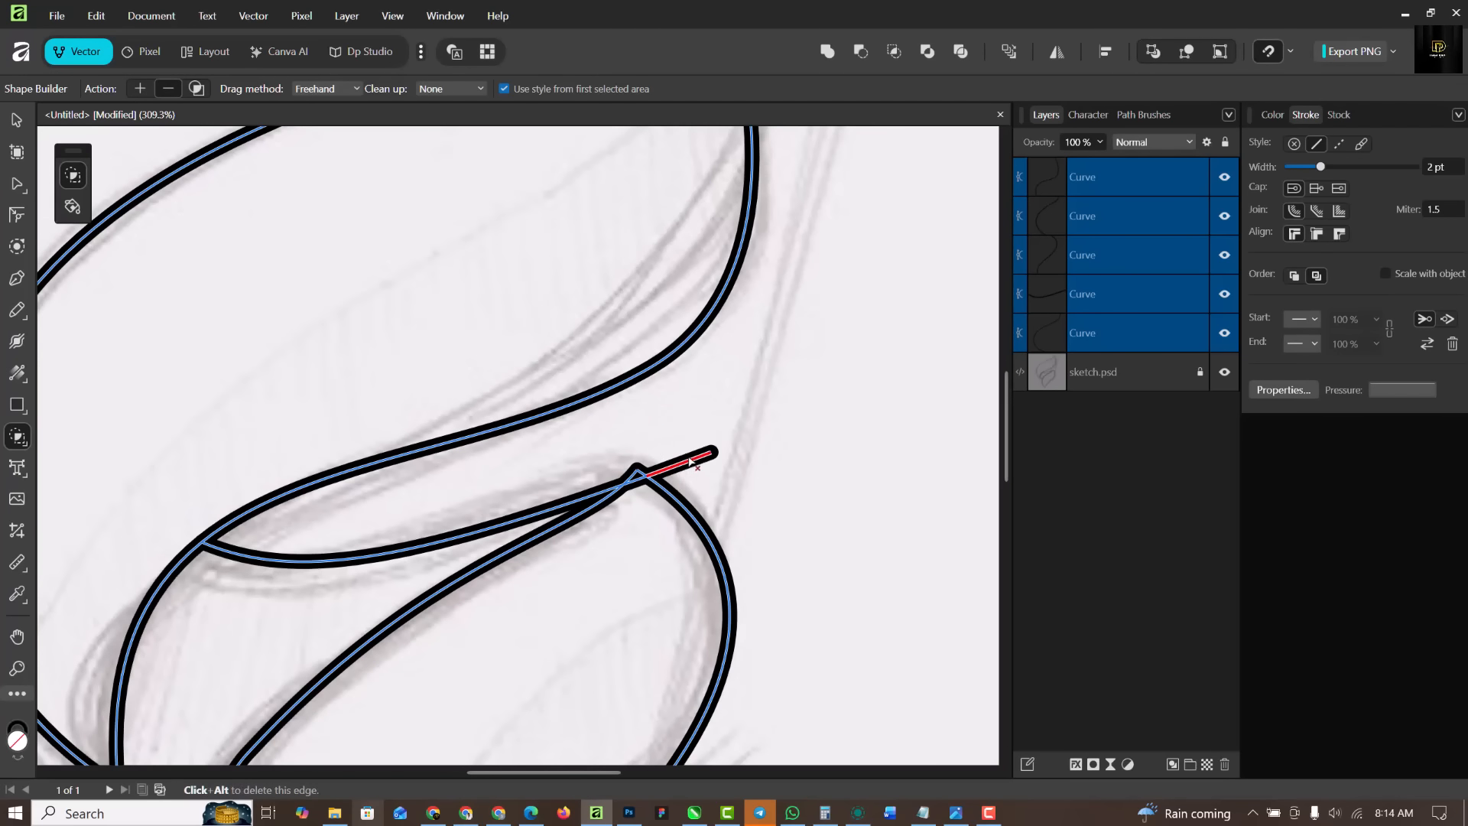
{"action": "left_click", "coordinate": [690, 461], "text": "alt"}
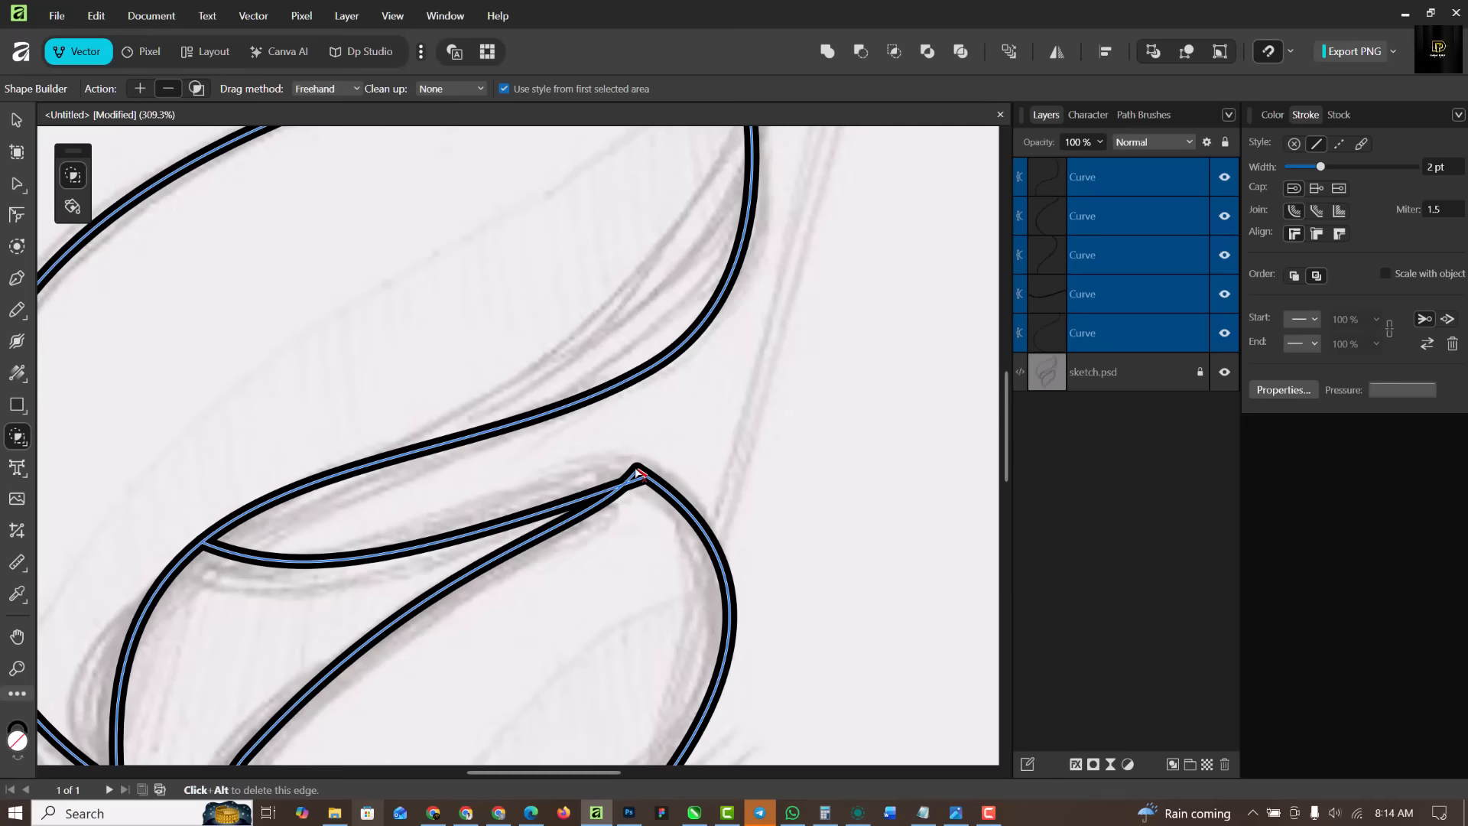
{"action": "left_click", "coordinate": [637, 471], "text": "alt"}
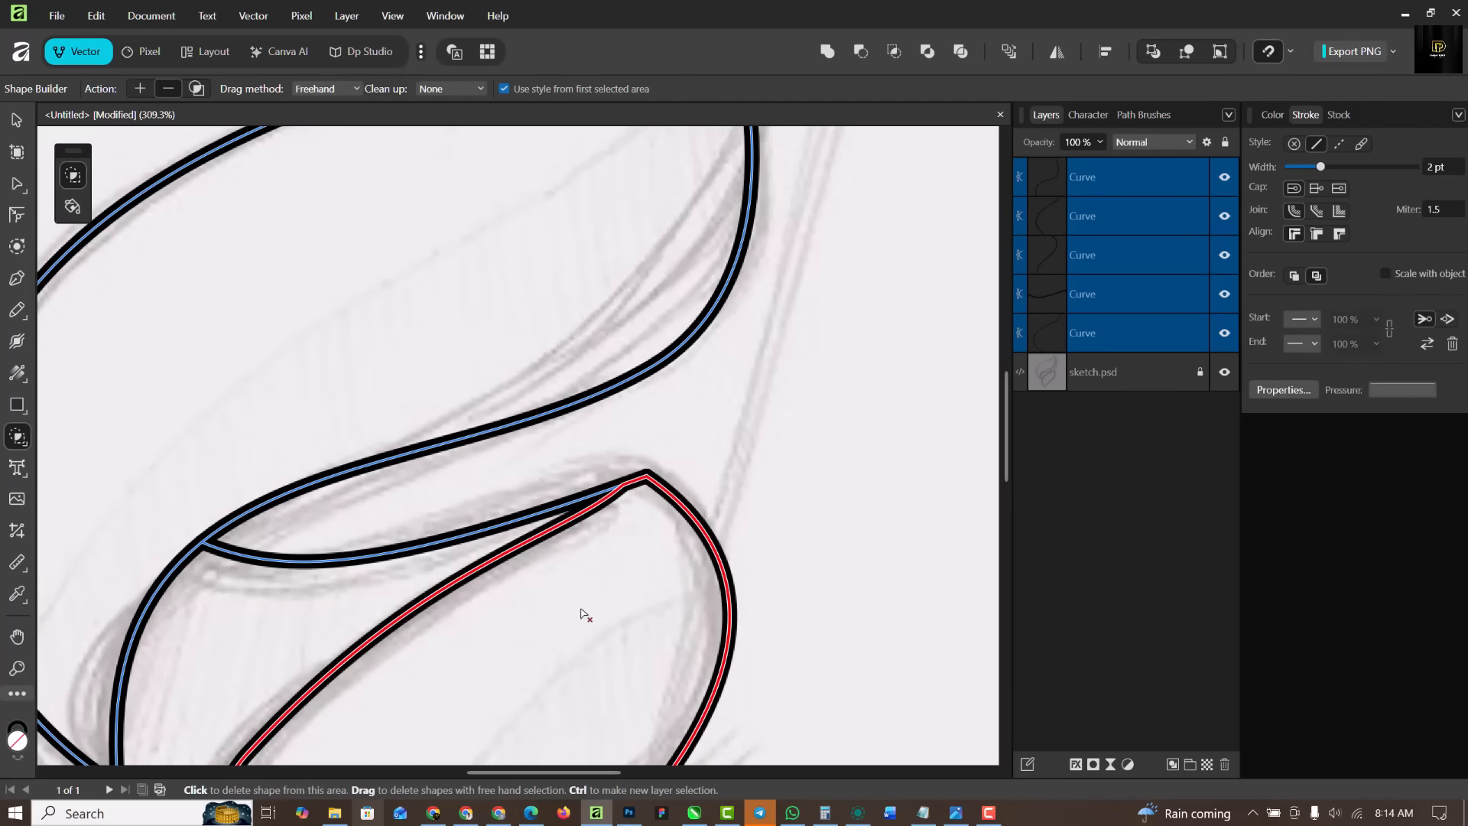
Delete the two overhanging curve ends at the lower shape's bottom tip
{"action": "scroll", "coordinate": [586, 615], "scroll_direction": "down", "scroll_amount": 5}
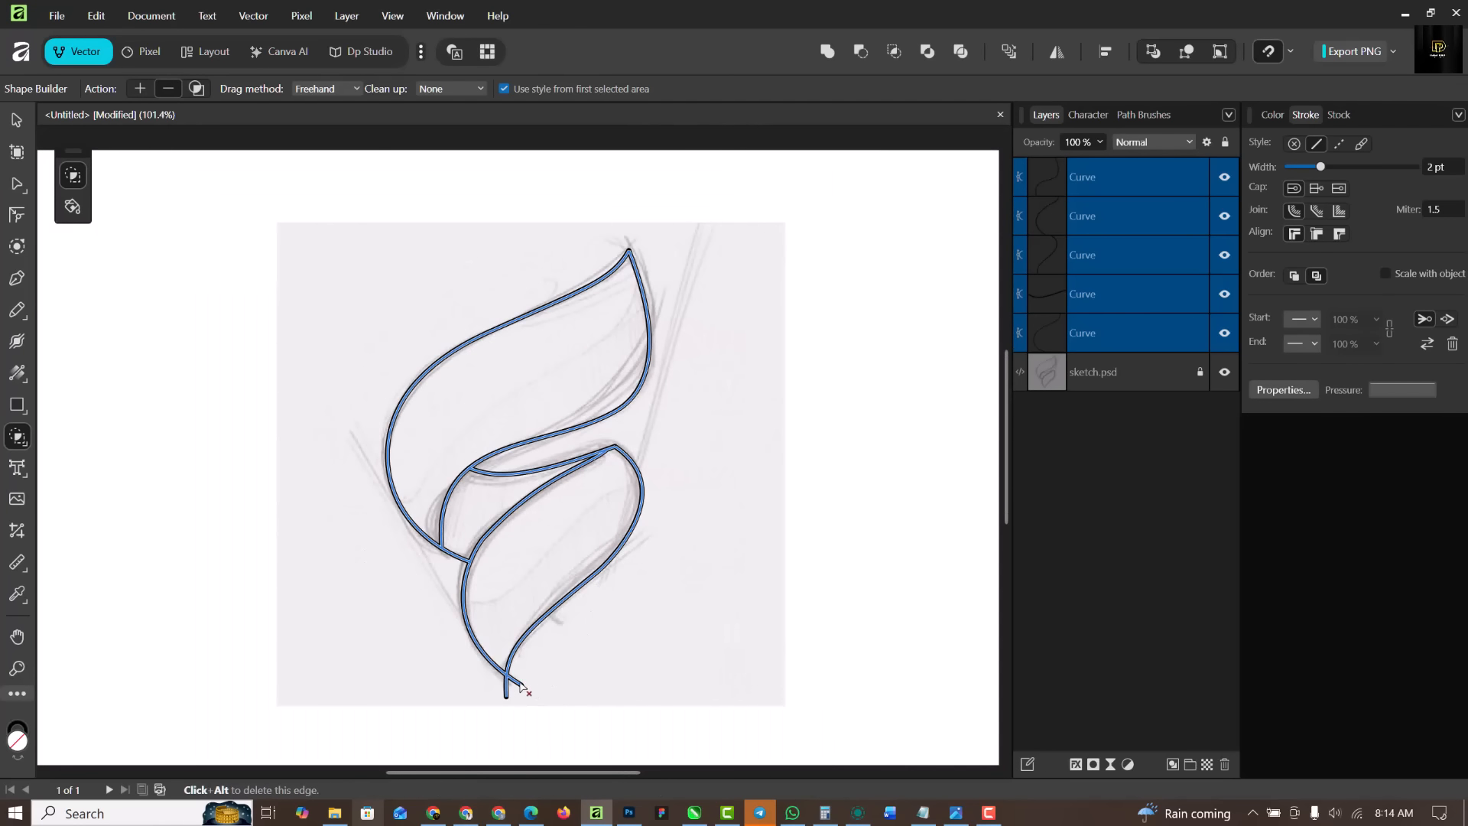
{"action": "left_click", "coordinate": [515, 682], "text": "alt"}
{"action": "left_click", "coordinate": [507, 688], "text": "alt"}
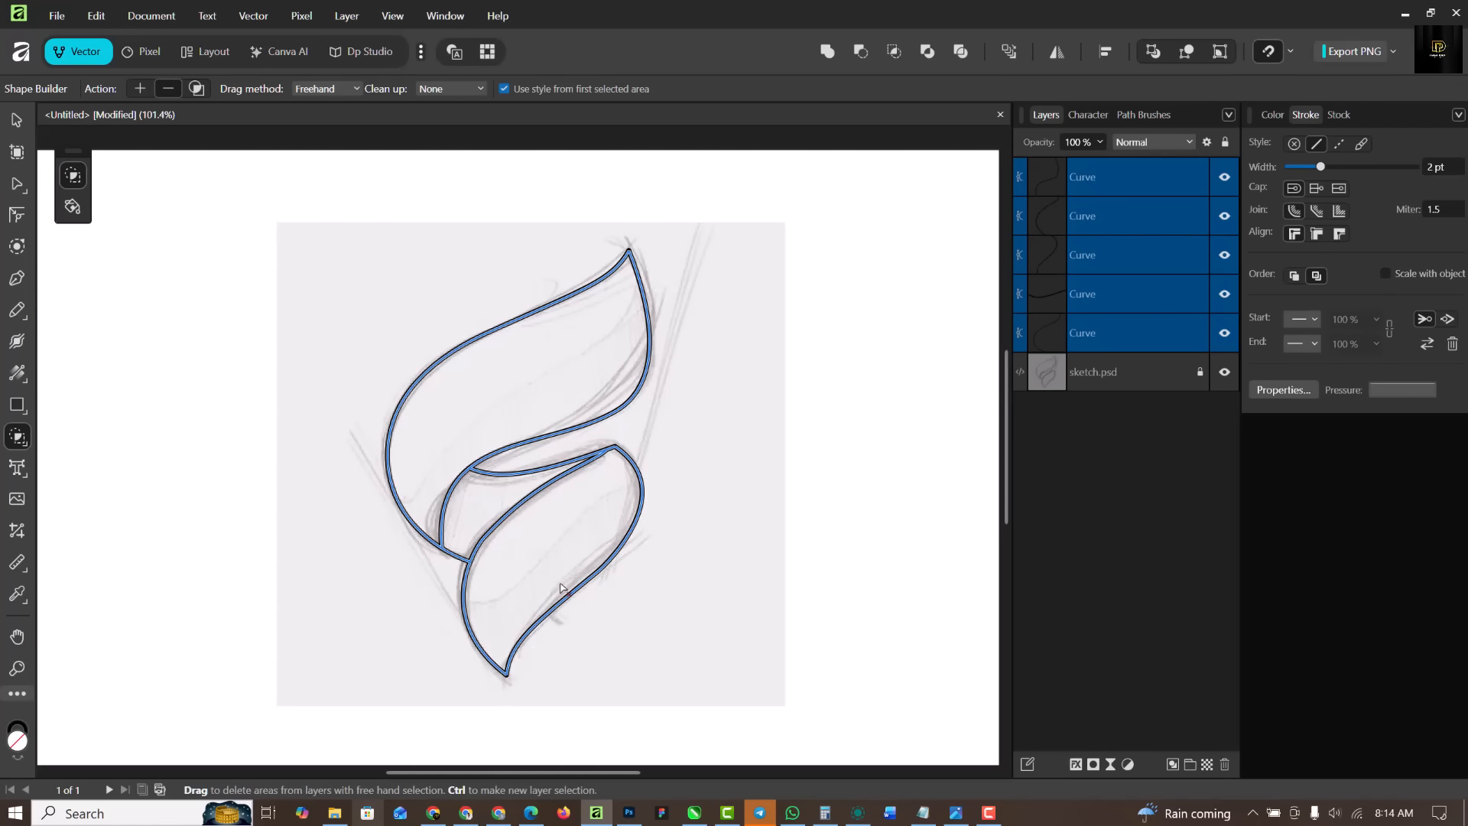
Create separate closed shapes from the upper, fold and lower areas with Shape Builder in add mode
{"action": "left_click", "coordinate": [140, 87]}
{"action": "left_click", "coordinate": [574, 385]}
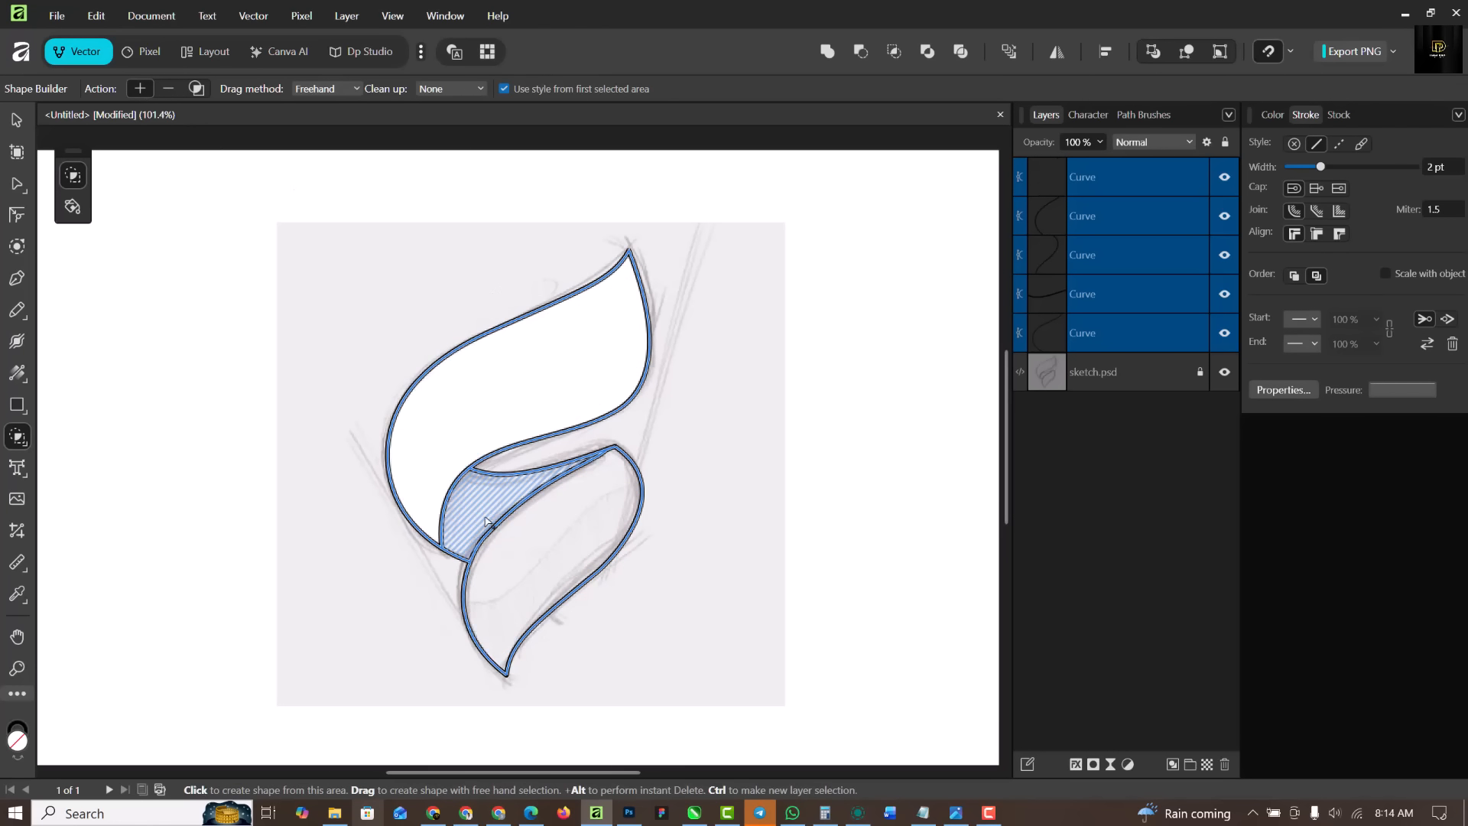
{"action": "left_click", "coordinate": [493, 506]}
{"action": "left_click", "coordinate": [537, 599]}
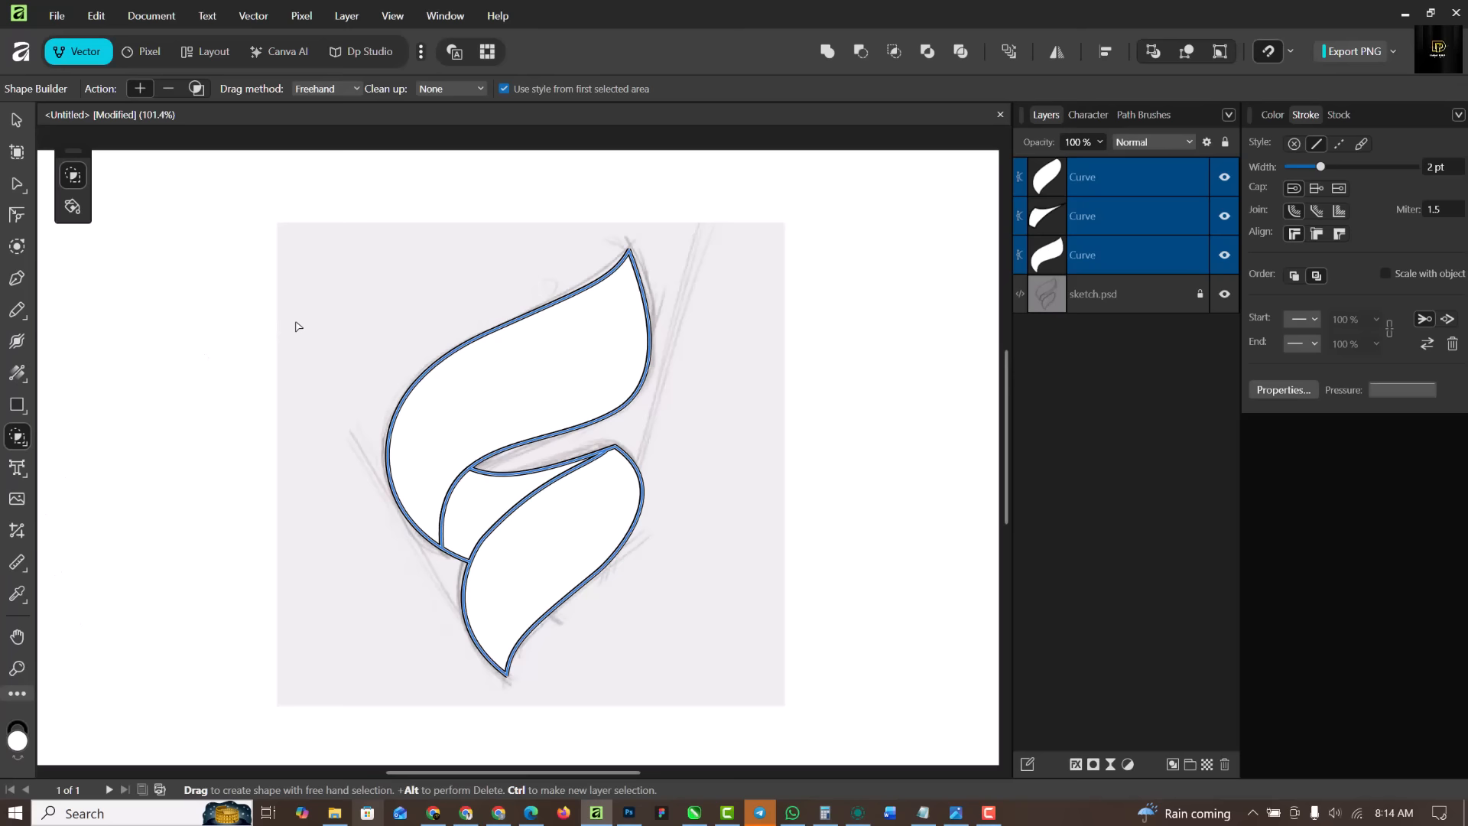
Fill all three shapes with red EF0509 and remove their stroke
{"action": "left_click", "coordinate": [16, 120]}
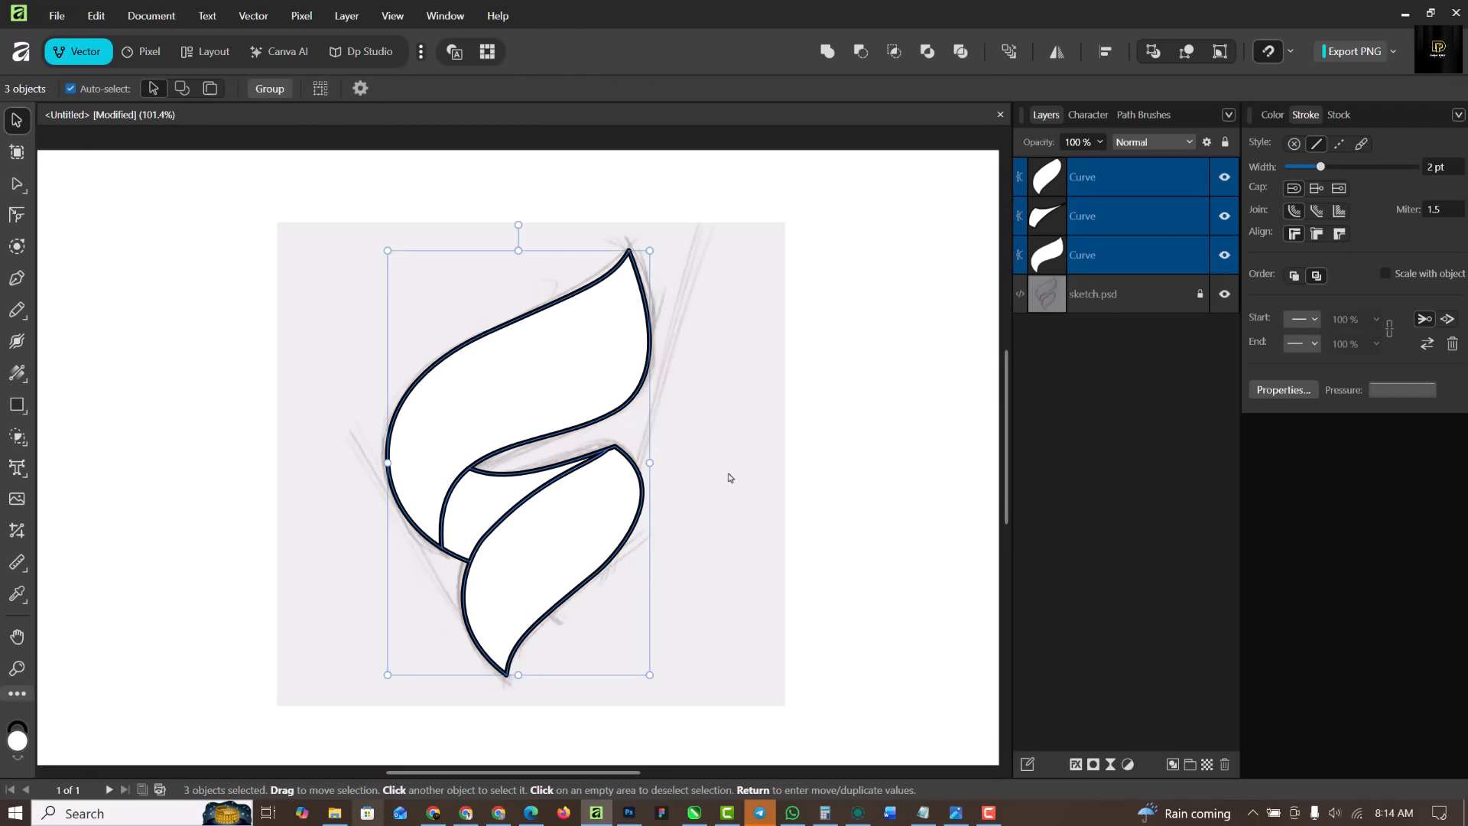
{"action": "left_click", "coordinate": [1272, 114]}
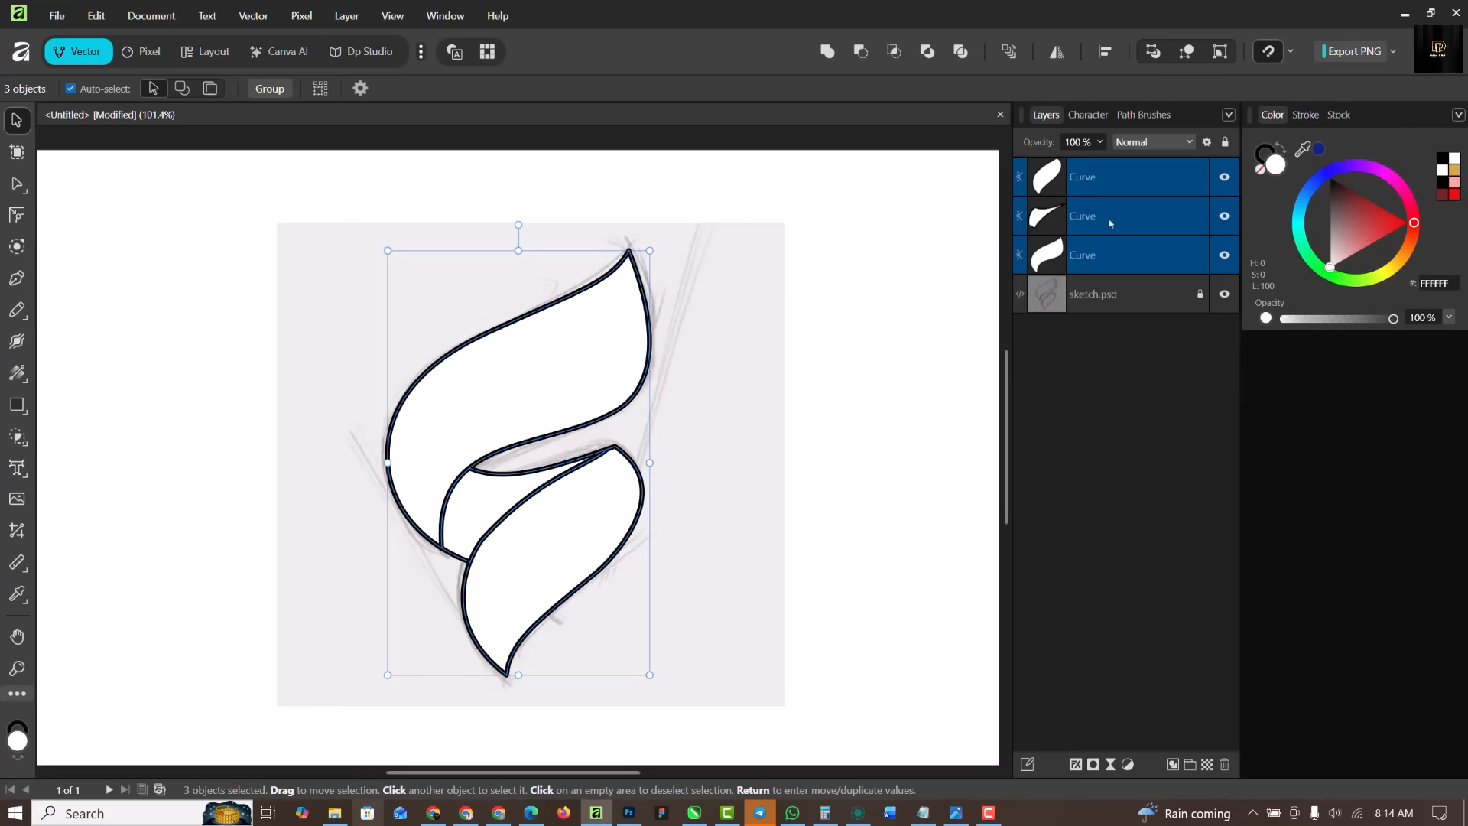
{"action": "left_click", "coordinate": [1455, 195]}
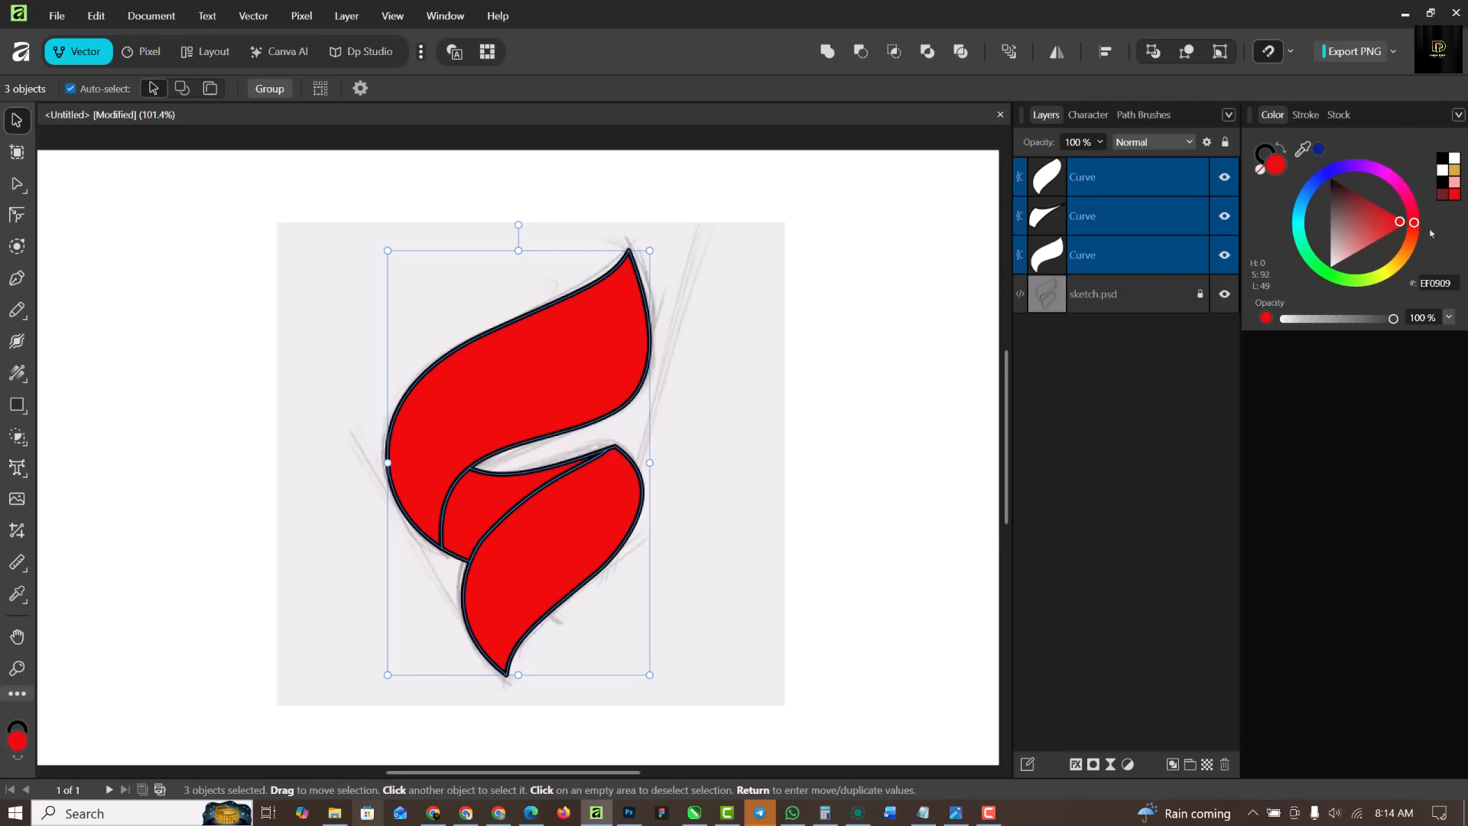
{"action": "left_click", "coordinate": [1262, 151]}
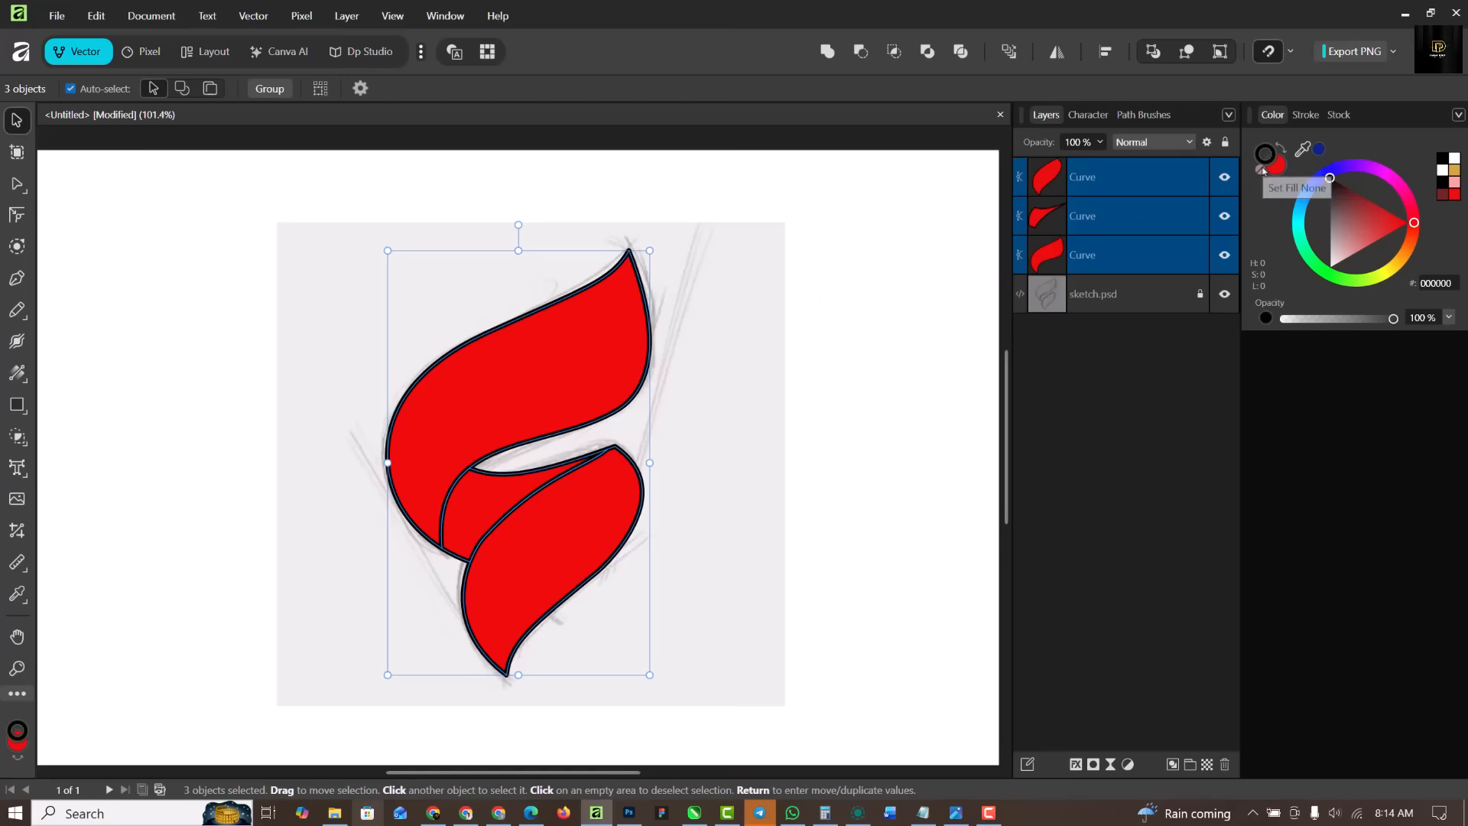
{"action": "left_click", "coordinate": [1261, 170]}
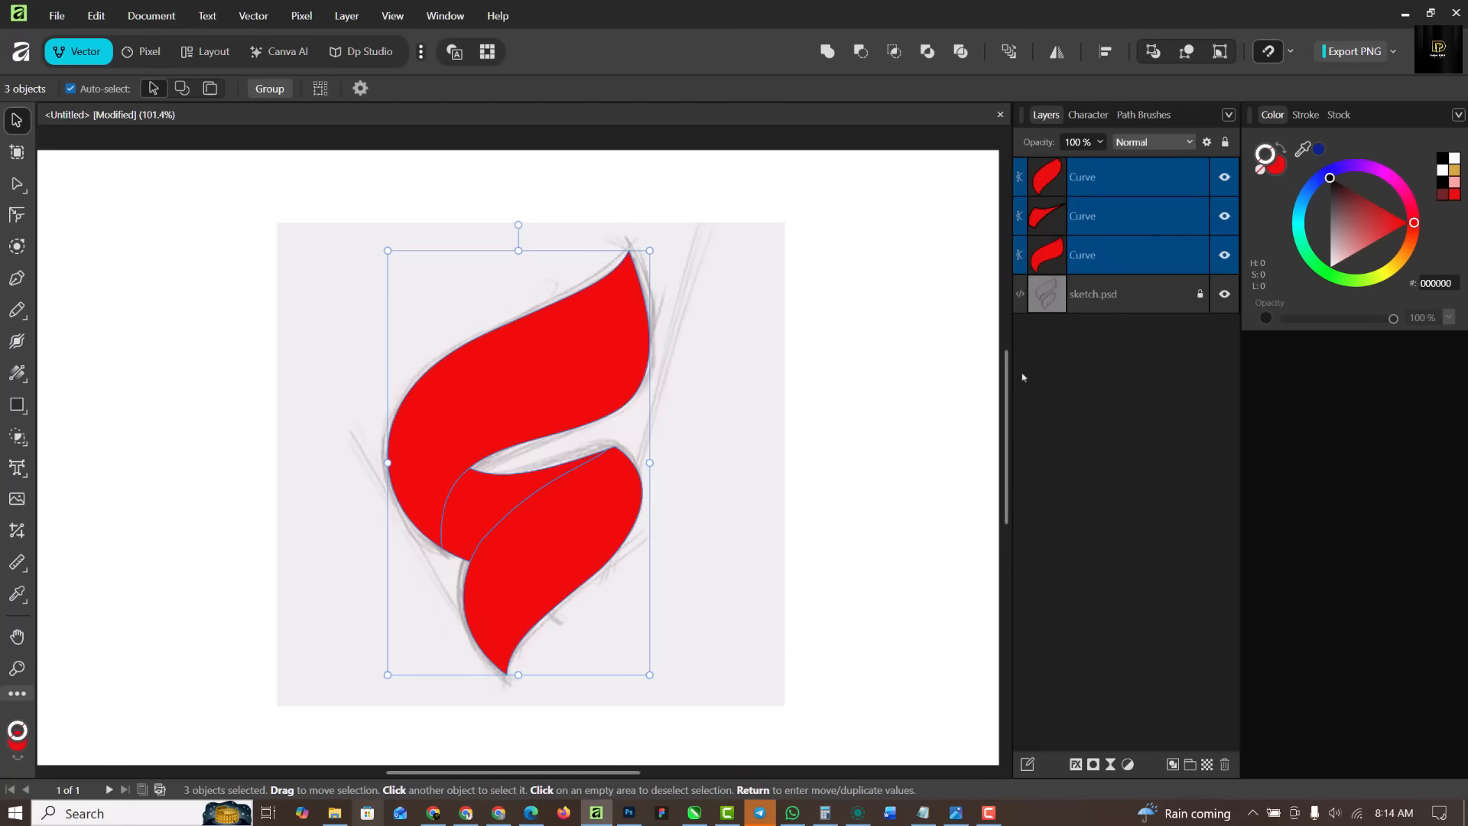
Fill the middle fold shape with dark red 752521, leaving it without a stroke, and deselect it
{"action": "left_click", "coordinate": [892, 229]}
{"action": "left_click", "coordinate": [511, 492]}
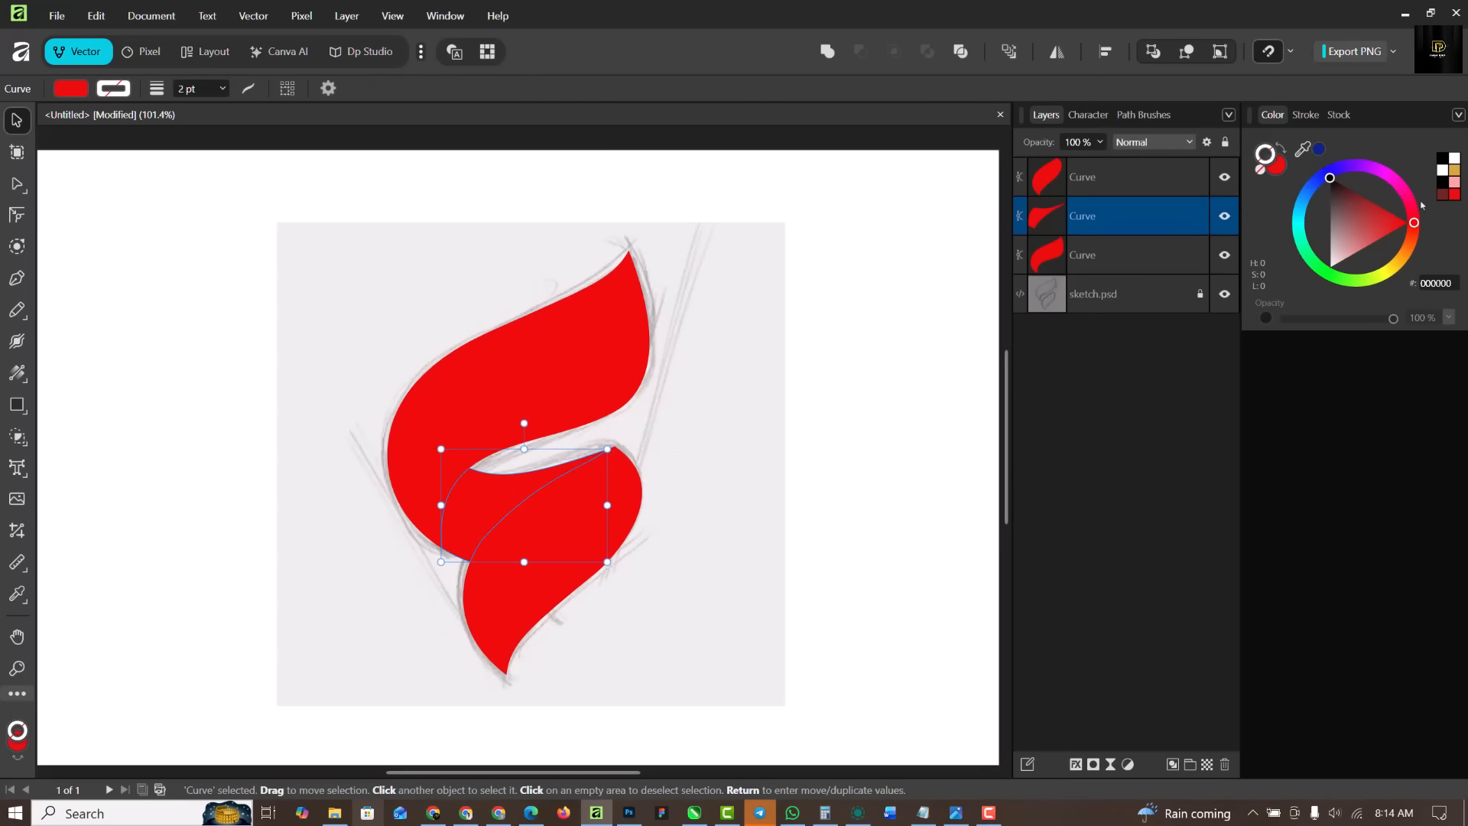
{"action": "left_click", "coordinate": [1446, 196]}
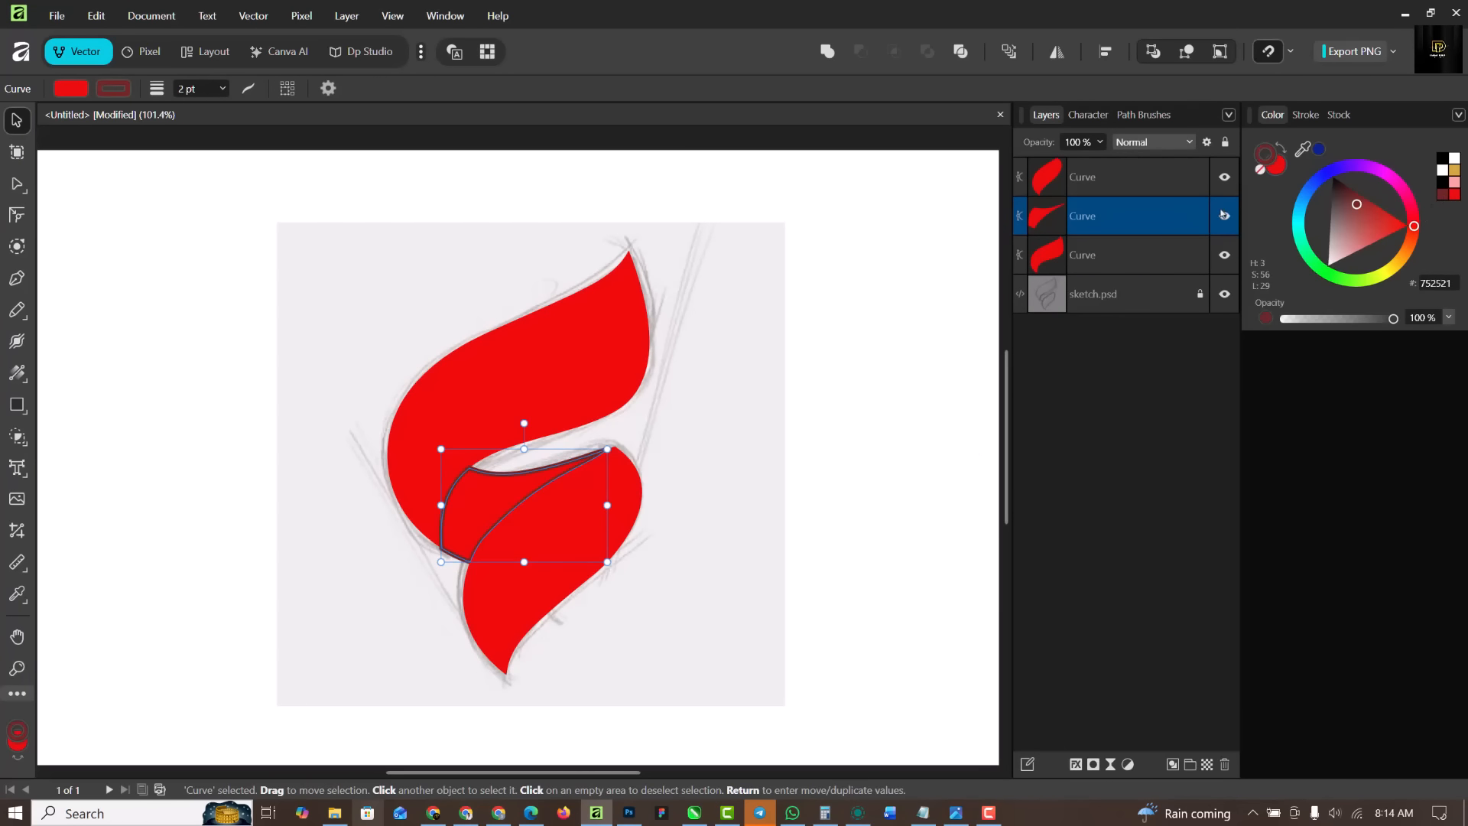
{"action": "key", "text": "ctrl+z"}
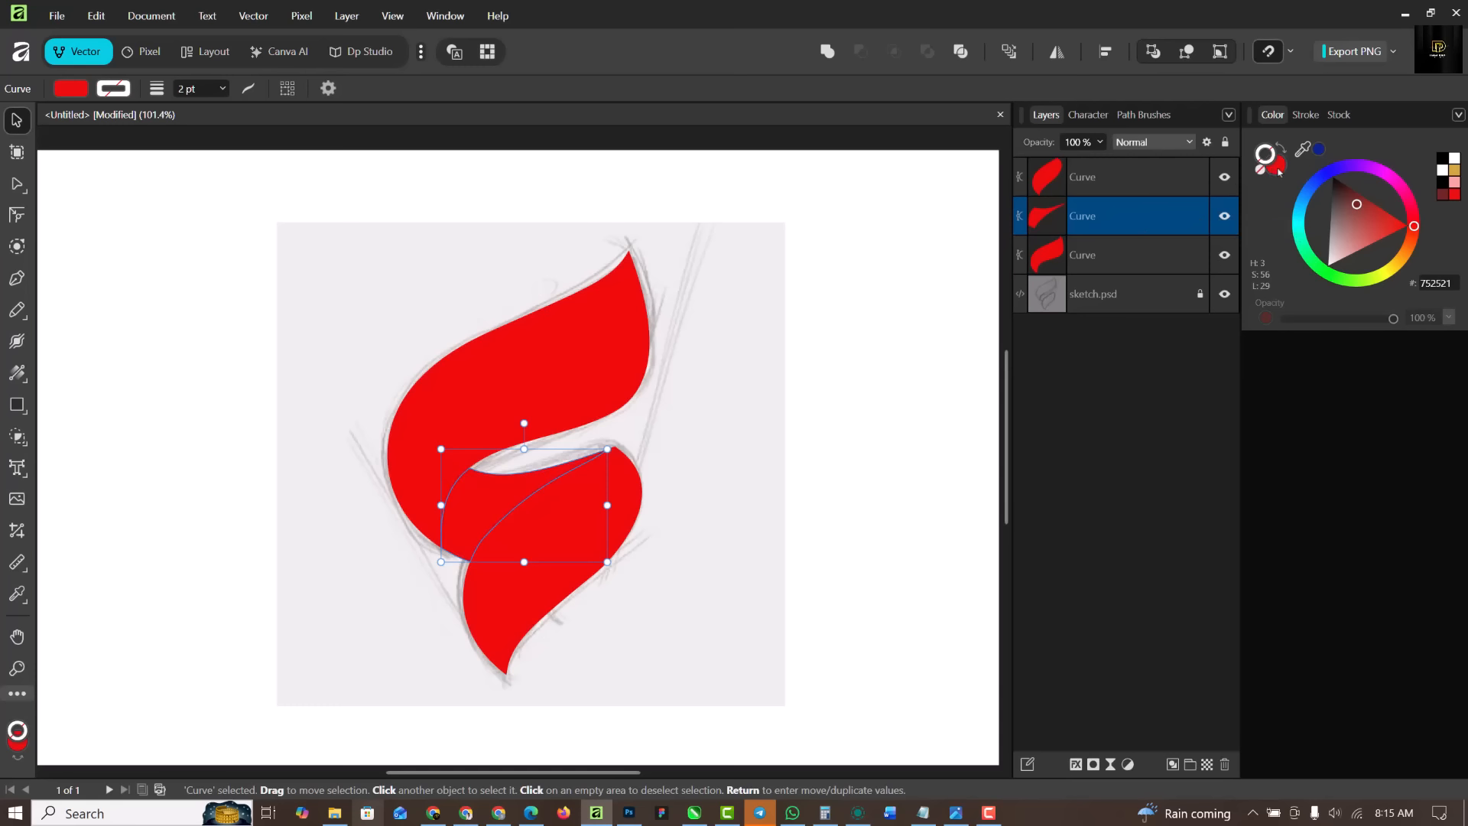
{"action": "left_click", "coordinate": [1278, 167]}
{"action": "left_click", "coordinate": [1445, 196]}
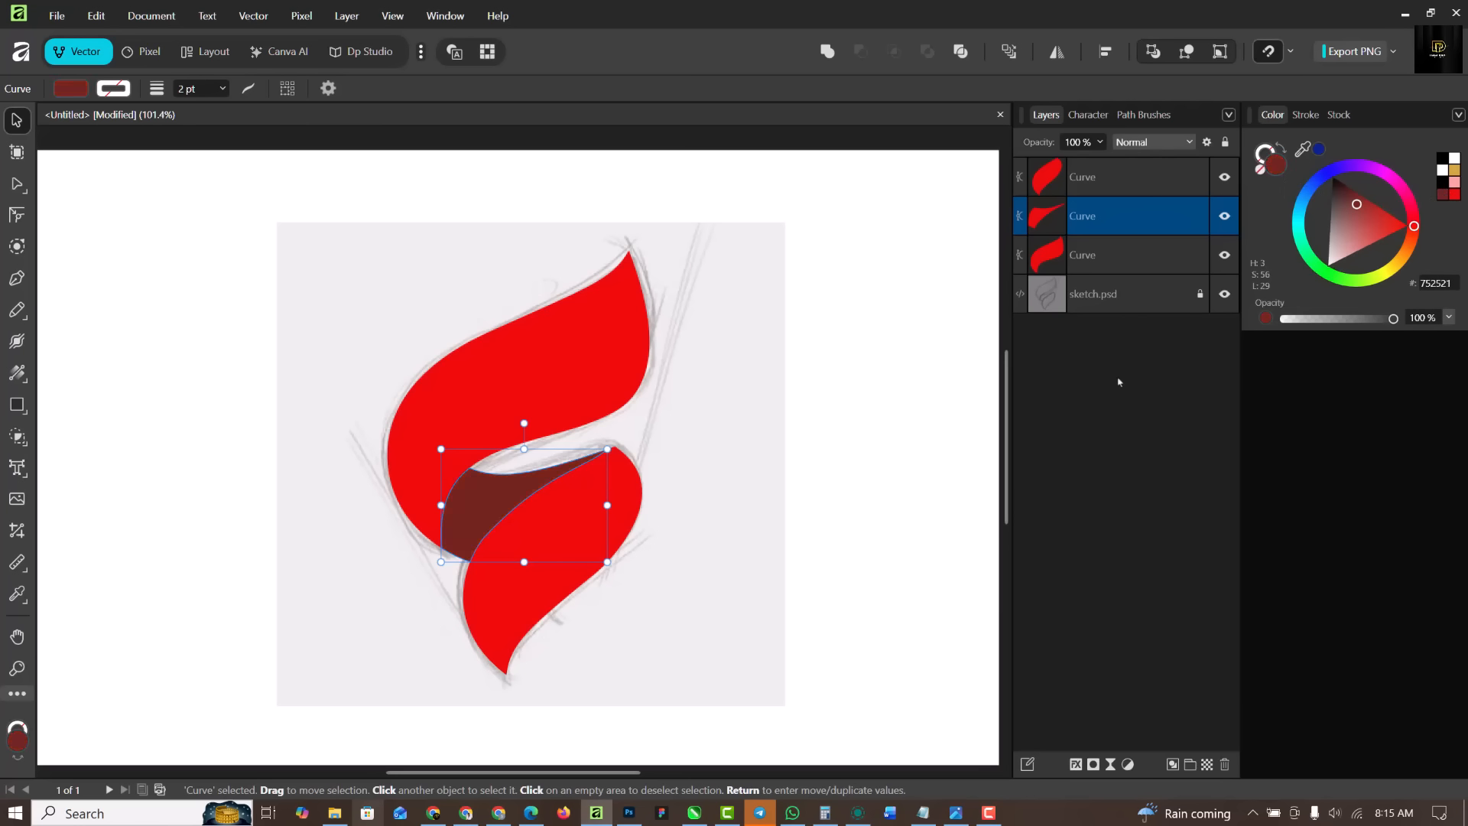
{"action": "left_click", "coordinate": [735, 461]}
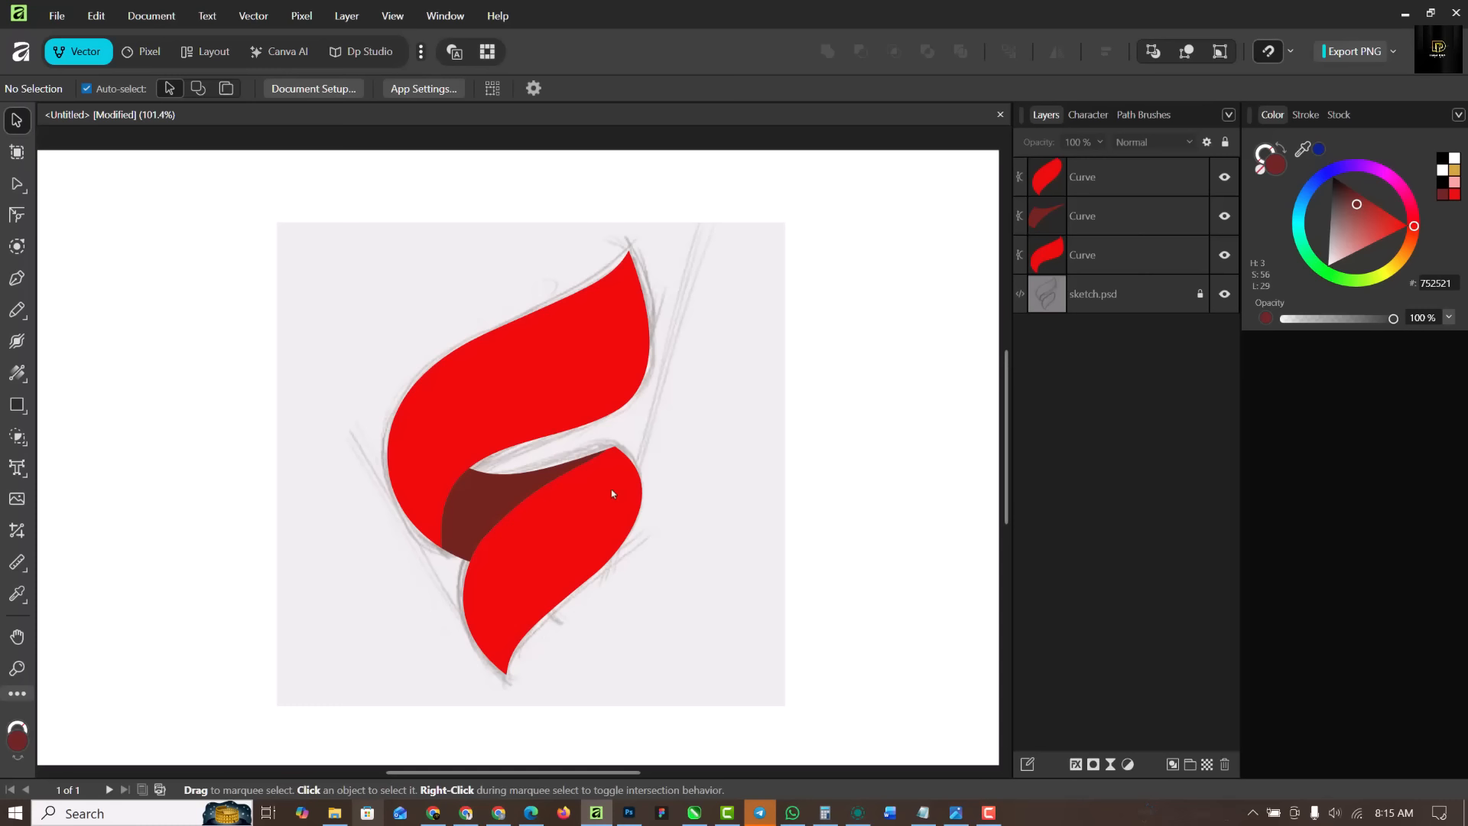
Hide the locked sketch.psd layer so that only the colored logo shapes show
{"action": "left_click", "coordinate": [533, 392]}
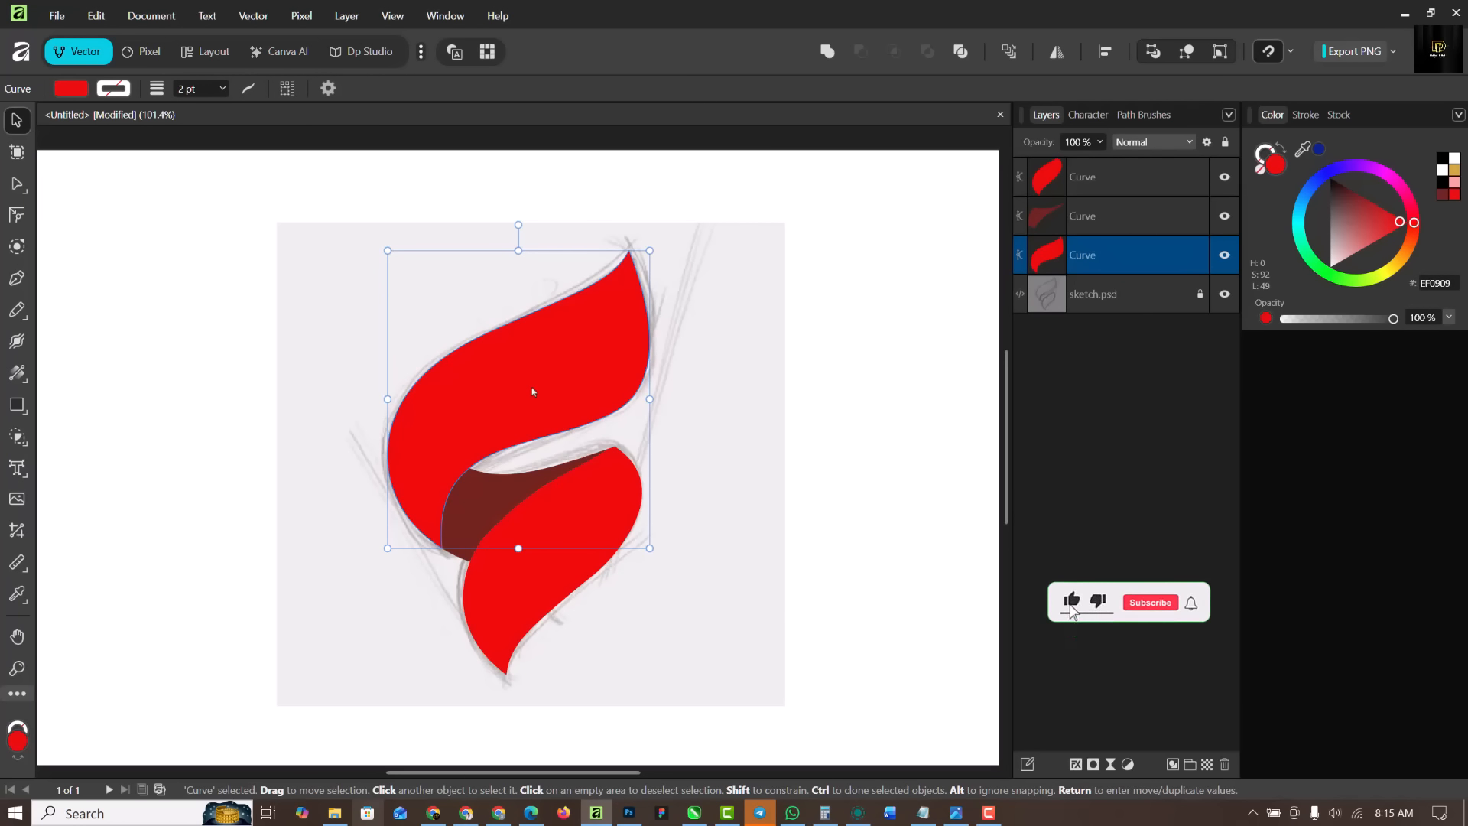
{"action": "left_click", "coordinate": [723, 346]}
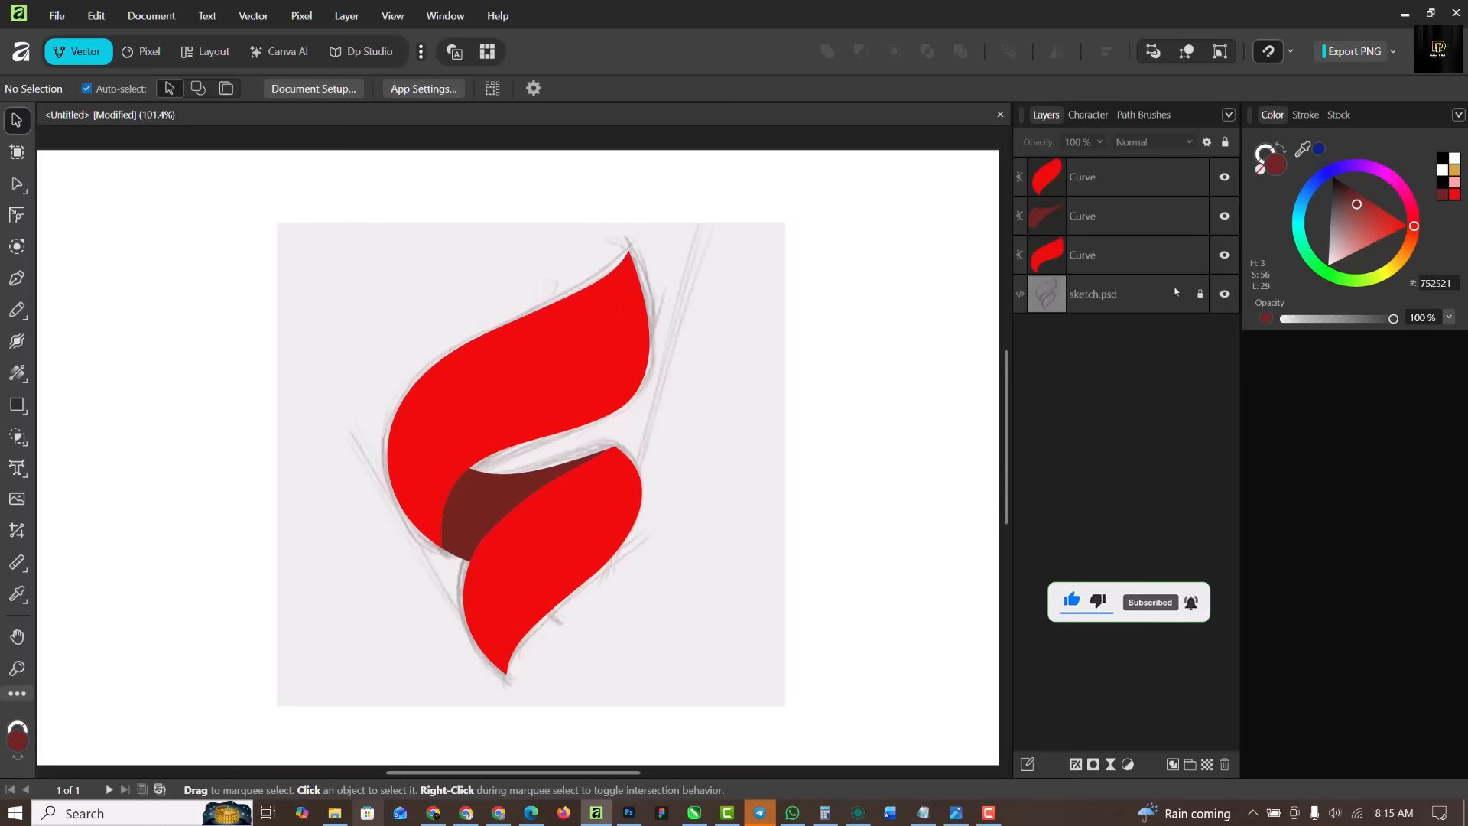
{"action": "left_click", "coordinate": [1224, 294]}
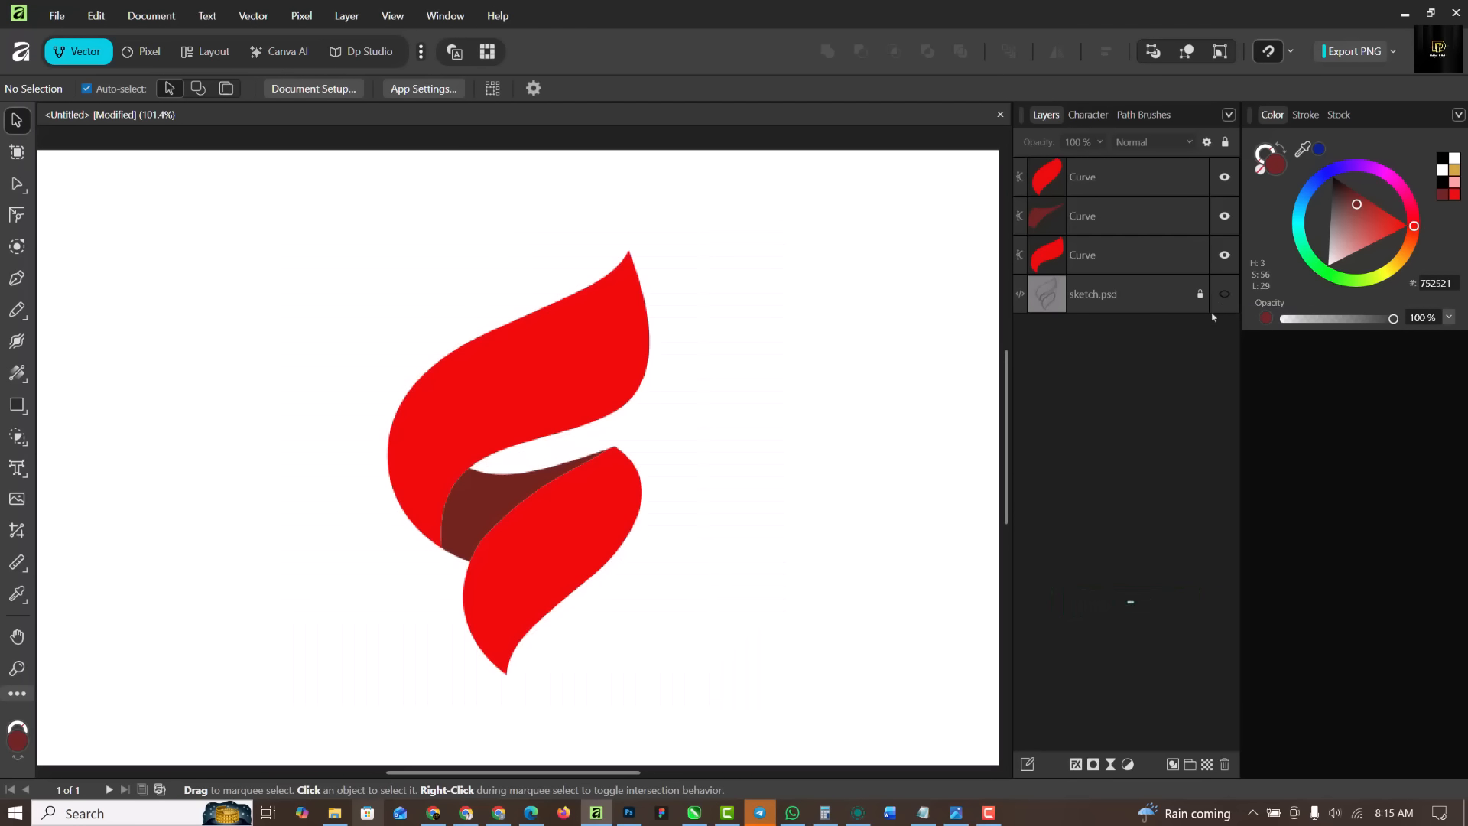
Apply a linear fill gradient to the upper shape, from red EF0509 at its lower left to dark red 940000 just beyond its upper-right tip
{"action": "left_click", "coordinate": [574, 401]}
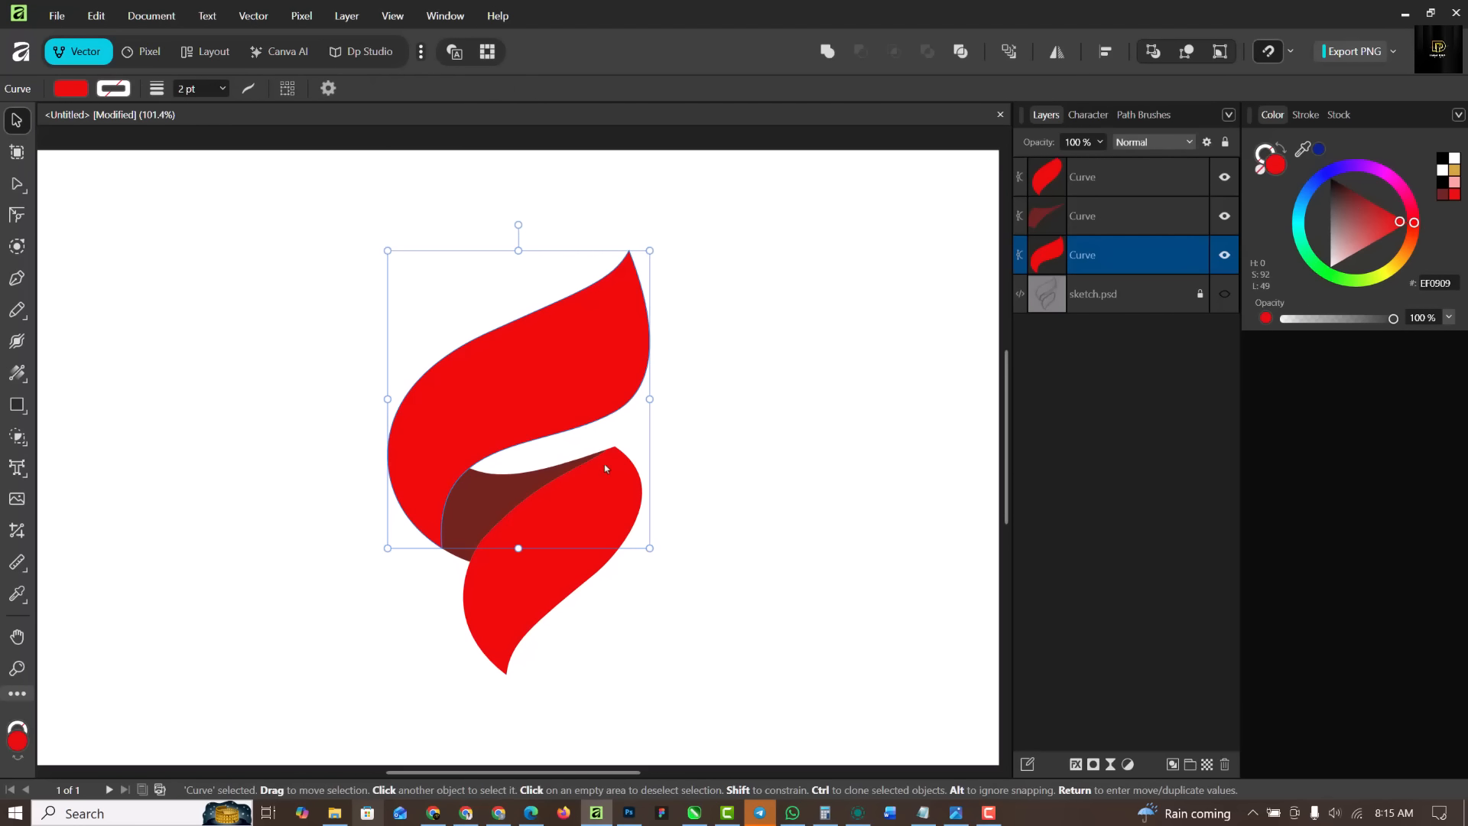
{"action": "scroll", "coordinate": [585, 402], "scroll_direction": "up", "scroll_amount": 3}
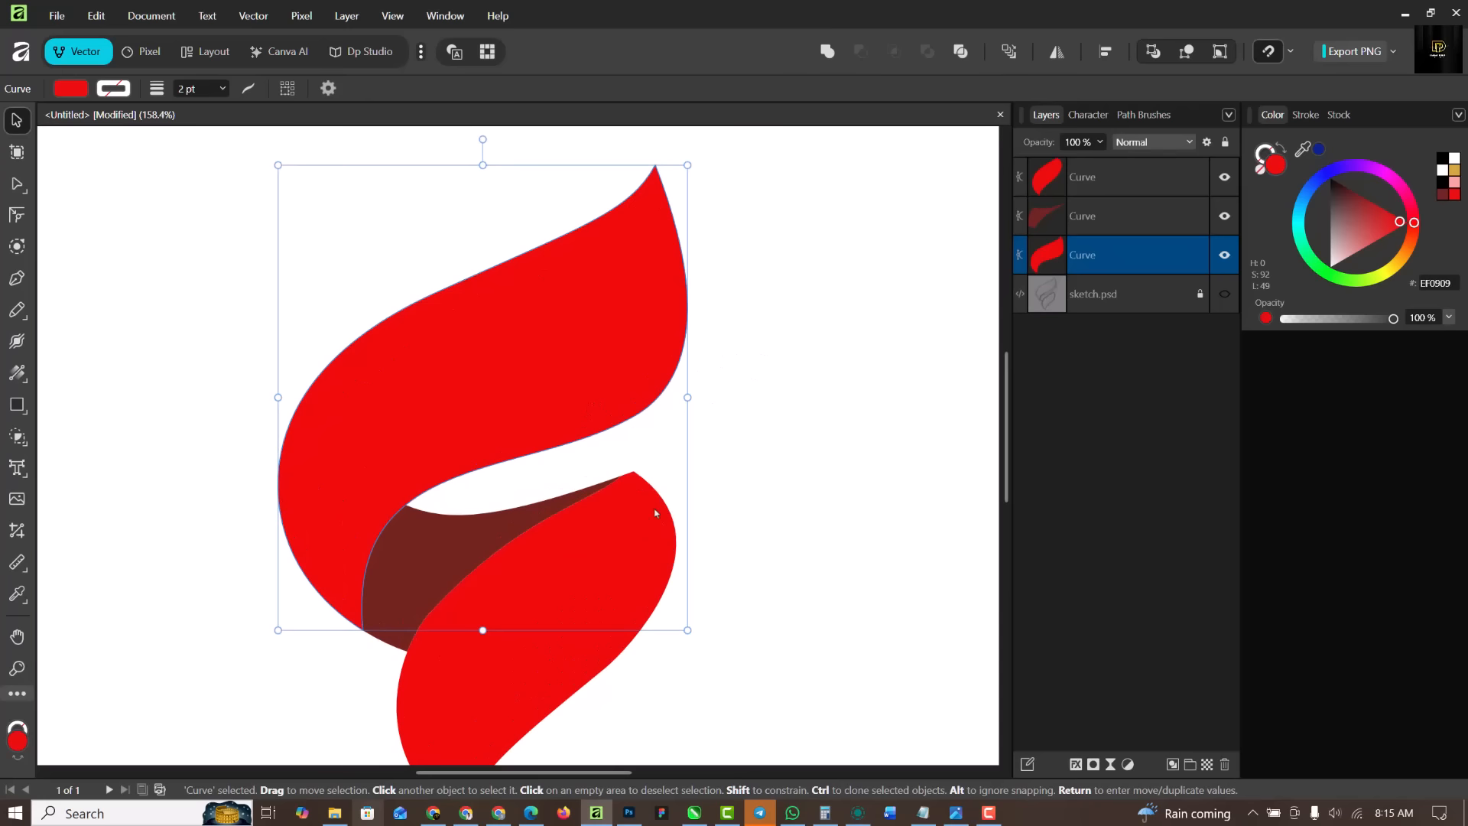
{"action": "scroll", "coordinate": [656, 513], "scroll_direction": "down", "scroll_amount": 2}
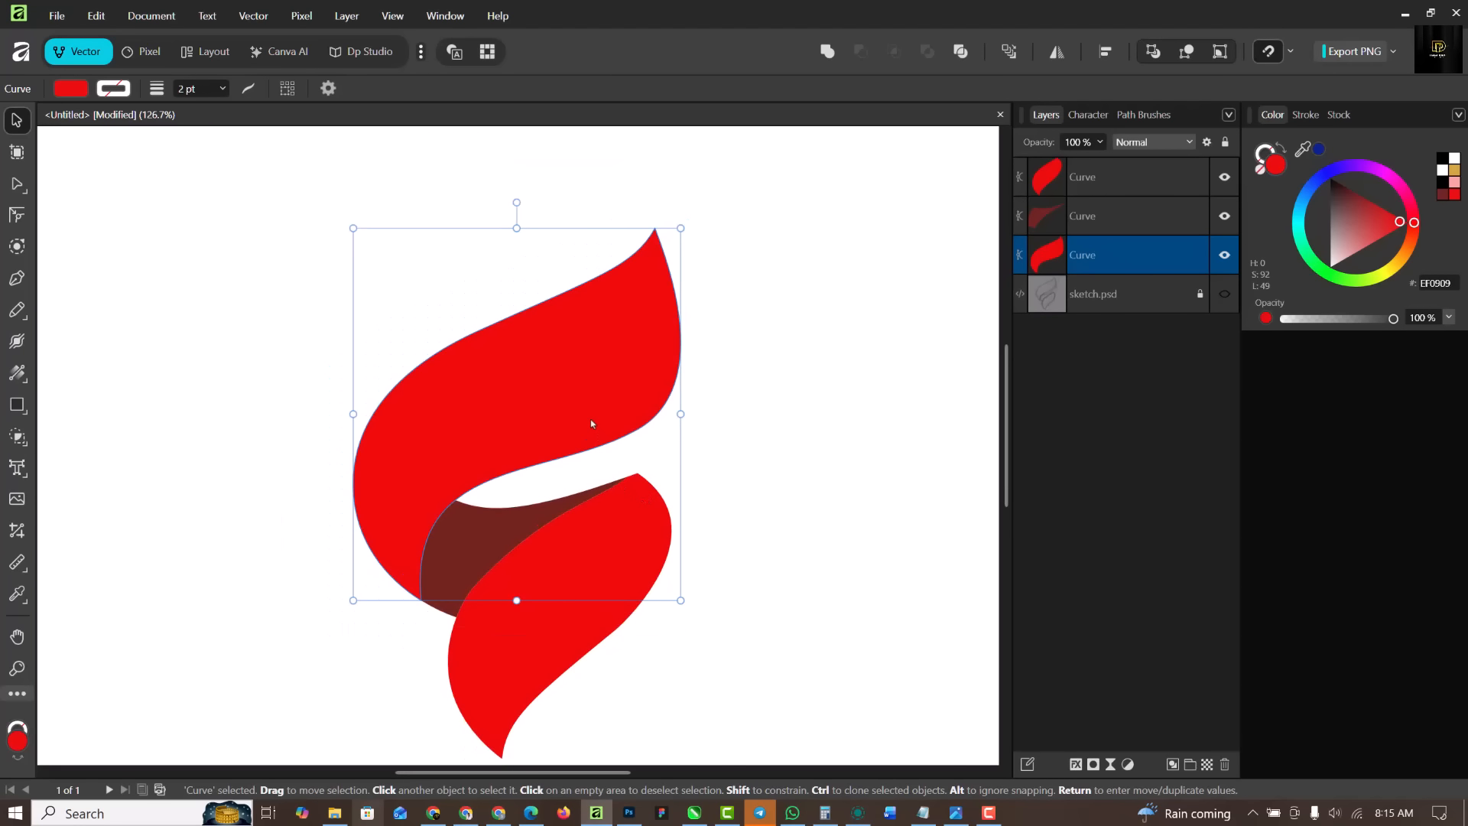
{"action": "scroll", "coordinate": [591, 423], "scroll_direction": "down", "scroll_amount": 1}
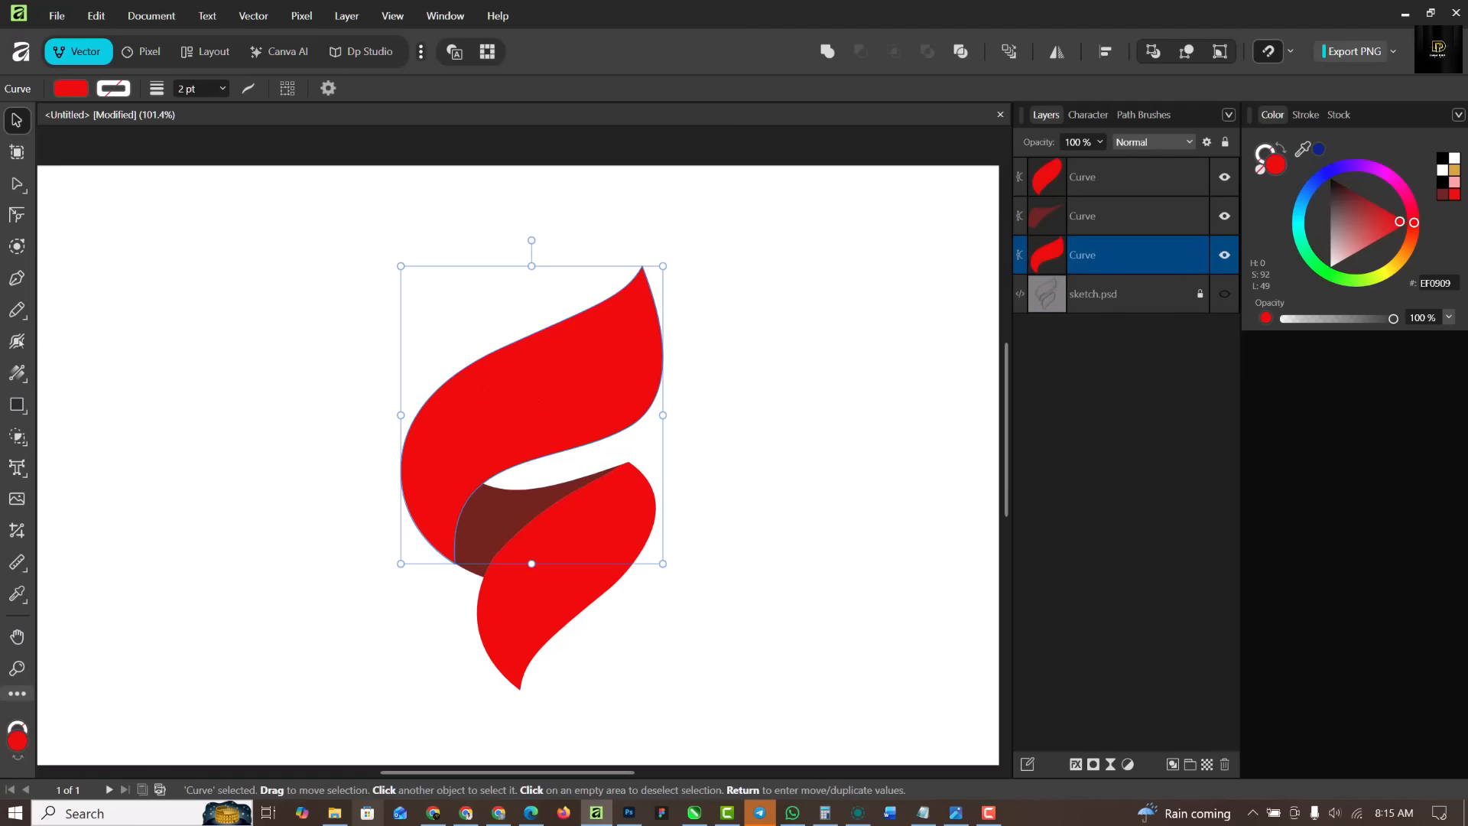
{"action": "left_click", "coordinate": [18, 375]}
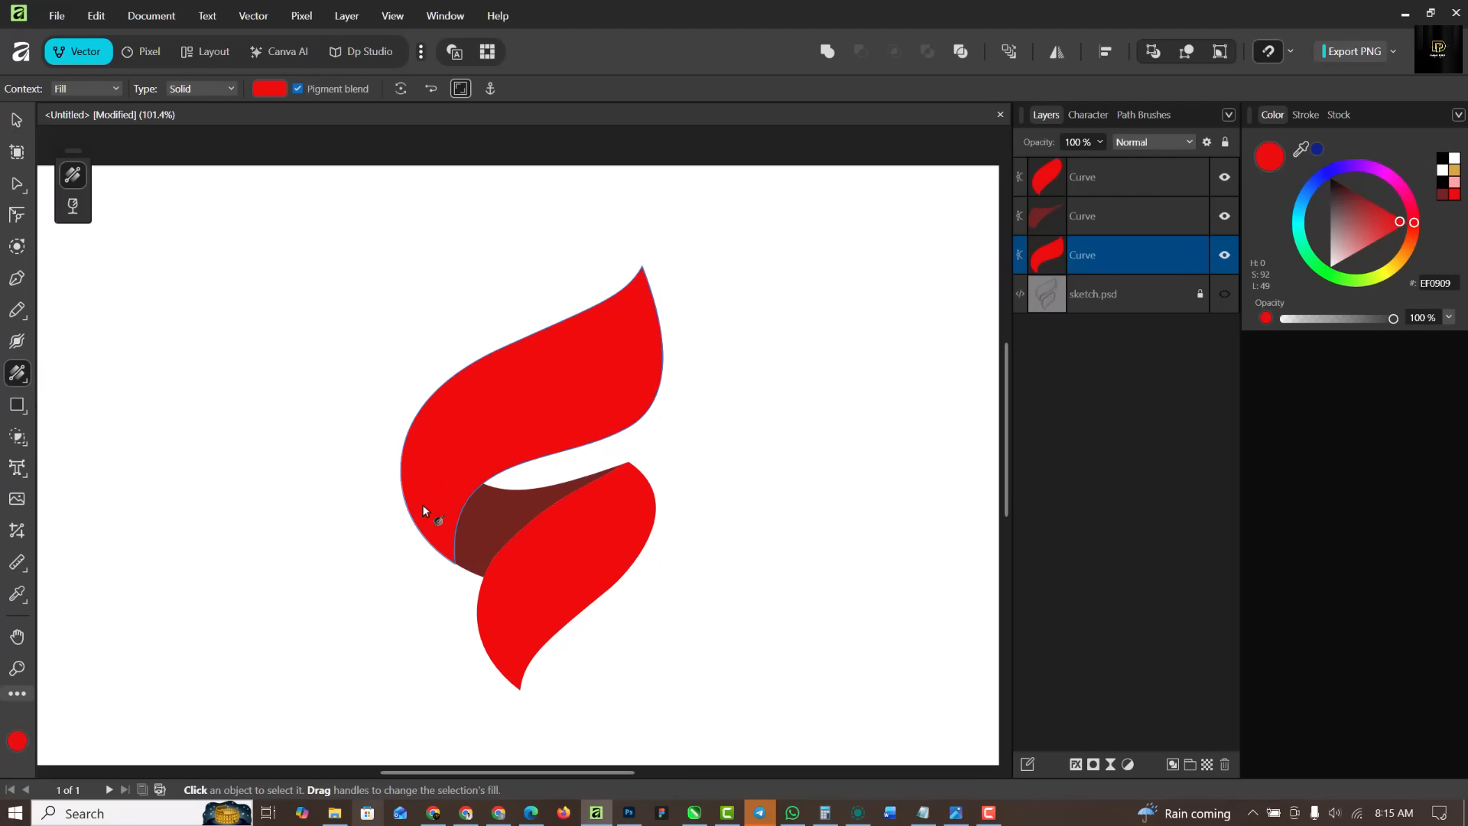
{"action": "left_click_drag", "start_coordinate": [422, 503], "coordinate": [621, 315]}
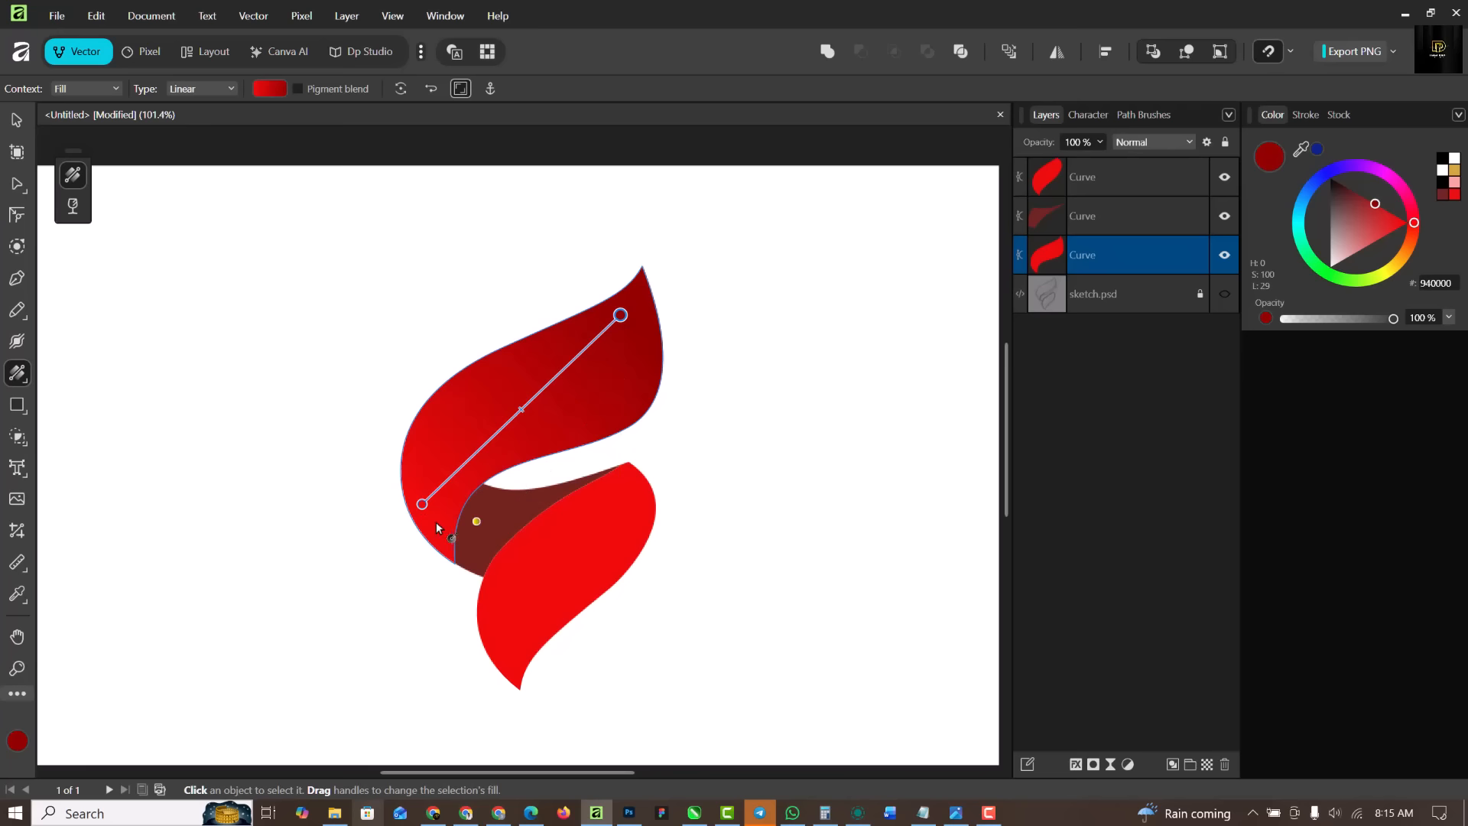
{"action": "left_click_drag", "start_coordinate": [422, 503], "coordinate": [446, 501]}
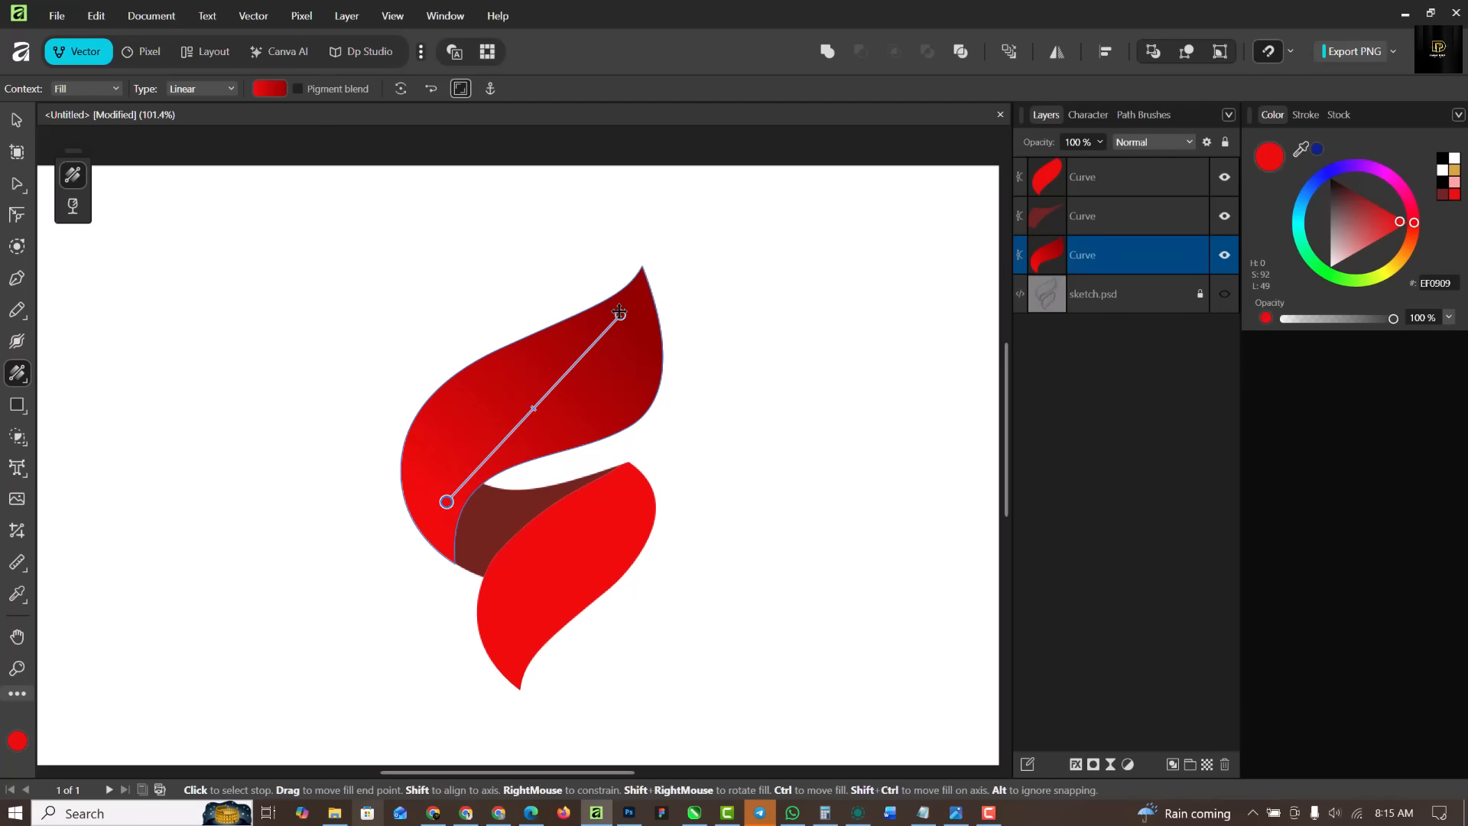
{"action": "left_click_drag", "start_coordinate": [619, 312], "coordinate": [678, 282]}
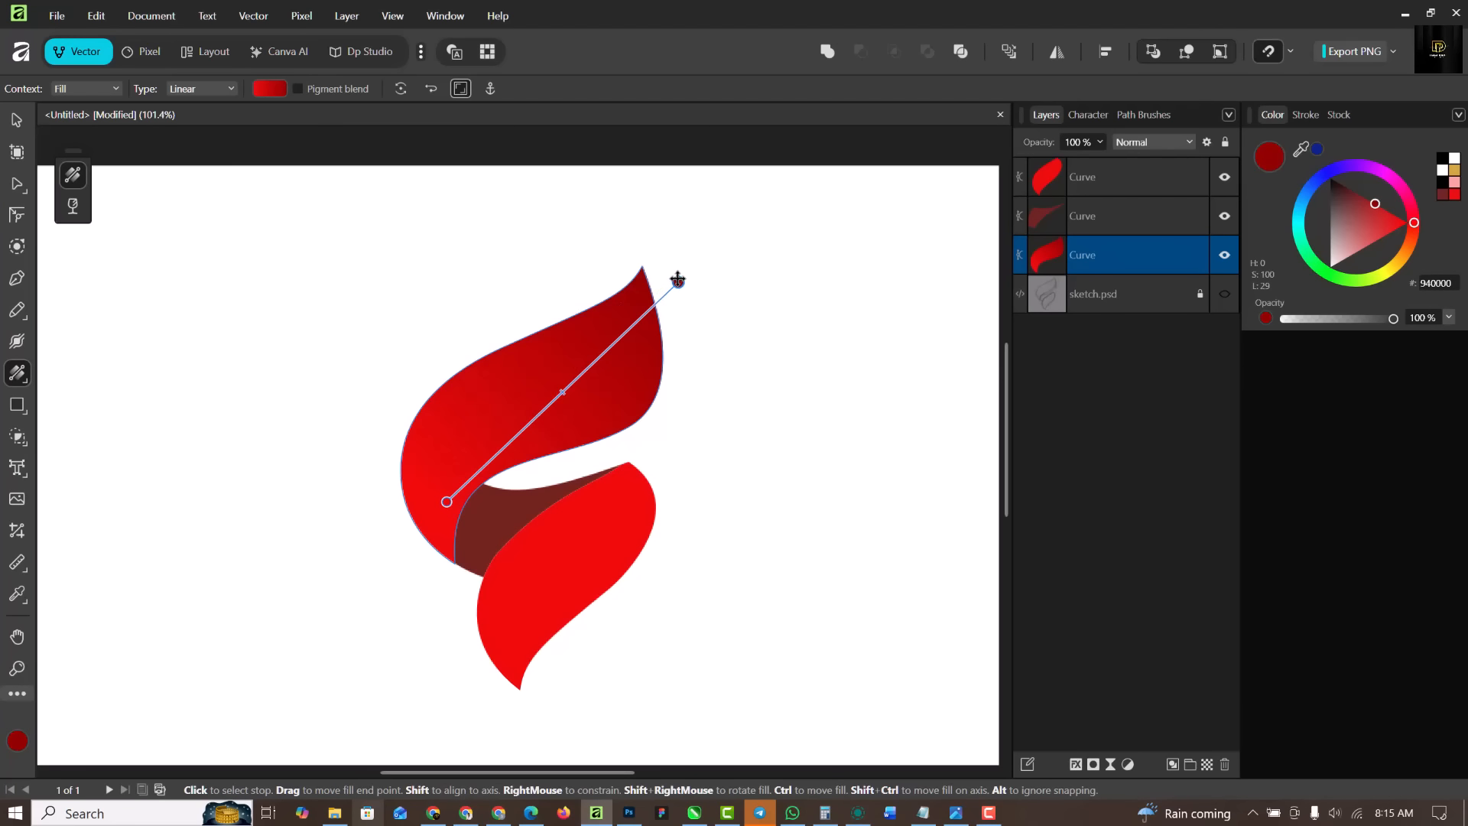
Add a middle stop to the upper shape's gradient, make the end stop black 000000 and extend it outward, and shift the middle stop toward the center
{"action": "left_click", "coordinate": [598, 361]}
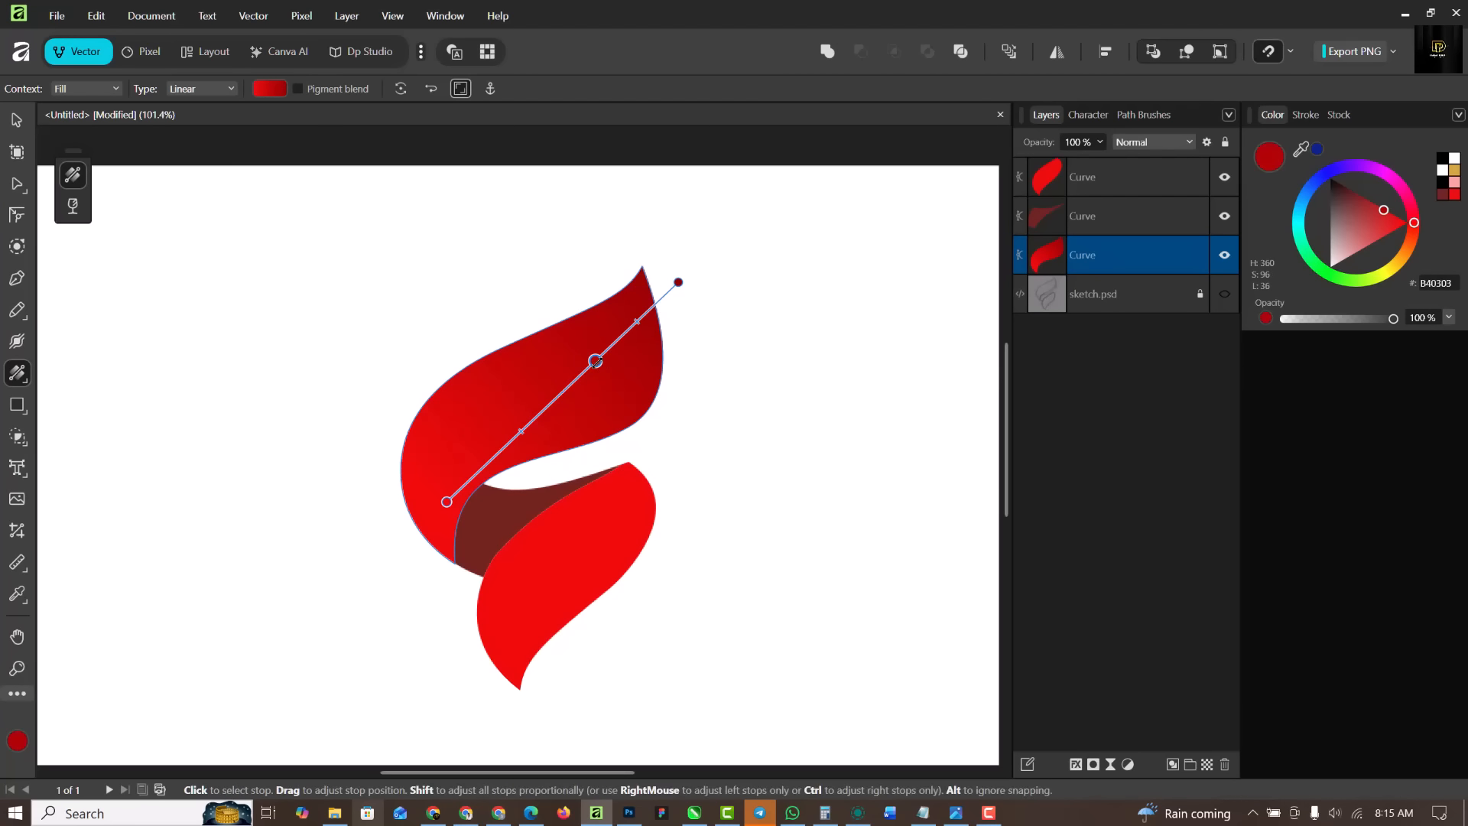
{"action": "left_click", "coordinate": [679, 283]}
{"action": "left_click", "coordinate": [1443, 161]}
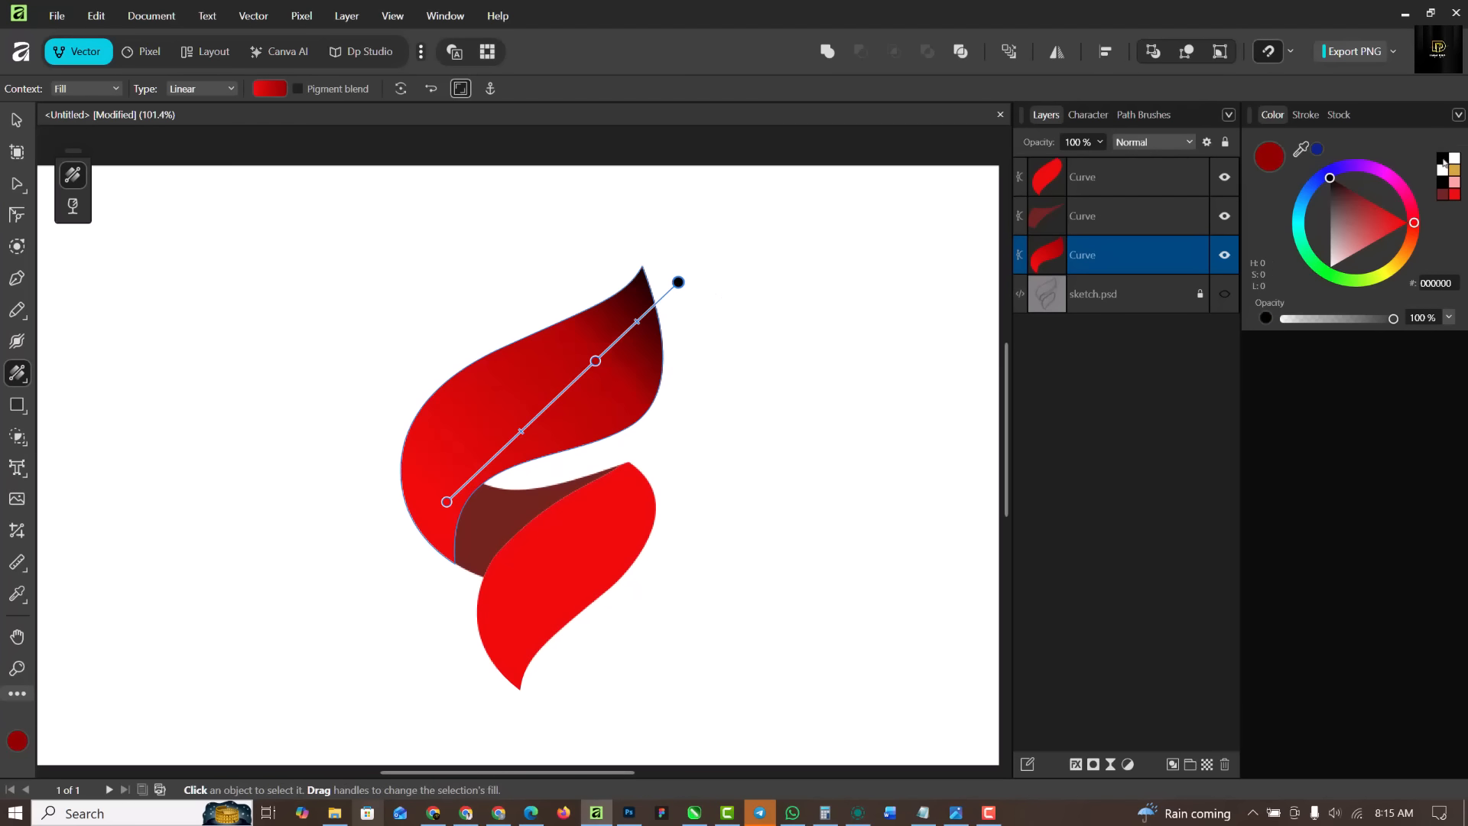
{"action": "left_click_drag", "start_coordinate": [678, 282], "coordinate": [694, 254]}
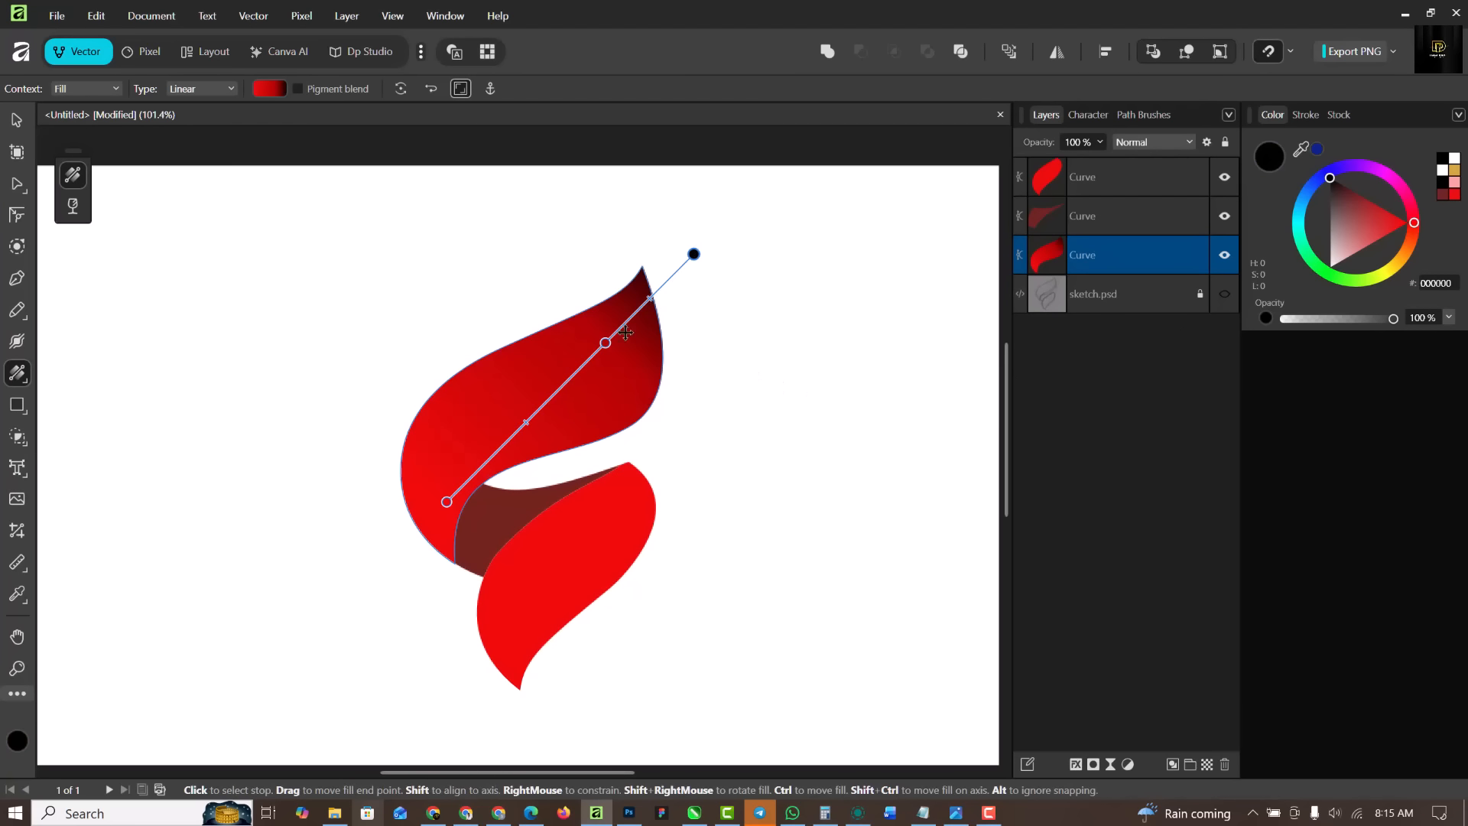
{"action": "left_click", "coordinate": [605, 344]}
{"action": "left_click_drag", "start_coordinate": [605, 344], "coordinate": [559, 389]}
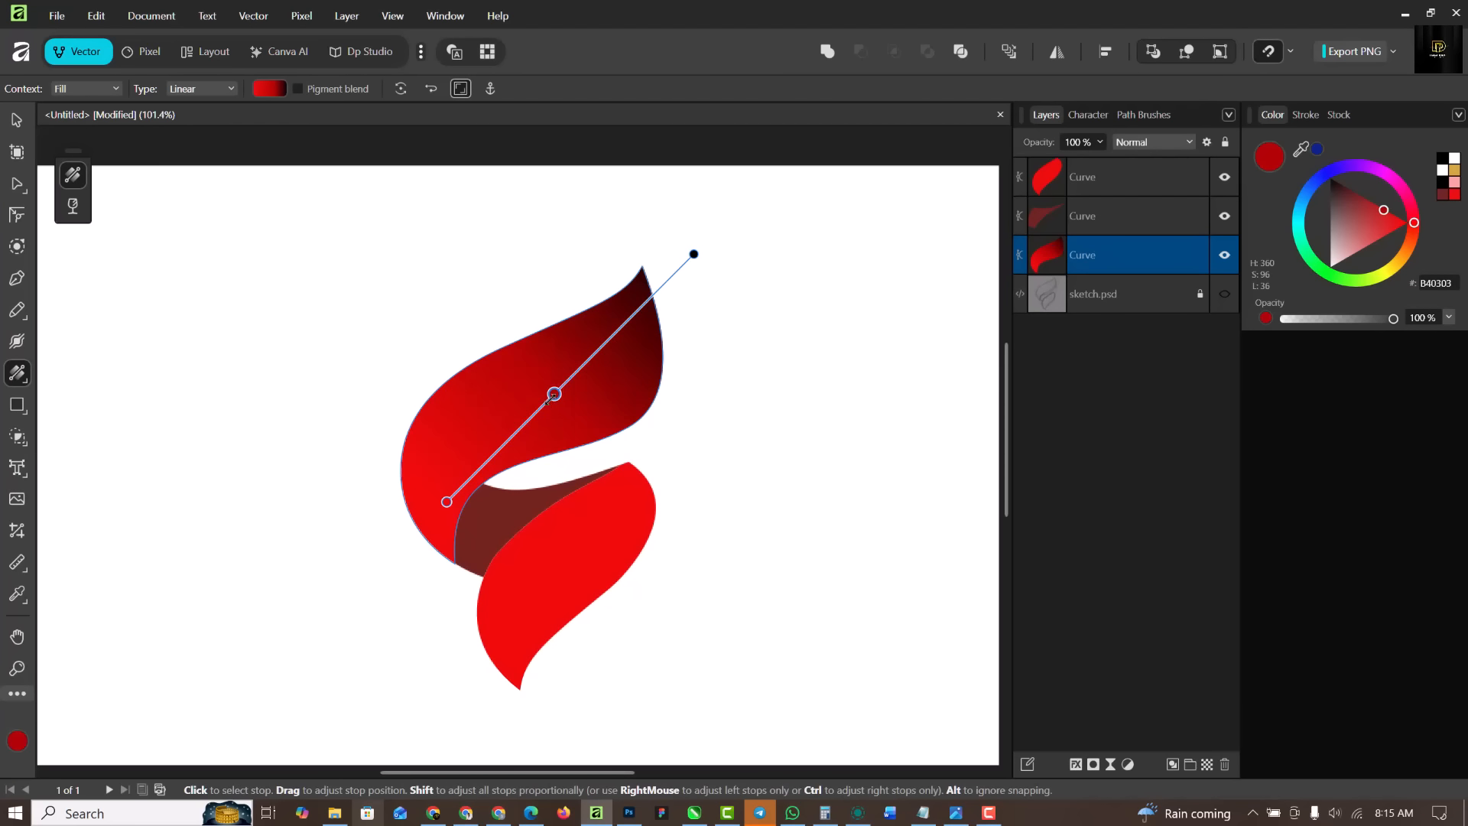
Apply a linear gradient across the middle fold shape, from red EF0509 on its right side to dark 3F0906 at its left edge
{"action": "left_click", "coordinate": [497, 516]}
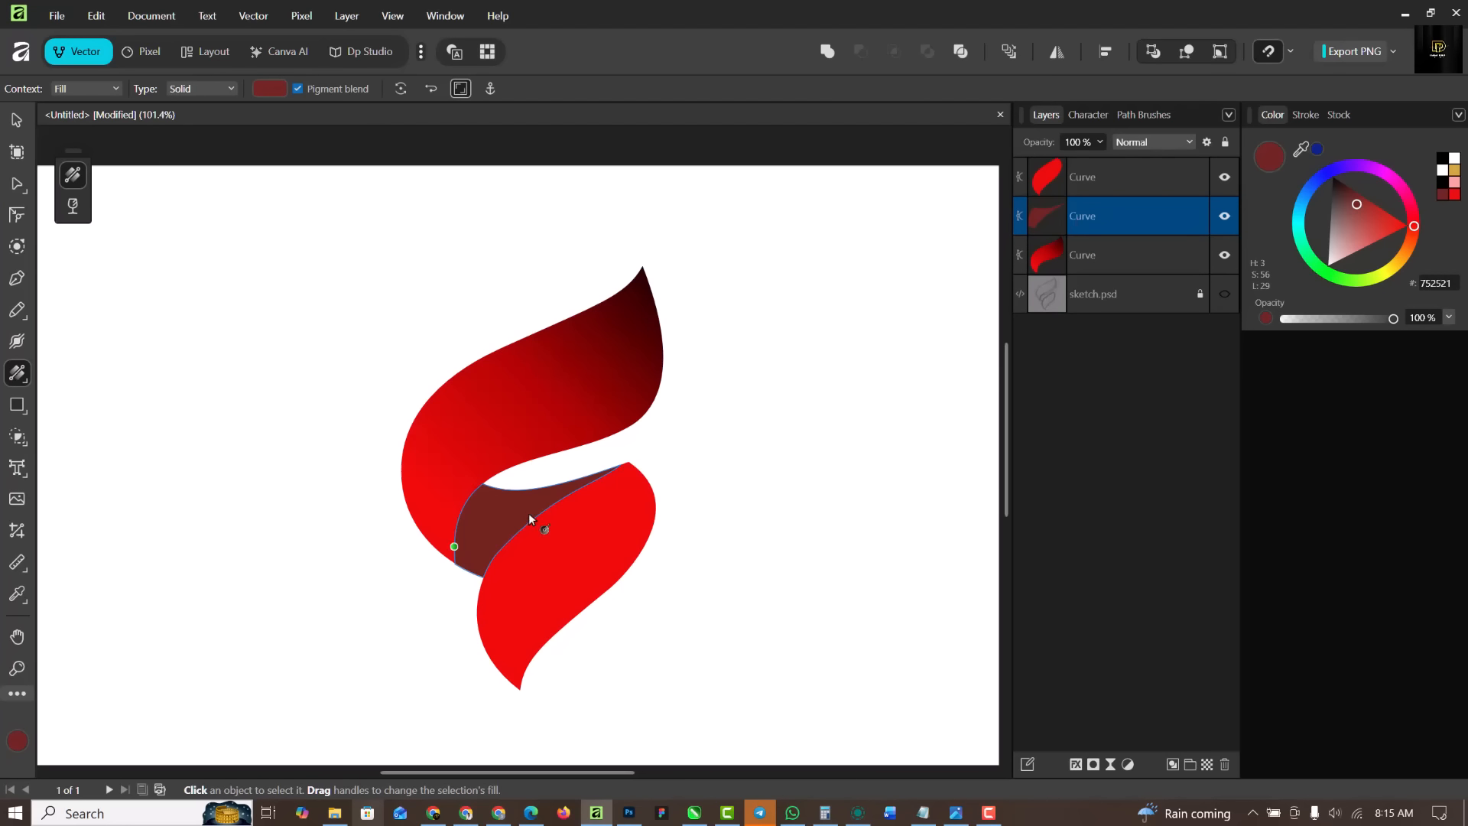
{"action": "left_click_drag", "start_coordinate": [544, 497], "coordinate": [465, 507]}
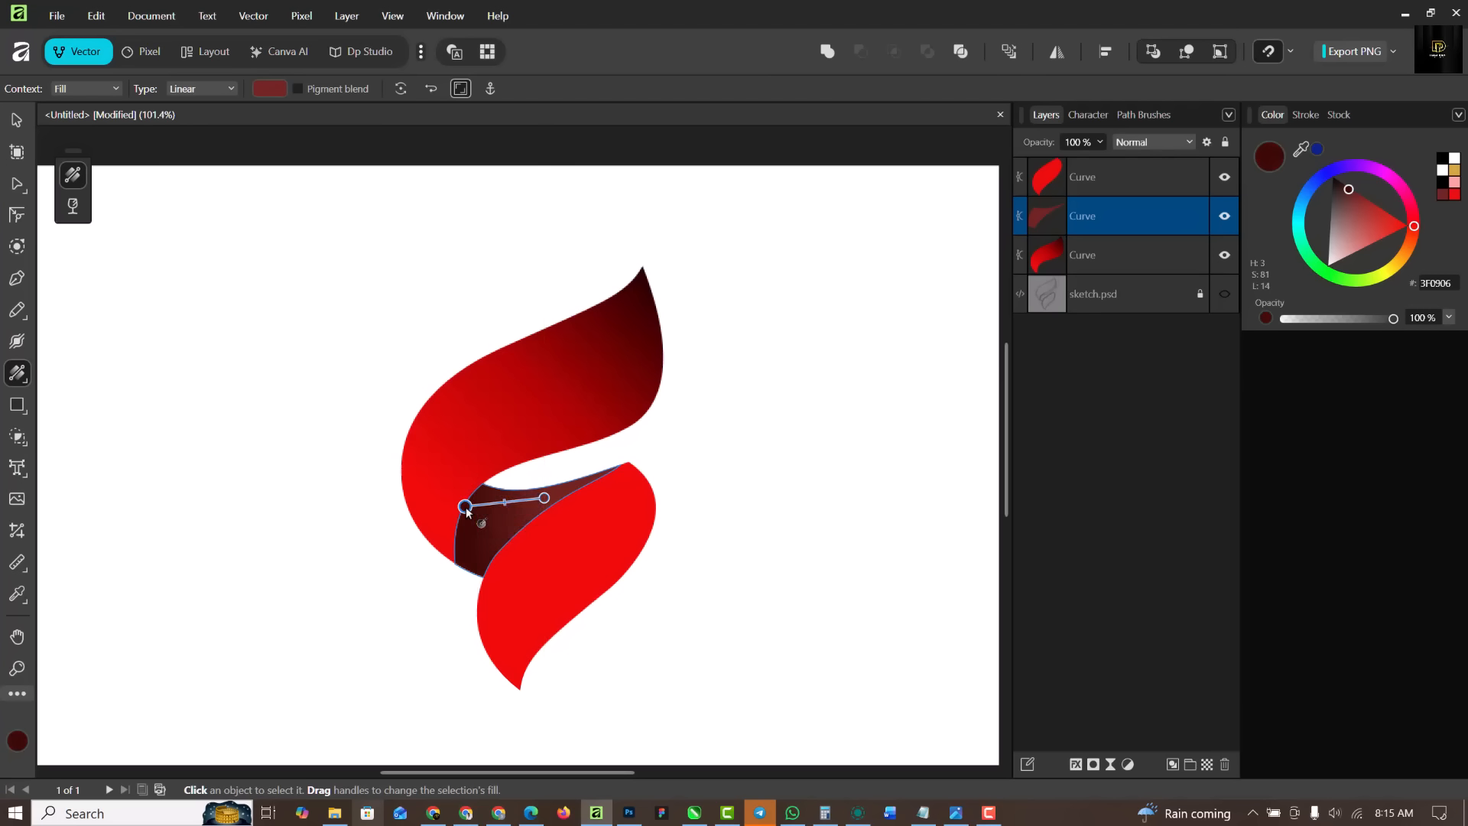
{"action": "left_click", "coordinate": [544, 498]}
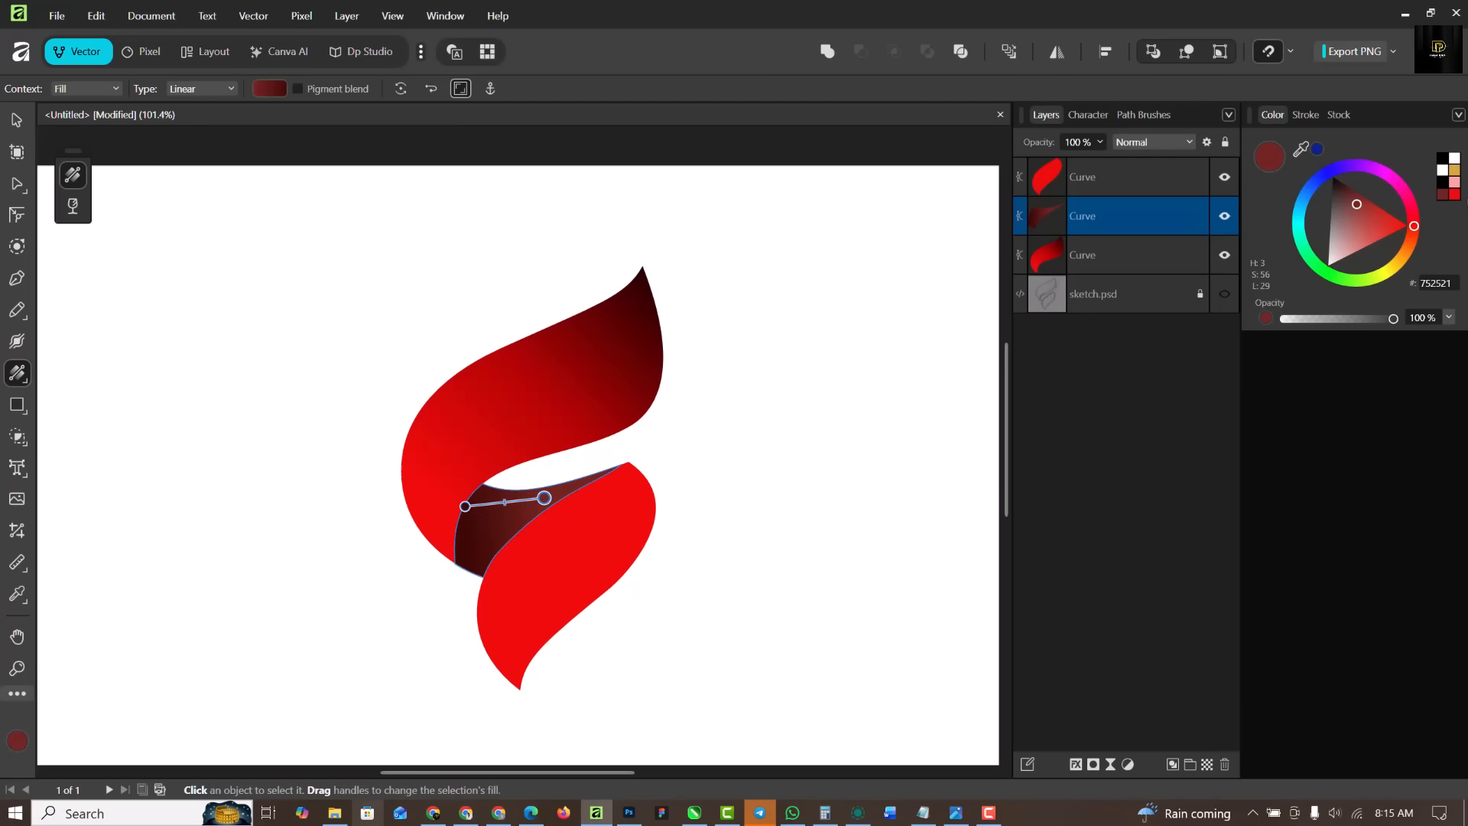
{"action": "left_click", "coordinate": [1452, 192]}
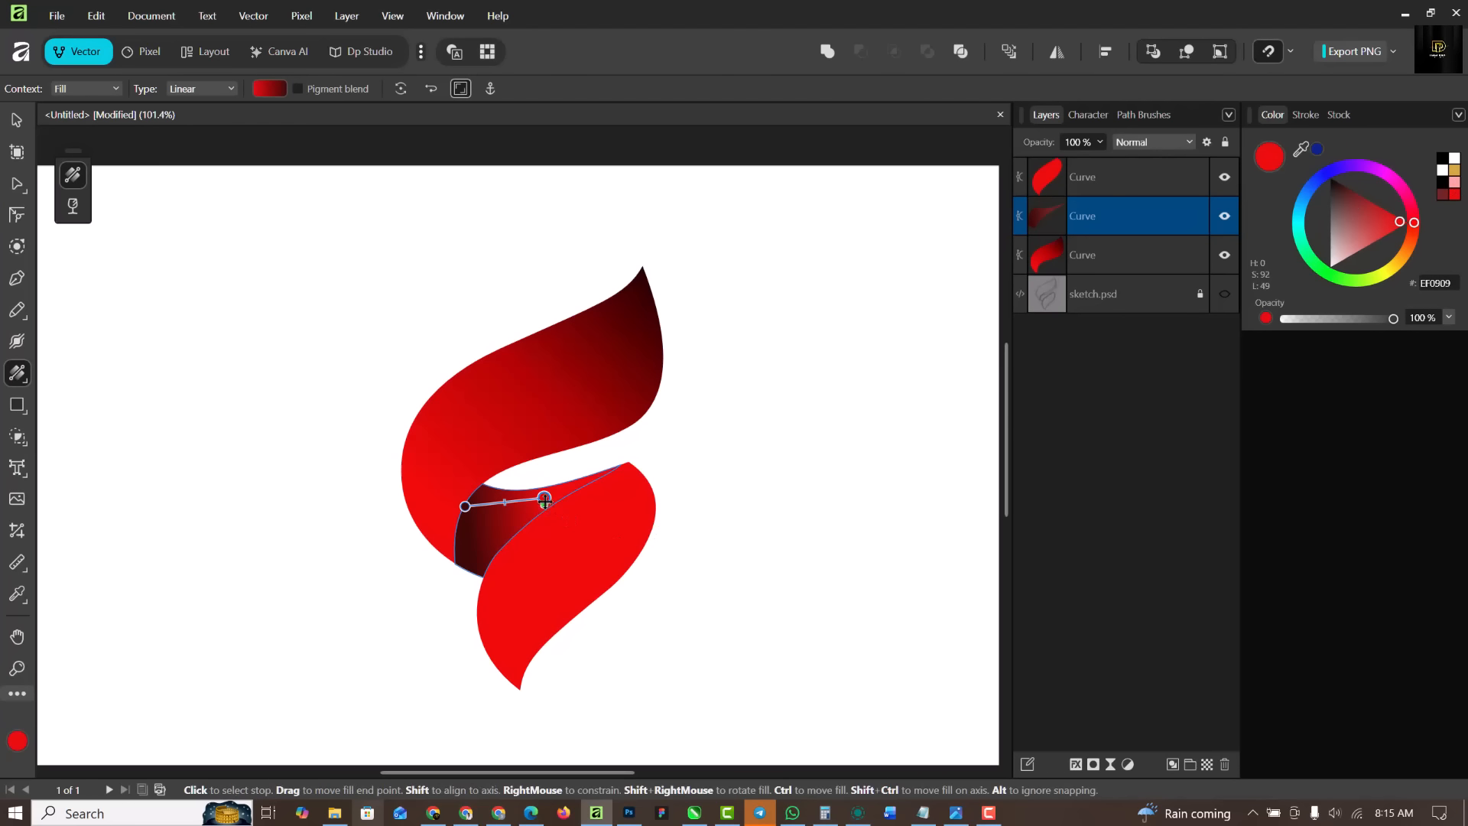
Add a midway stop to the fold's gradient and reposition its ends, dark just past the left edge and red on the lower shape's edge
{"action": "left_click_drag", "start_coordinate": [552, 506], "coordinate": [561, 516]}
{"action": "left_click_drag", "start_coordinate": [459, 499], "coordinate": [449, 493]}
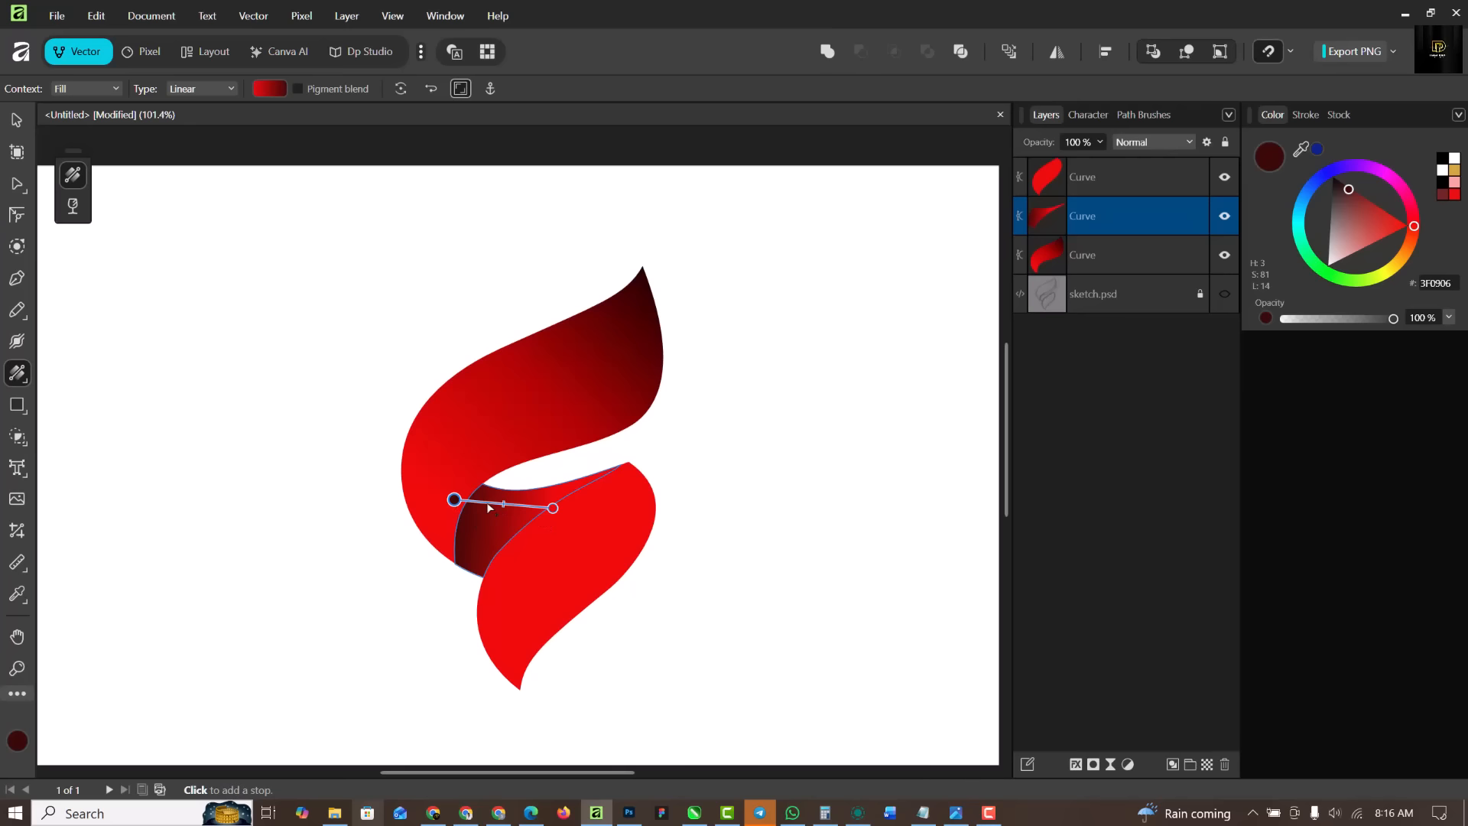
{"action": "left_click", "coordinate": [502, 504]}
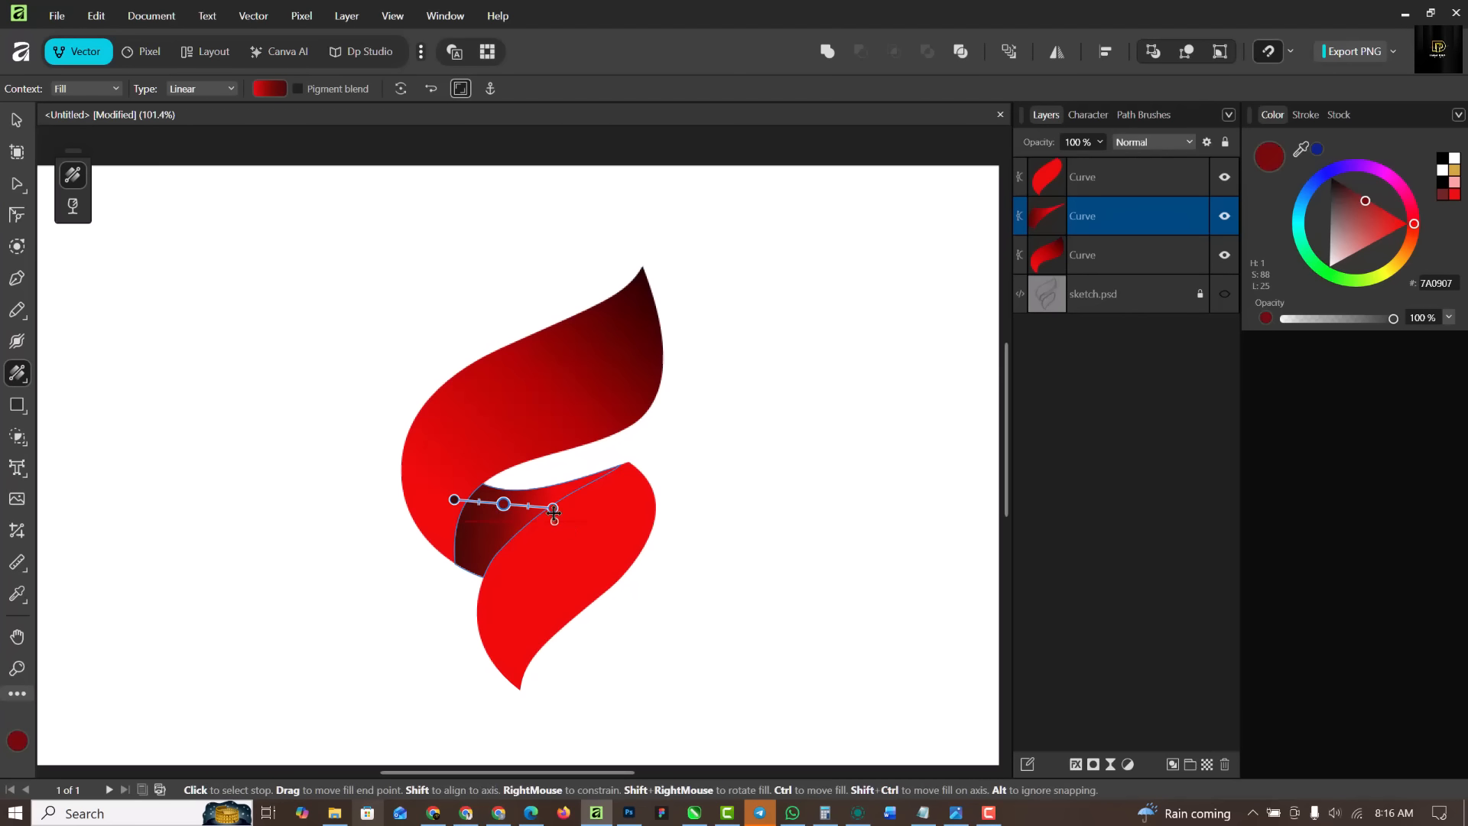
{"action": "left_click_drag", "start_coordinate": [551, 509], "coordinate": [537, 523]}
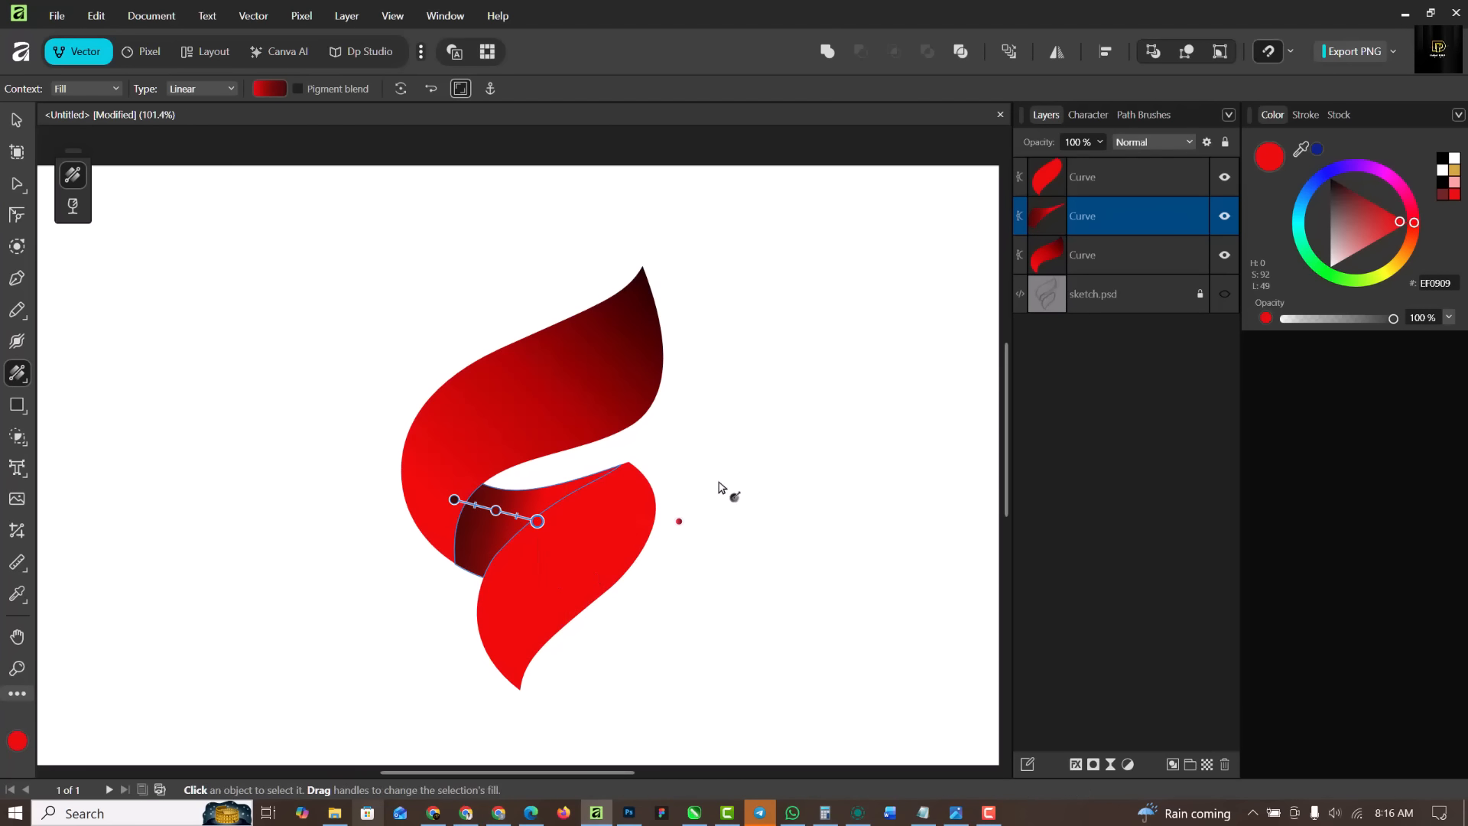
Give the lower shape a linear gradient from red at its bottom tip to black beyond its upper right, with an added stop shifted toward the center
{"action": "left_click", "coordinate": [1116, 184]}
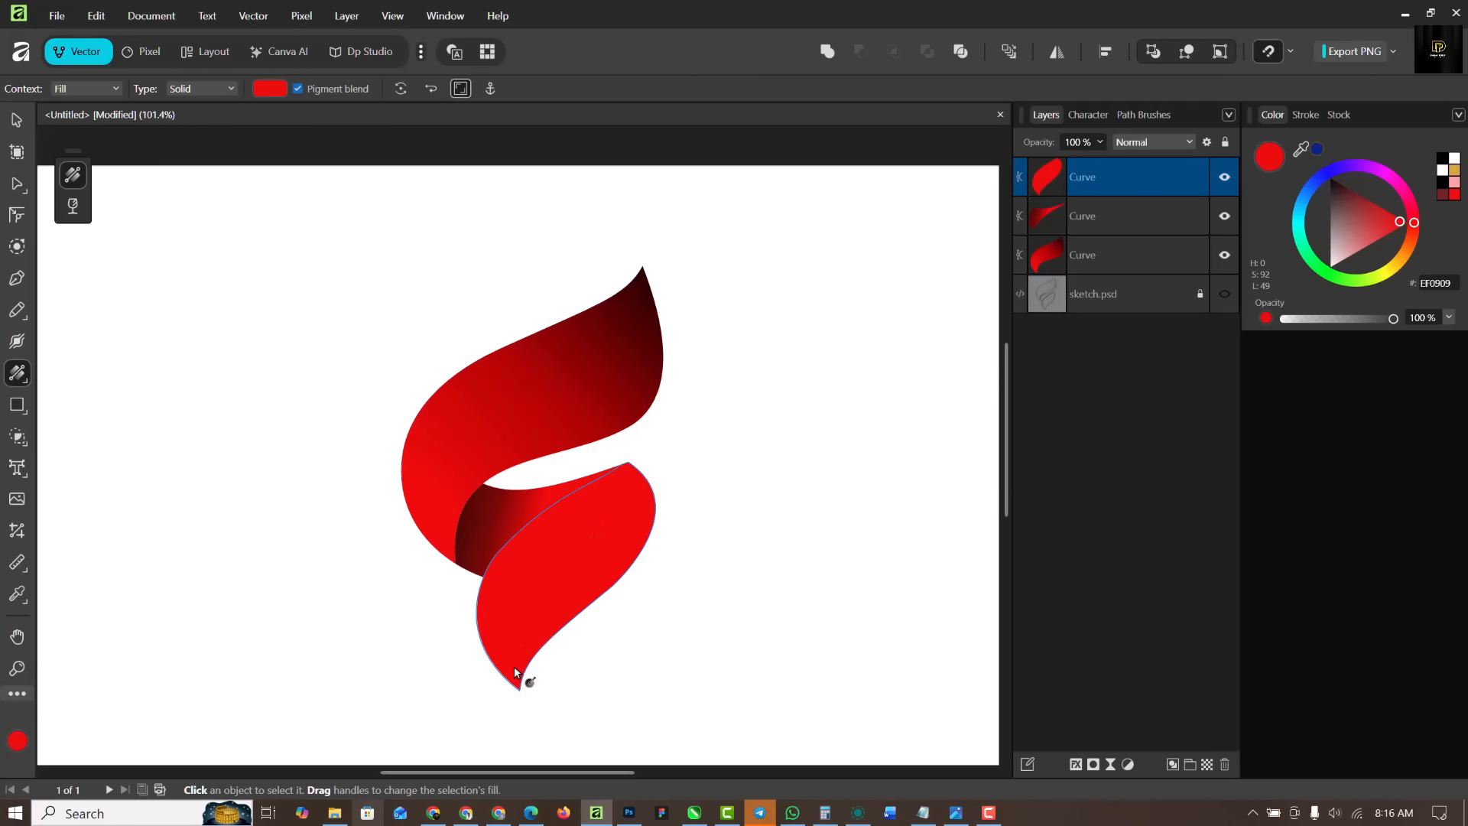
{"action": "left_click_drag", "start_coordinate": [513, 667], "coordinate": [663, 461]}
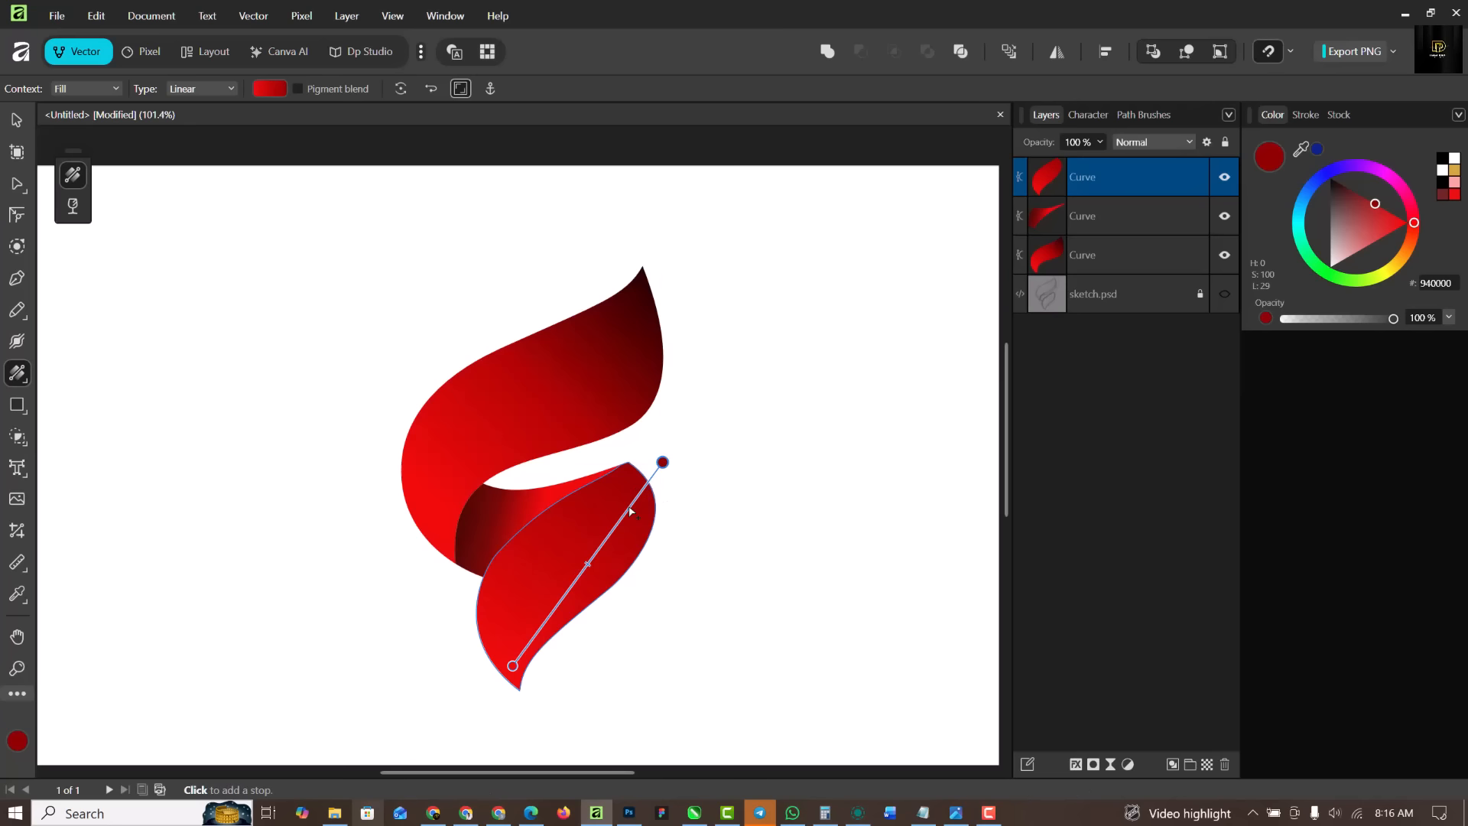
{"action": "left_click", "coordinate": [631, 511]}
{"action": "left_click", "coordinate": [663, 462]}
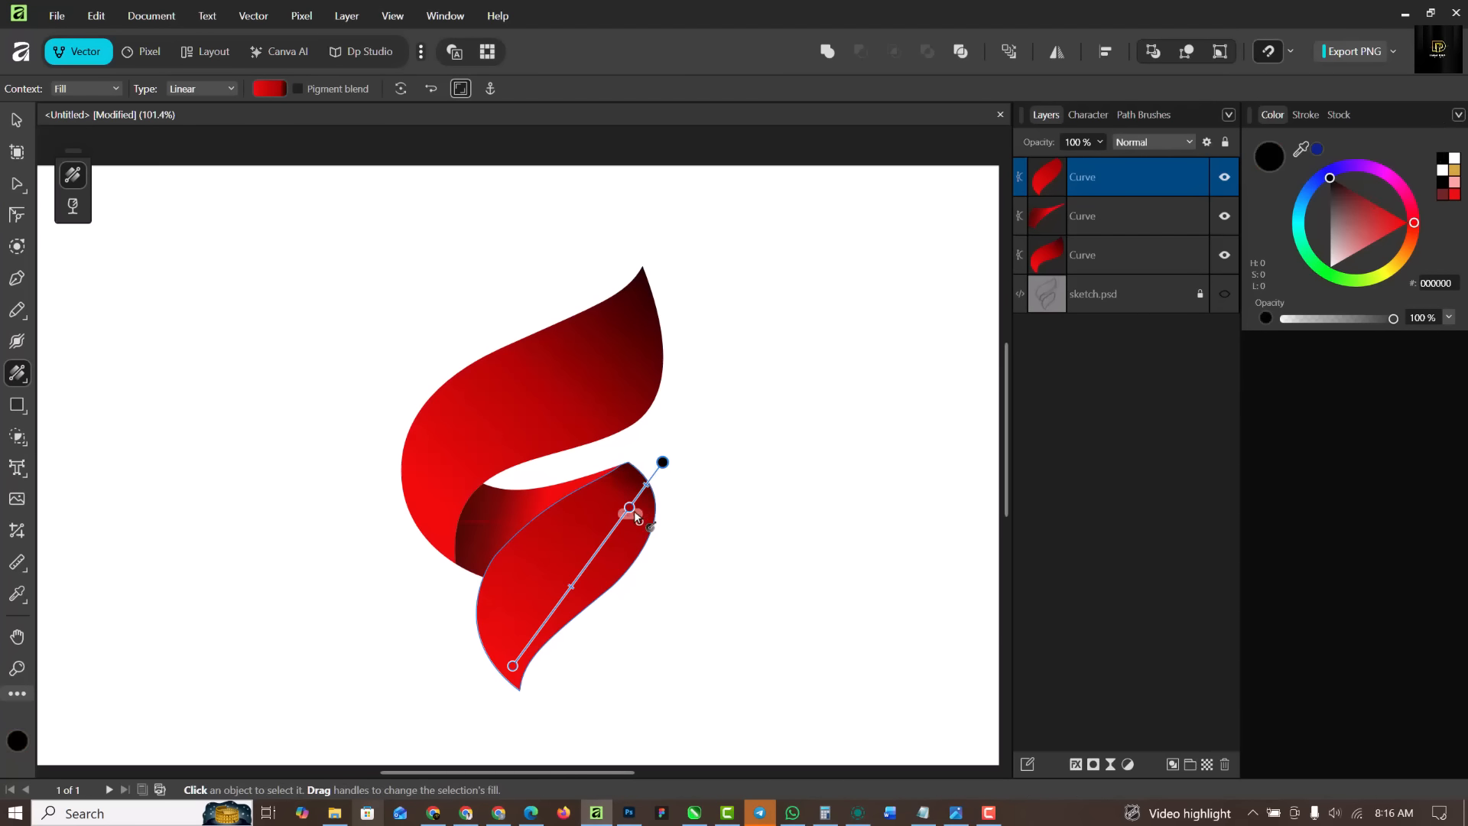
{"action": "left_click_drag", "start_coordinate": [629, 507], "coordinate": [592, 558]}
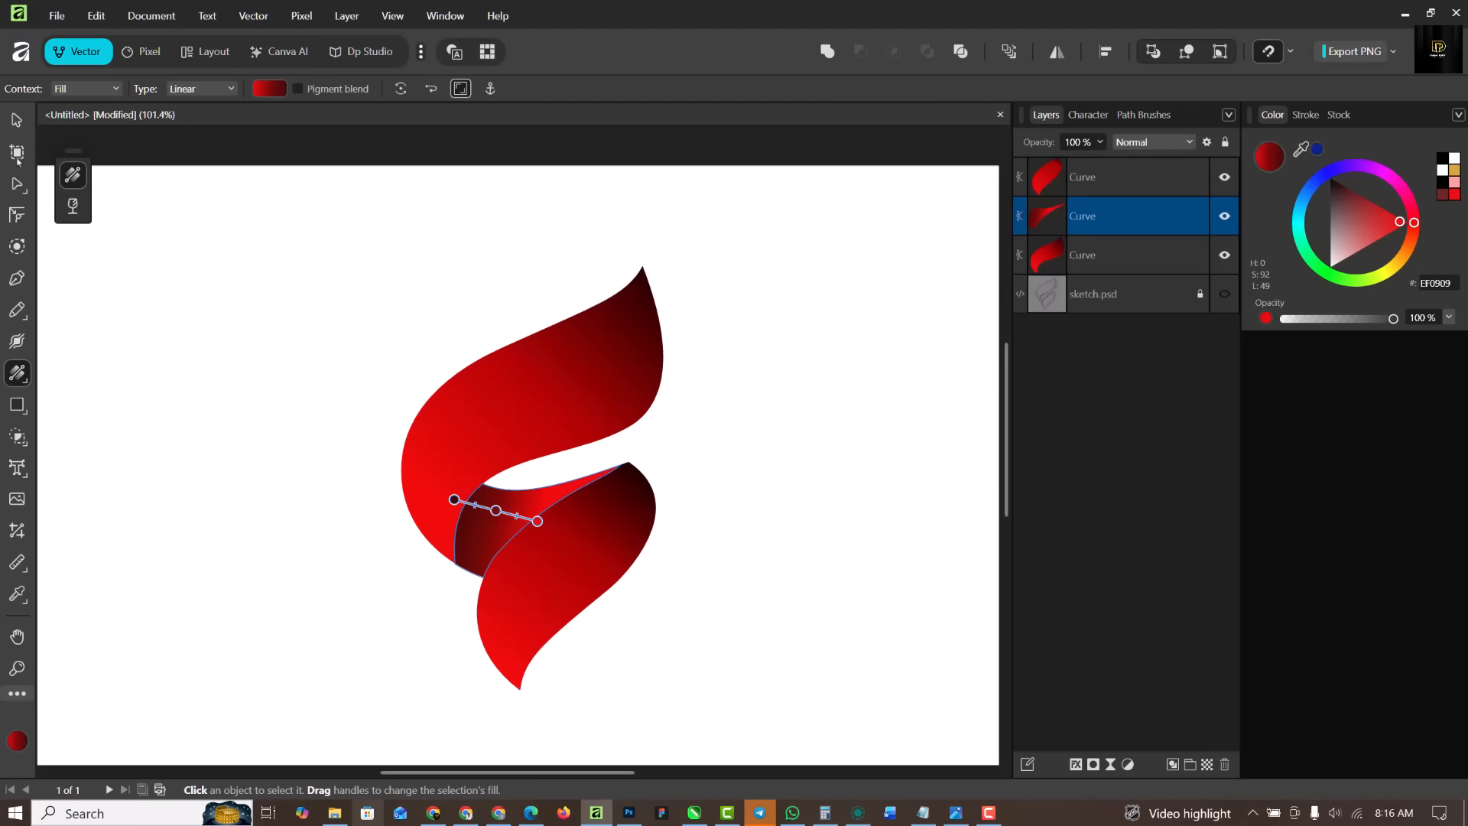
Move the fold curve beneath the upper shape in the layer order and deselect it
{"action": "key", "text": "v"}
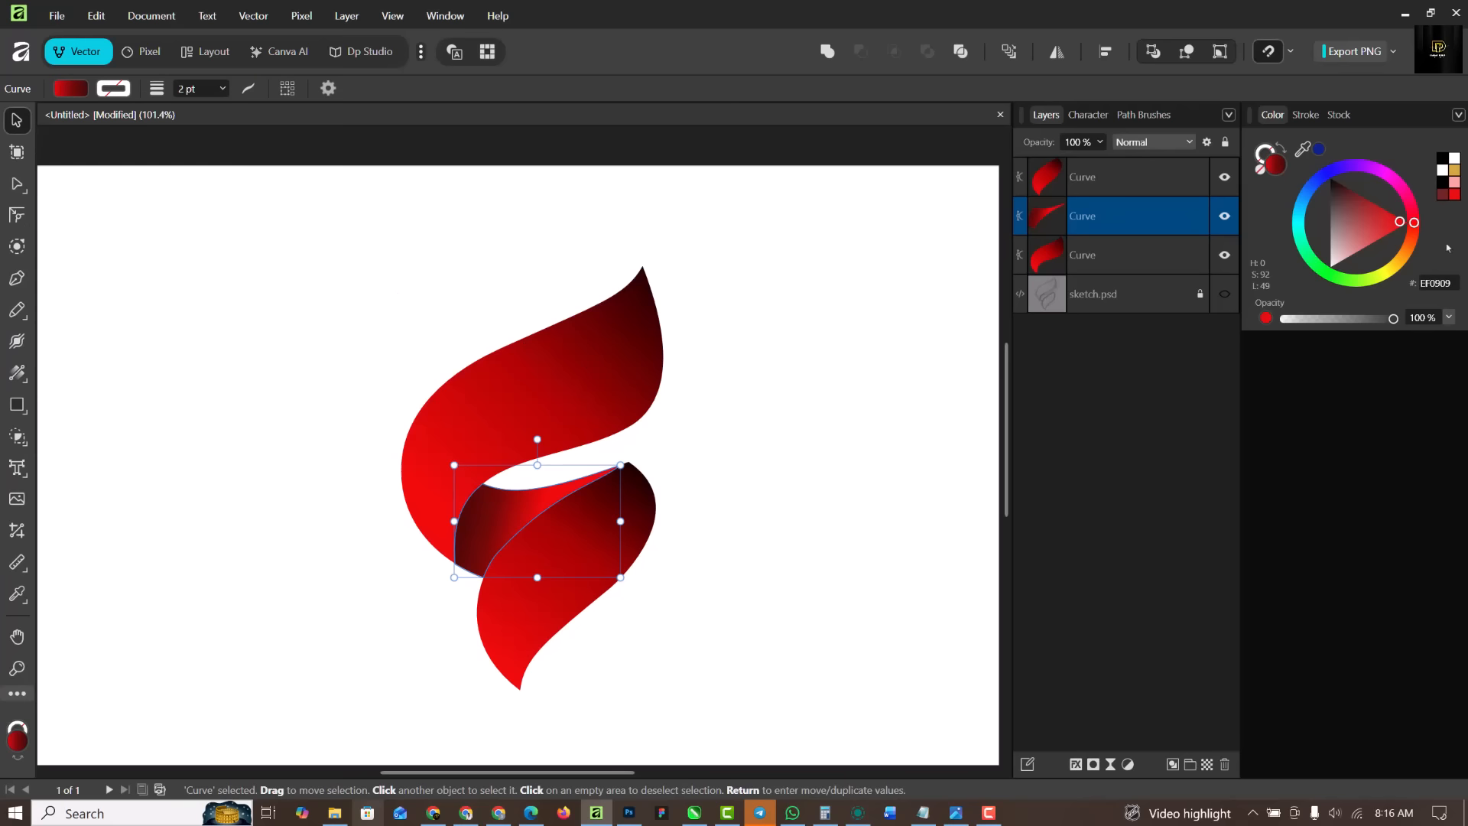
{"action": "mouse_move", "coordinate": [1153, 230]}
{"action": "left_mouse_down"}
{"action": "mouse_move", "coordinate": [1150, 328]}
{"action": "mouse_move", "coordinate": [1145, 264]}
{"action": "mouse_move", "coordinate": [1147, 306]}
{"action": "left_mouse_up"}
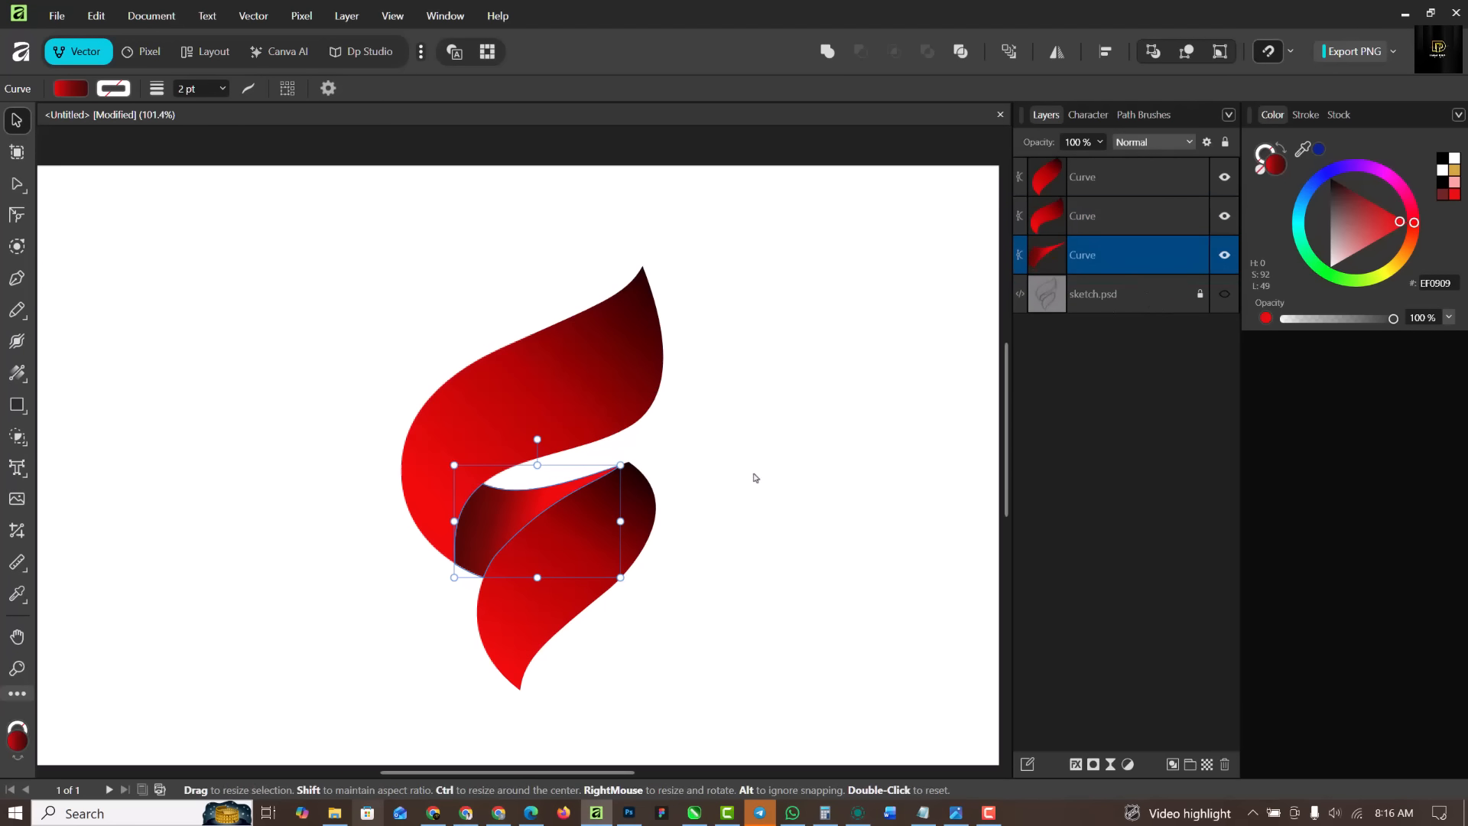
{"action": "left_click", "coordinate": [785, 448]}
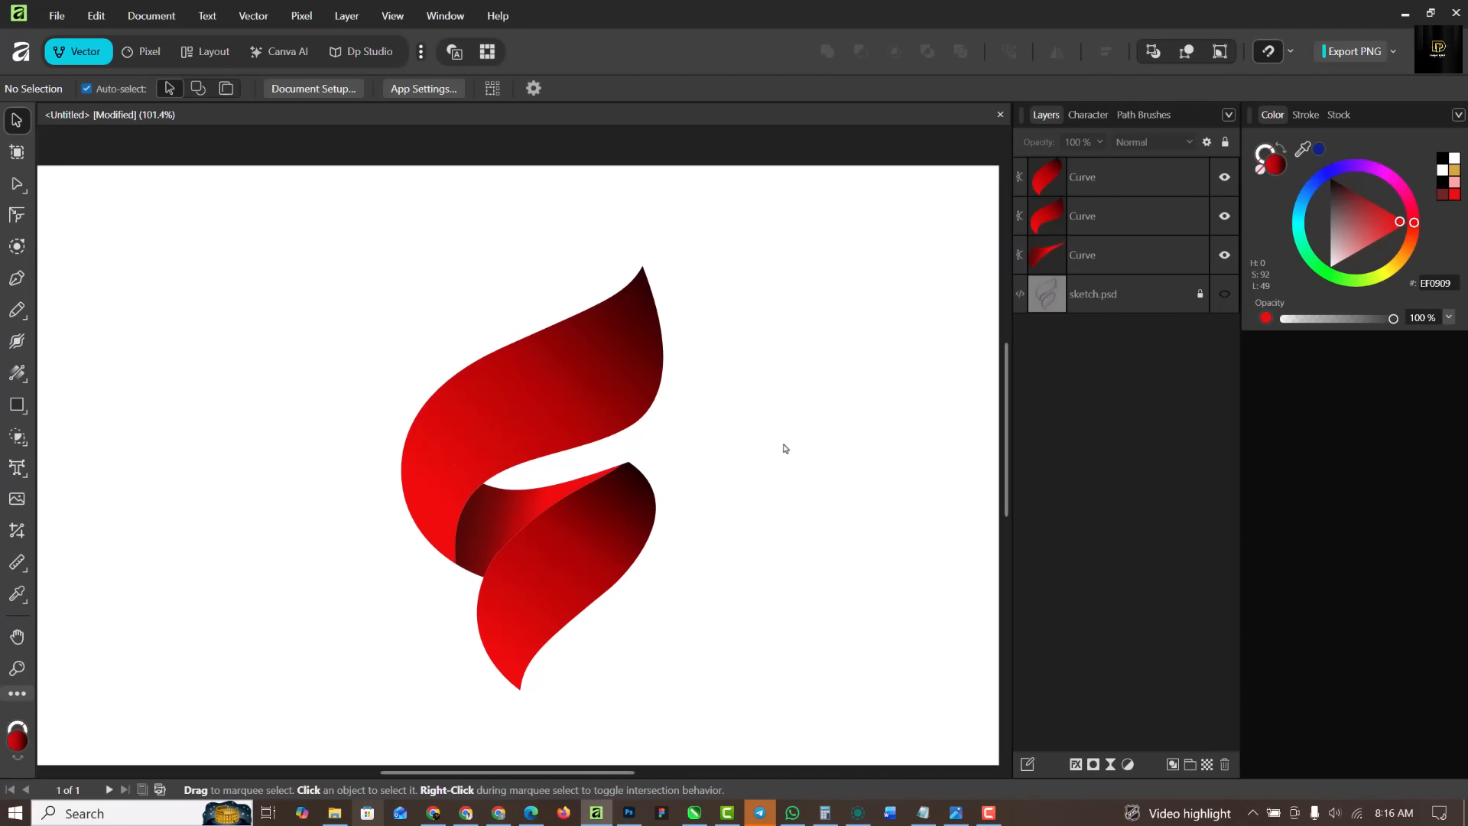
Move the fold's upper-left and lower-left nodes slightly outward so its left edge sits beneath the upper shape
{"action": "left_click", "coordinate": [487, 515]}
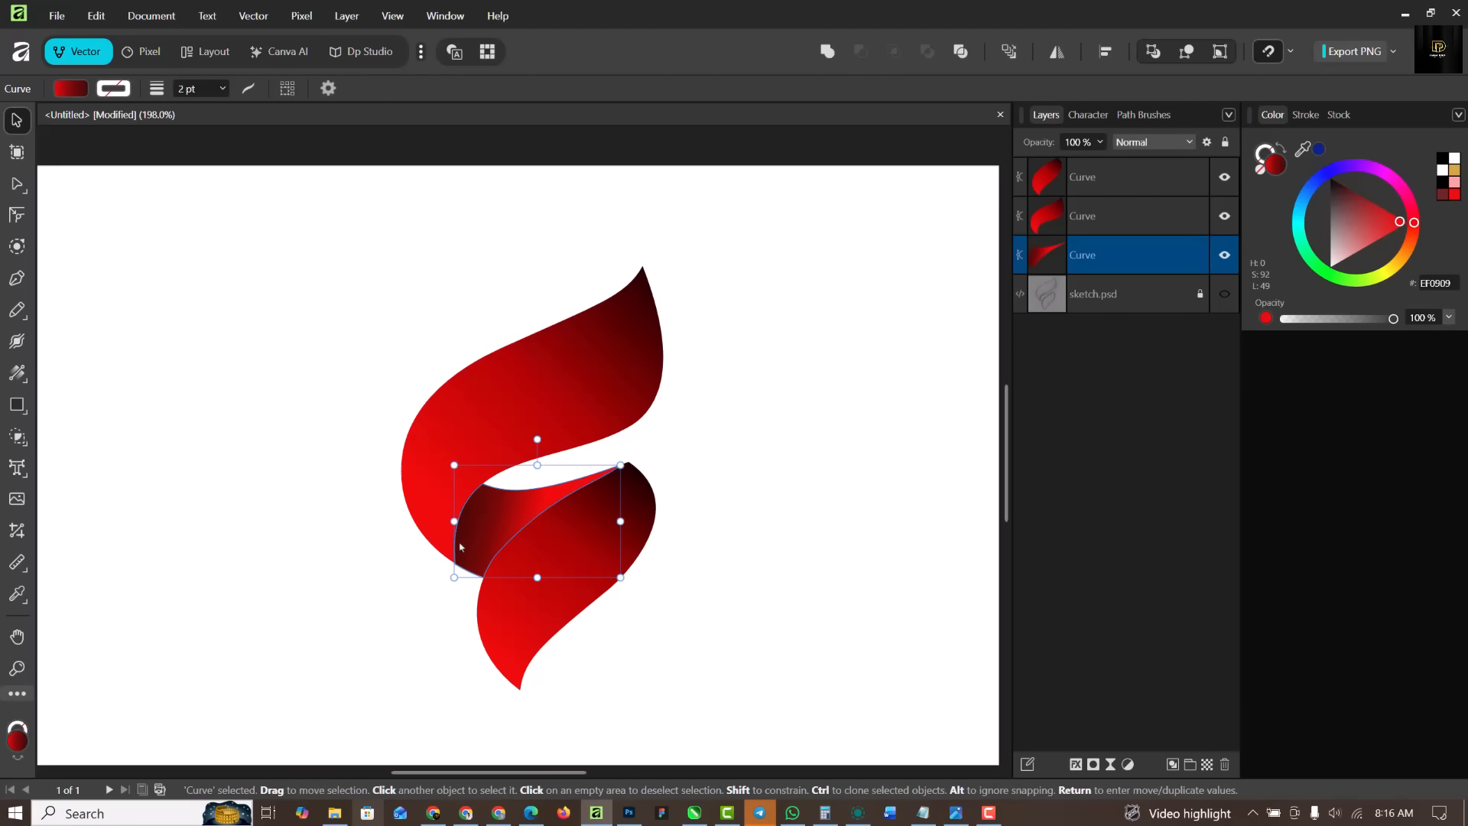
{"action": "scroll", "coordinate": [460, 547], "scroll_direction": "up", "scroll_amount": 3}
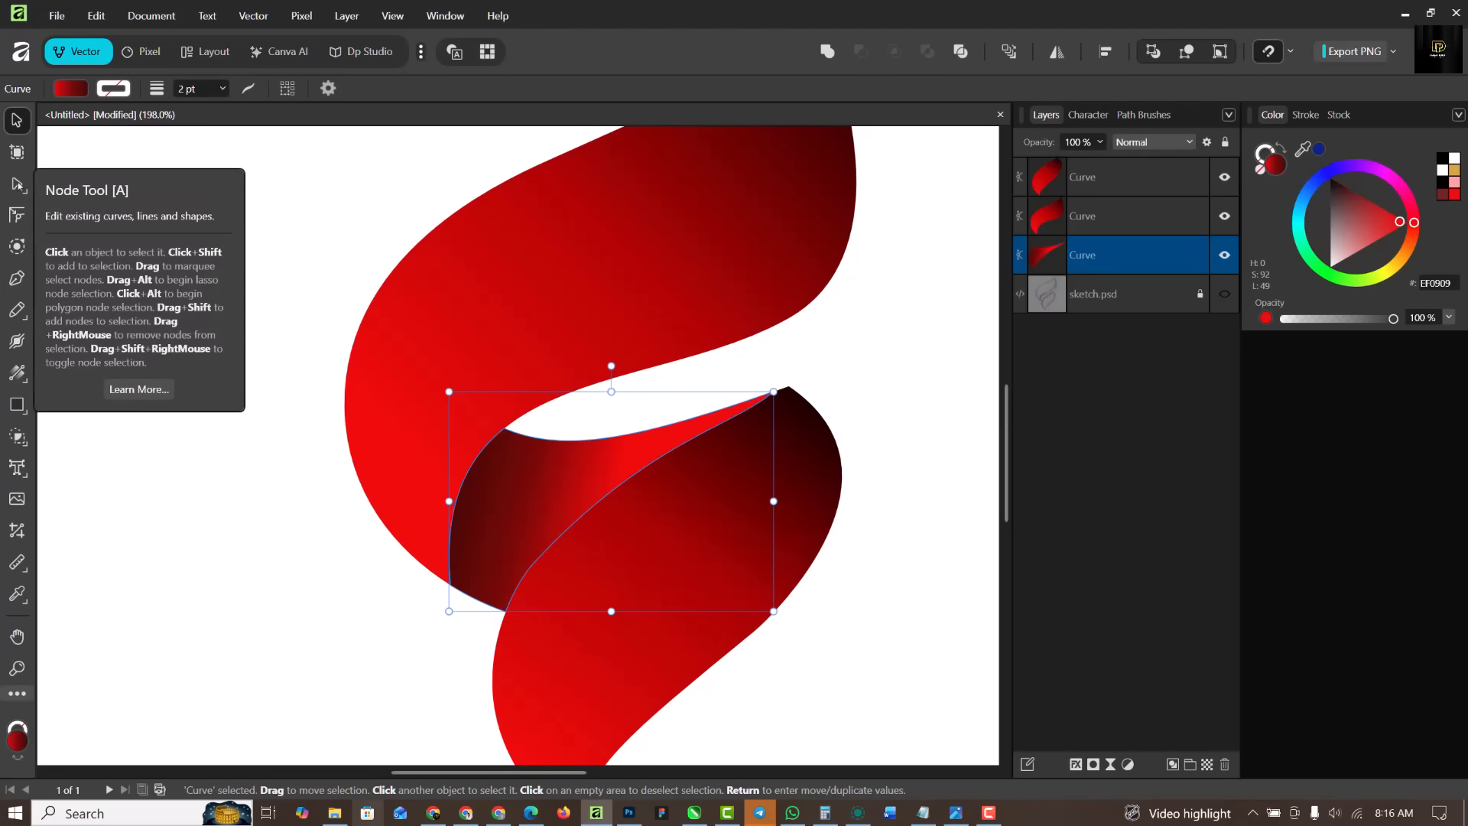
{"action": "left_click", "coordinate": [17, 184]}
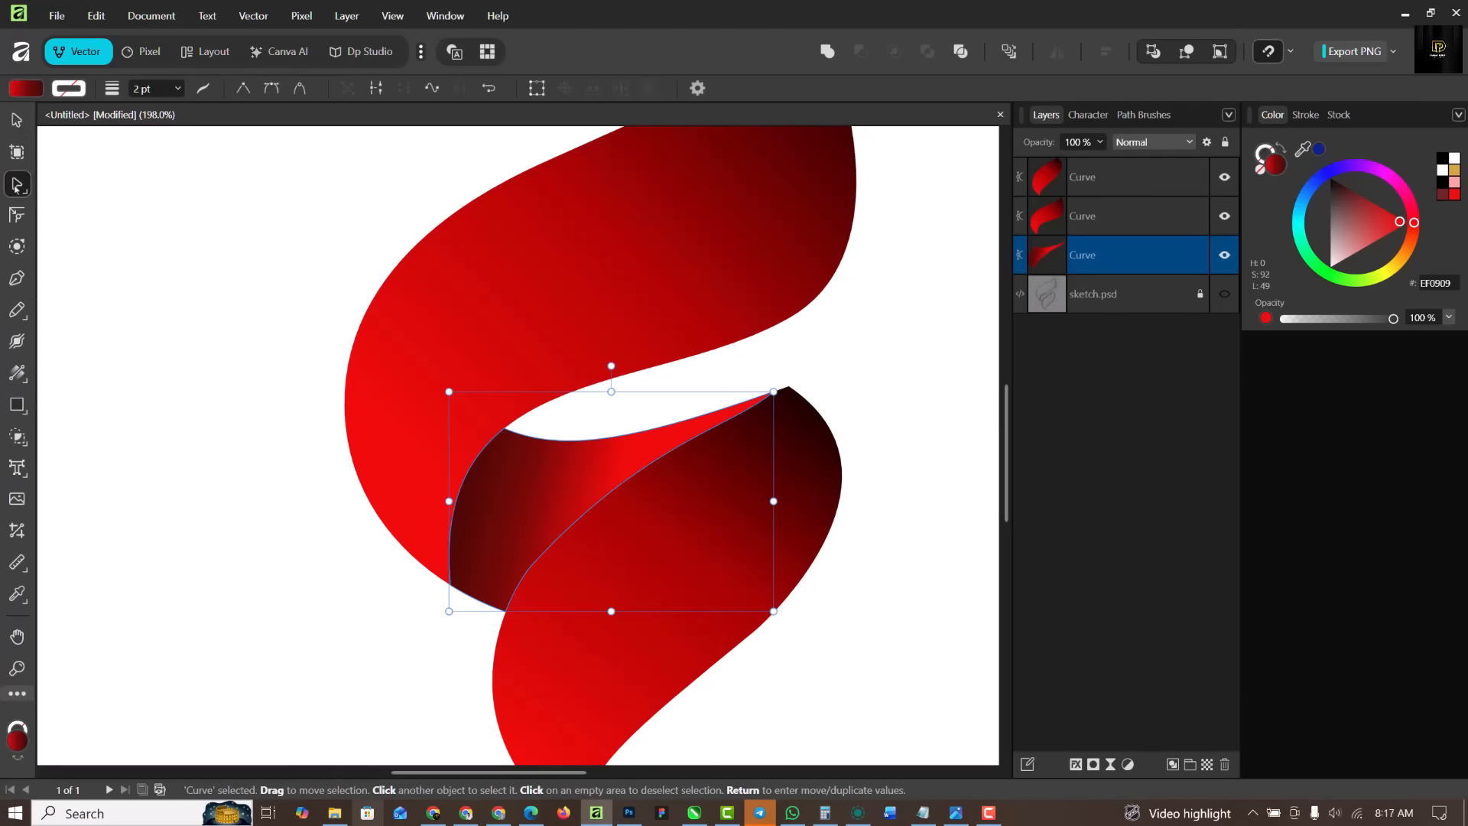
{"action": "scroll", "coordinate": [517, 437], "scroll_direction": "up", "scroll_amount": 1}
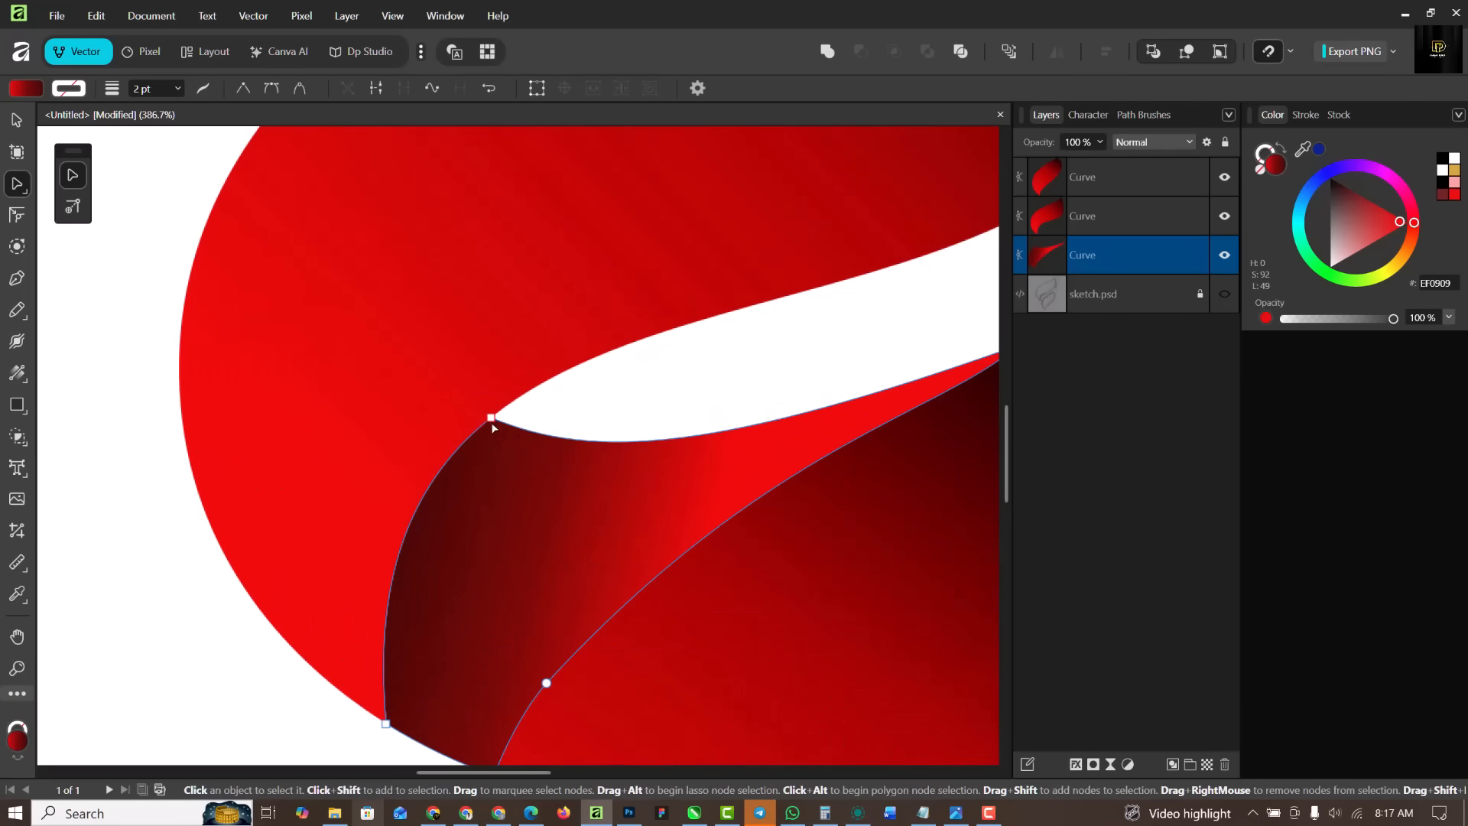
{"action": "left_click", "coordinate": [491, 418]}
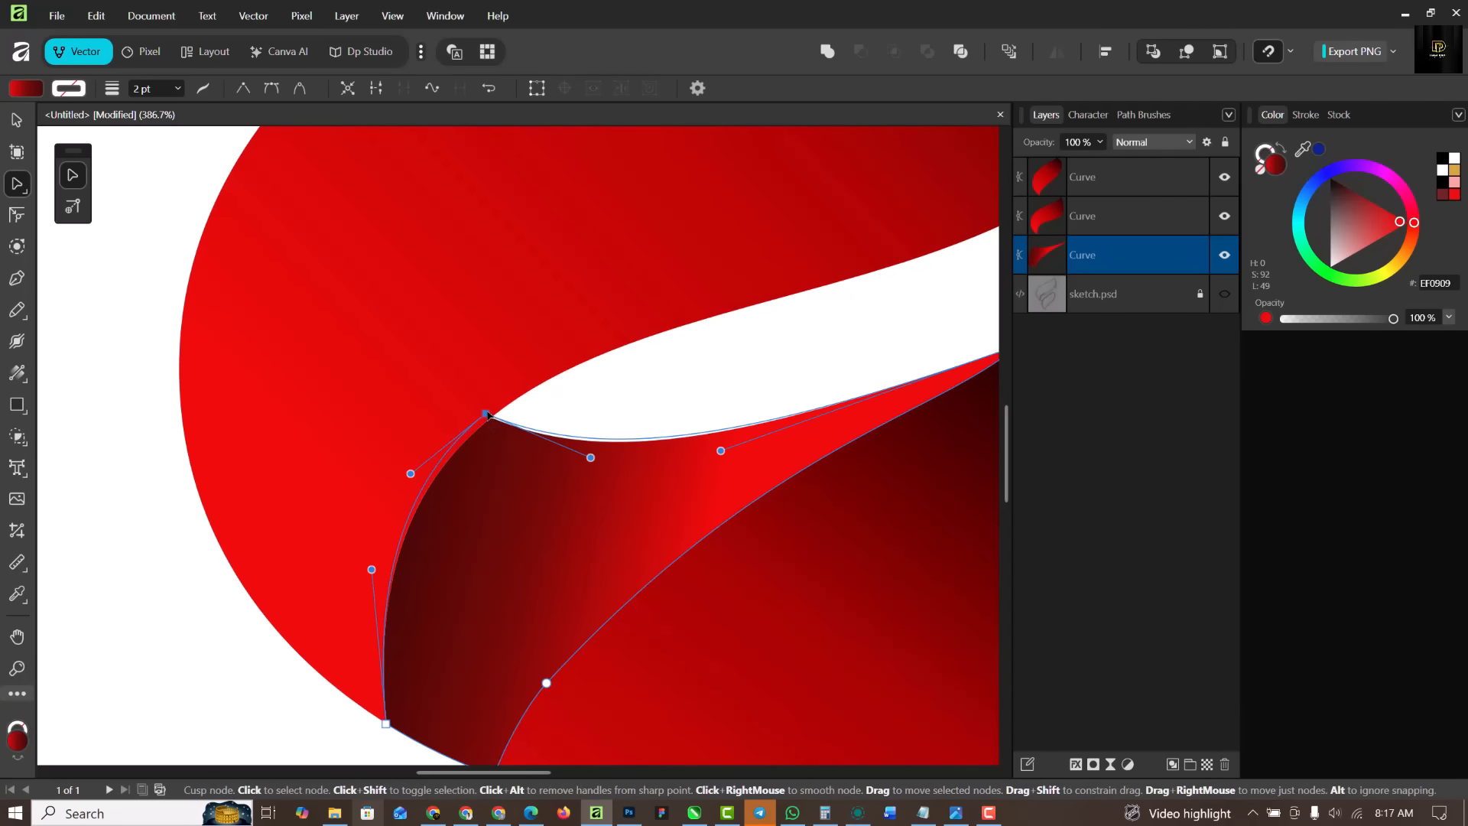
{"action": "scroll", "coordinate": [383, 743], "scroll_direction": "up", "scroll_amount": 4}
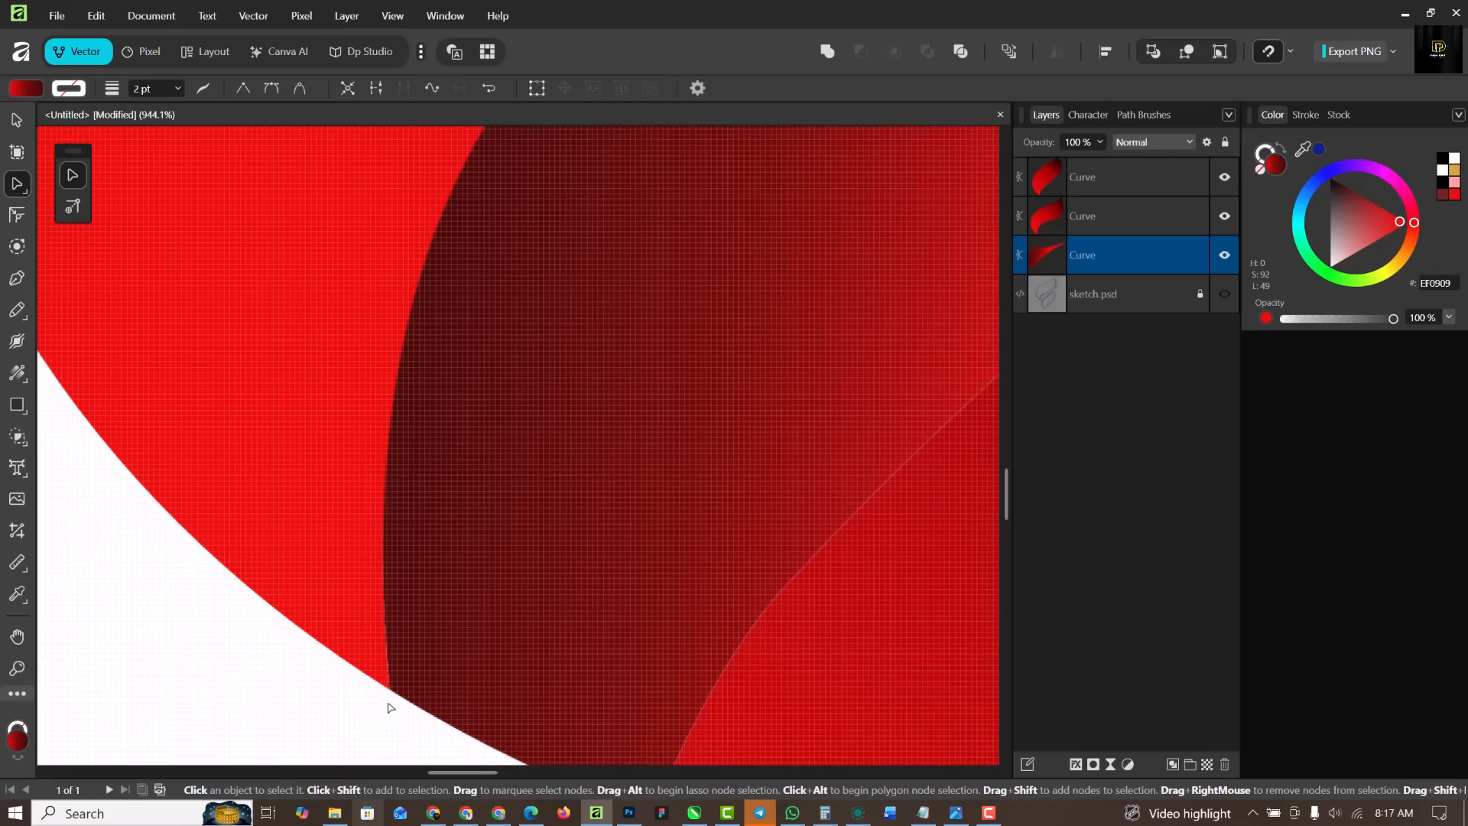
{"action": "left_click_drag", "start_coordinate": [389, 690], "coordinate": [368, 677]}
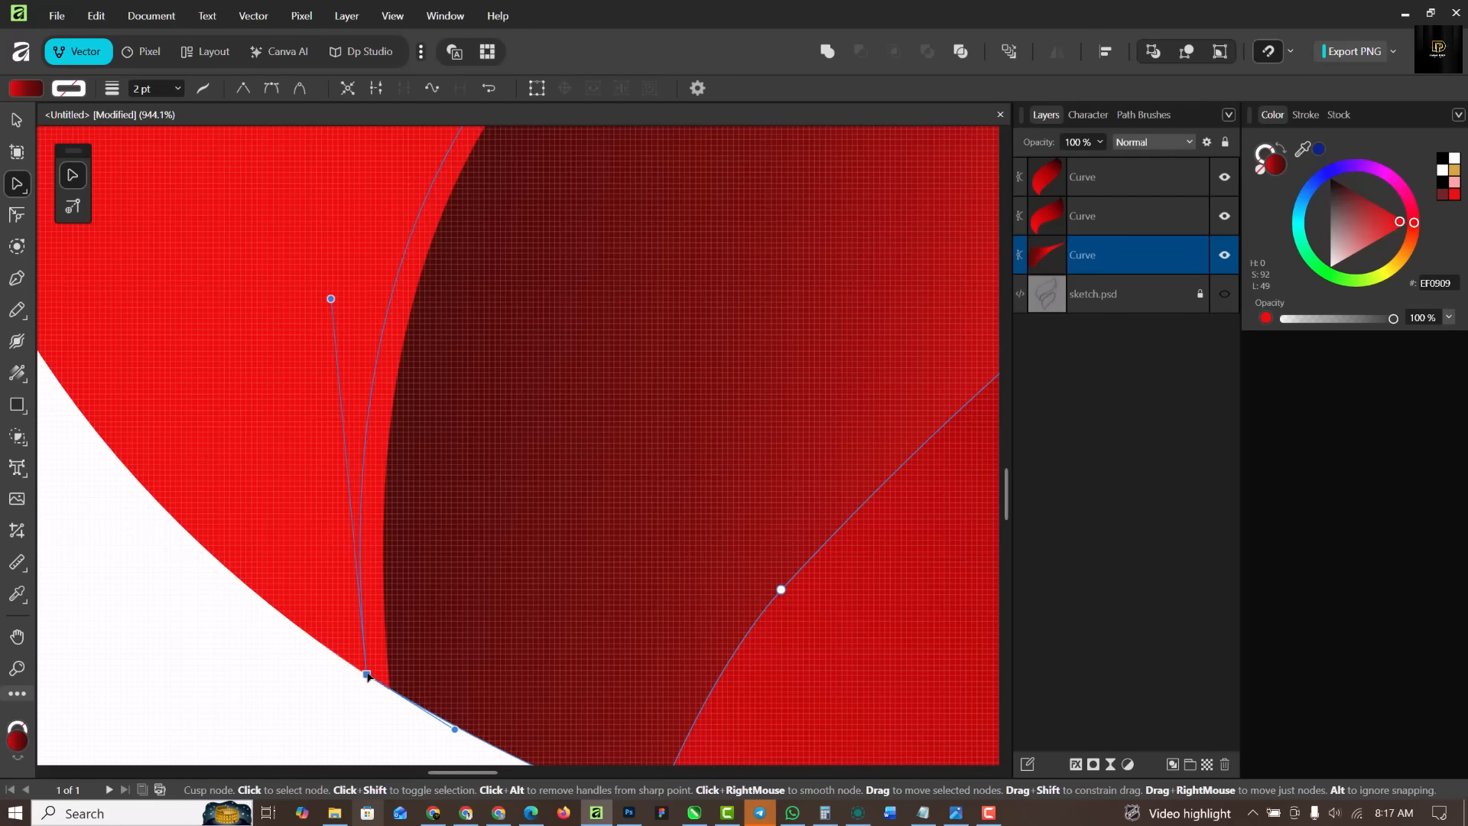
{"action": "scroll", "coordinate": [377, 592], "scroll_direction": "down", "scroll_amount": 6}
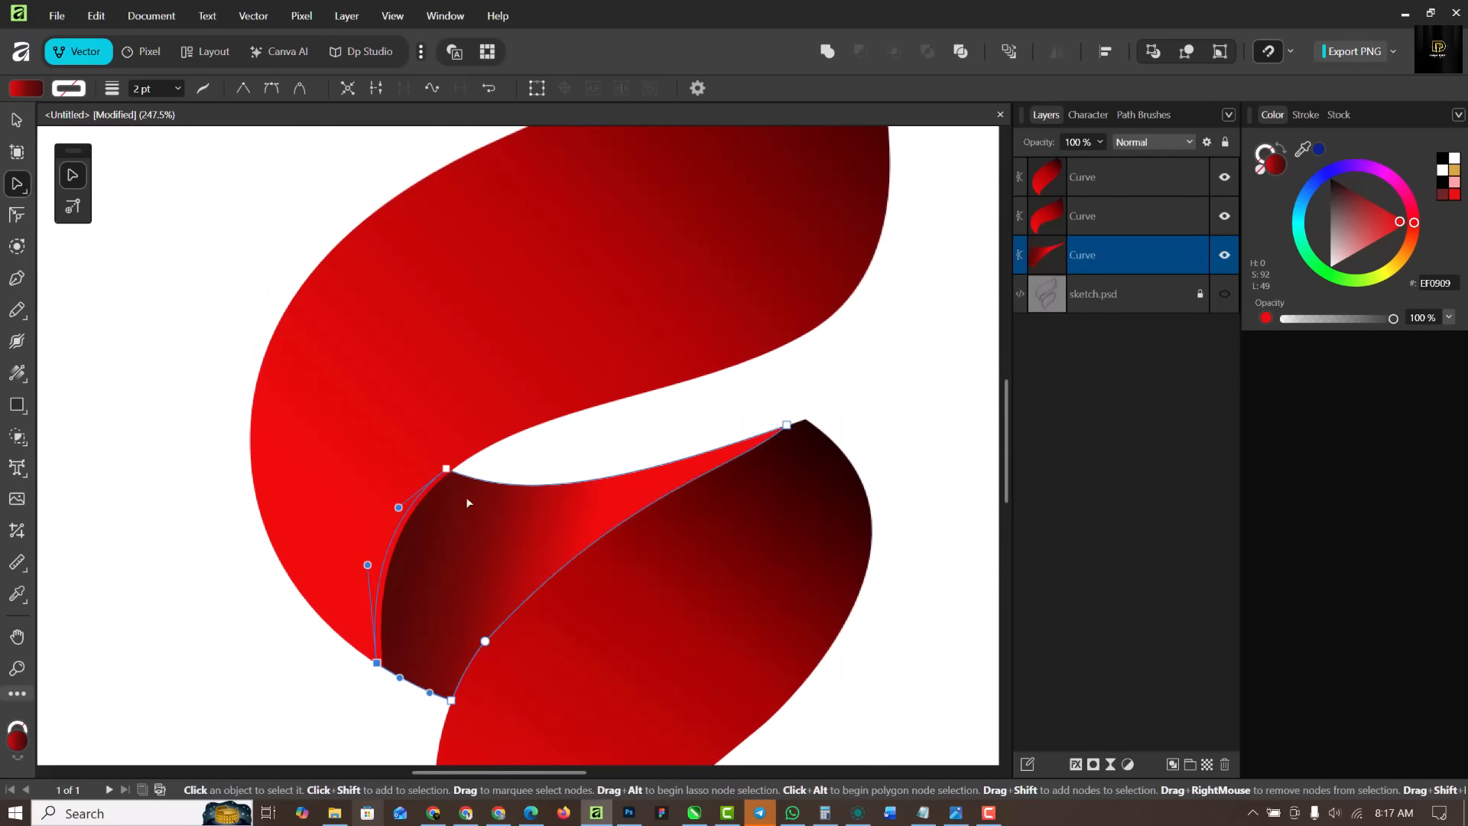
Move the fold's right tip node onto the lower shape's top corner and deselect the curve
{"action": "scroll", "coordinate": [466, 497], "scroll_direction": "up", "scroll_amount": 4}
{"action": "scroll", "coordinate": [465, 523], "scroll_direction": "down", "scroll_amount": 3}
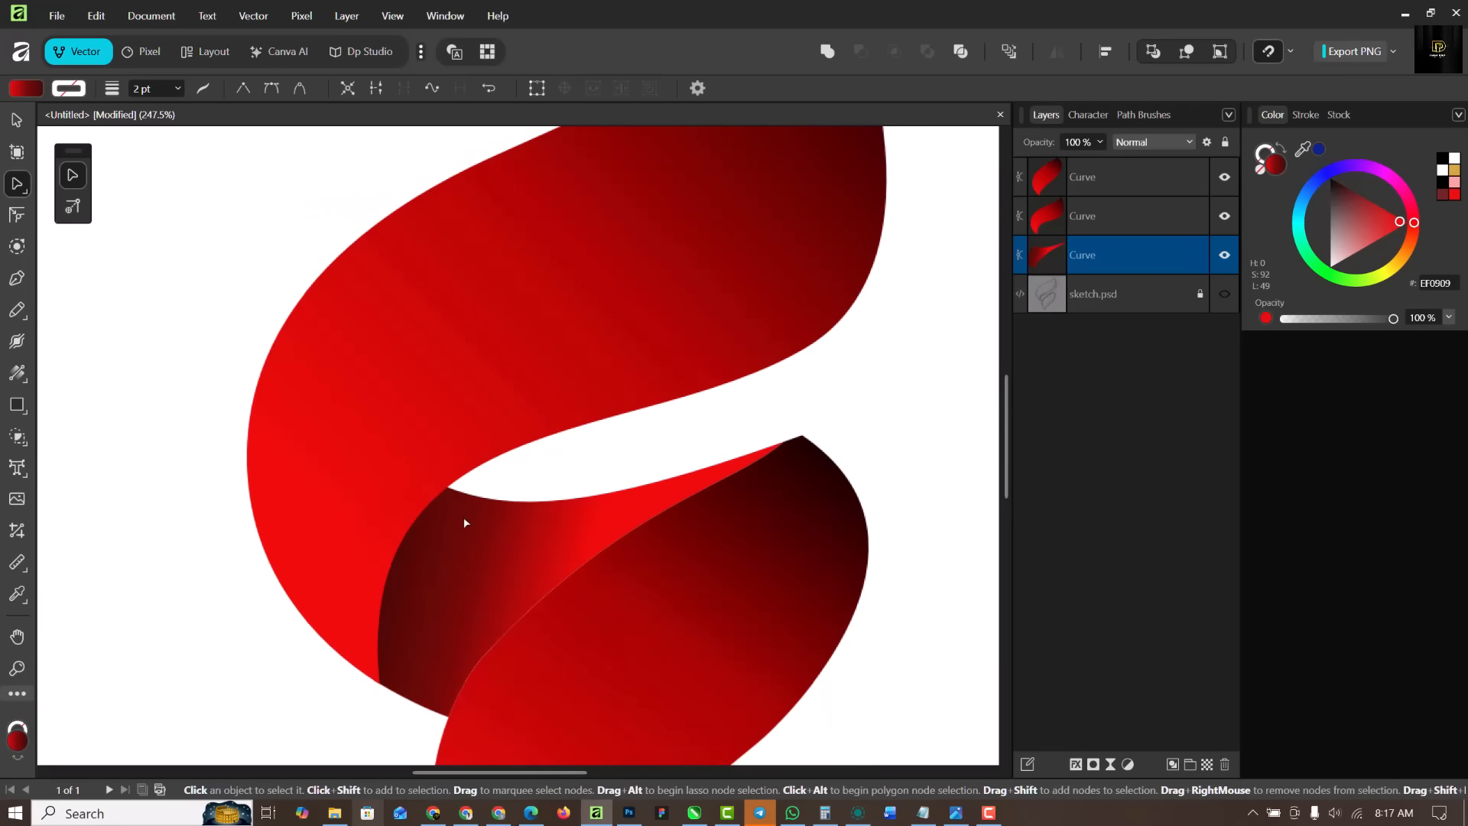
{"action": "scroll", "coordinate": [768, 442], "scroll_direction": "up", "scroll_amount": 5}
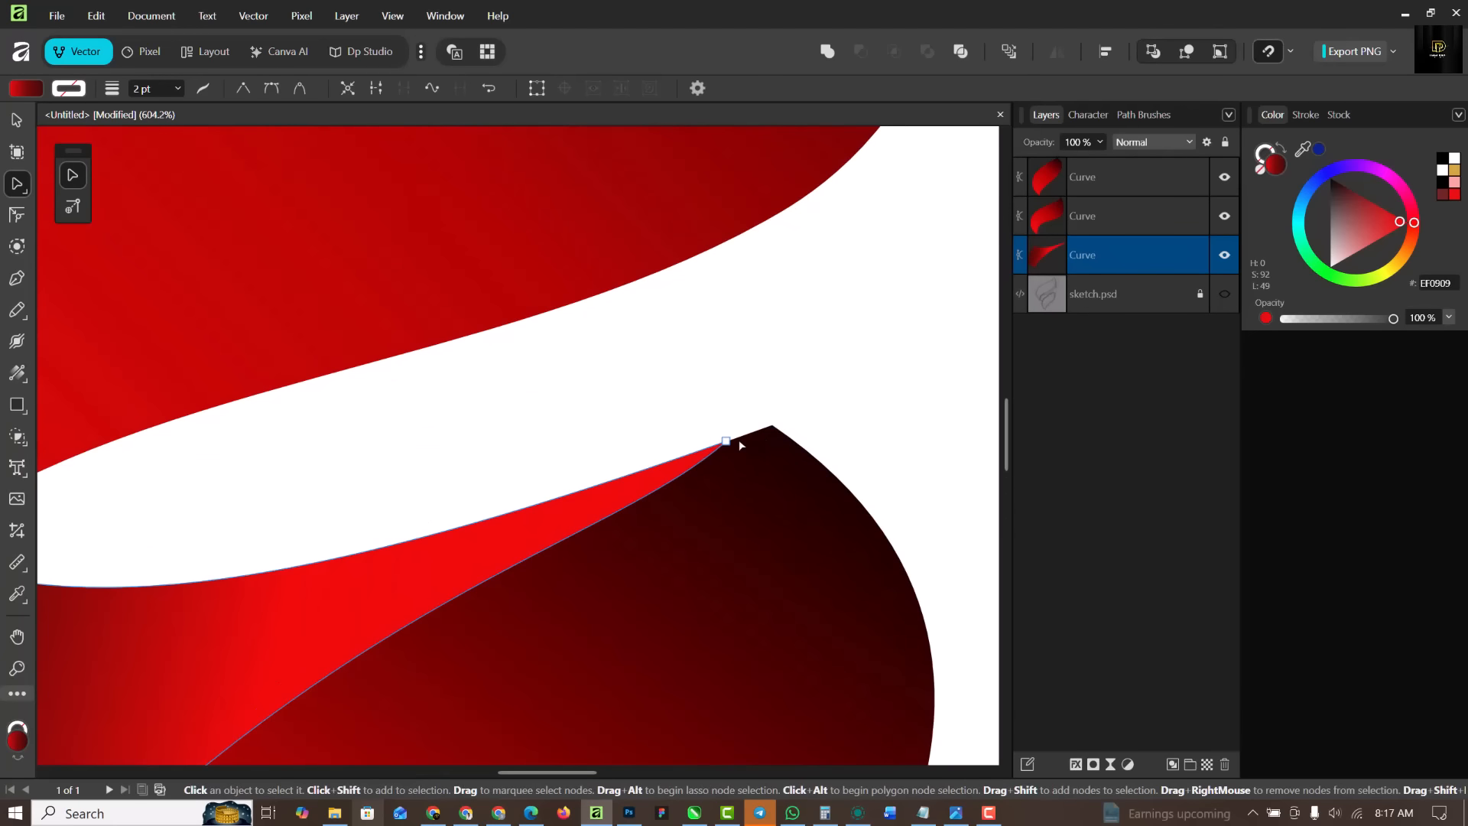
{"action": "left_click_drag", "start_coordinate": [726, 442], "coordinate": [773, 430]}
{"action": "scroll", "coordinate": [666, 462], "scroll_direction": "down", "scroll_amount": 6}
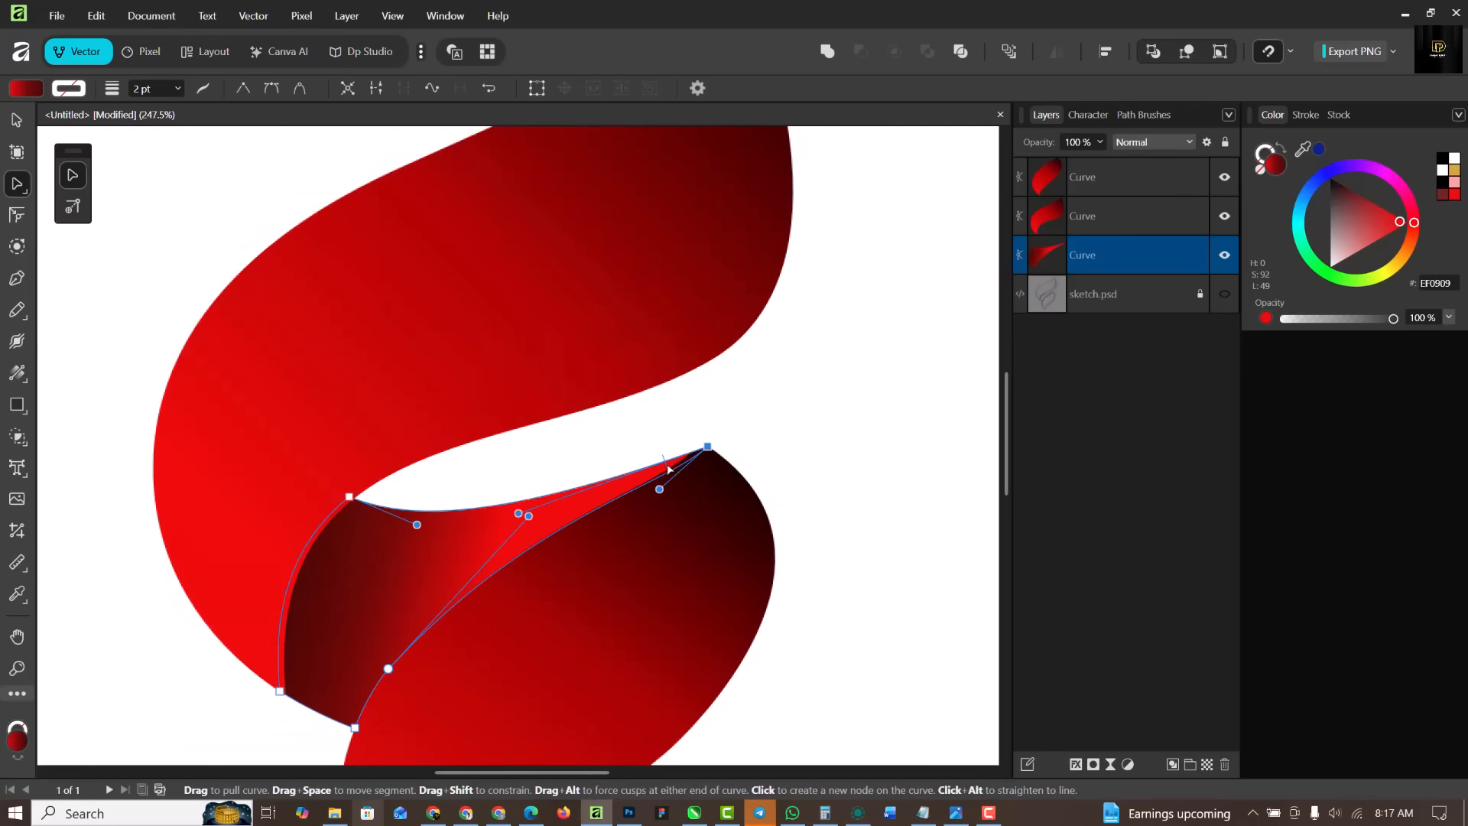
{"action": "left_click", "coordinate": [796, 513]}
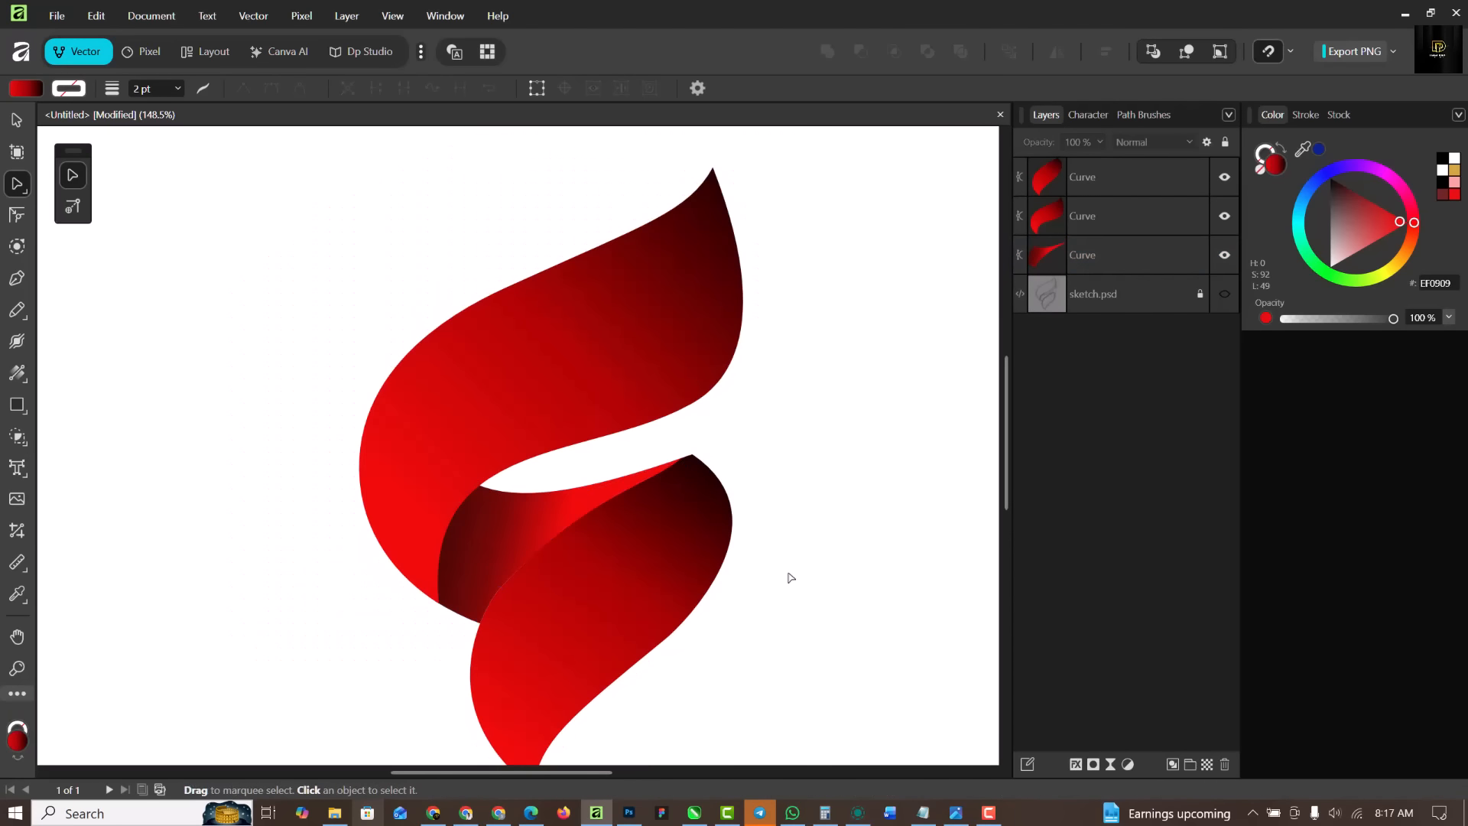
Adjust both handles of the fold's right tip node, pushing its lower edge further beneath the lower shape and slightly lowering its upper edge
{"action": "left_click", "coordinate": [685, 500]}
{"action": "scroll", "coordinate": [673, 488], "scroll_direction": "up", "scroll_amount": 5}
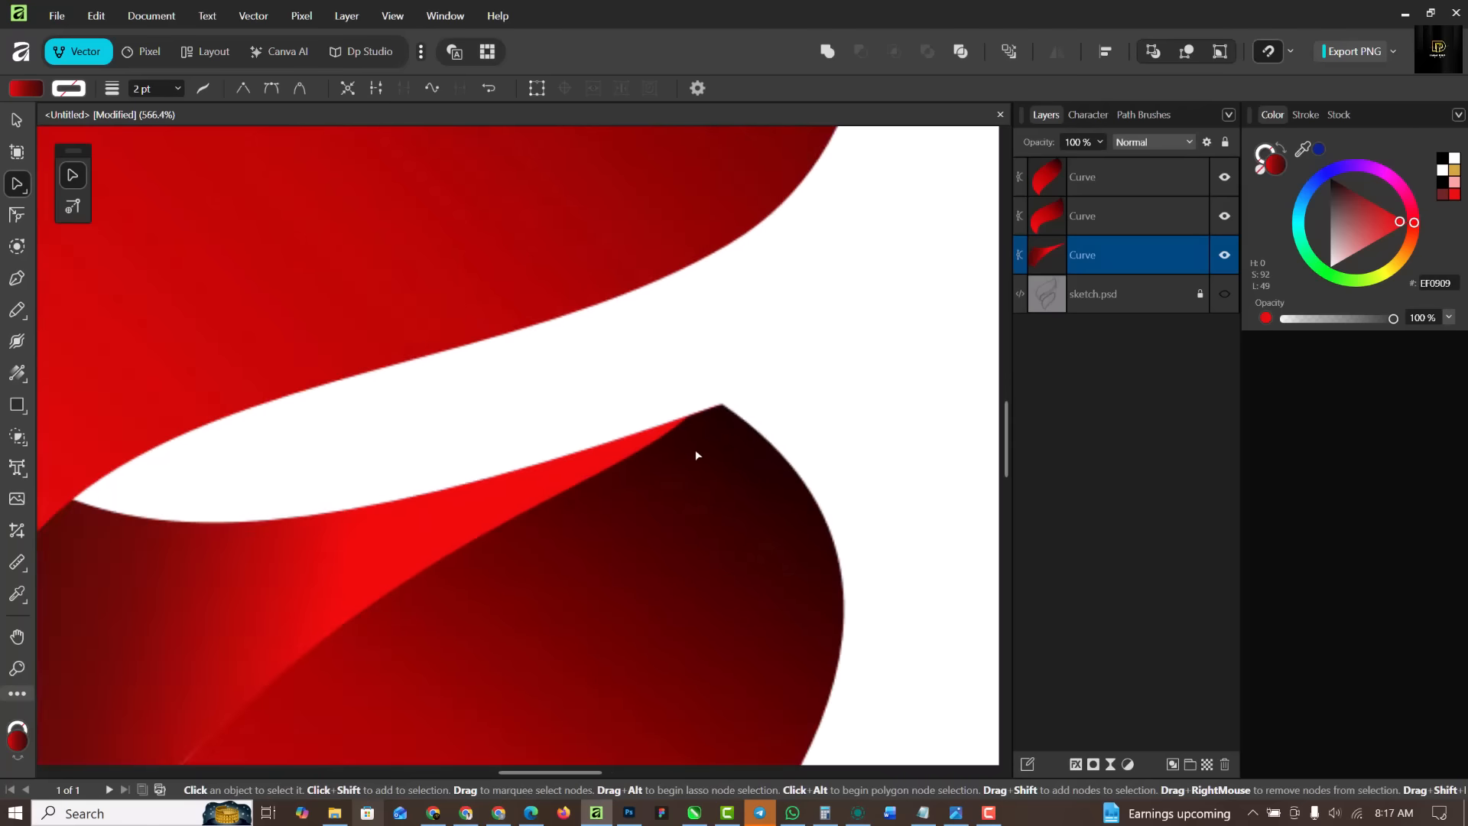
{"action": "scroll", "coordinate": [690, 443], "scroll_direction": "up", "scroll_amount": 2}
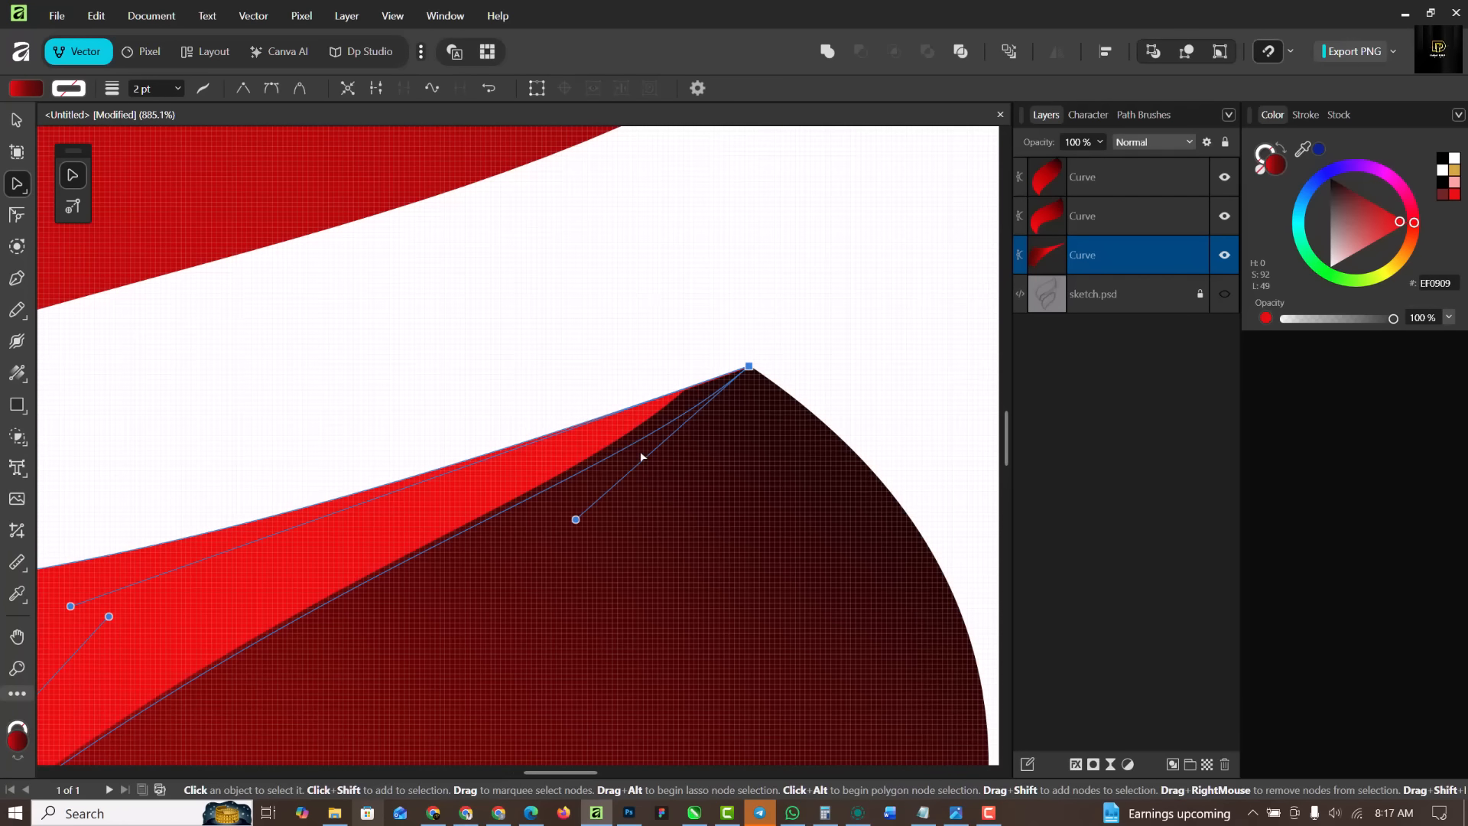
{"action": "left_click_drag", "start_coordinate": [576, 520], "coordinate": [591, 535]}
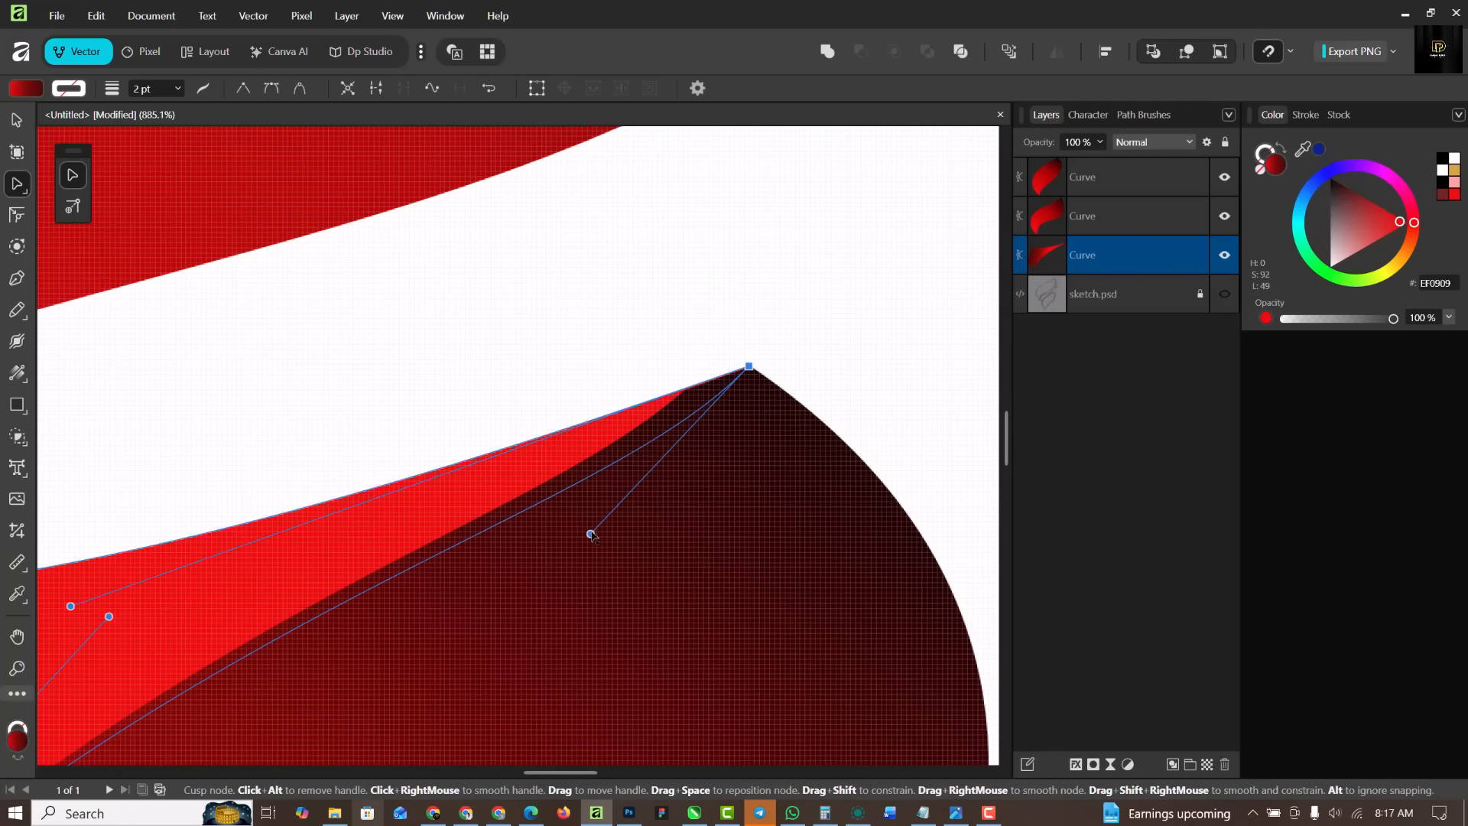
{"action": "scroll", "coordinate": [699, 466], "scroll_direction": "down", "scroll_amount": 1}
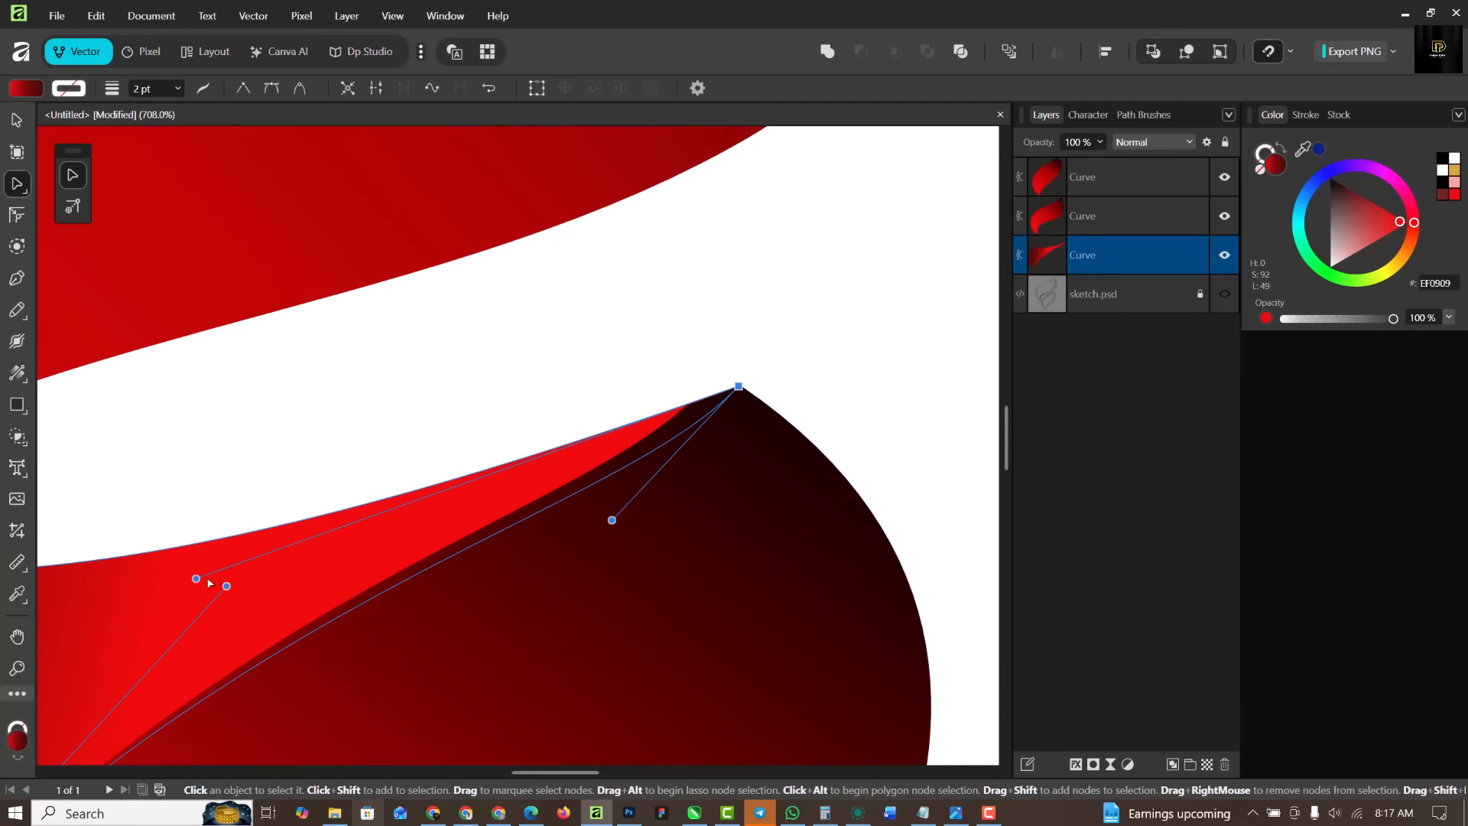
{"action": "left_click_drag", "start_coordinate": [197, 579], "coordinate": [237, 595]}
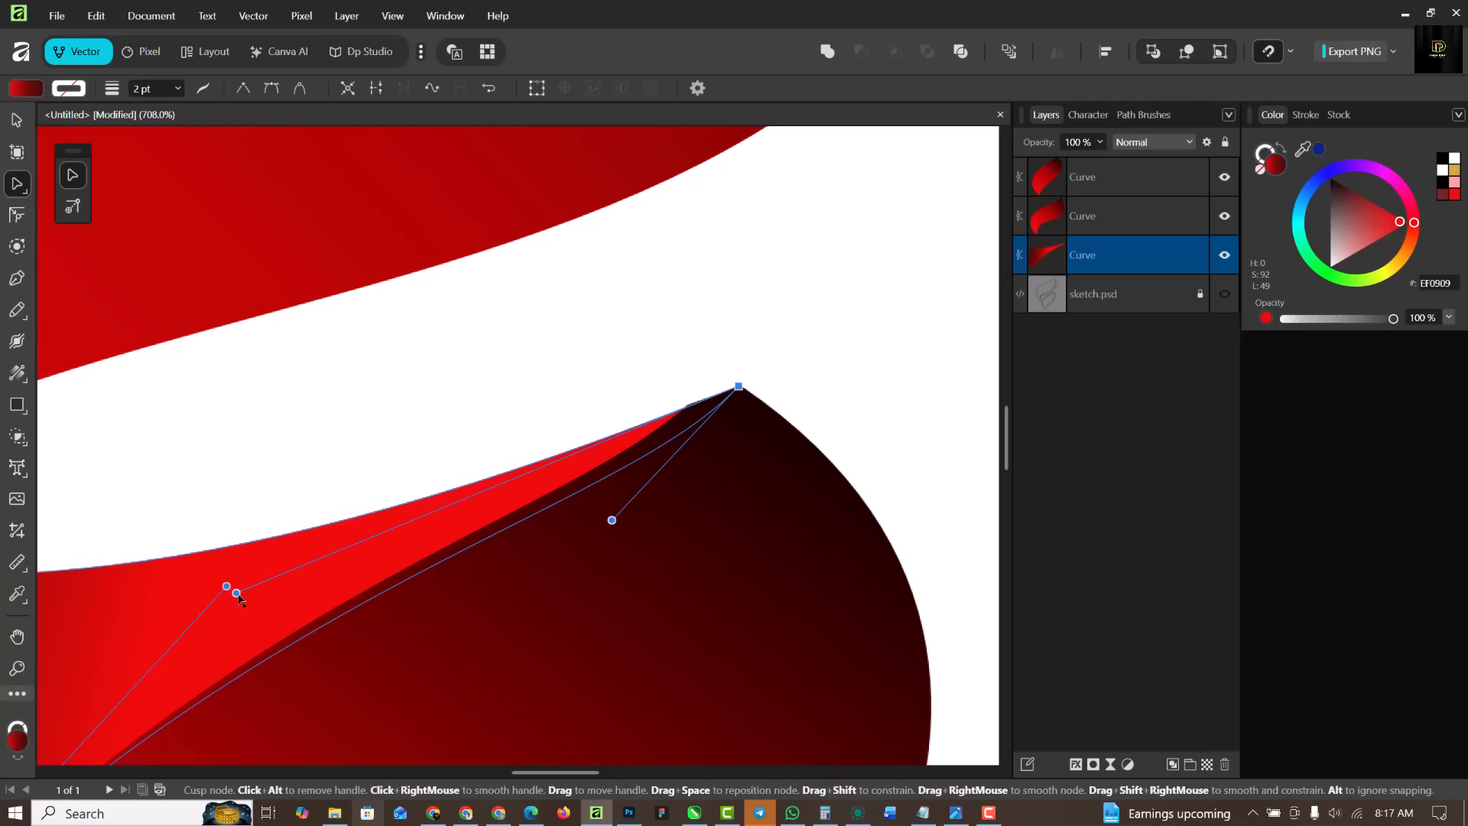
{"action": "scroll", "coordinate": [694, 459], "scroll_direction": "down", "scroll_amount": 6}
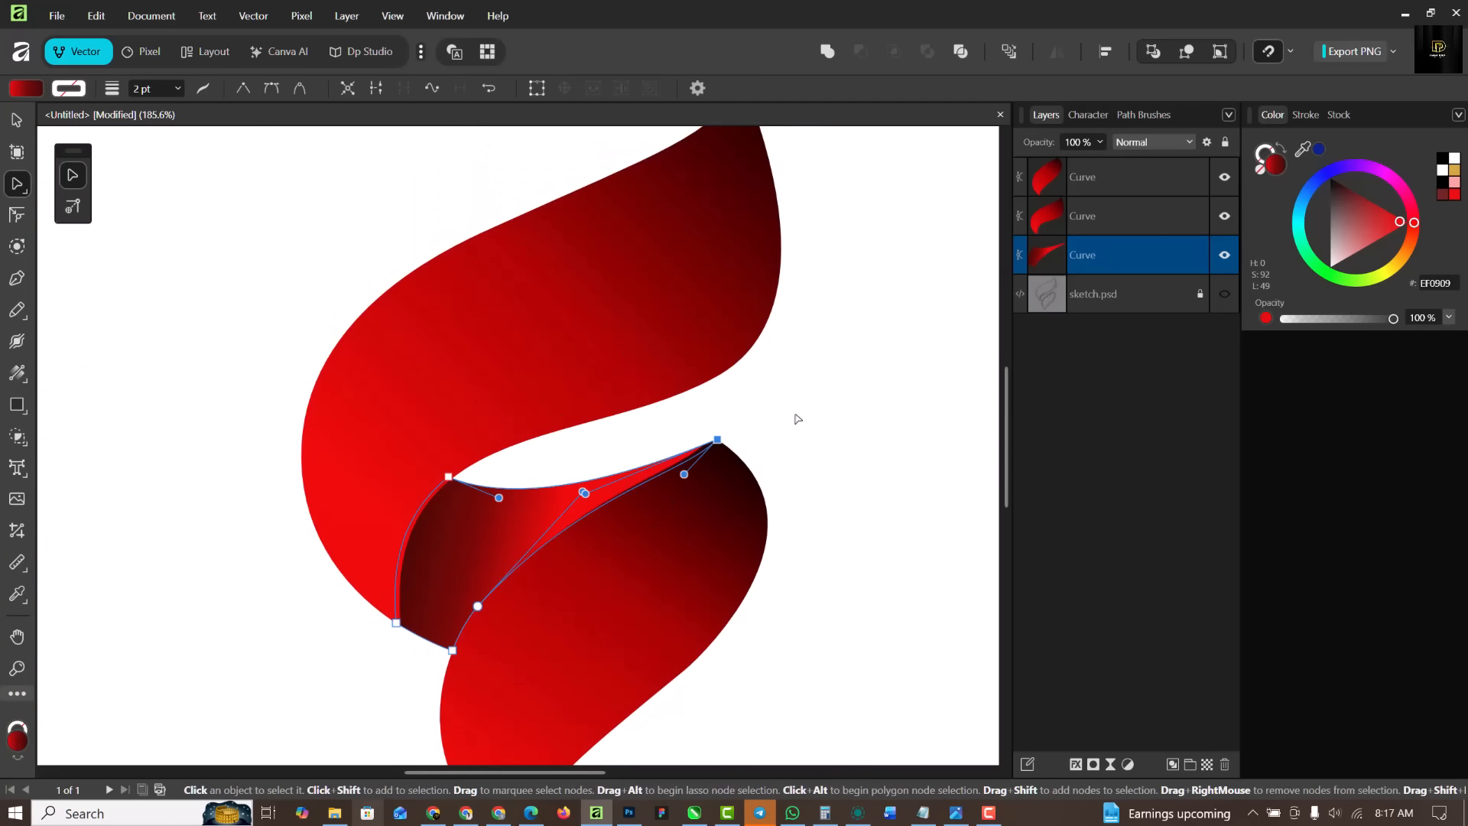
{"action": "left_click", "coordinate": [860, 396]}
{"action": "scroll", "coordinate": [515, 458], "scroll_direction": "down", "scroll_amount": 2}
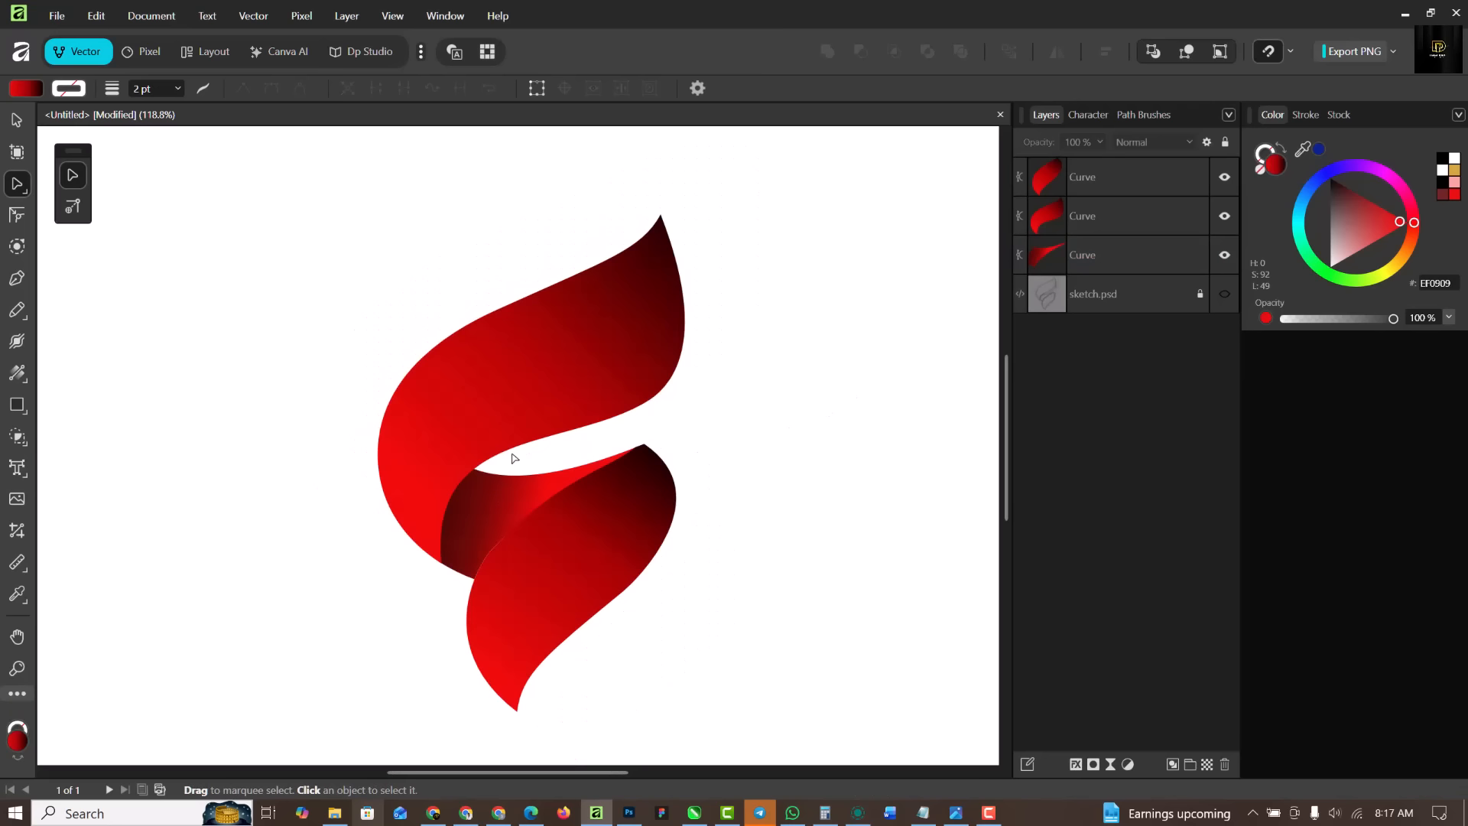
{"action": "left_click", "coordinate": [537, 364]}
{"action": "left_click", "coordinate": [526, 494]}
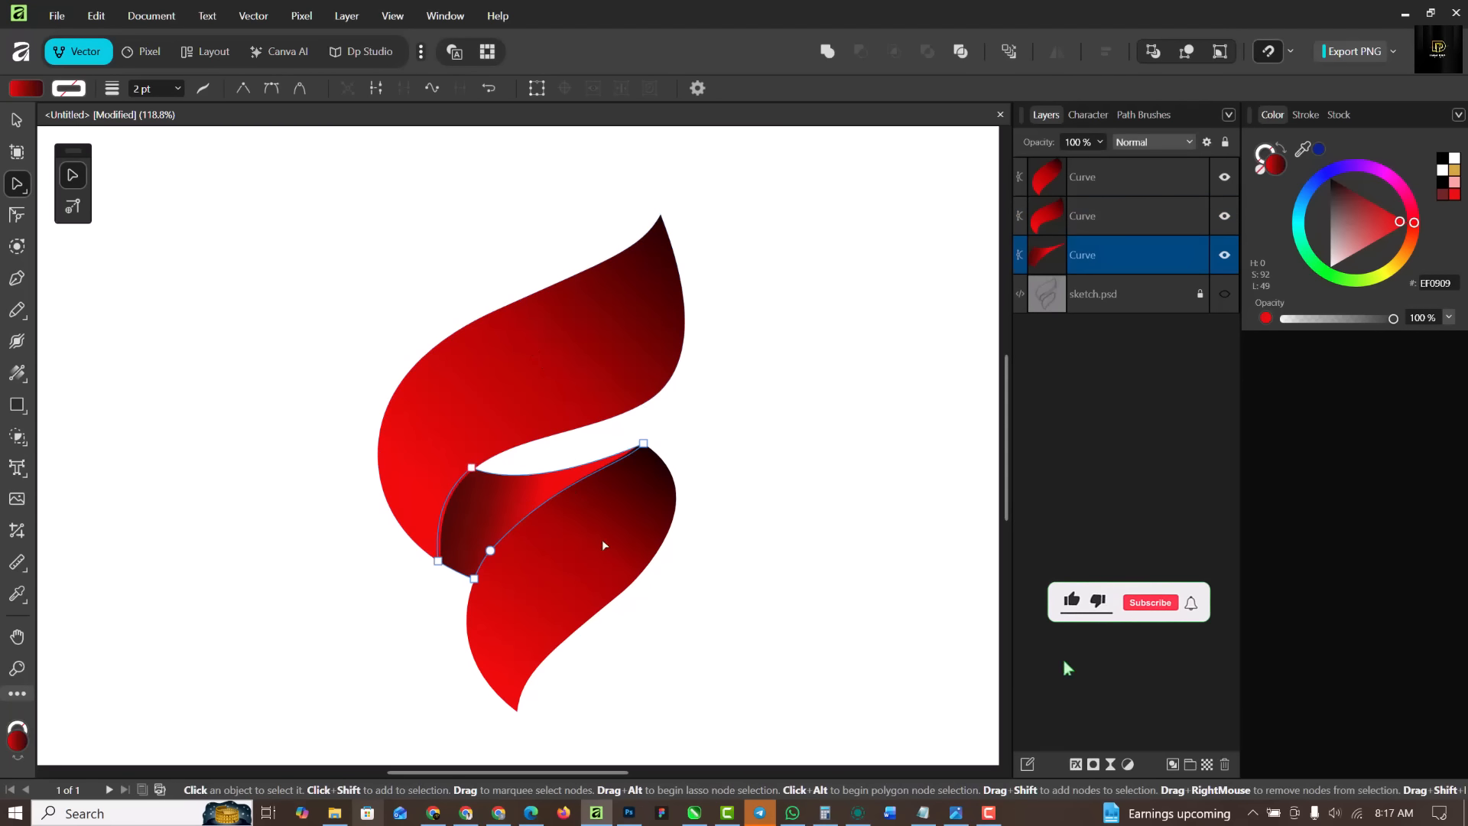
{"action": "left_click", "coordinate": [612, 562]}
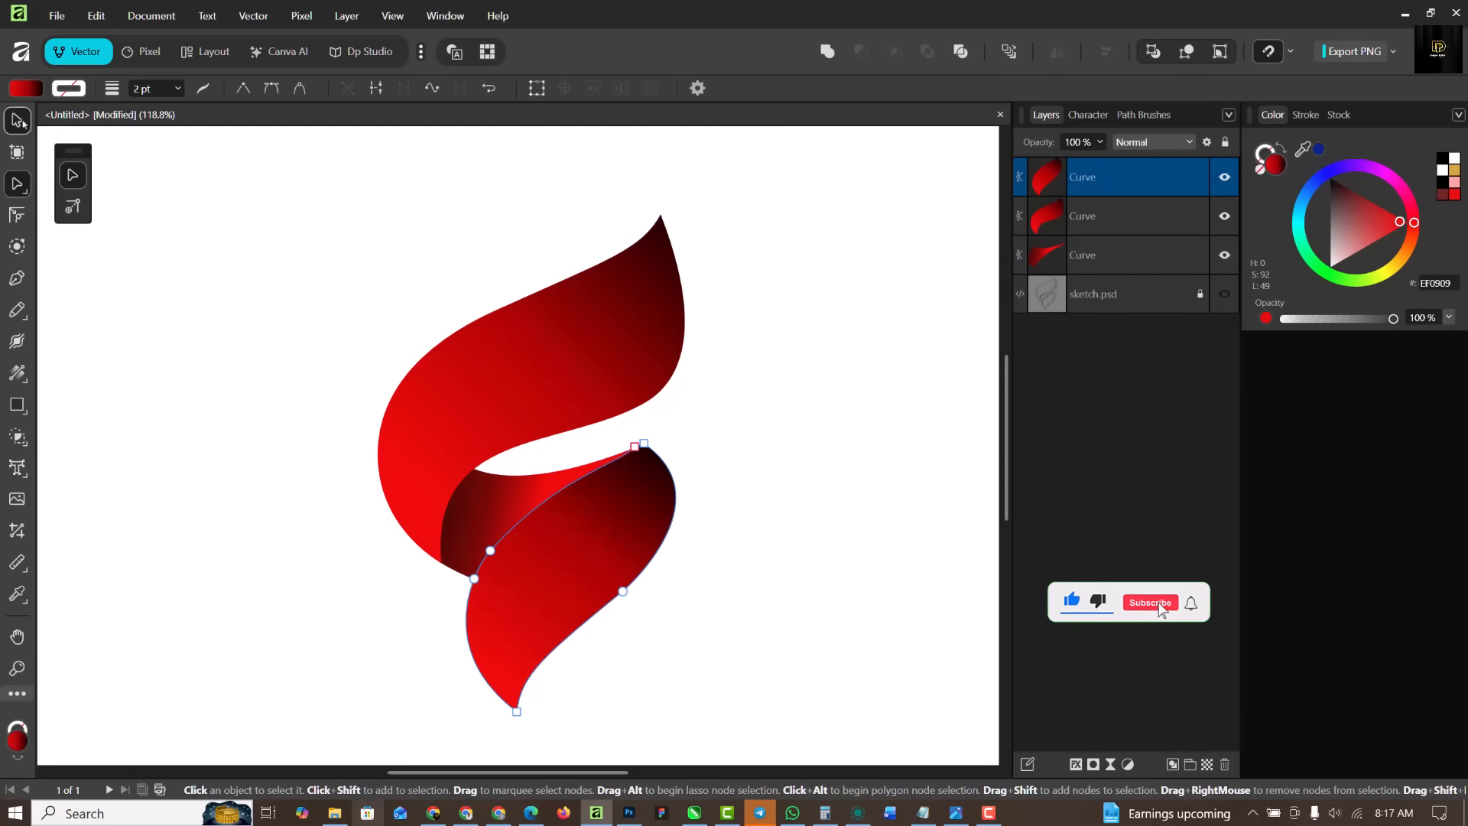
{"action": "left_click", "coordinate": [18, 120]}
{"action": "left_click", "coordinate": [777, 349]}
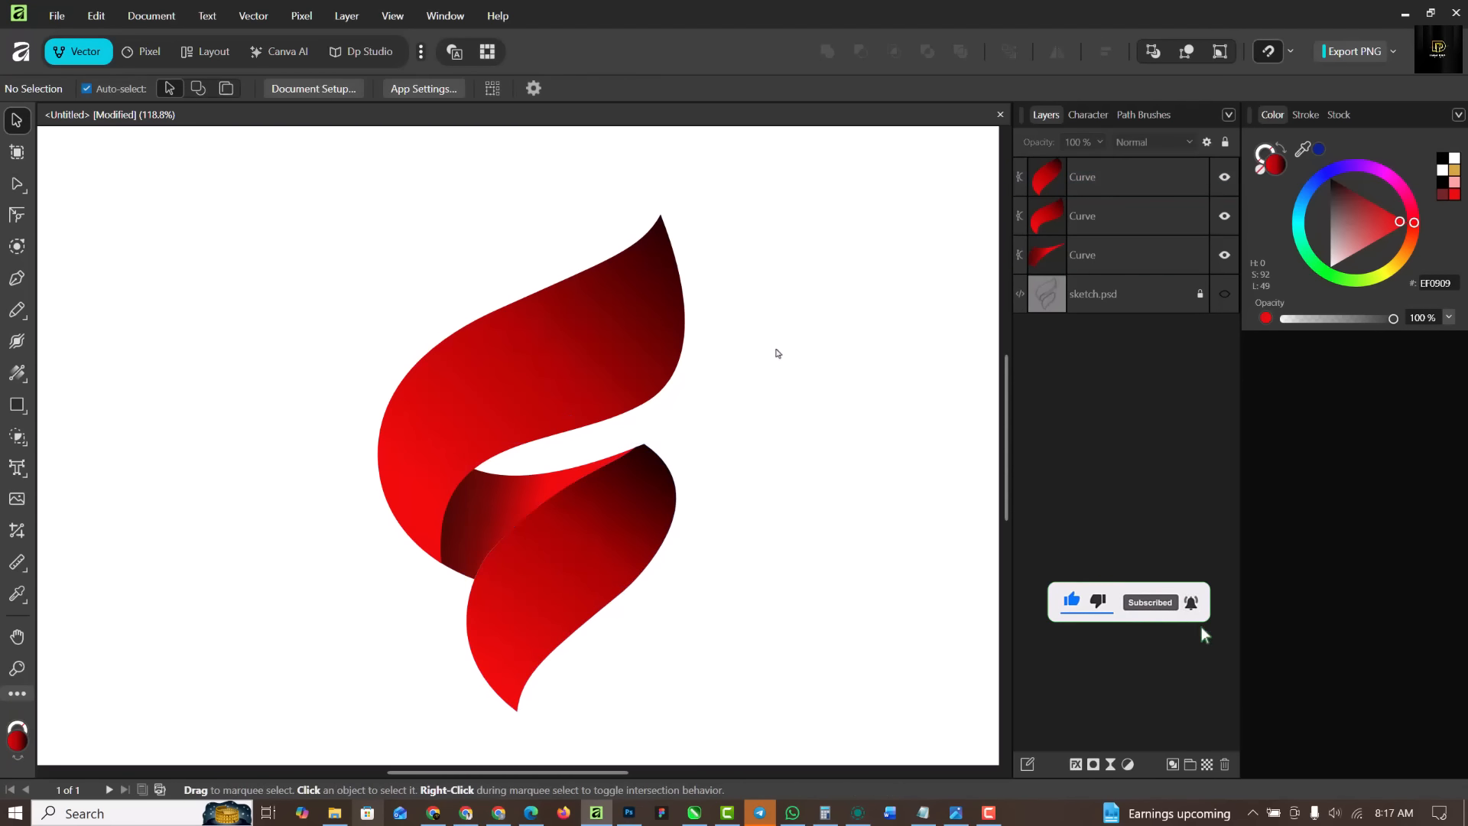
Try to round the lower shape's right side by pulling the upper handle of its lower-right node outward
{"action": "left_click", "coordinate": [610, 540]}
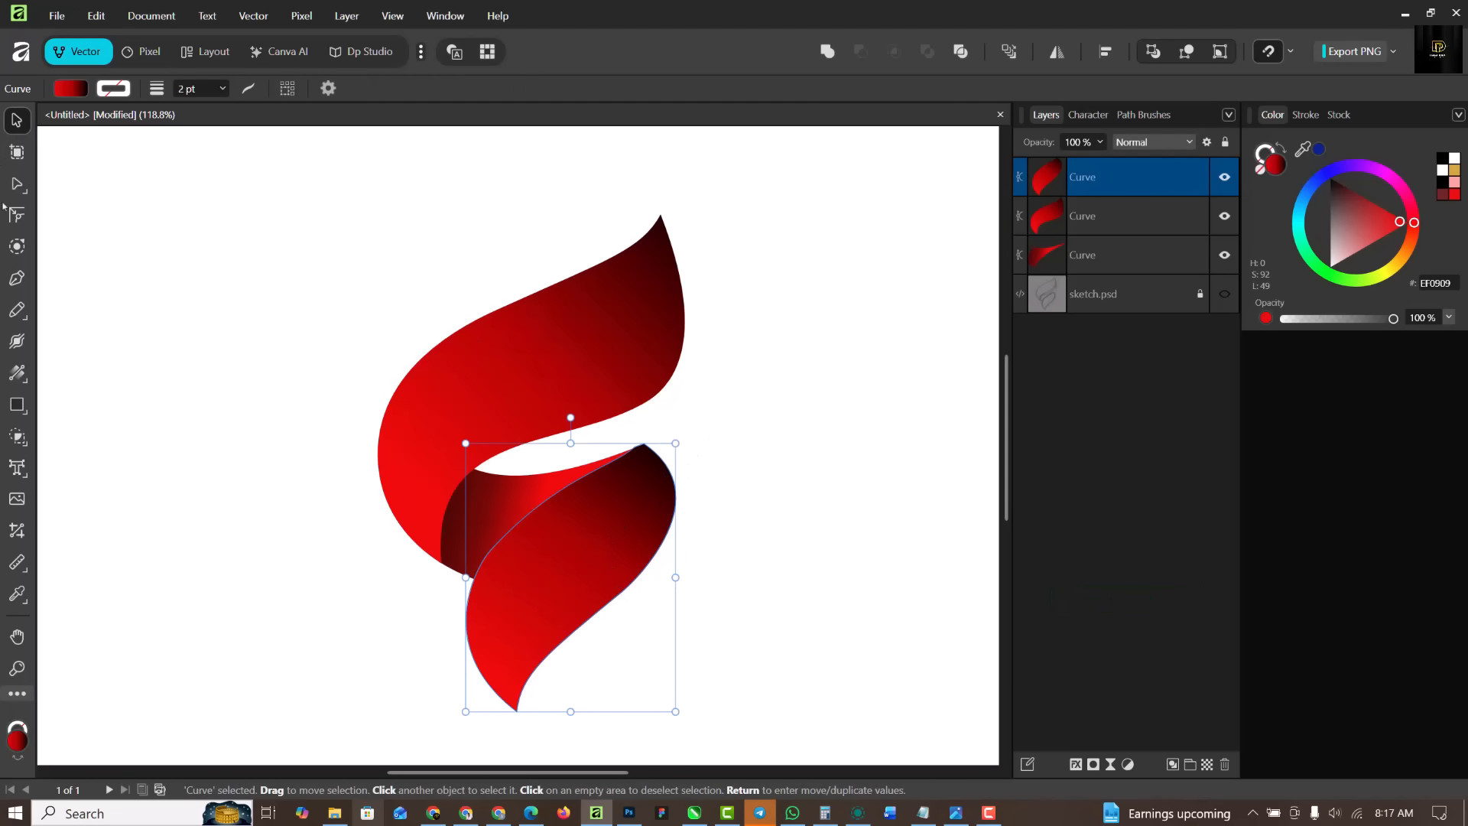
{"action": "key", "text": "a"}
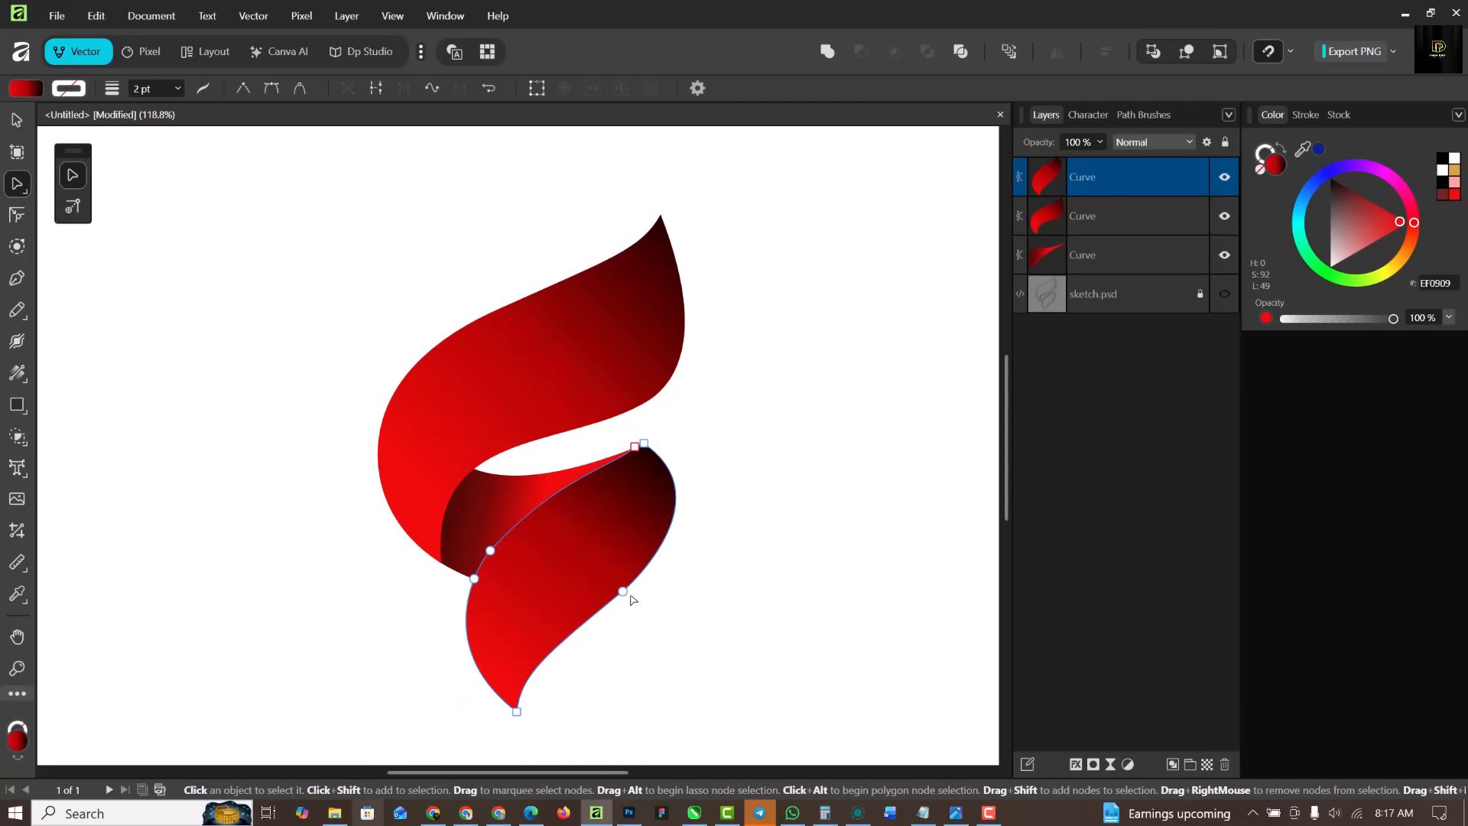
{"action": "left_click", "coordinate": [624, 592]}
{"action": "scroll", "coordinate": [624, 595], "scroll_direction": "up", "scroll_amount": 3}
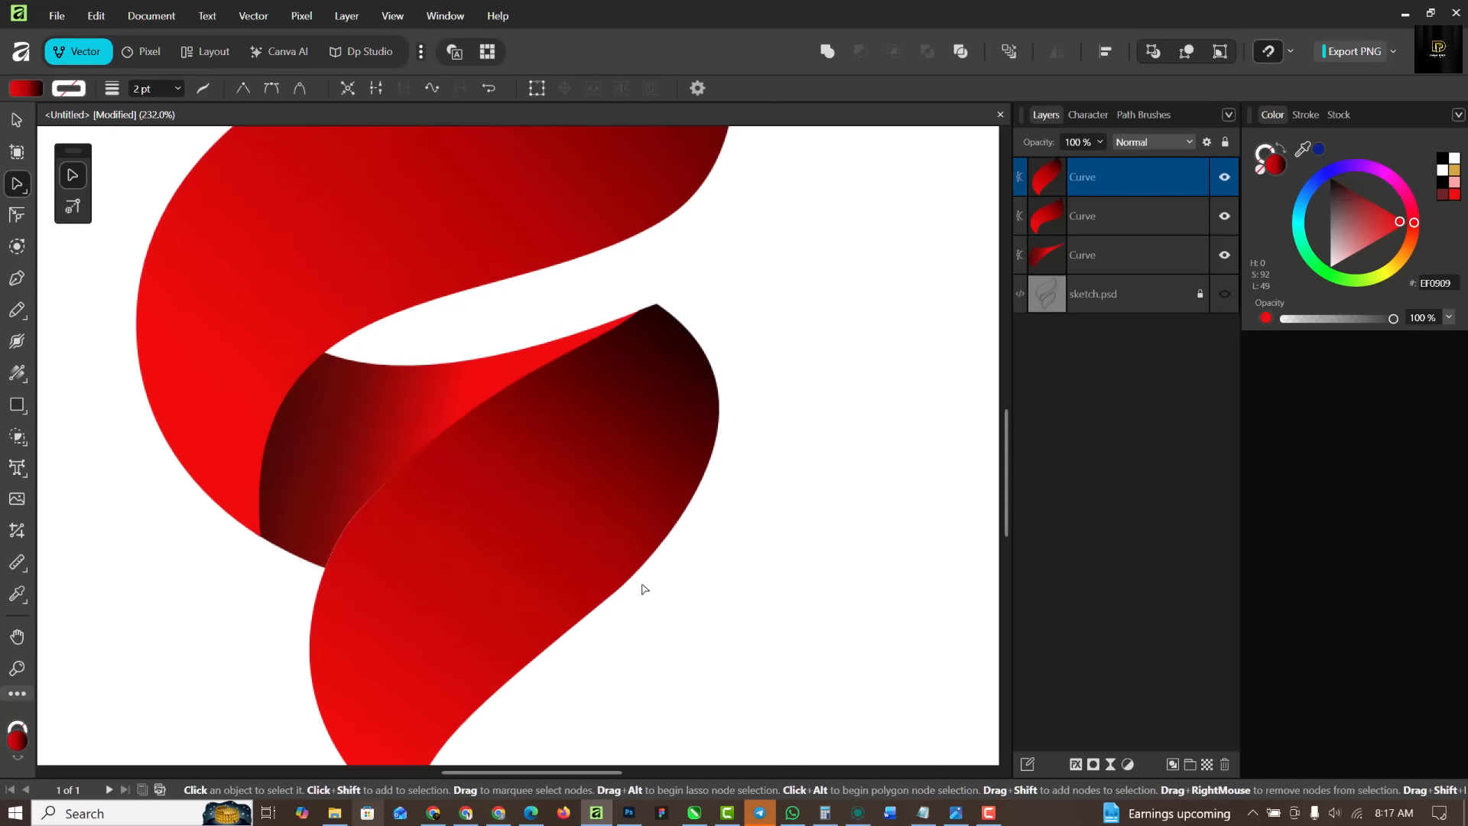
{"action": "left_click_drag", "start_coordinate": [616, 592], "coordinate": [694, 581]}
{"action": "scroll", "coordinate": [510, 479], "scroll_direction": "down", "scroll_amount": 3}
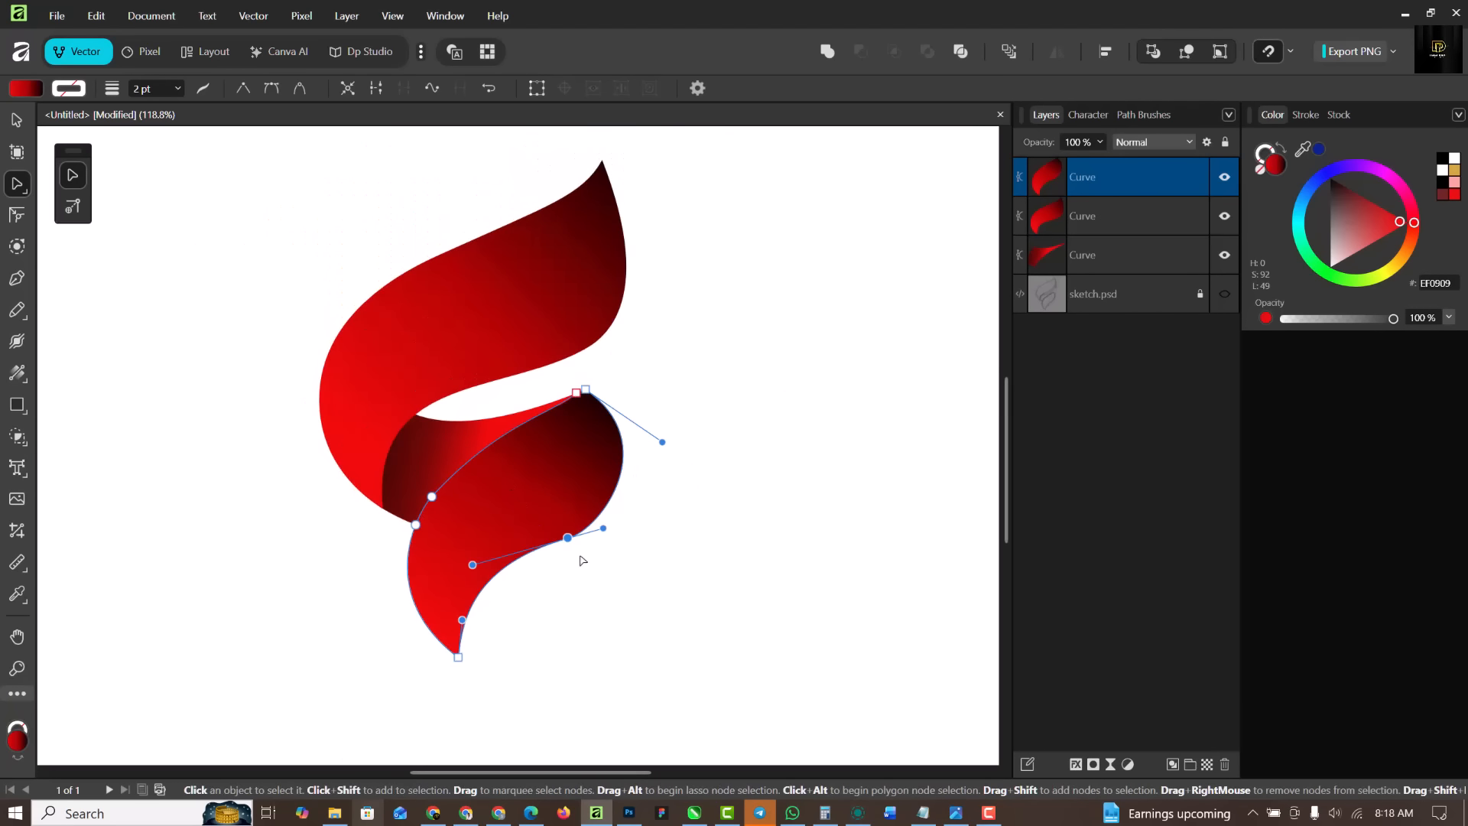
{"action": "scroll", "coordinate": [580, 557], "scroll_direction": "up", "scroll_amount": 2}
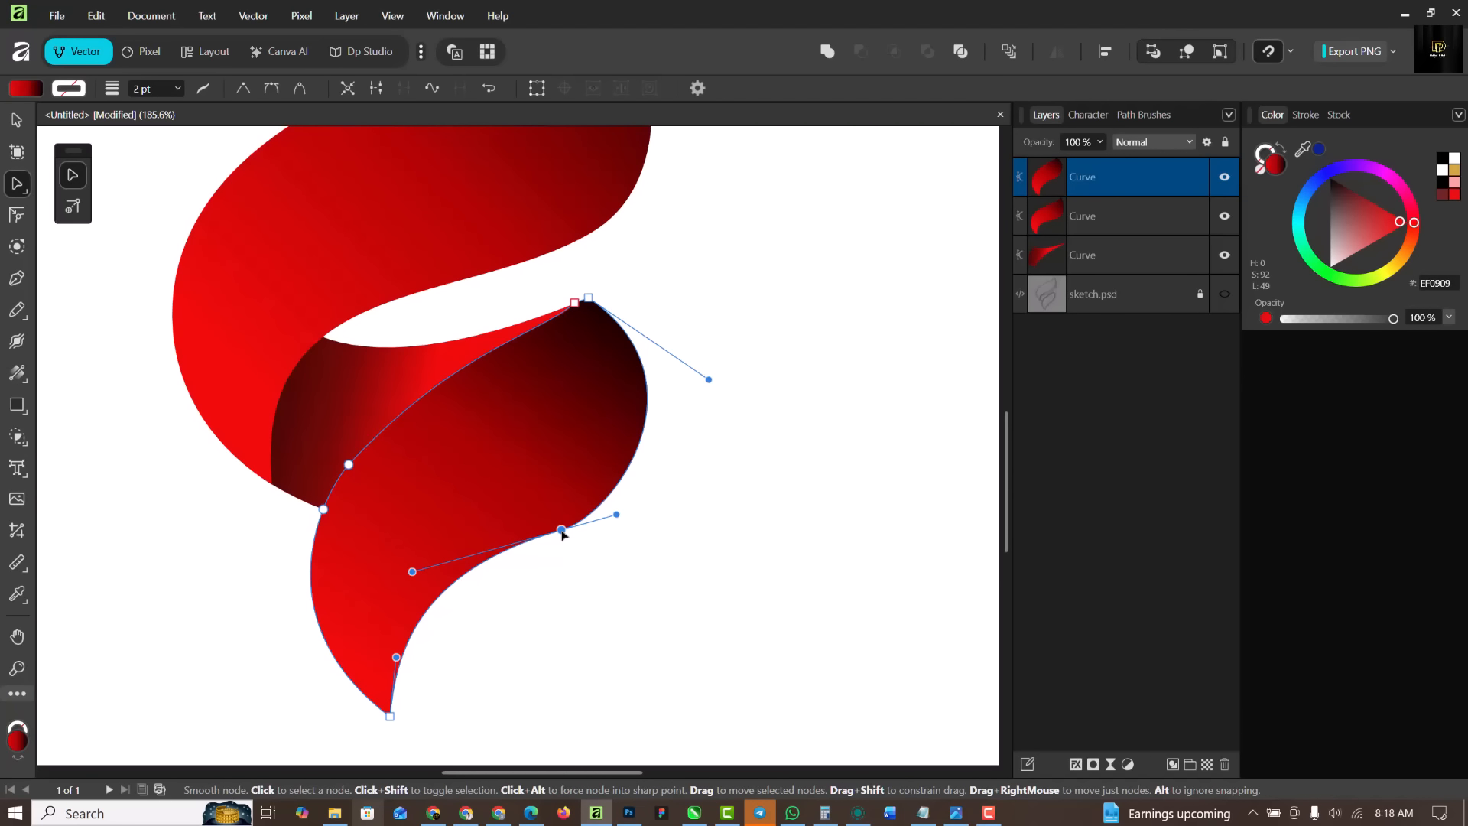
{"action": "key", "text": "ctrl+z"}
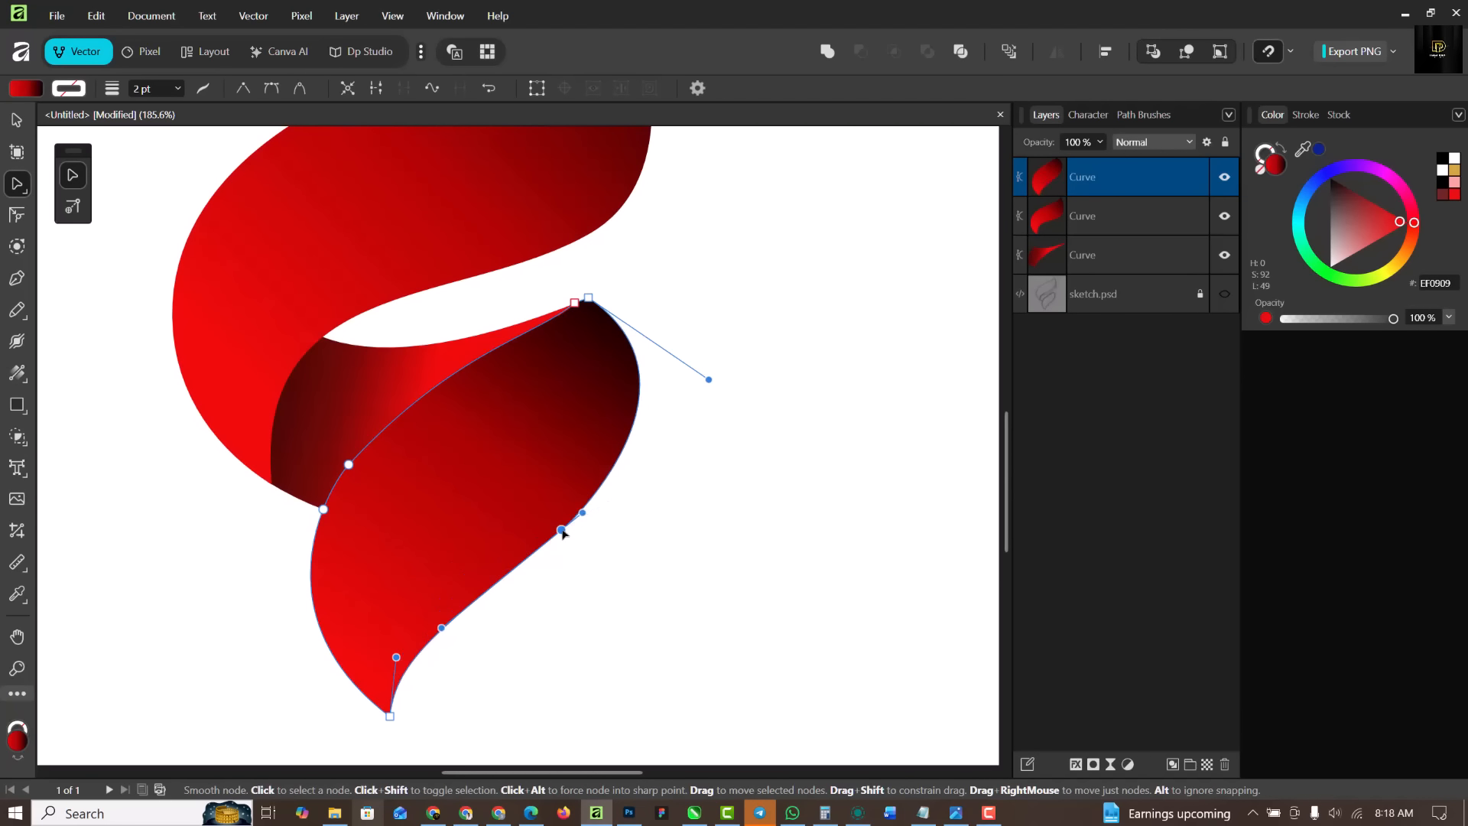
Smooth the lower shape's outline and pull its lower-right node's upper handle outward to give the right side a fuller curve
{"action": "left_click_drag", "start_coordinate": [583, 513], "coordinate": [594, 509]}
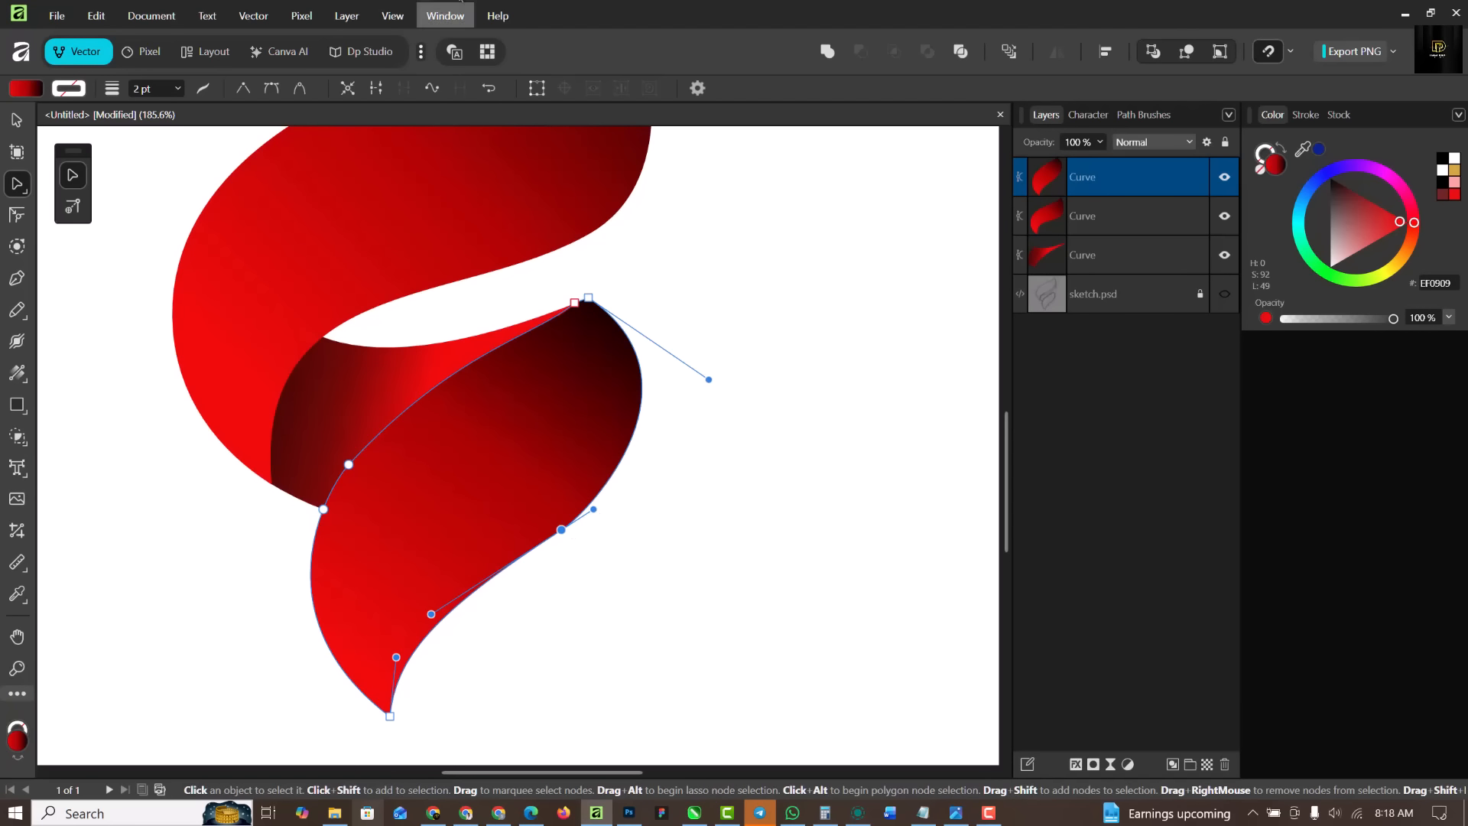
{"action": "left_click", "coordinate": [433, 89]}
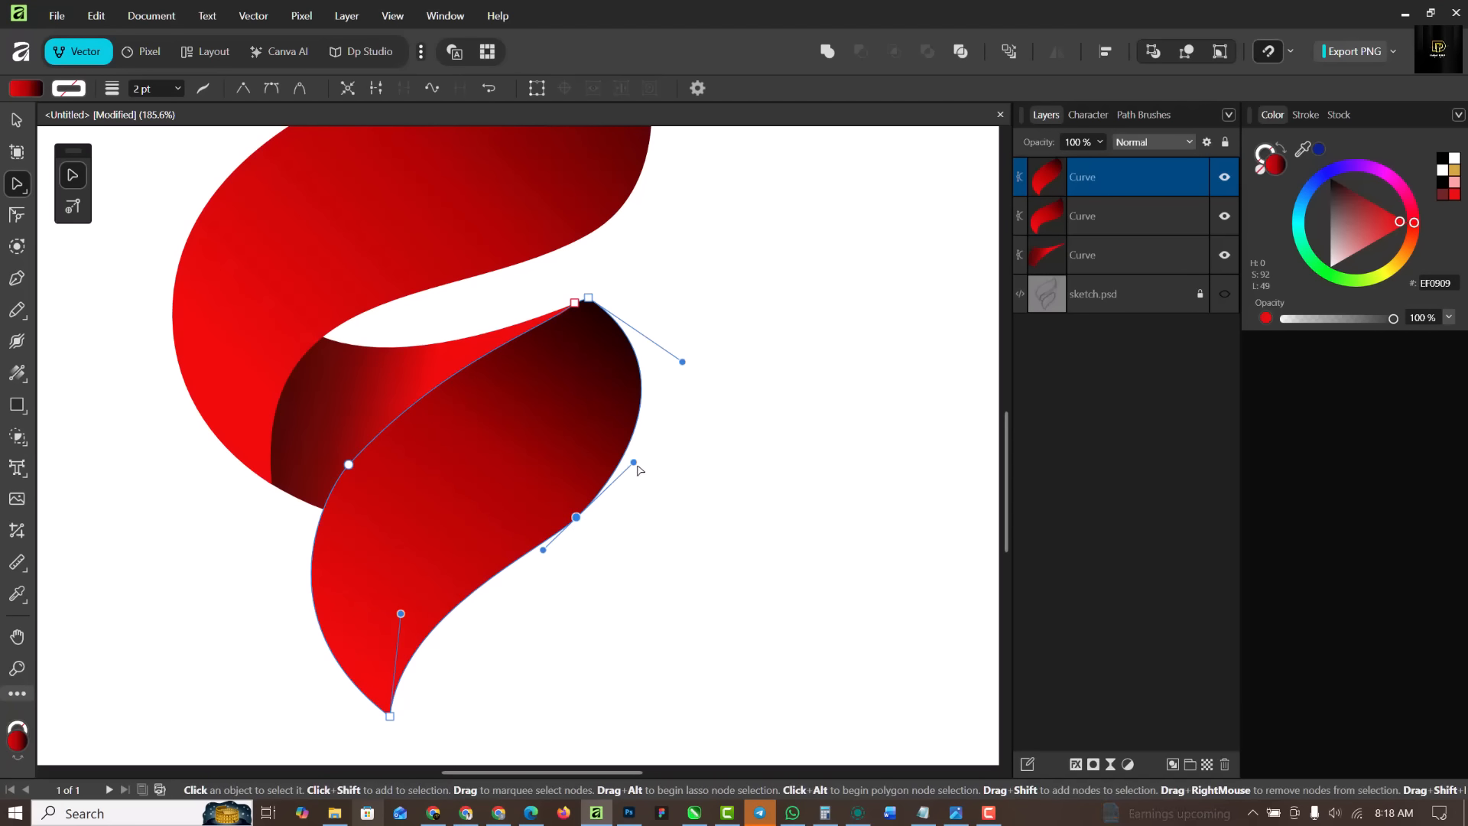
{"action": "left_click_drag", "start_coordinate": [634, 462], "coordinate": [654, 458]}
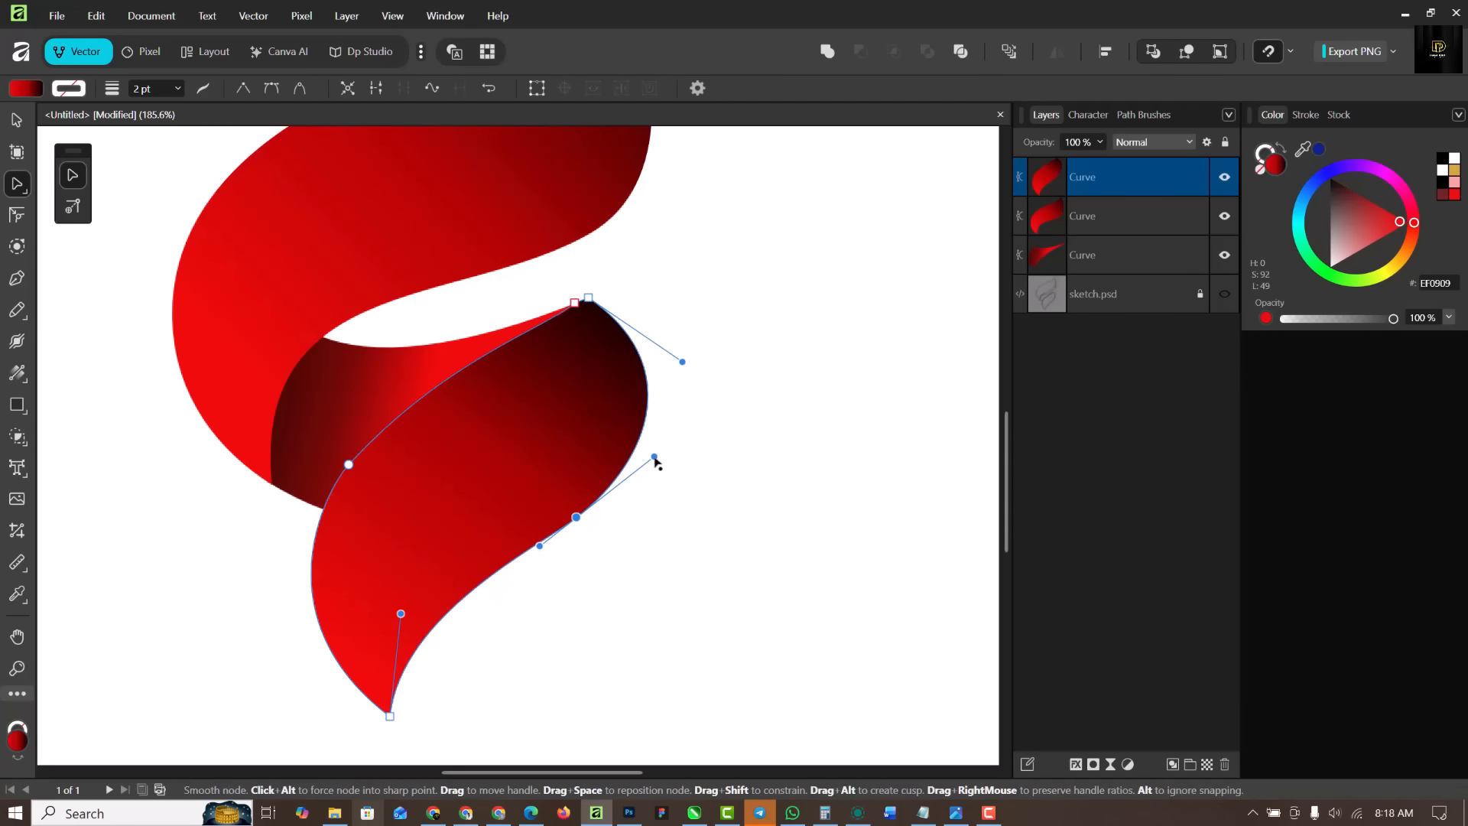
{"action": "left_click", "coordinate": [703, 616]}
{"action": "scroll", "coordinate": [584, 497], "scroll_direction": "down", "scroll_amount": 2}
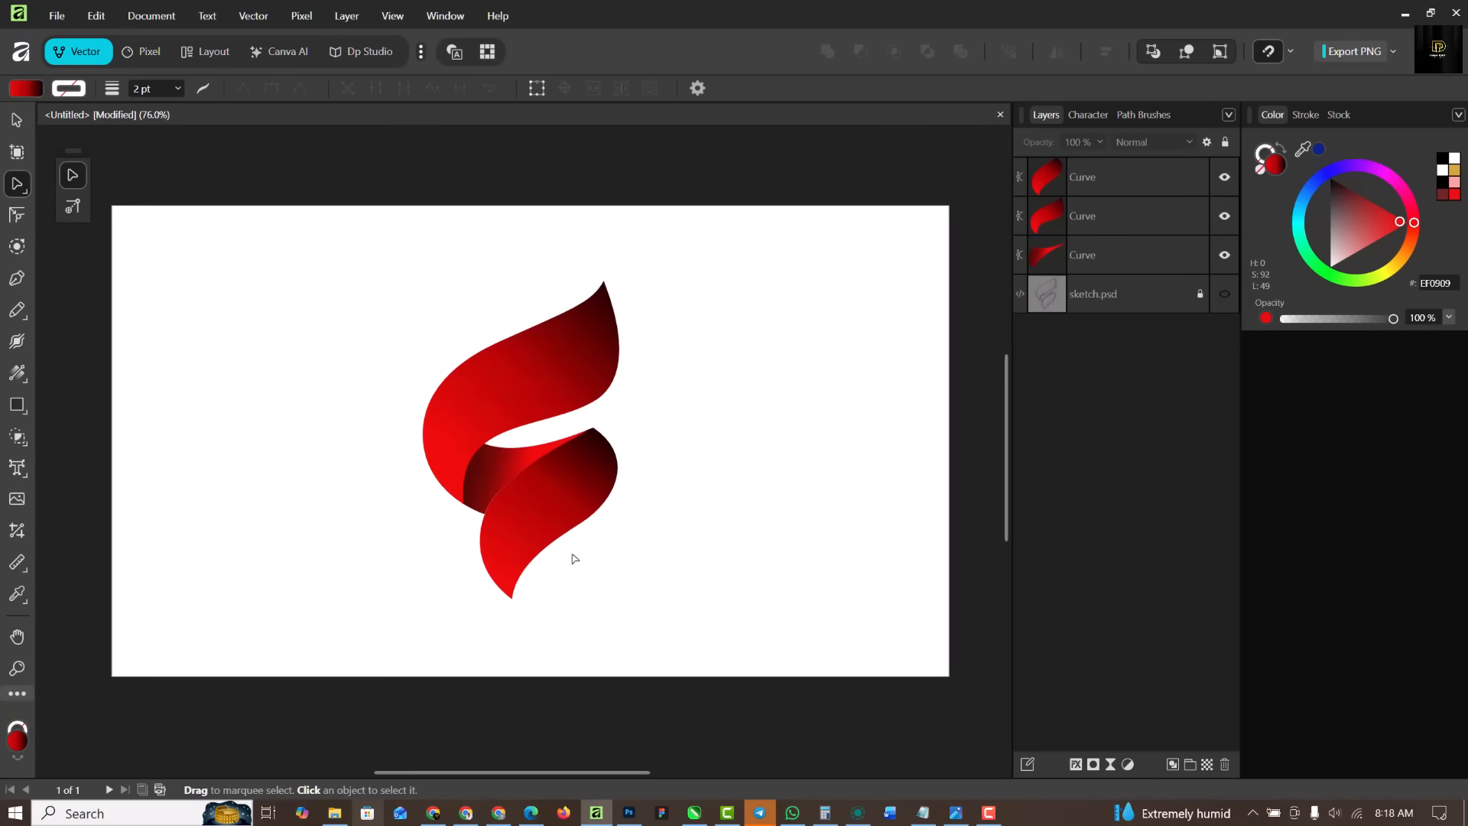
{"action": "left_click", "coordinate": [543, 509]}
{"action": "scroll", "coordinate": [583, 505], "scroll_direction": "up", "scroll_amount": 2}
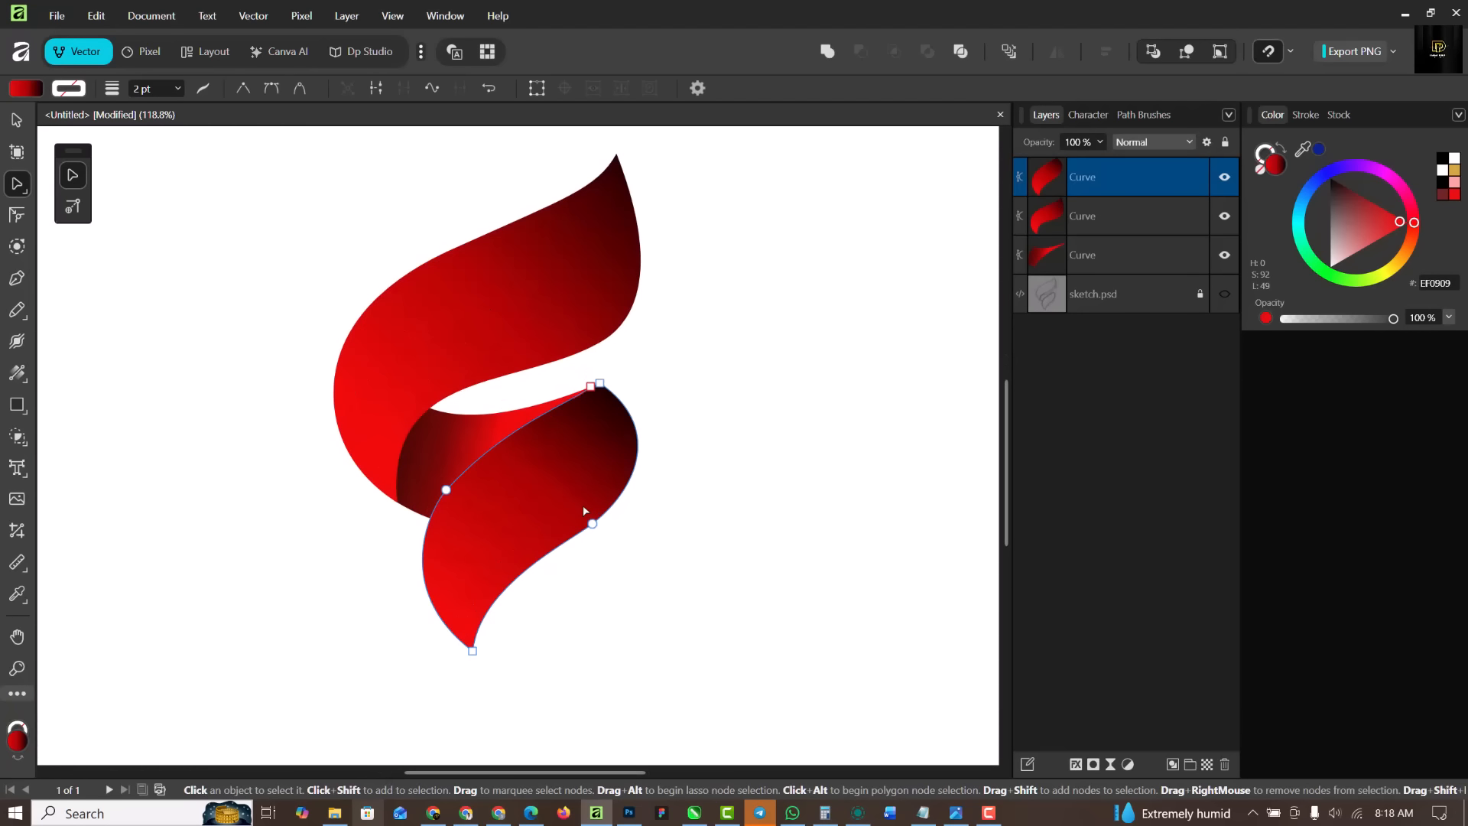
{"action": "left_click", "coordinate": [760, 545]}
{"action": "scroll", "coordinate": [456, 514], "scroll_direction": "down", "scroll_amount": 2}
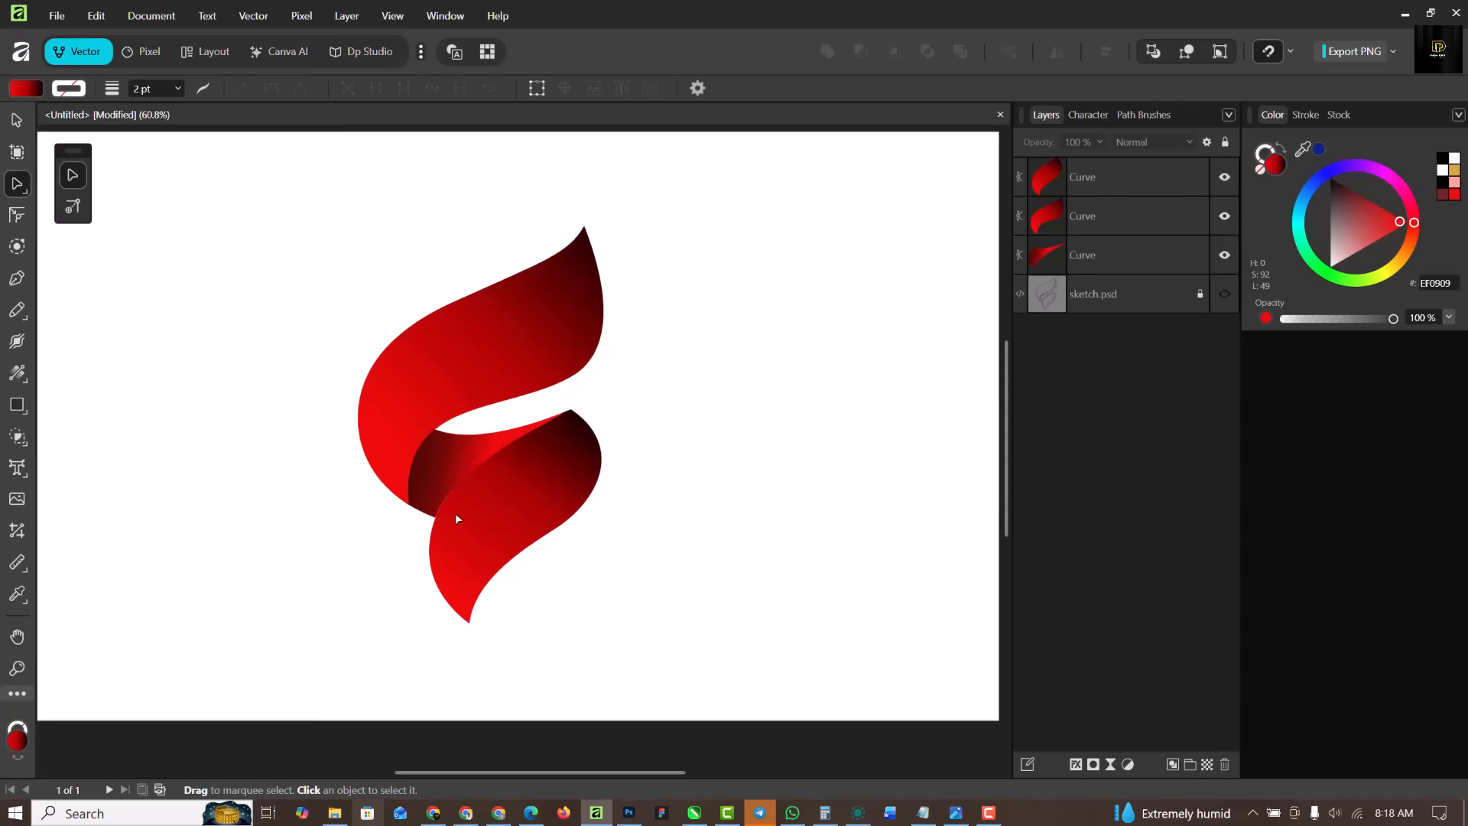
Enable a Bevel / Emboss layer effect on the upper shape and set its type to Inner
{"action": "left_click", "coordinate": [480, 392]}
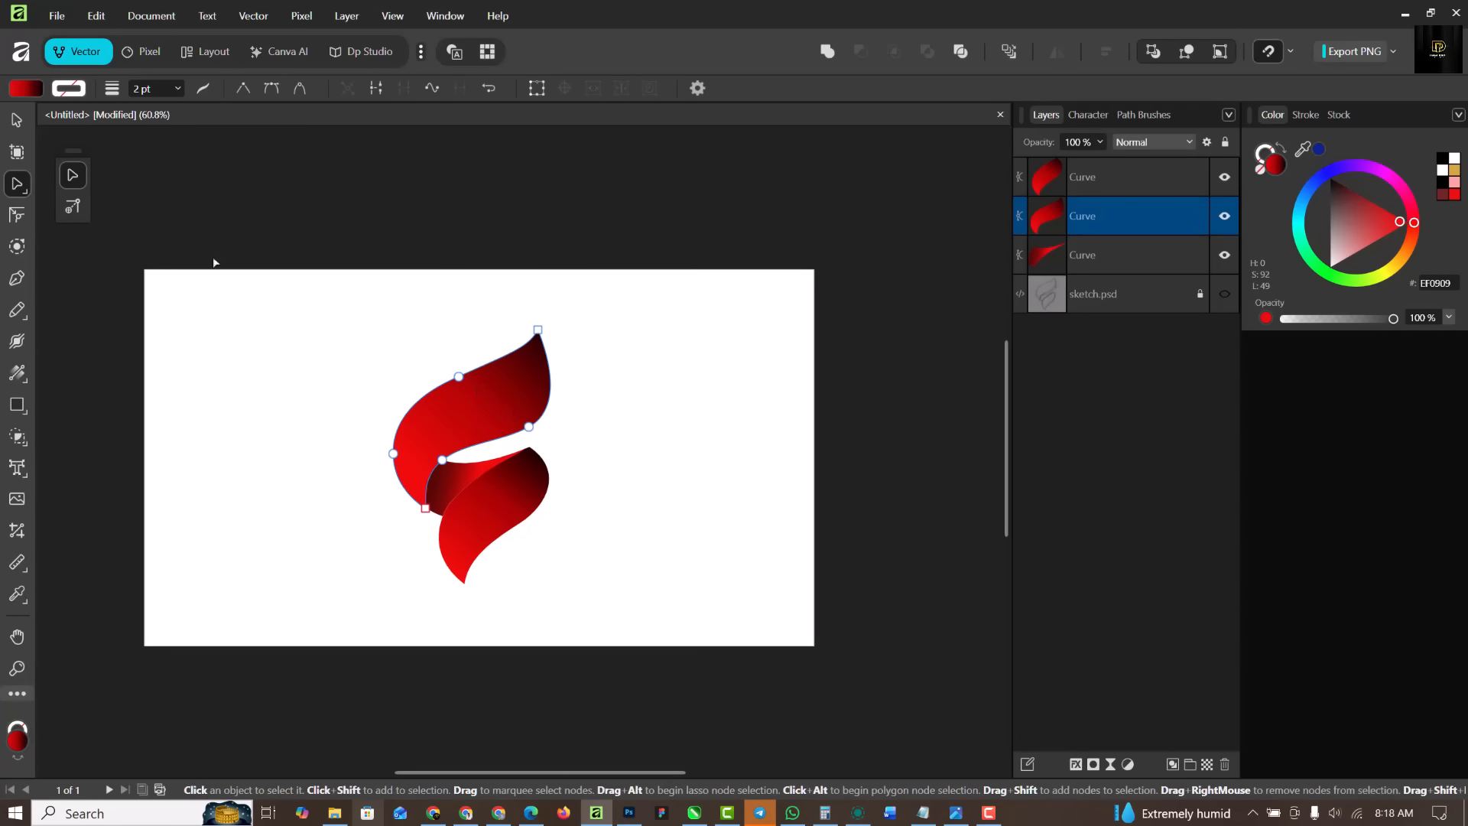
{"action": "key", "text": "v"}
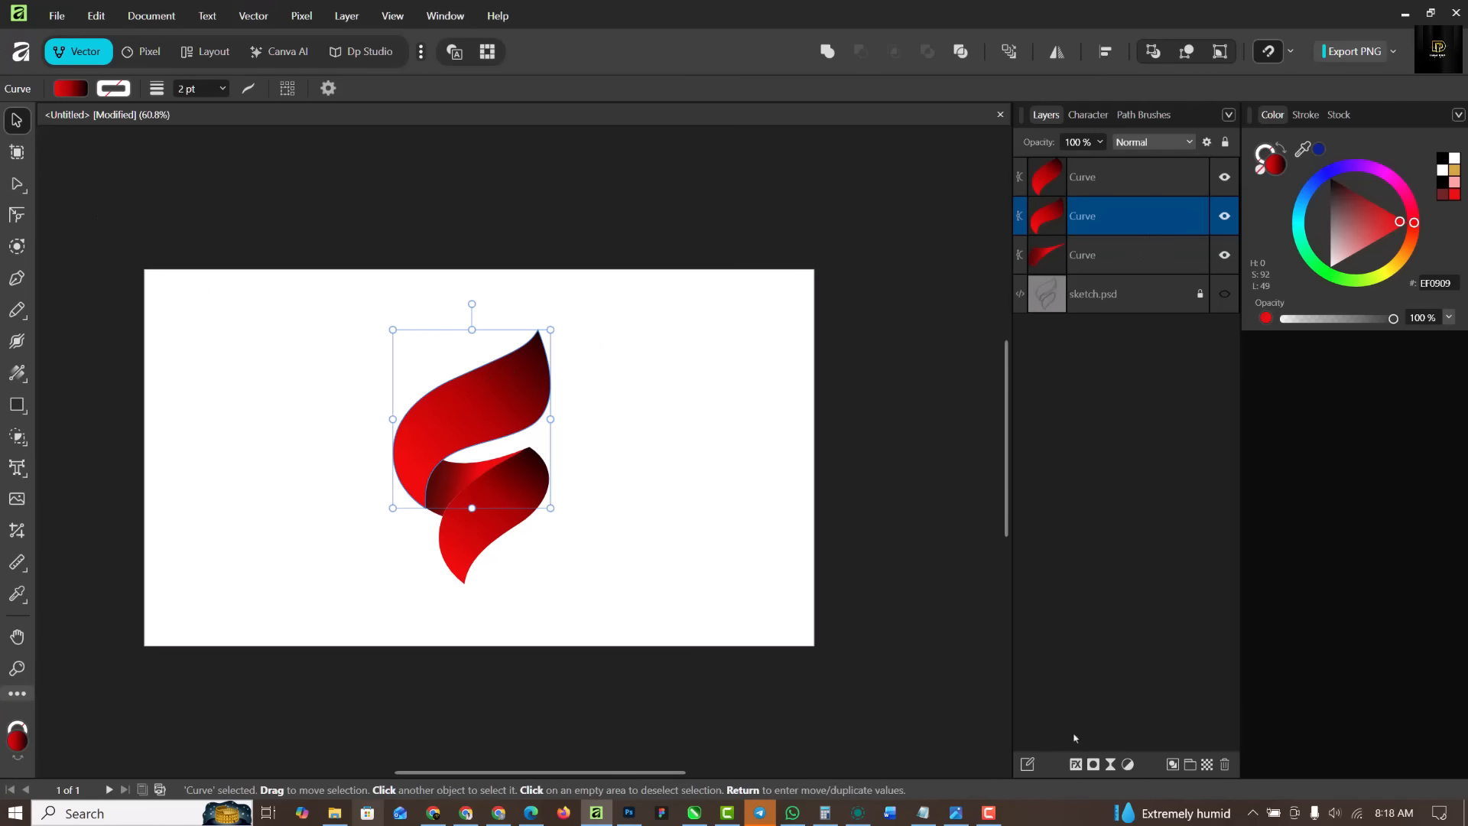
{"action": "left_click", "coordinate": [1076, 764]}
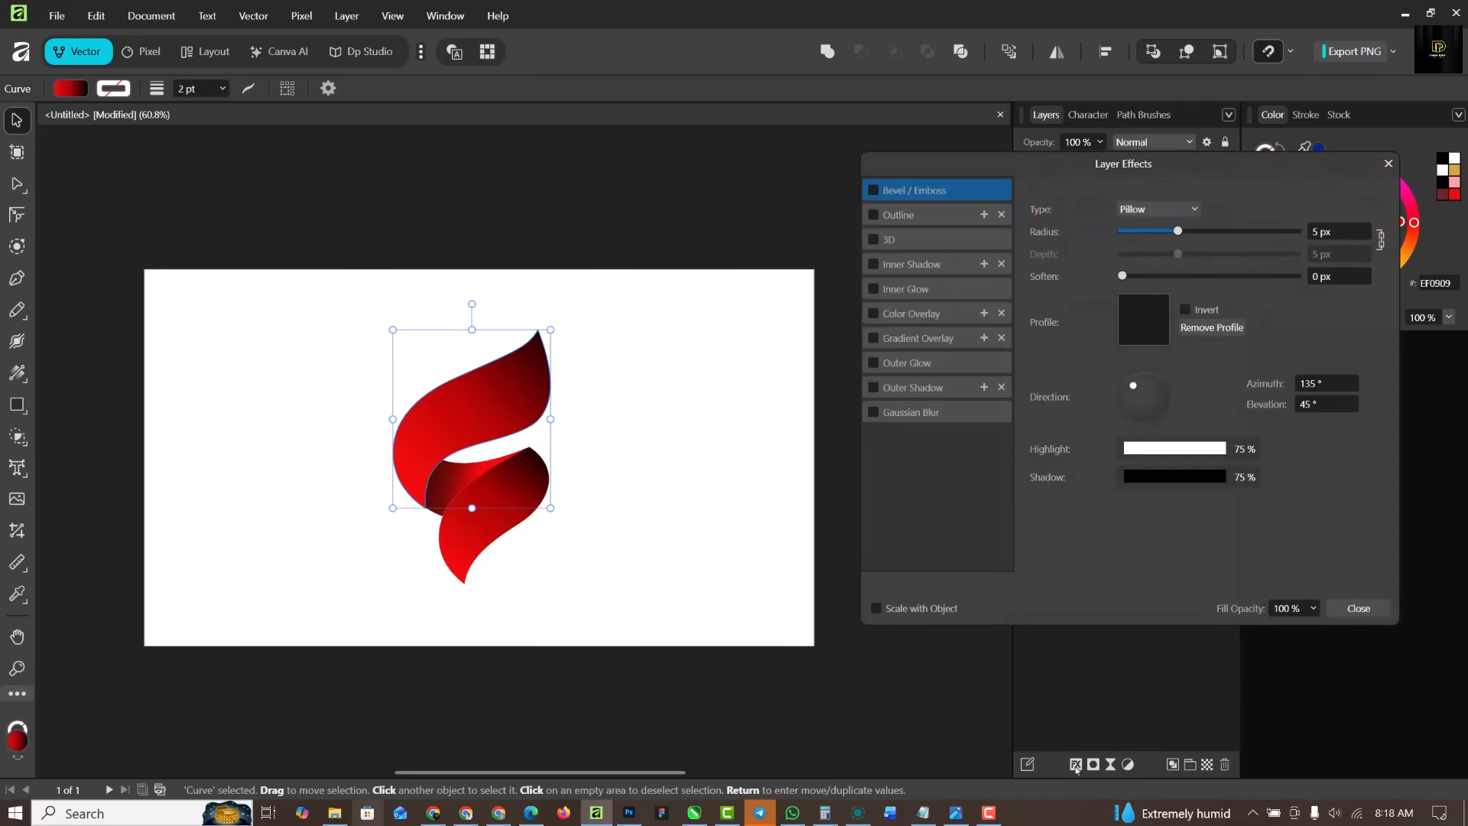
{"action": "left_click", "coordinate": [874, 192]}
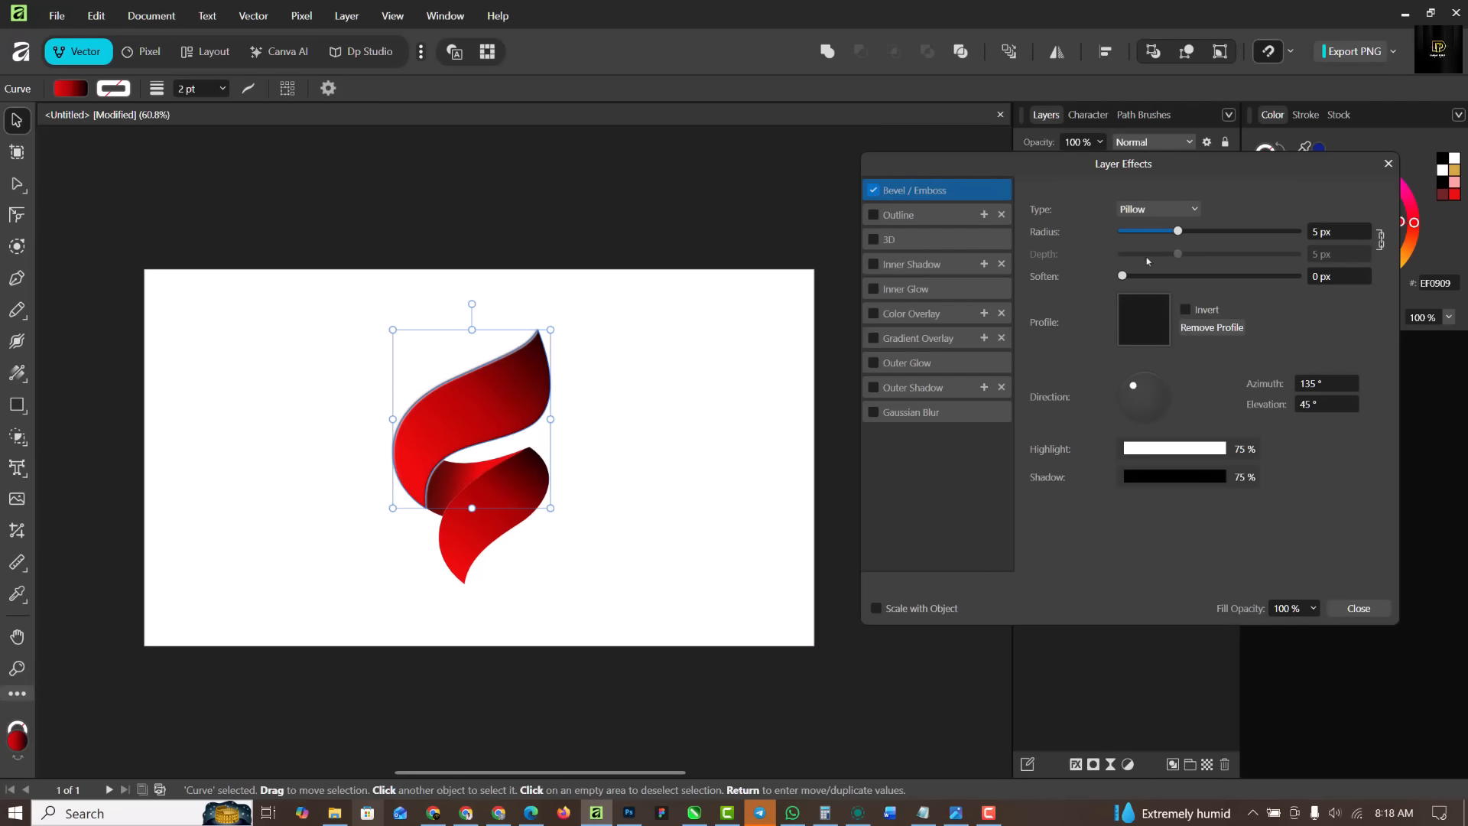
{"action": "left_click_drag", "start_coordinate": [1122, 277], "coordinate": [1054, 292]}
{"action": "left_click", "coordinate": [1184, 211]}
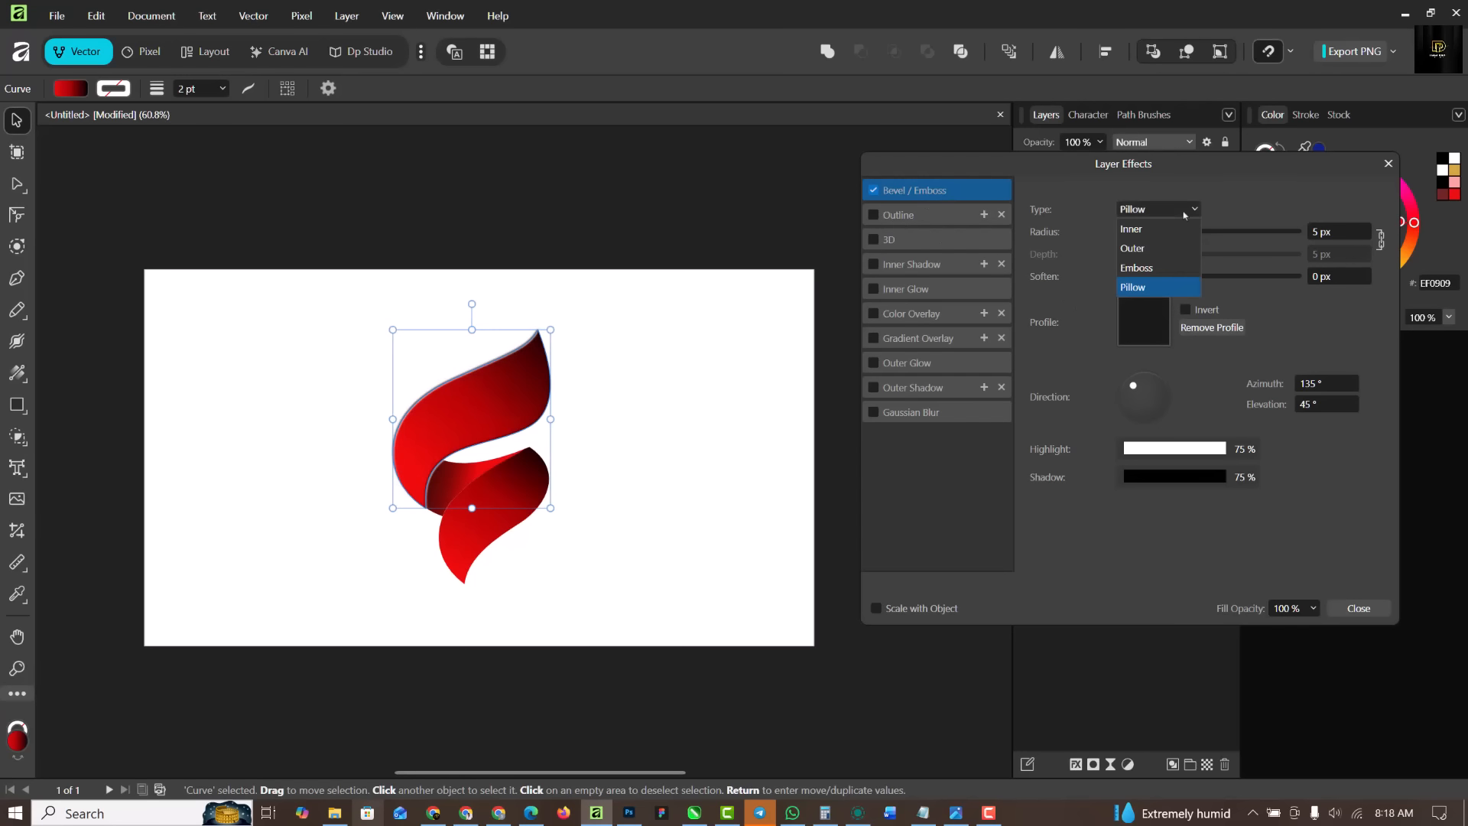
{"action": "left_click", "coordinate": [1148, 229]}
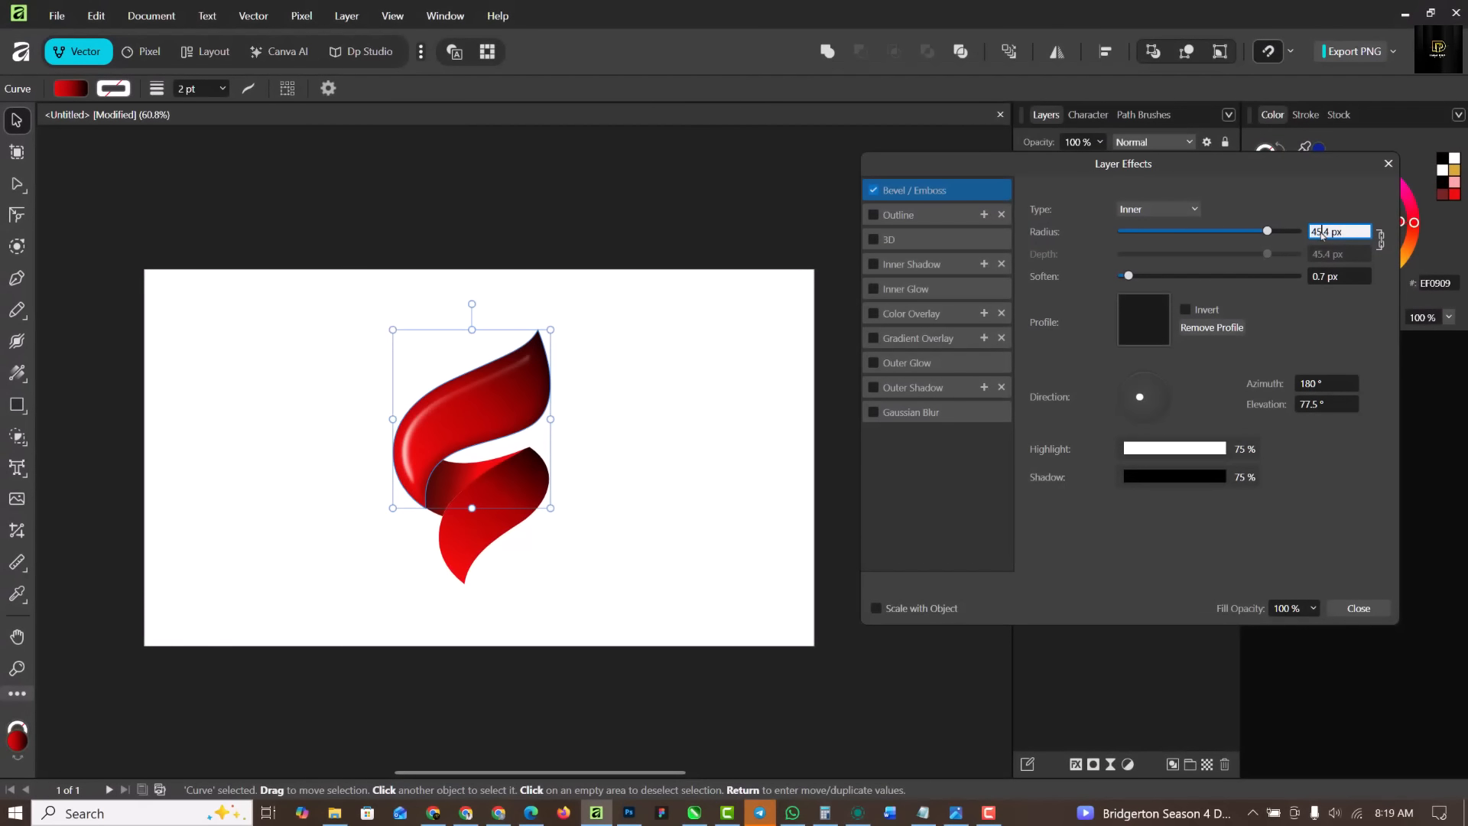
Set the upper shape's bevel radius to 88.5 px and soften to 10.6 px
{"action": "left_click_drag", "start_coordinate": [1323, 234], "coordinate": [1313, 232]}
{"action": "type", "text": "88."}
{"action": "left_click_drag", "start_coordinate": [1129, 280], "coordinate": [1232, 293]}
{"action": "left_click", "coordinate": [1319, 280]}
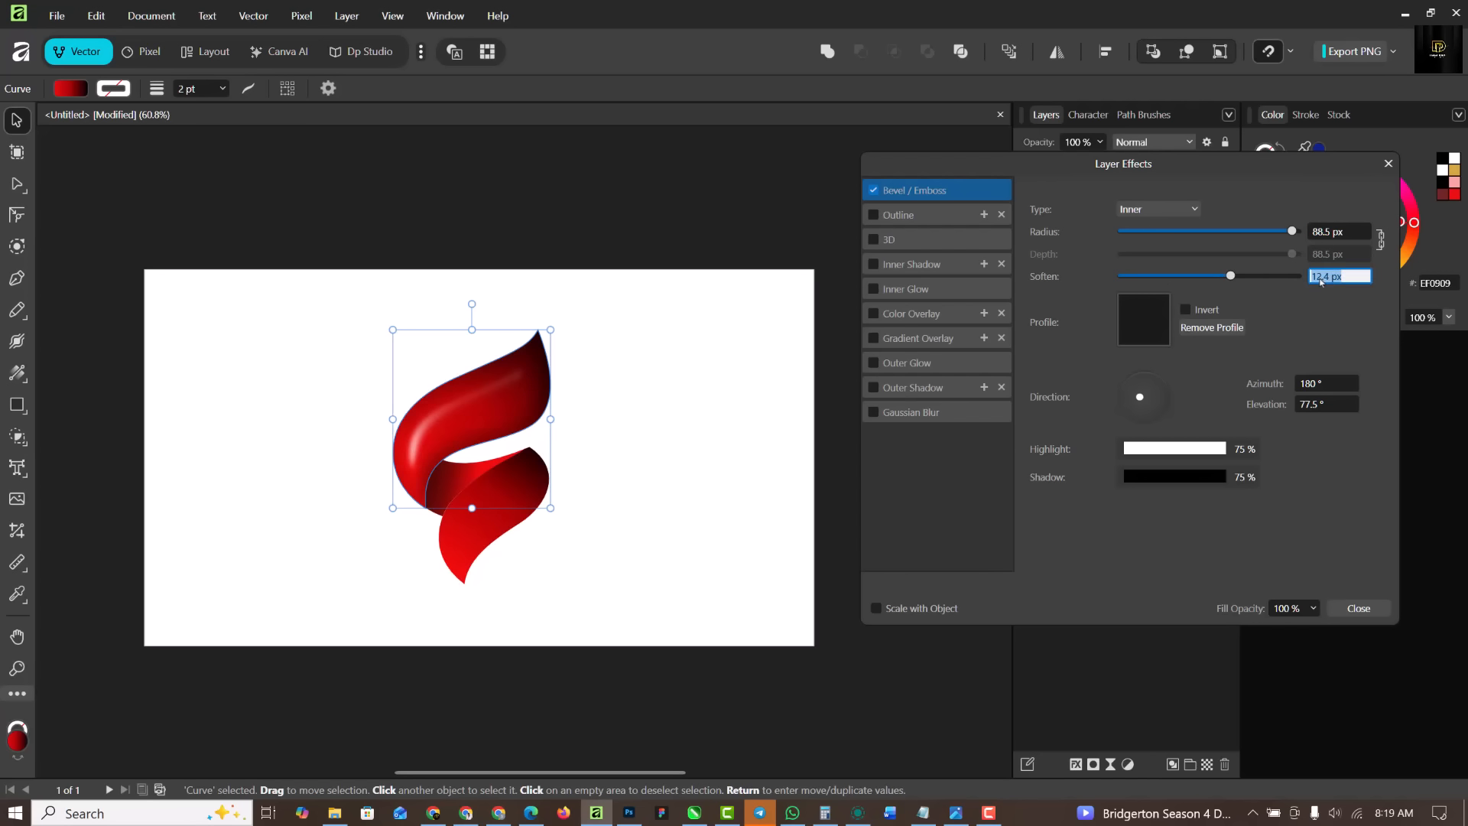
{"action": "type", "text": "10.6"}
Set the bevel's light direction to azimuth 114.8° and elevation 69.8°, and close the layer effects
{"action": "left_click", "coordinate": [1315, 385]}
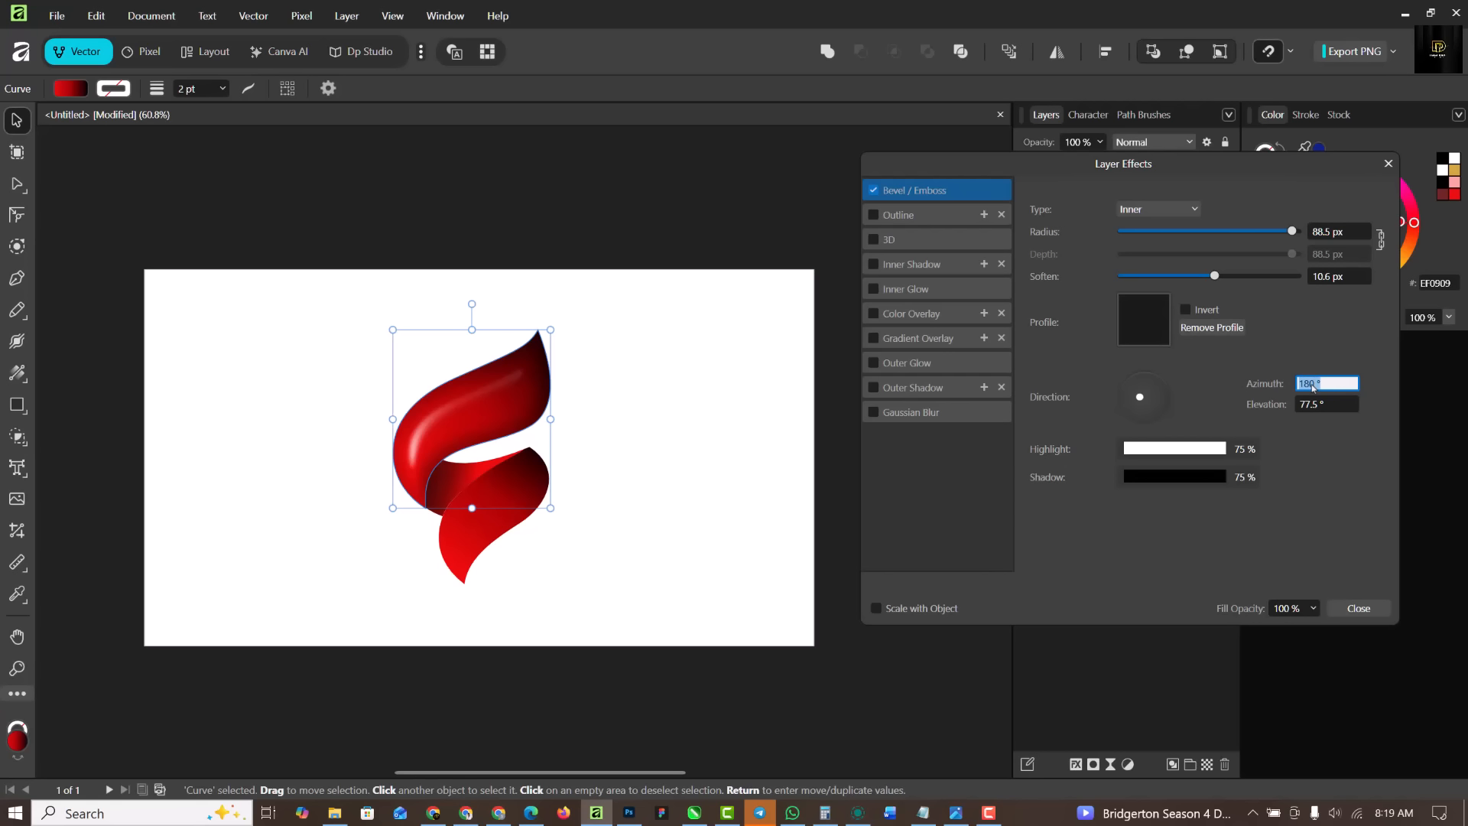
{"action": "type", "text": "114.8"}
{"action": "left_click", "coordinate": [1326, 405]}
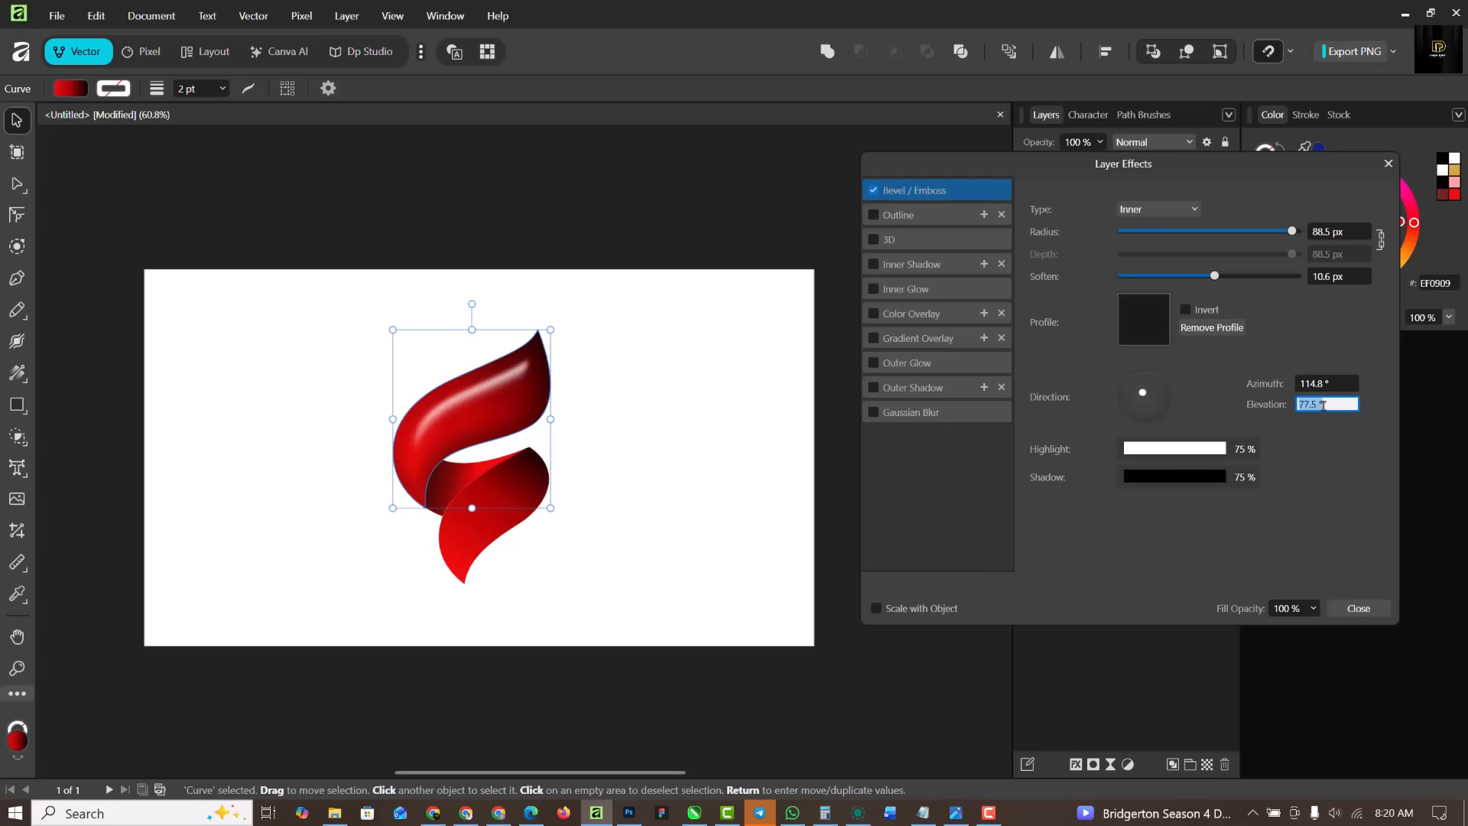
{"action": "type", "text": "69"}
{"action": "left_click", "coordinate": [1358, 608]}
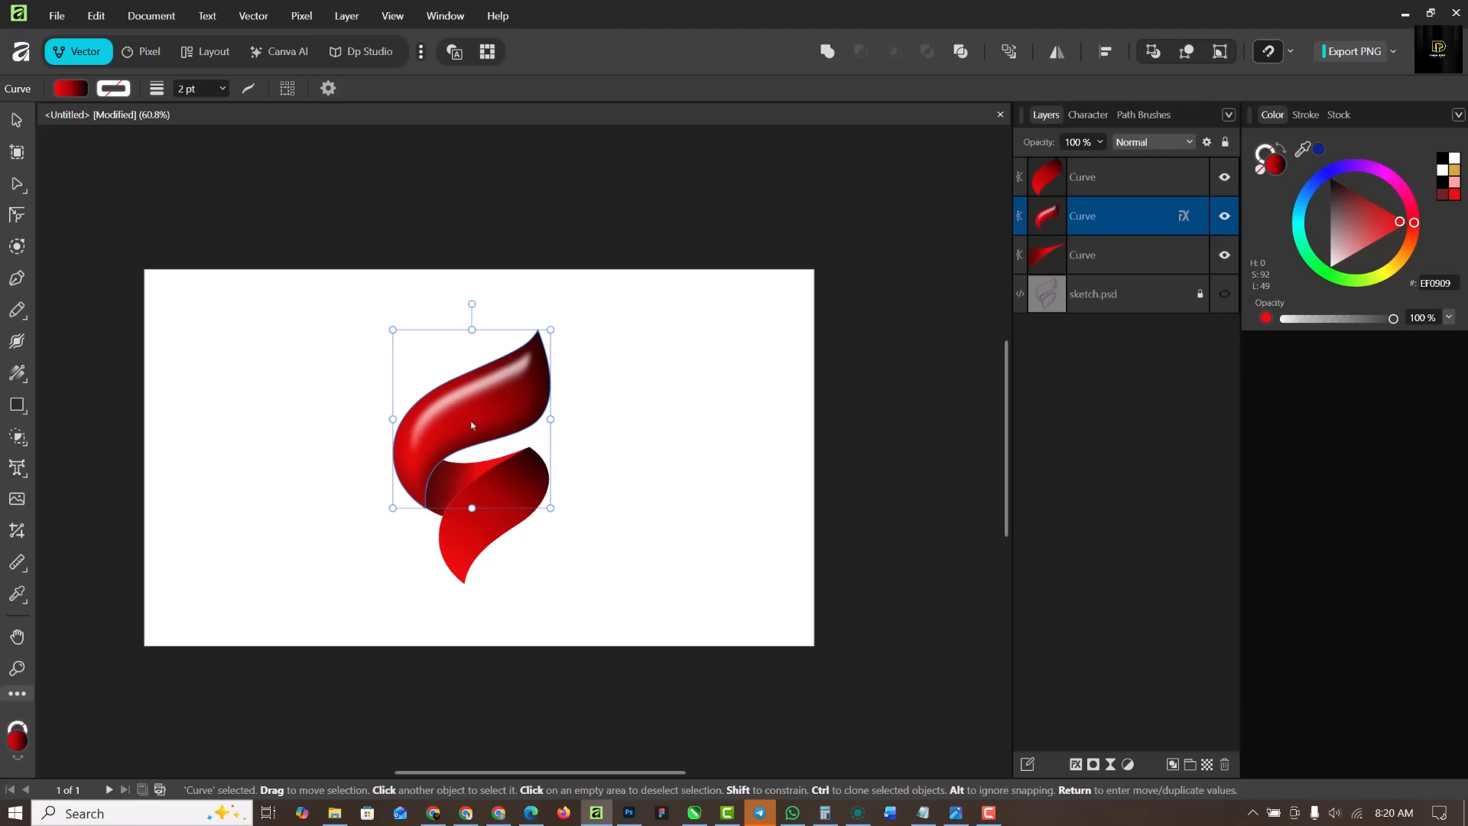
Copy the upper shape's layer effects onto the lower shape's layer and deselect the curve
{"action": "scroll", "coordinate": [472, 437], "scroll_direction": "up", "scroll_amount": 2}
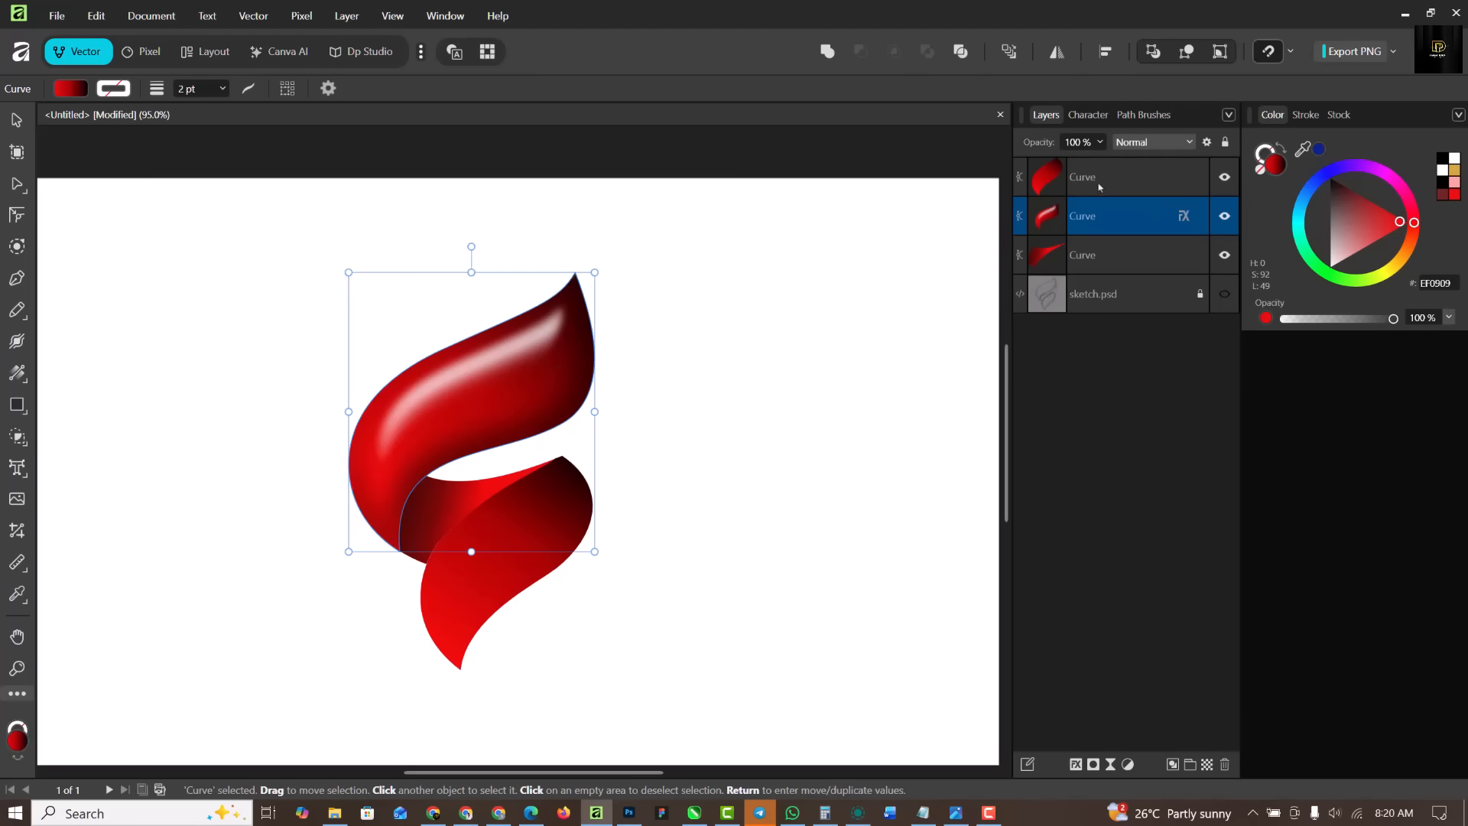
{"action": "left_click", "coordinate": [544, 566]}
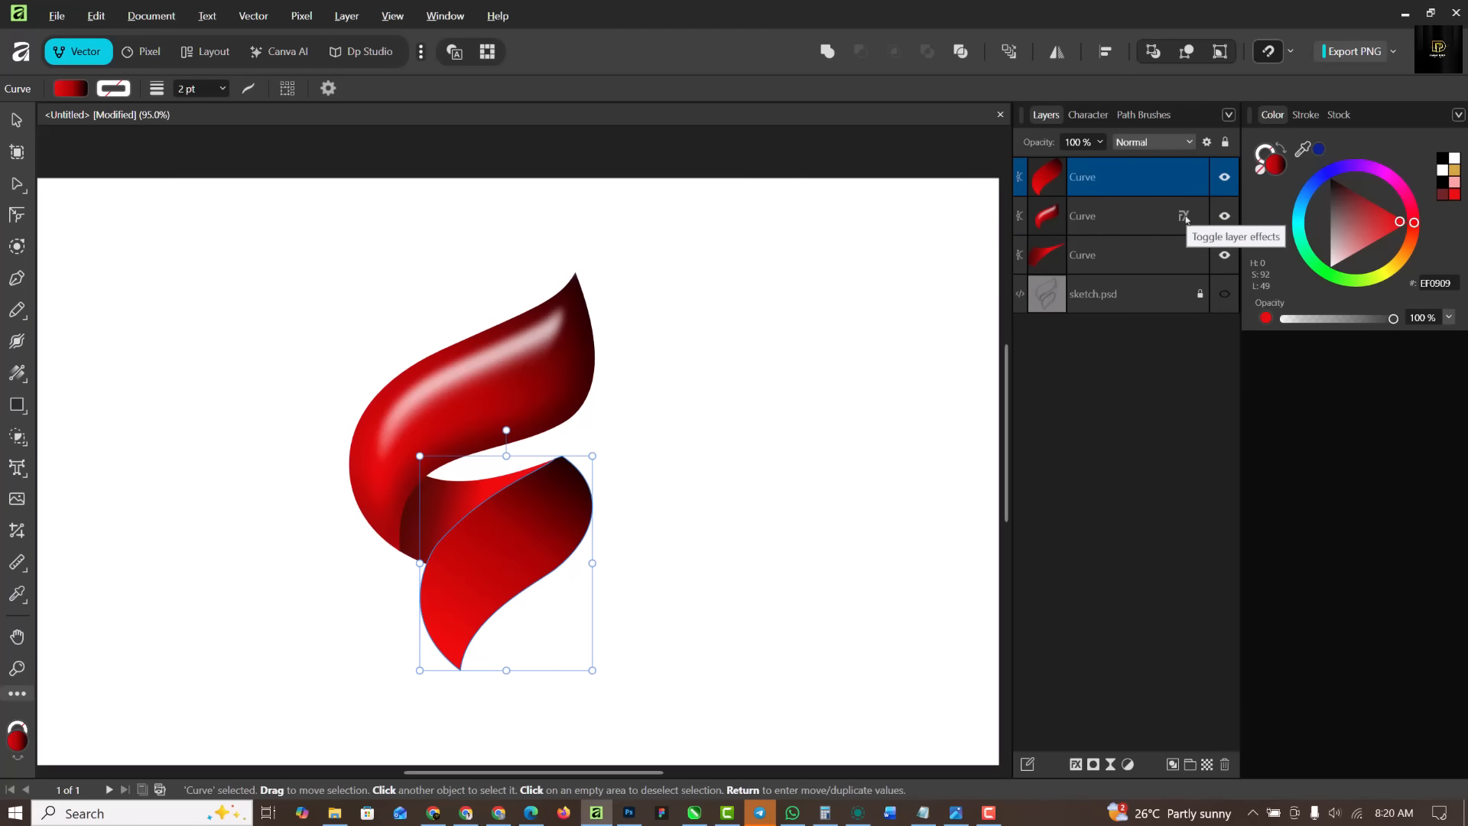
{"action": "left_click_drag", "start_coordinate": [1186, 219], "coordinate": [1185, 178]}
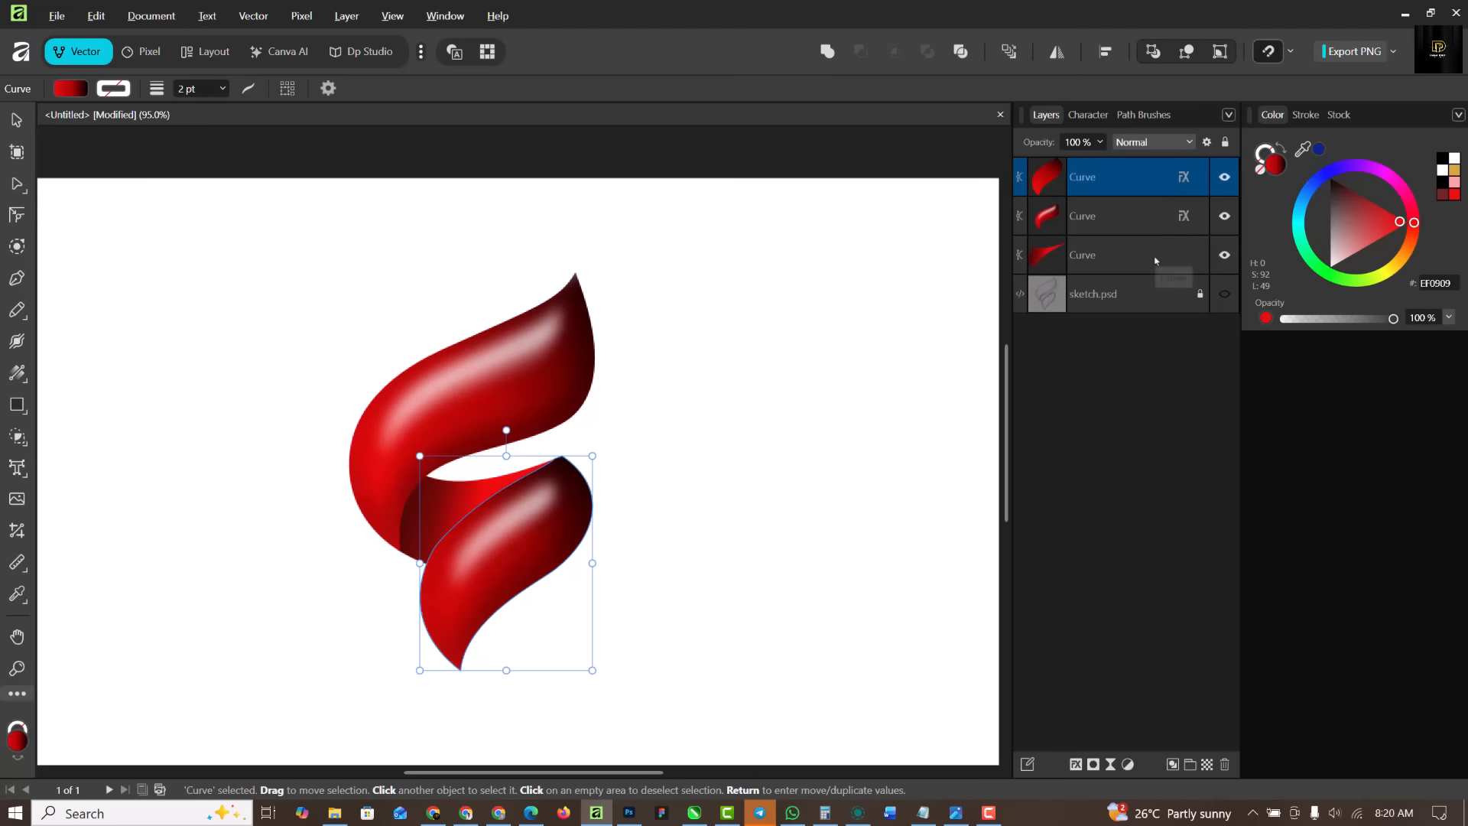
{"action": "left_click", "coordinate": [774, 387]}
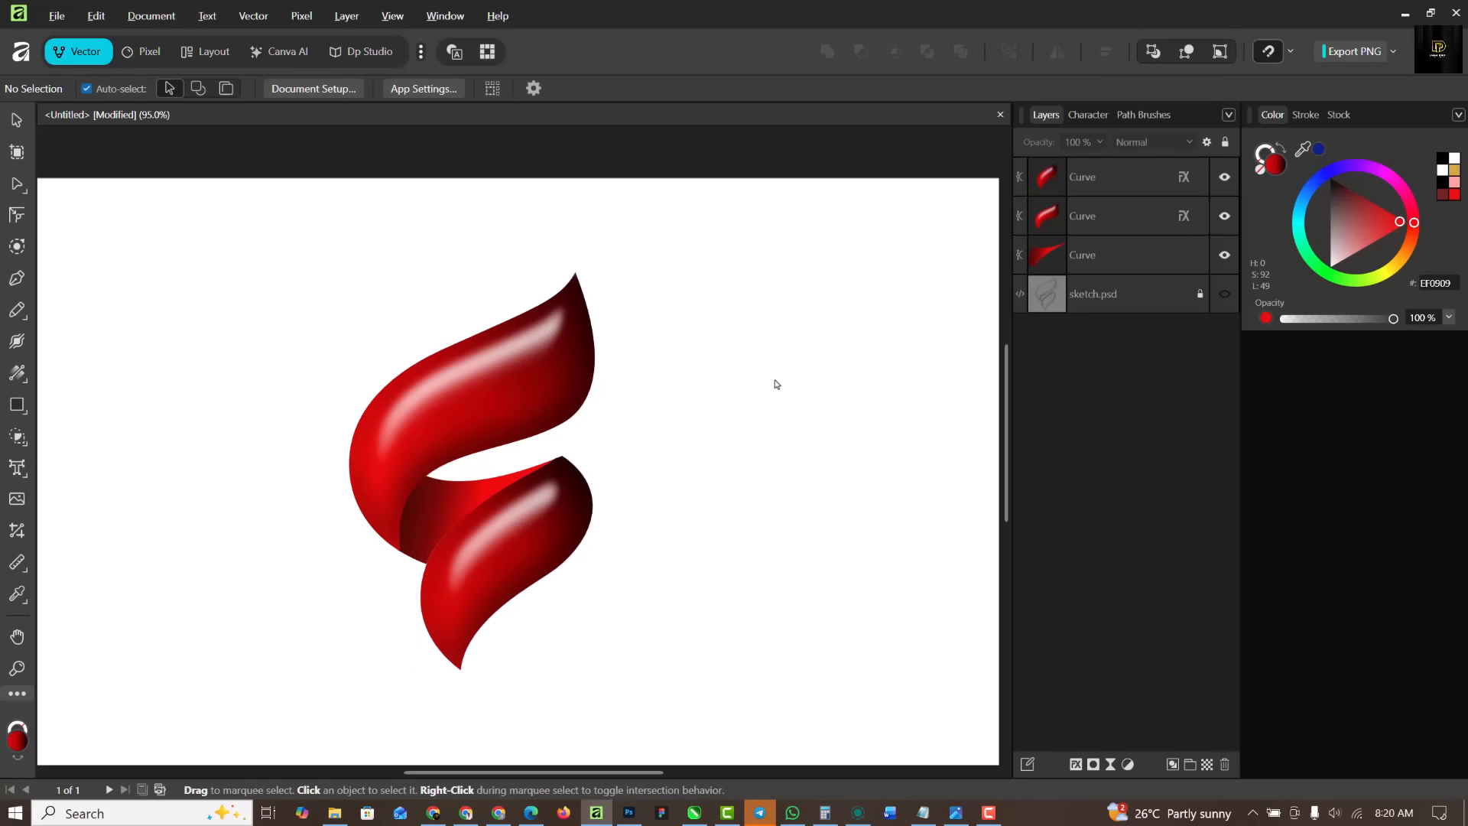
{"action": "left_click", "coordinate": [474, 501]}
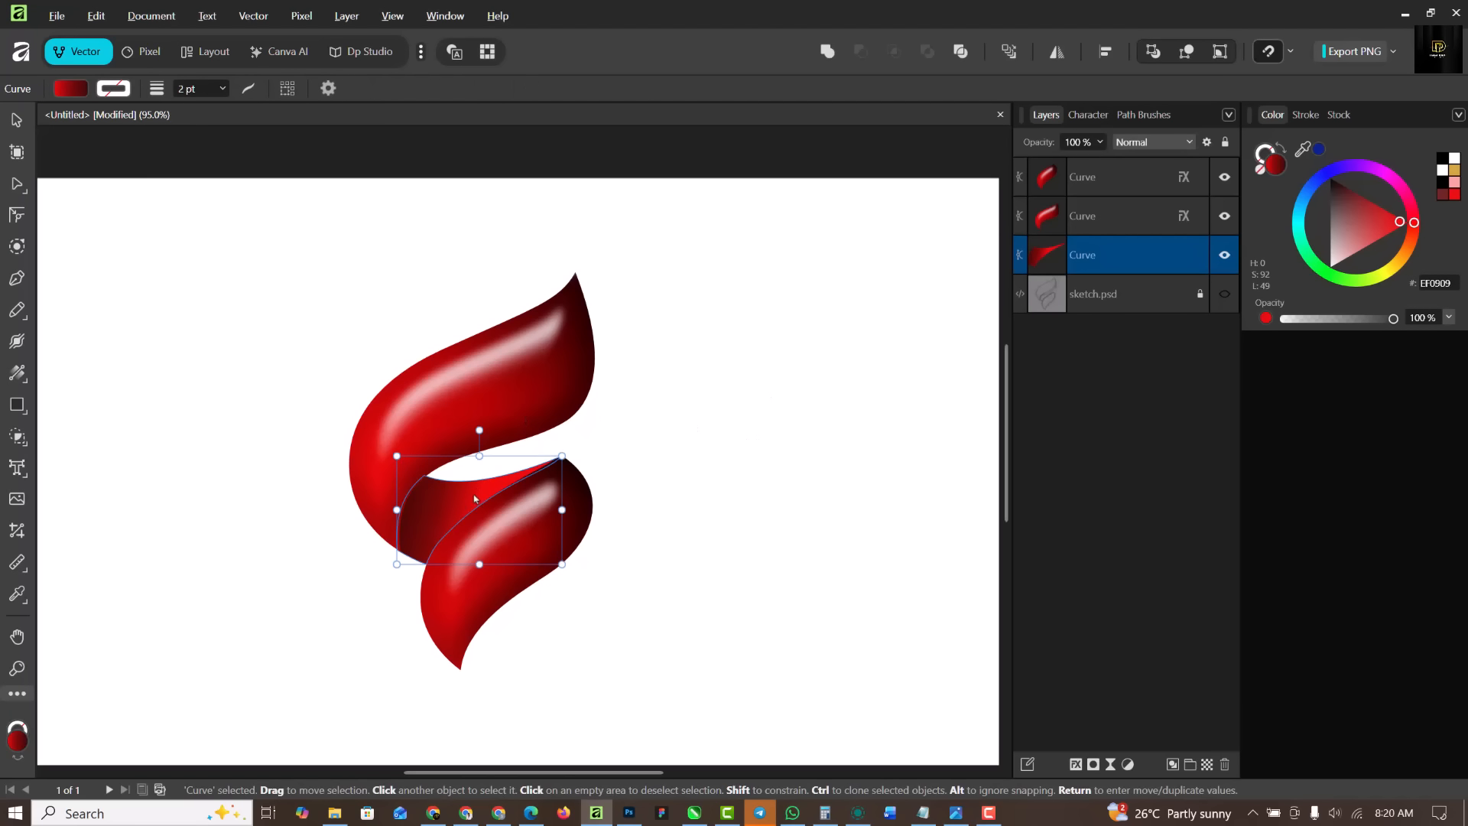
{"action": "scroll", "coordinate": [471, 490], "scroll_direction": "down", "scroll_amount": 1}
{"action": "scroll", "coordinate": [466, 466], "scroll_direction": "up", "scroll_amount": 2}
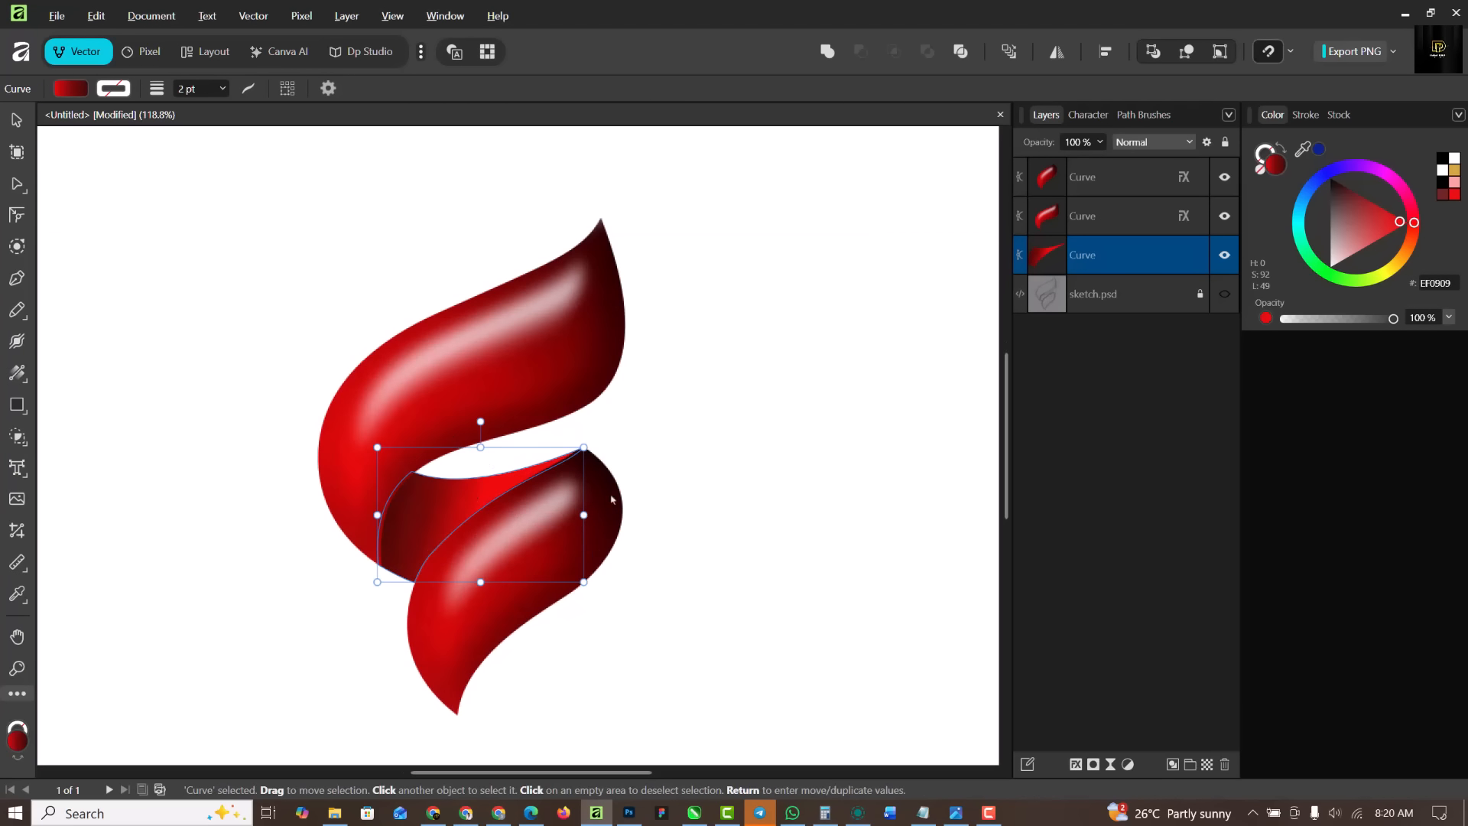
{"action": "scroll", "coordinate": [566, 455], "scroll_direction": "down", "scroll_amount": 4}
{"action": "left_click", "coordinate": [694, 510]}
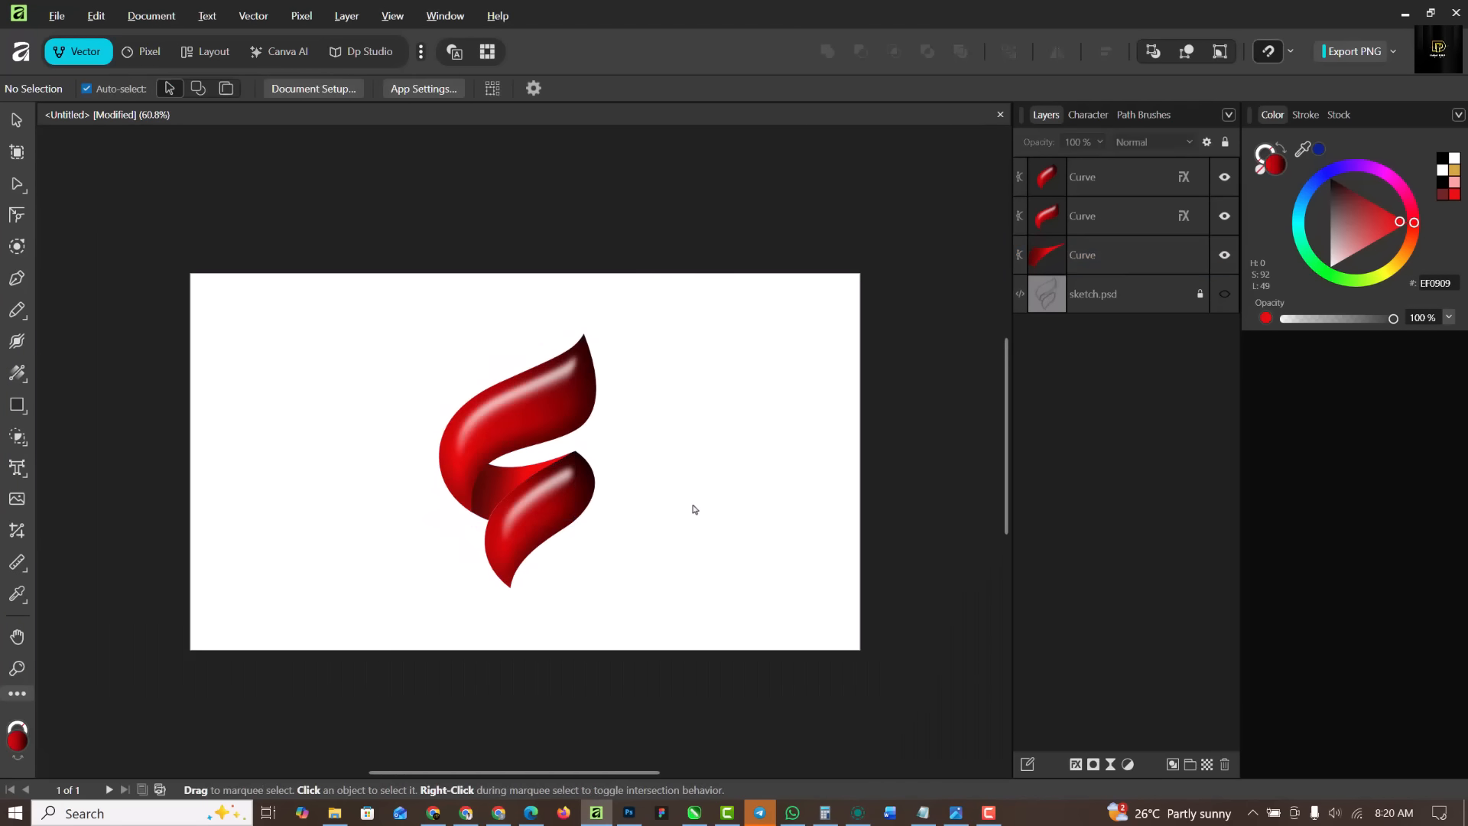
Shift the fold's lower-right corner node and the adjacent smooth node slightly further beneath the lower shape, and deselect the curve
{"action": "left_click", "coordinate": [547, 492]}
{"action": "scroll", "coordinate": [536, 490], "scroll_direction": "up", "scroll_amount": 10}
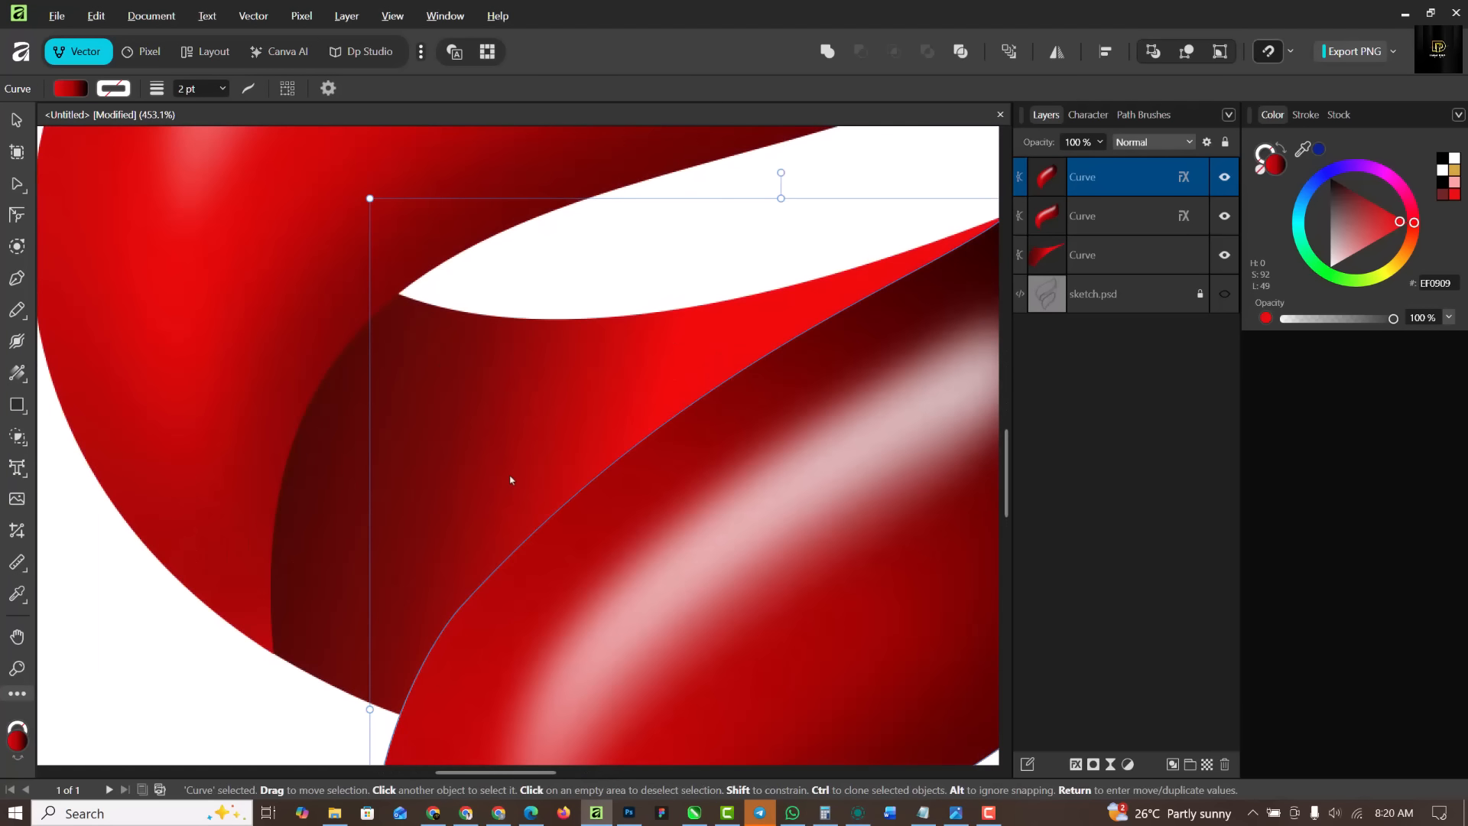
{"action": "left_click", "coordinate": [511, 481]}
{"action": "scroll", "coordinate": [508, 481], "scroll_direction": "down", "scroll_amount": 5}
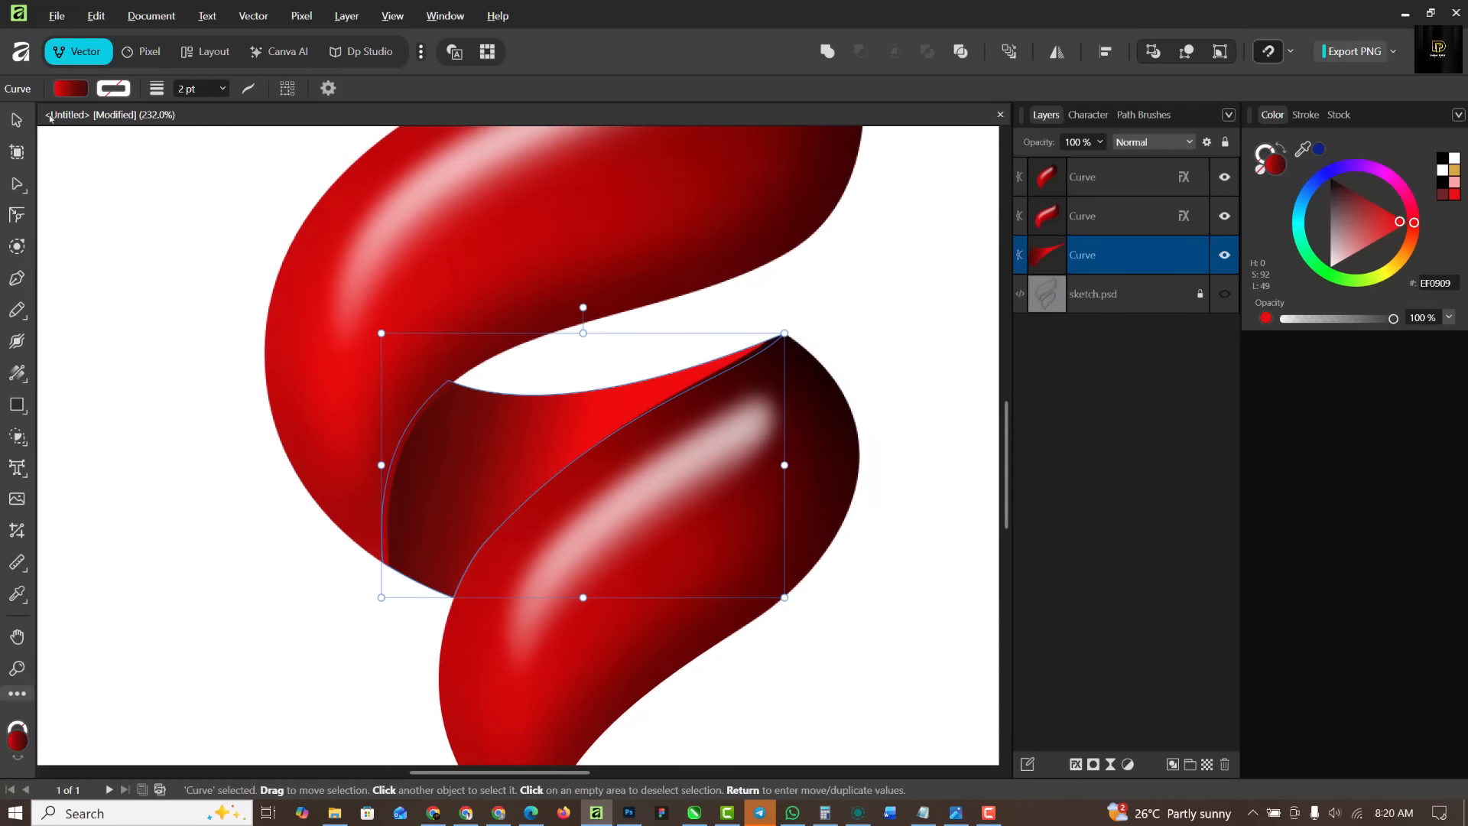
{"action": "left_click", "coordinate": [17, 184]}
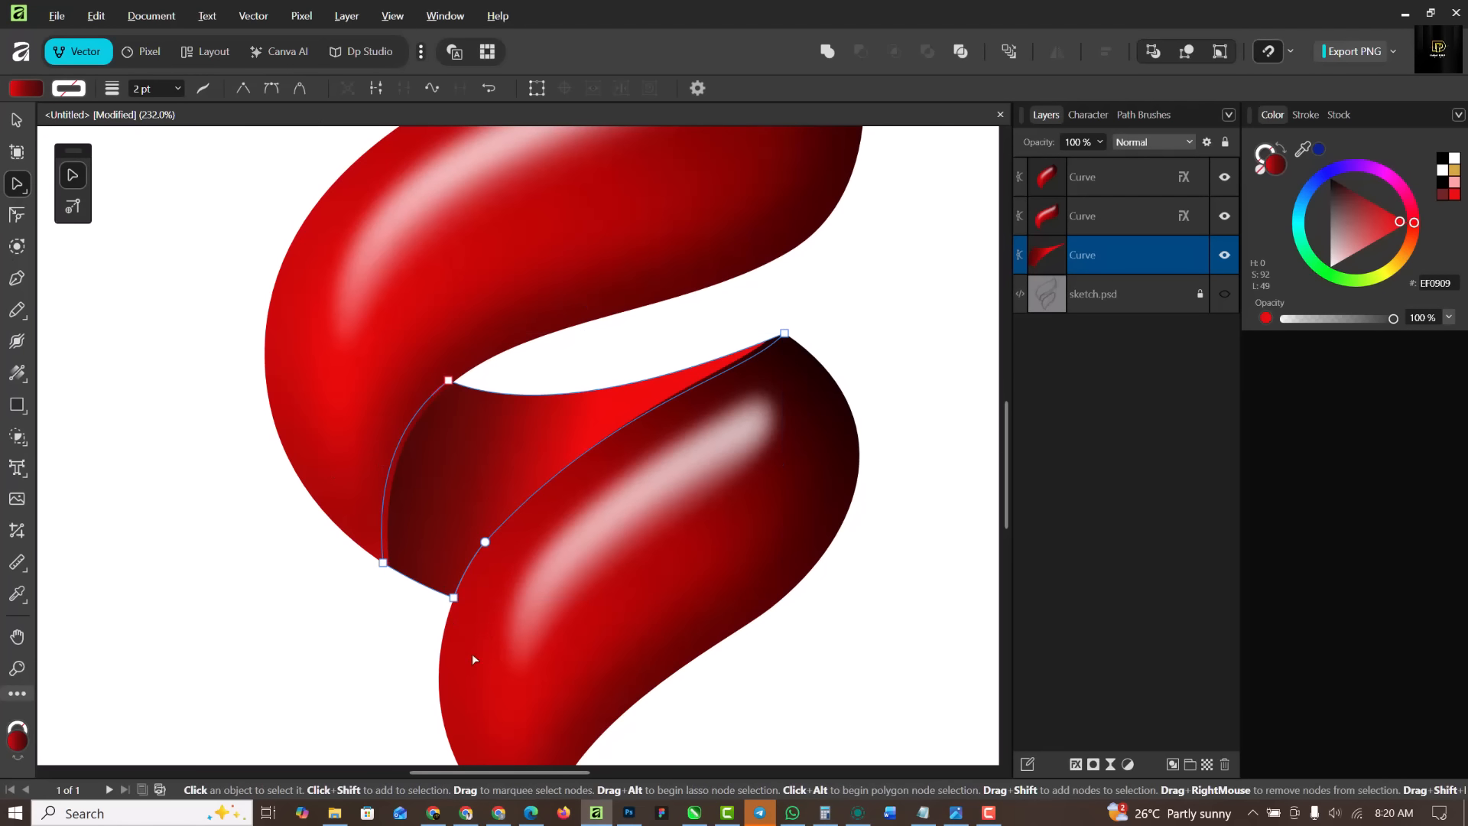
{"action": "scroll", "coordinate": [451, 593], "scroll_direction": "up", "scroll_amount": 4}
{"action": "scroll", "coordinate": [447, 561], "scroll_direction": "up", "scroll_amount": 2}
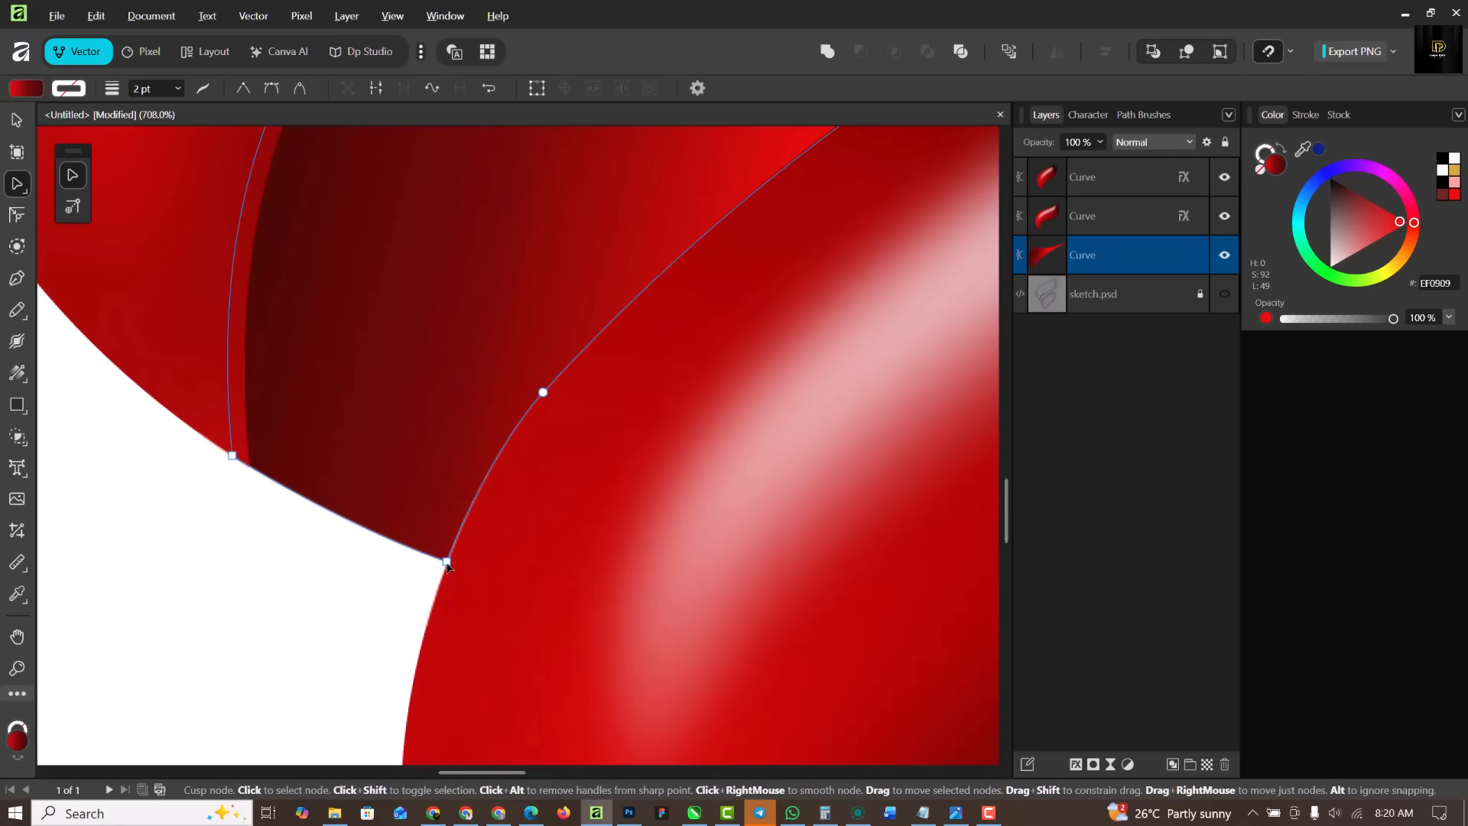
{"action": "left_click_drag", "start_coordinate": [453, 565], "coordinate": [462, 570]}
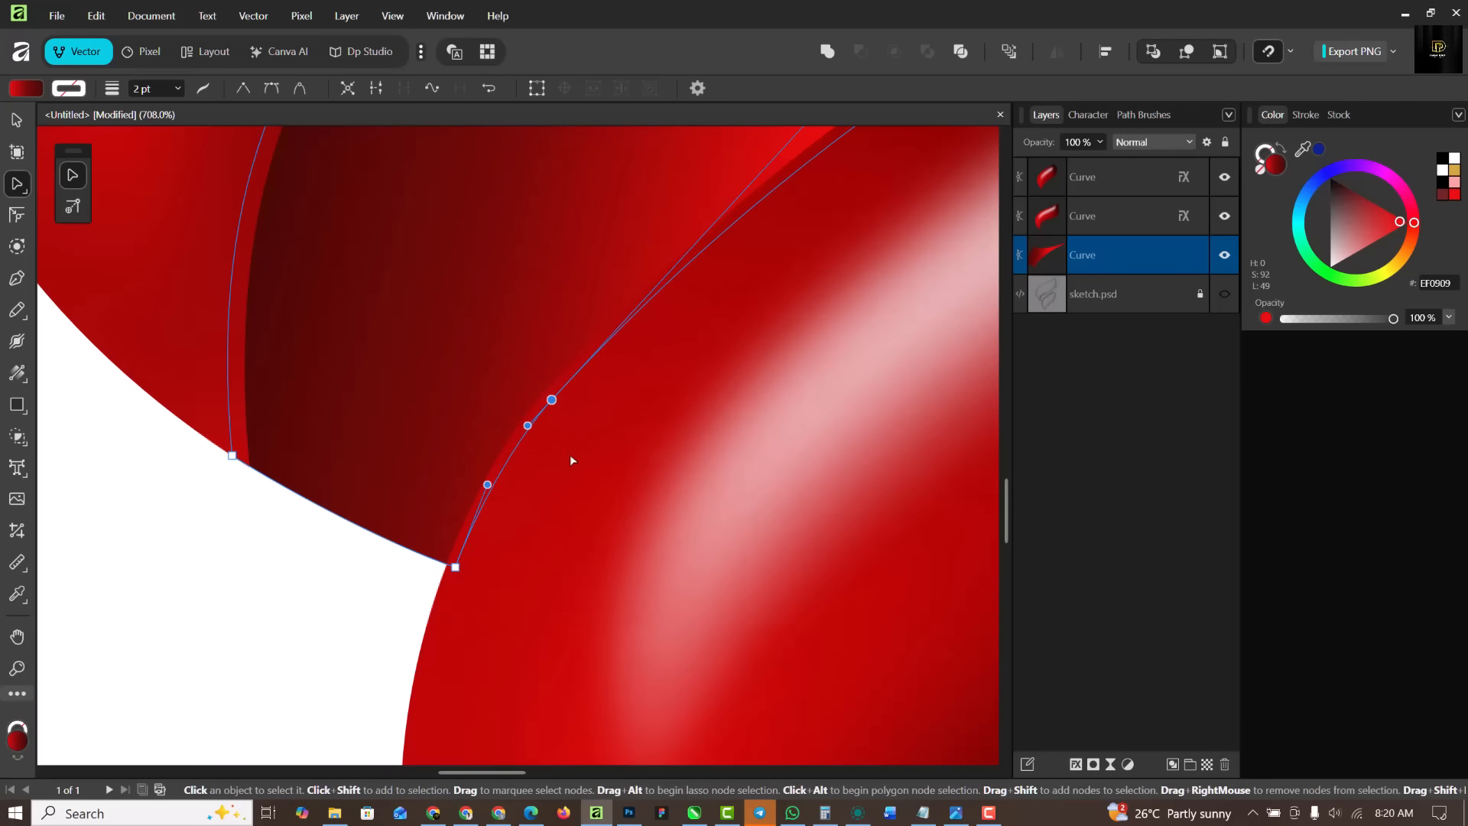
{"action": "key", "text": "ctrl+0"}
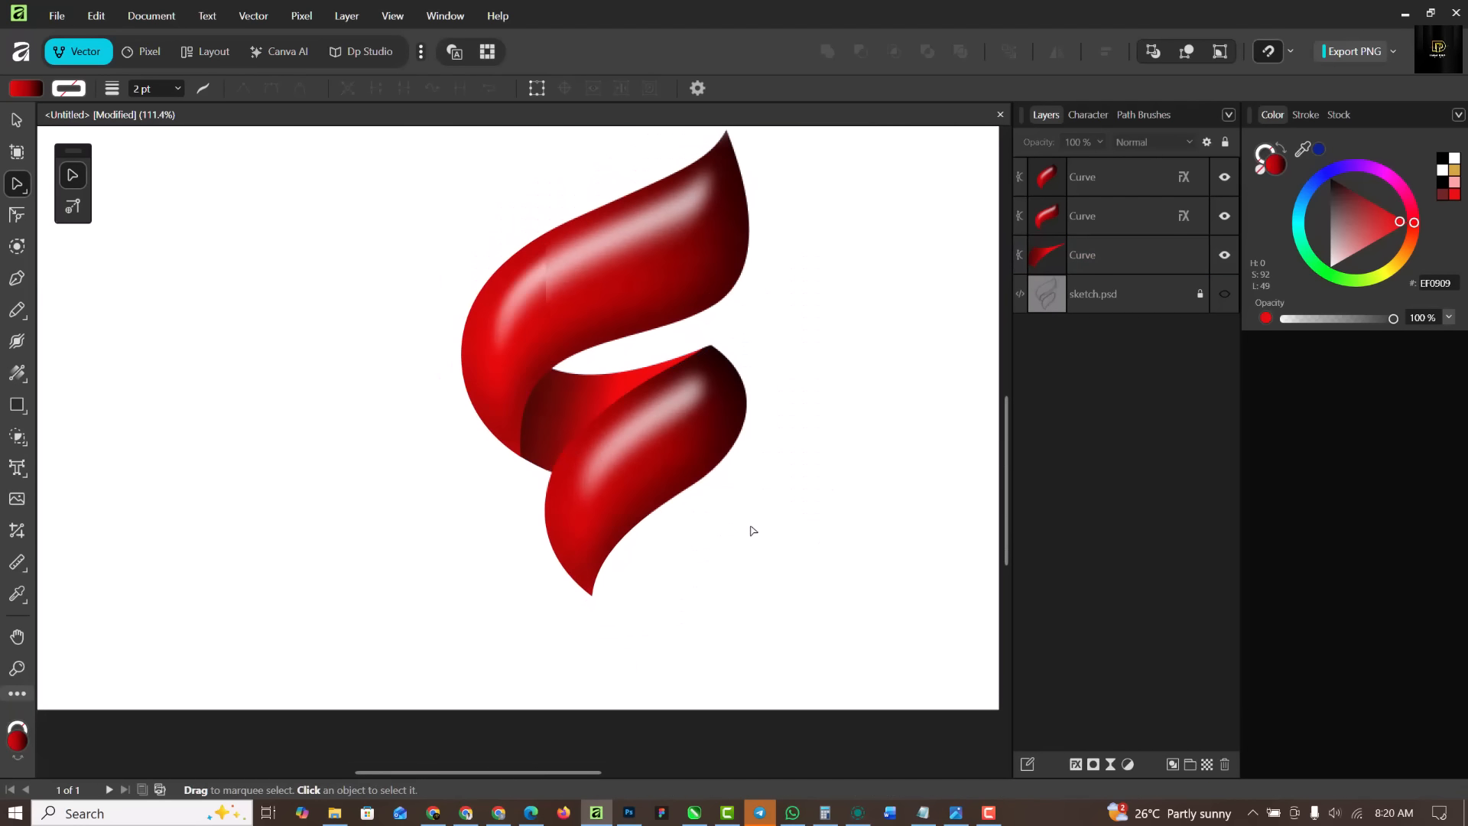
{"action": "scroll", "coordinate": [658, 406], "scroll_direction": "down", "scroll_amount": 1}
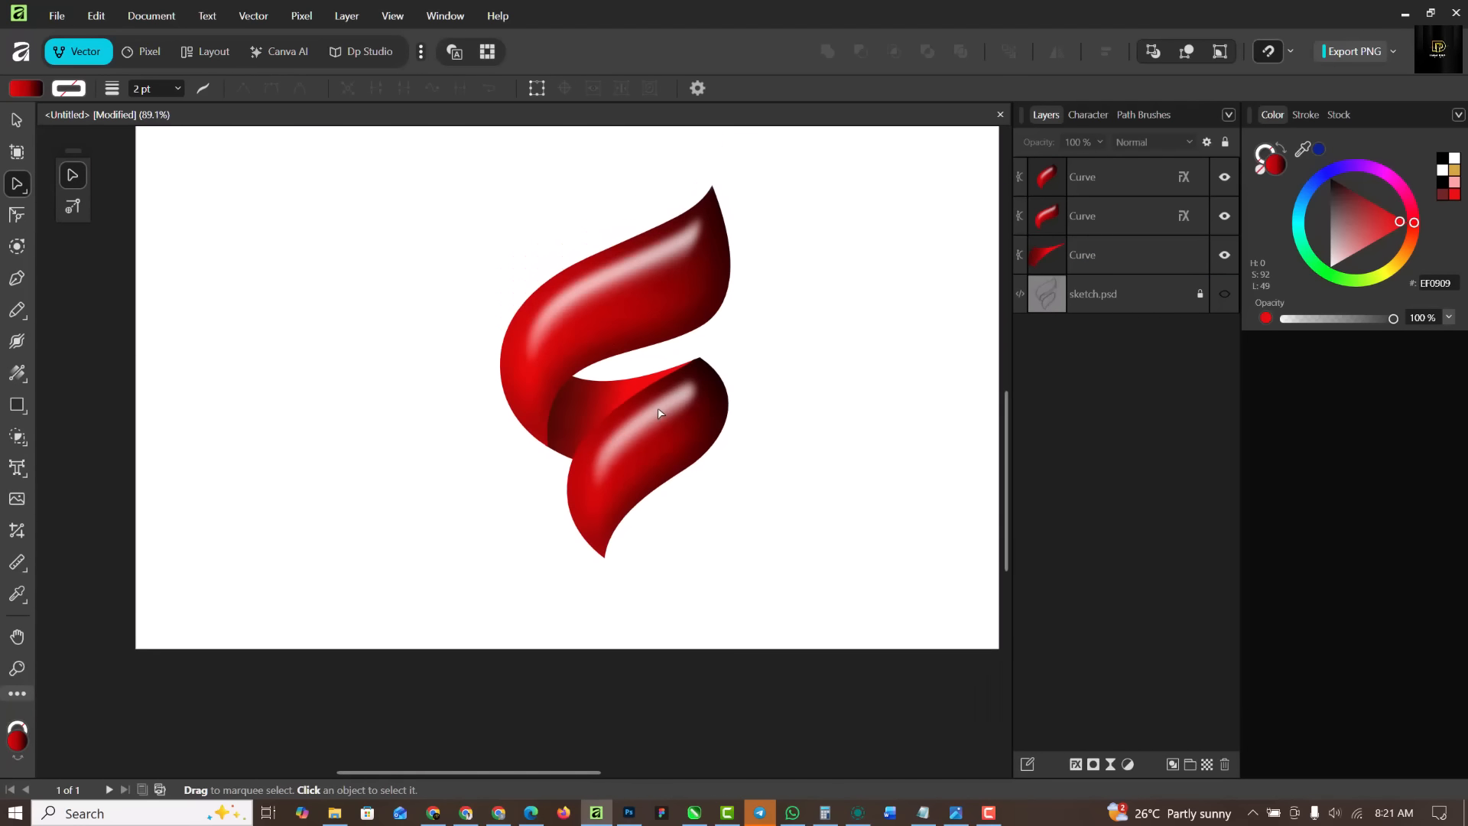
{"action": "scroll", "coordinate": [557, 354], "scroll_direction": "down", "scroll_amount": 1}
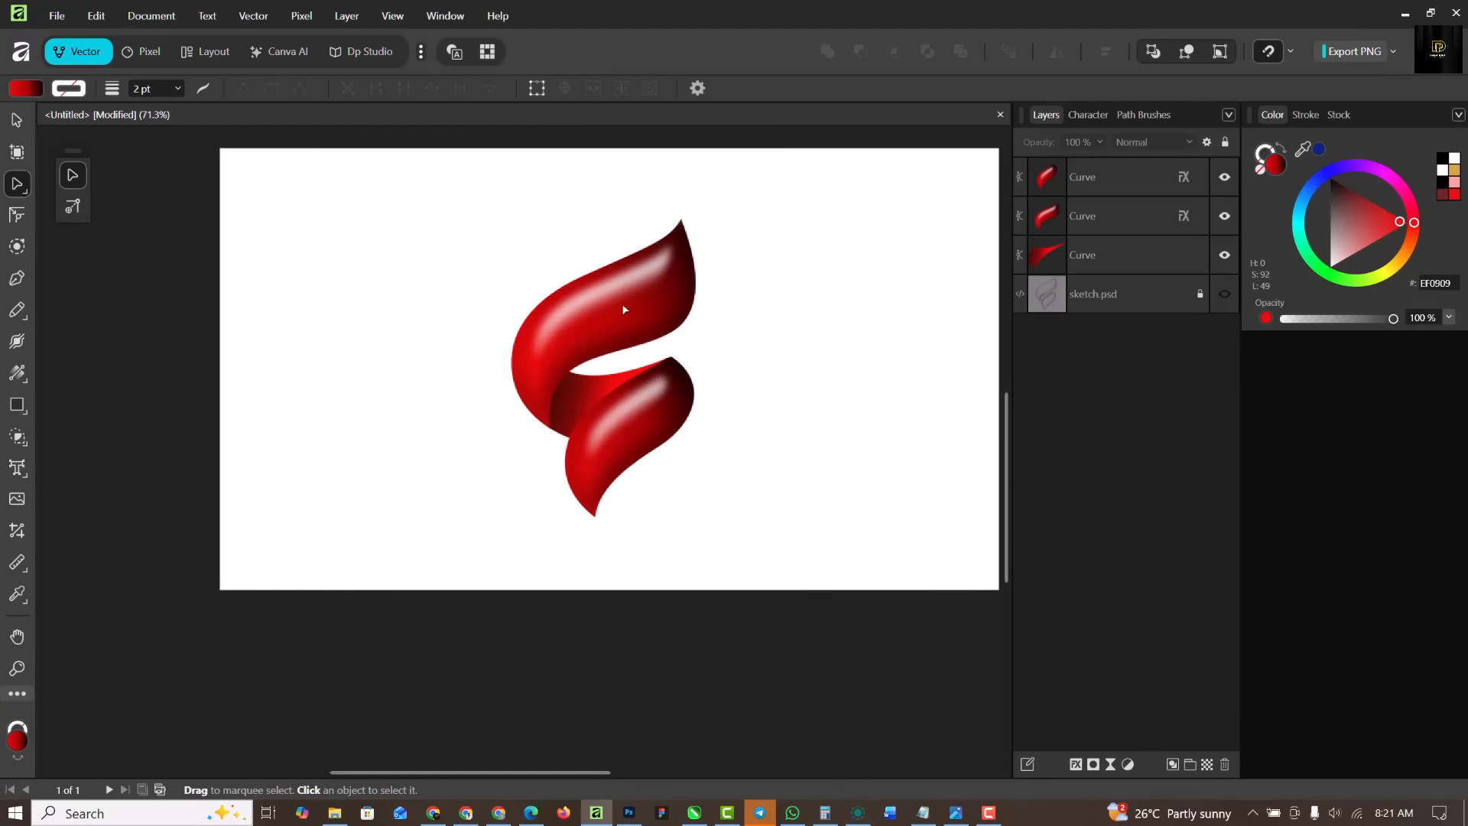
{"action": "scroll", "coordinate": [626, 304], "scroll_direction": "up", "scroll_amount": 1}
Enable an Inner Glow layer effect on the upper shape
{"action": "left_click", "coordinate": [16, 121]}
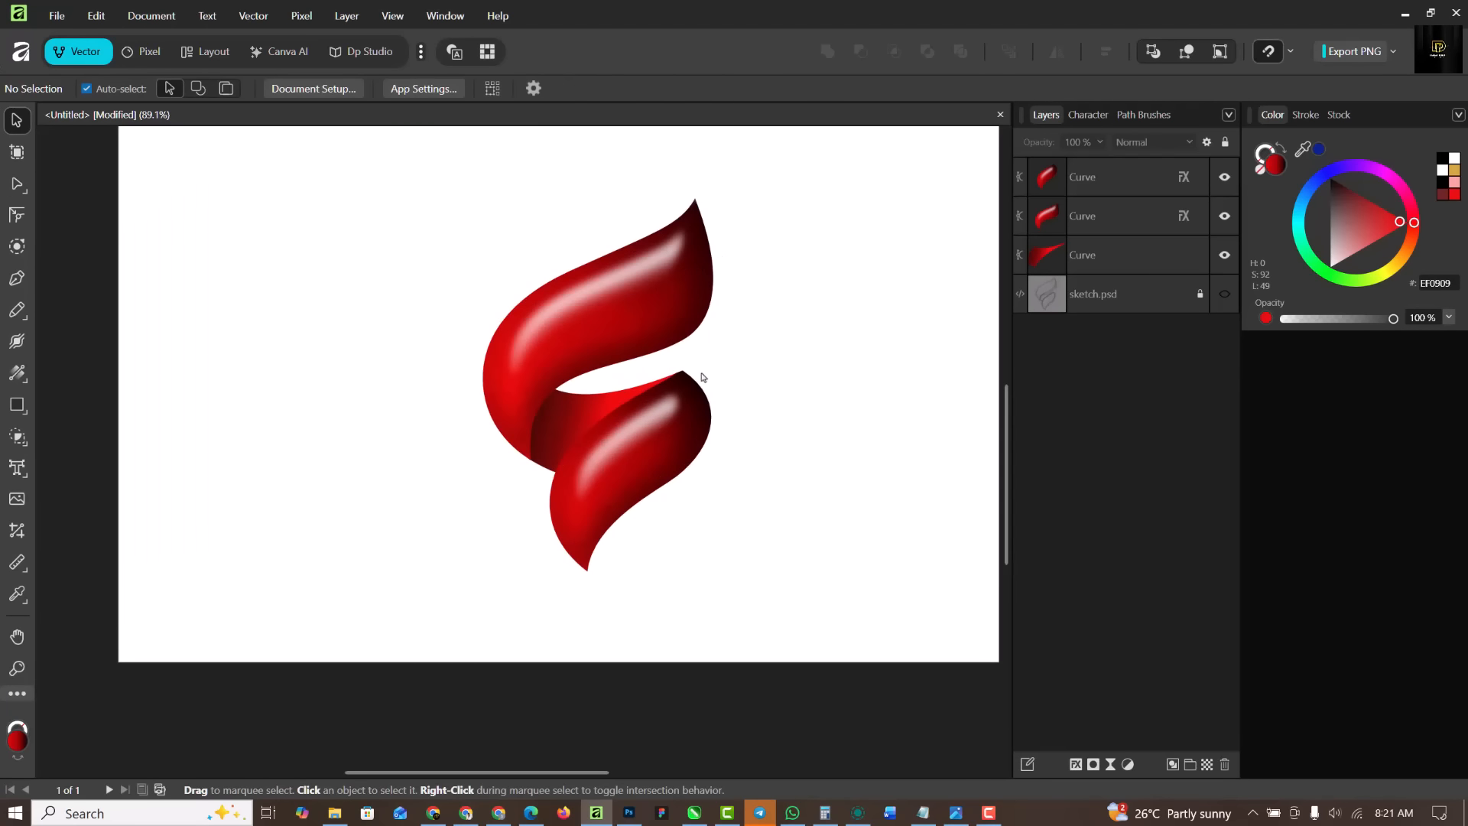
{"action": "scroll", "coordinate": [757, 347], "scroll_direction": "down", "scroll_amount": 1}
{"action": "scroll", "coordinate": [757, 348], "scroll_direction": "up", "scroll_amount": 1}
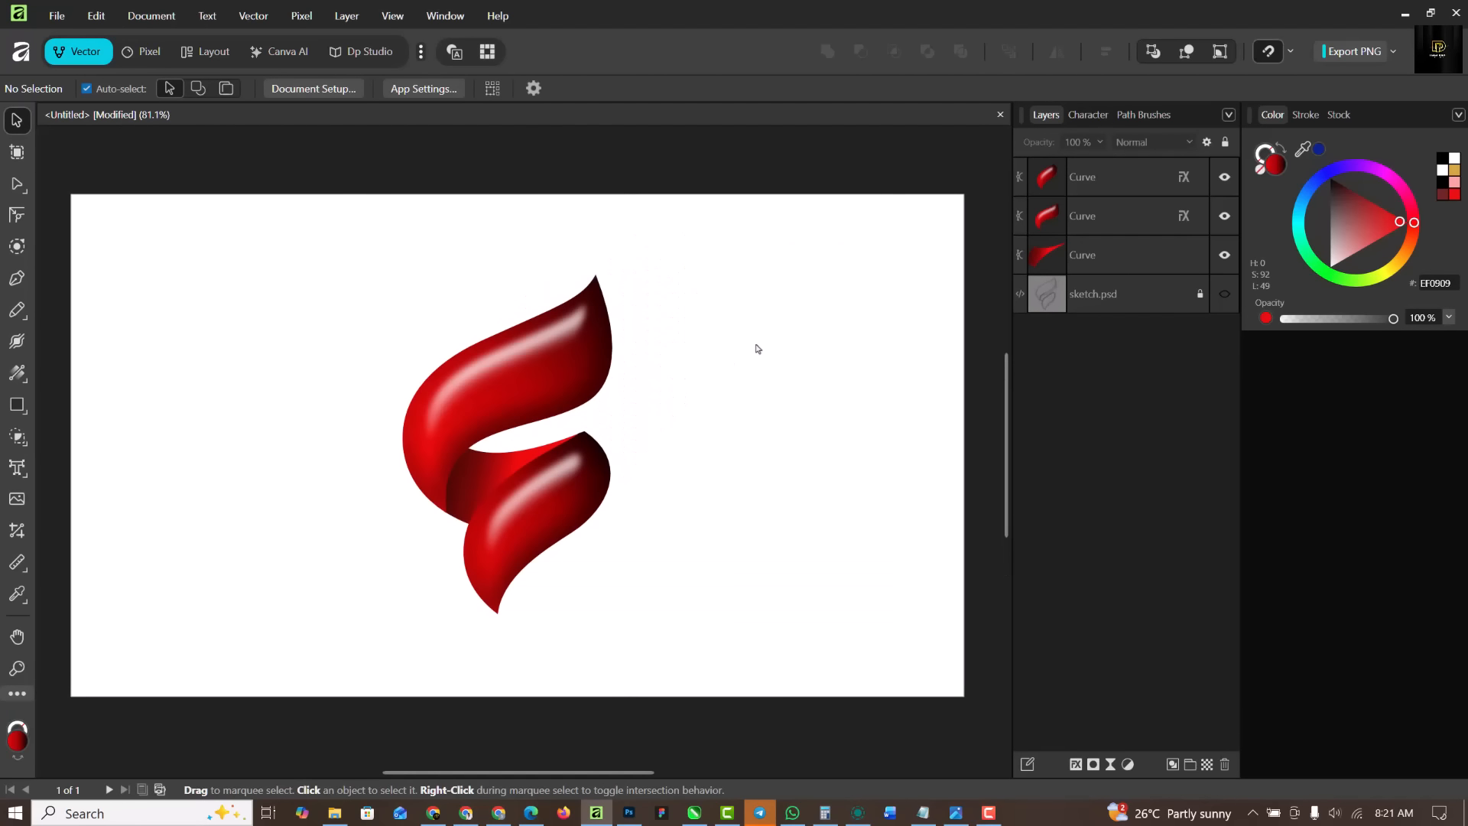
{"action": "left_click", "coordinate": [543, 372]}
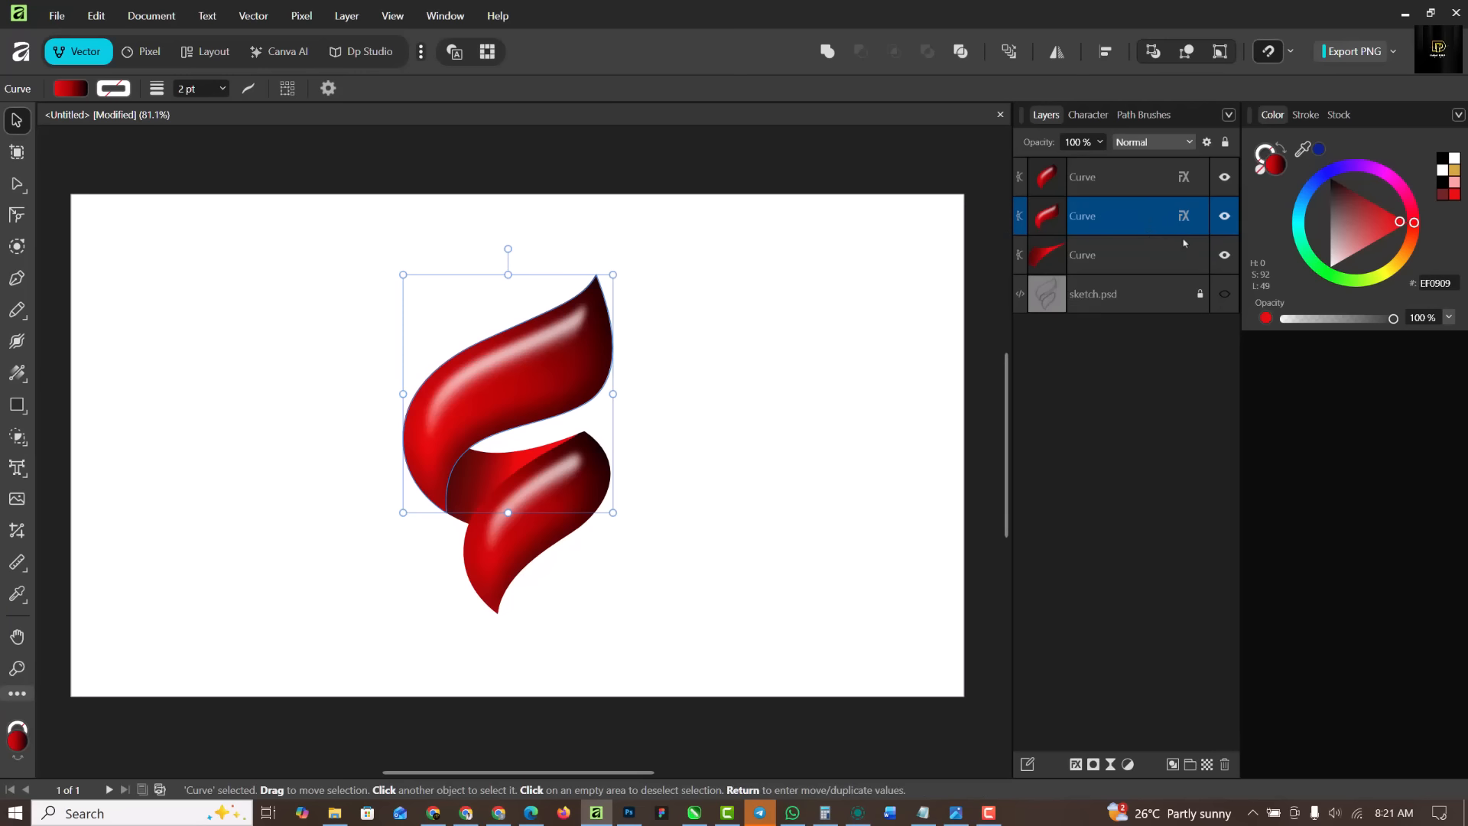
{"action": "left_click", "coordinate": [1079, 766]}
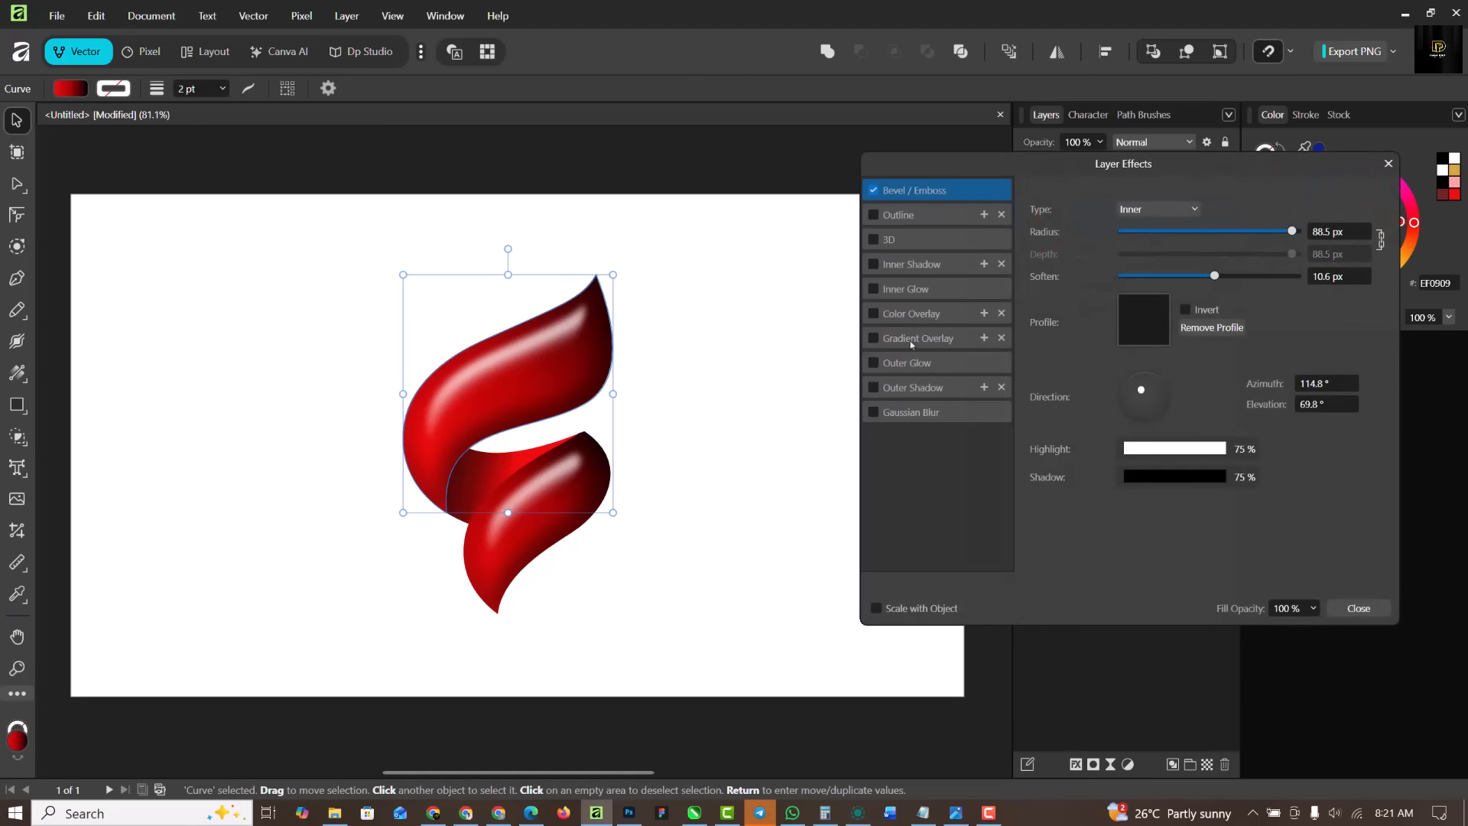
{"action": "left_click", "coordinate": [920, 291]}
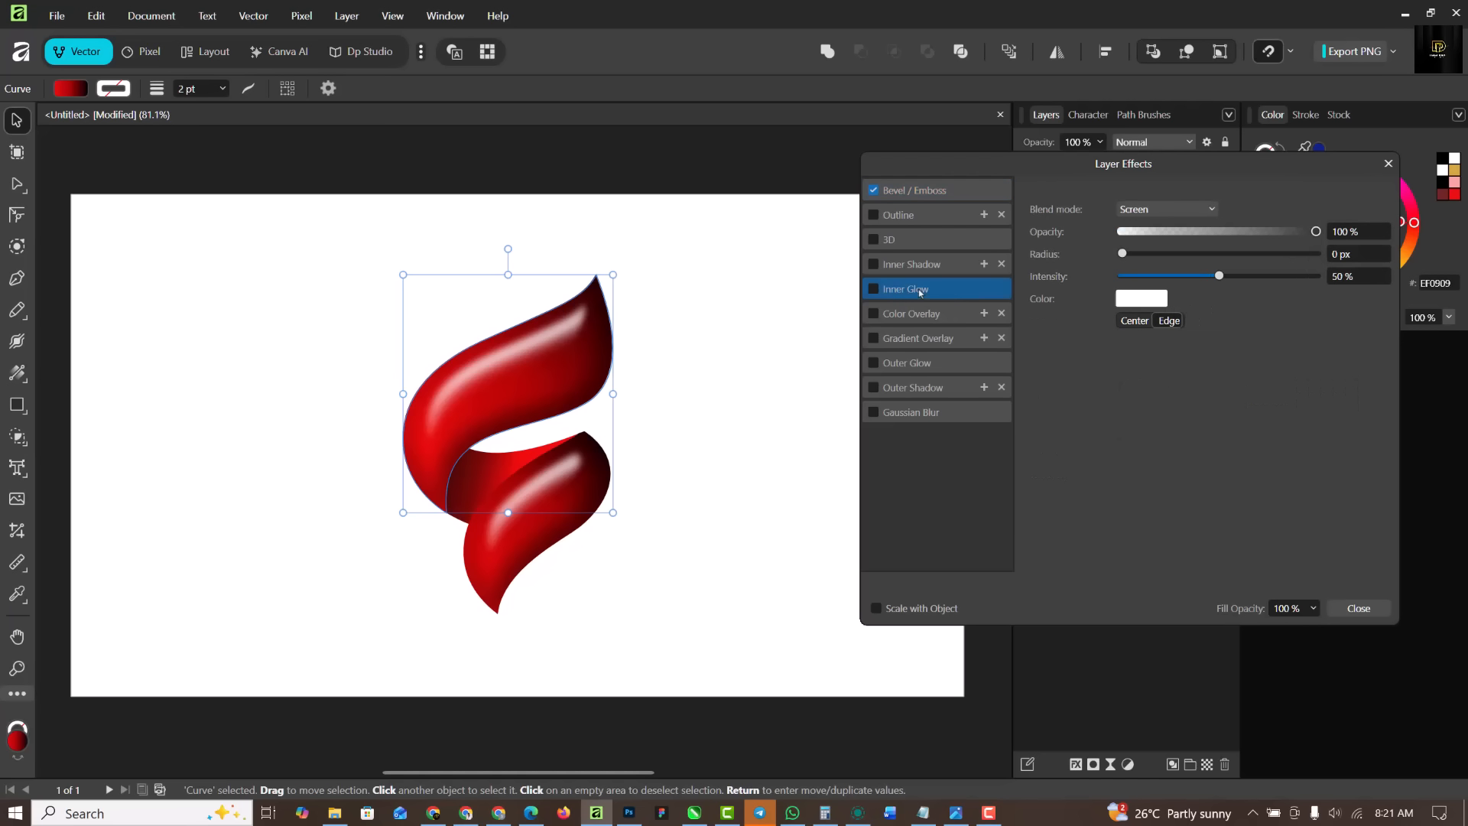
{"action": "left_click", "coordinate": [874, 289]}
Set the inner glow's colour to red (RGB 232, 0, 0) and its radius to 100 px
{"action": "left_click", "coordinate": [1137, 301]}
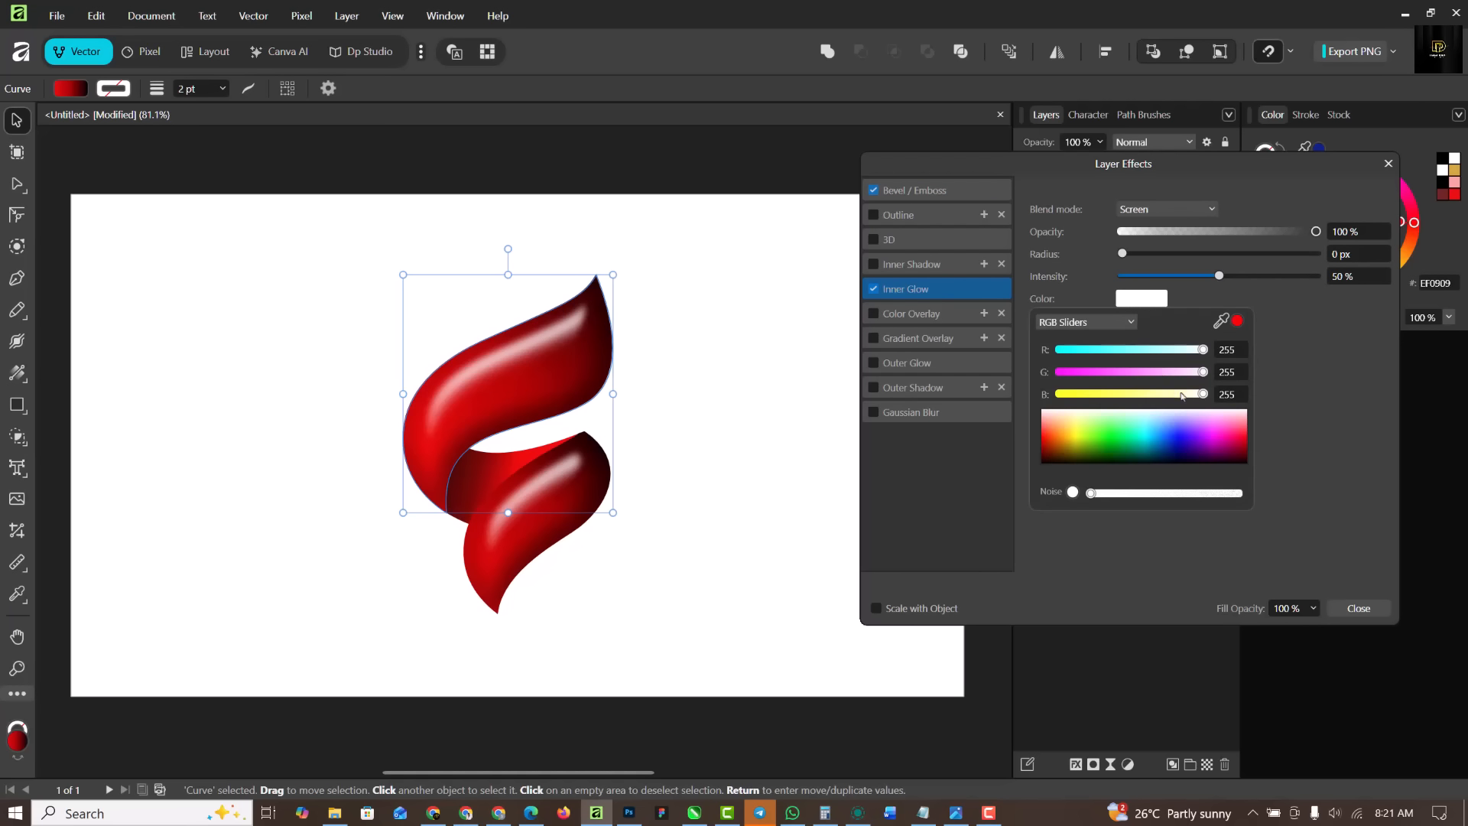
{"action": "left_click", "coordinate": [1048, 442]}
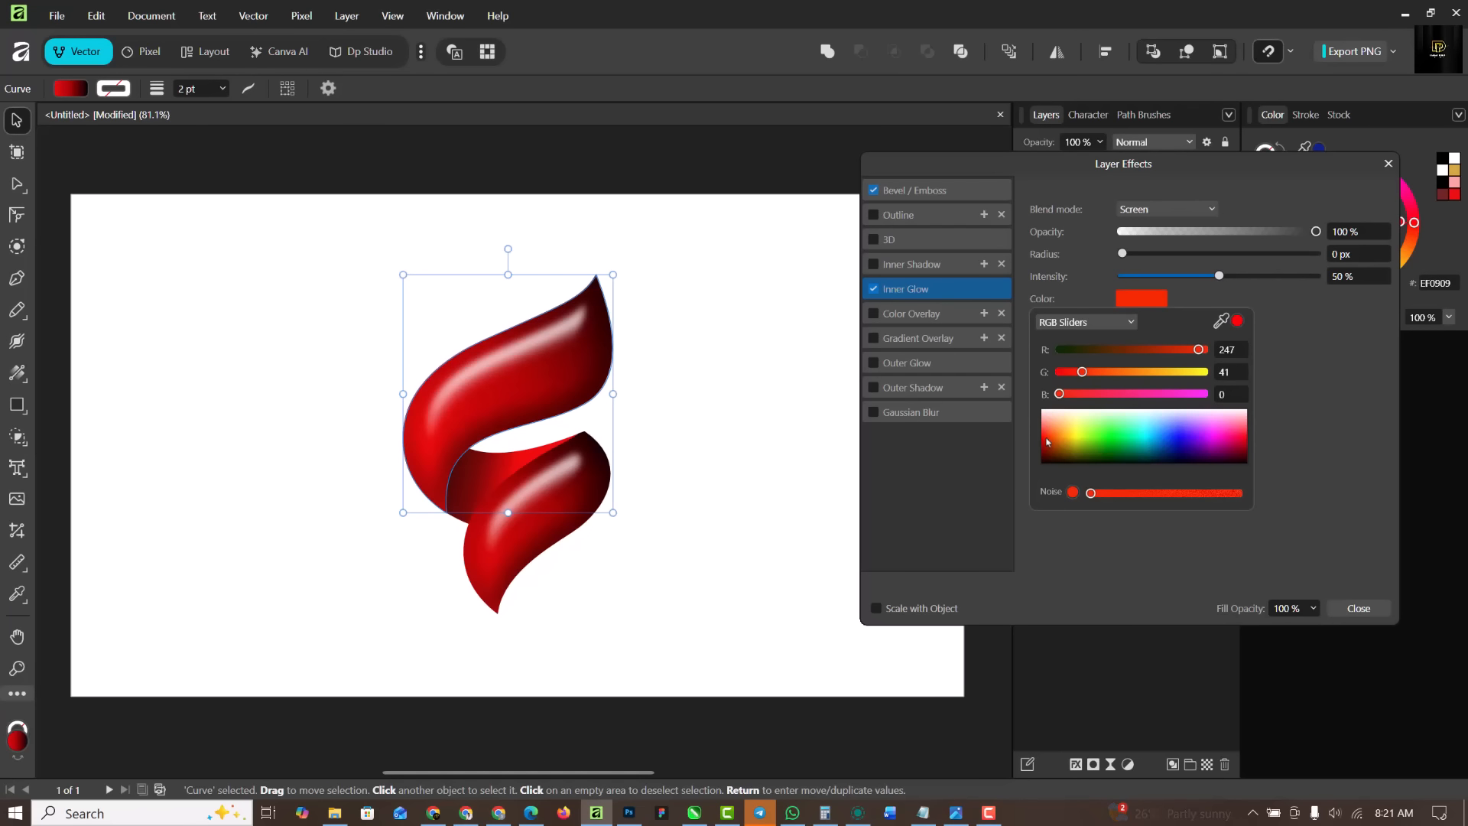
{"action": "left_click_drag", "start_coordinate": [1048, 442], "coordinate": [1037, 445]}
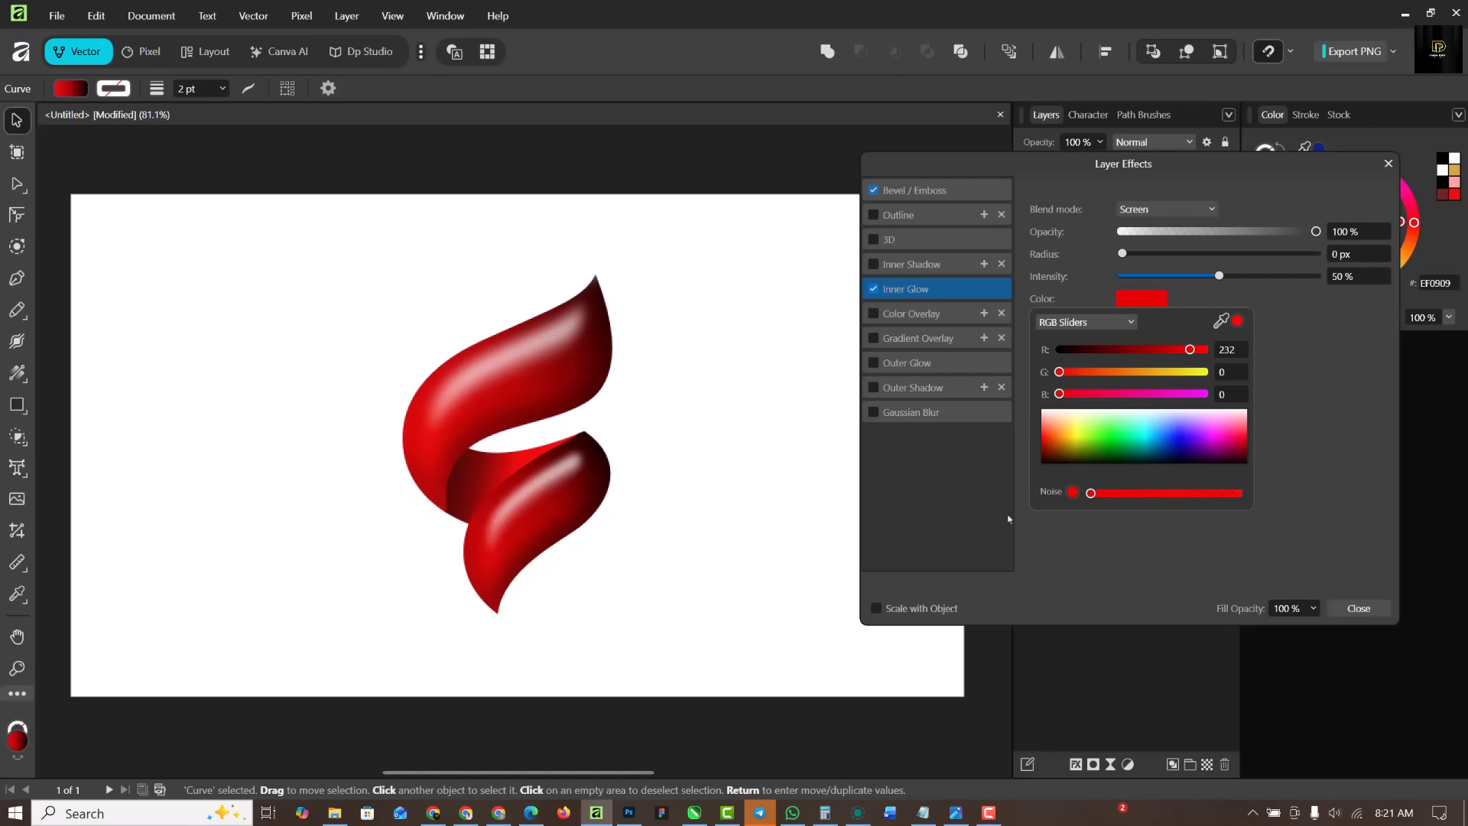
{"action": "left_click", "coordinate": [1305, 315]}
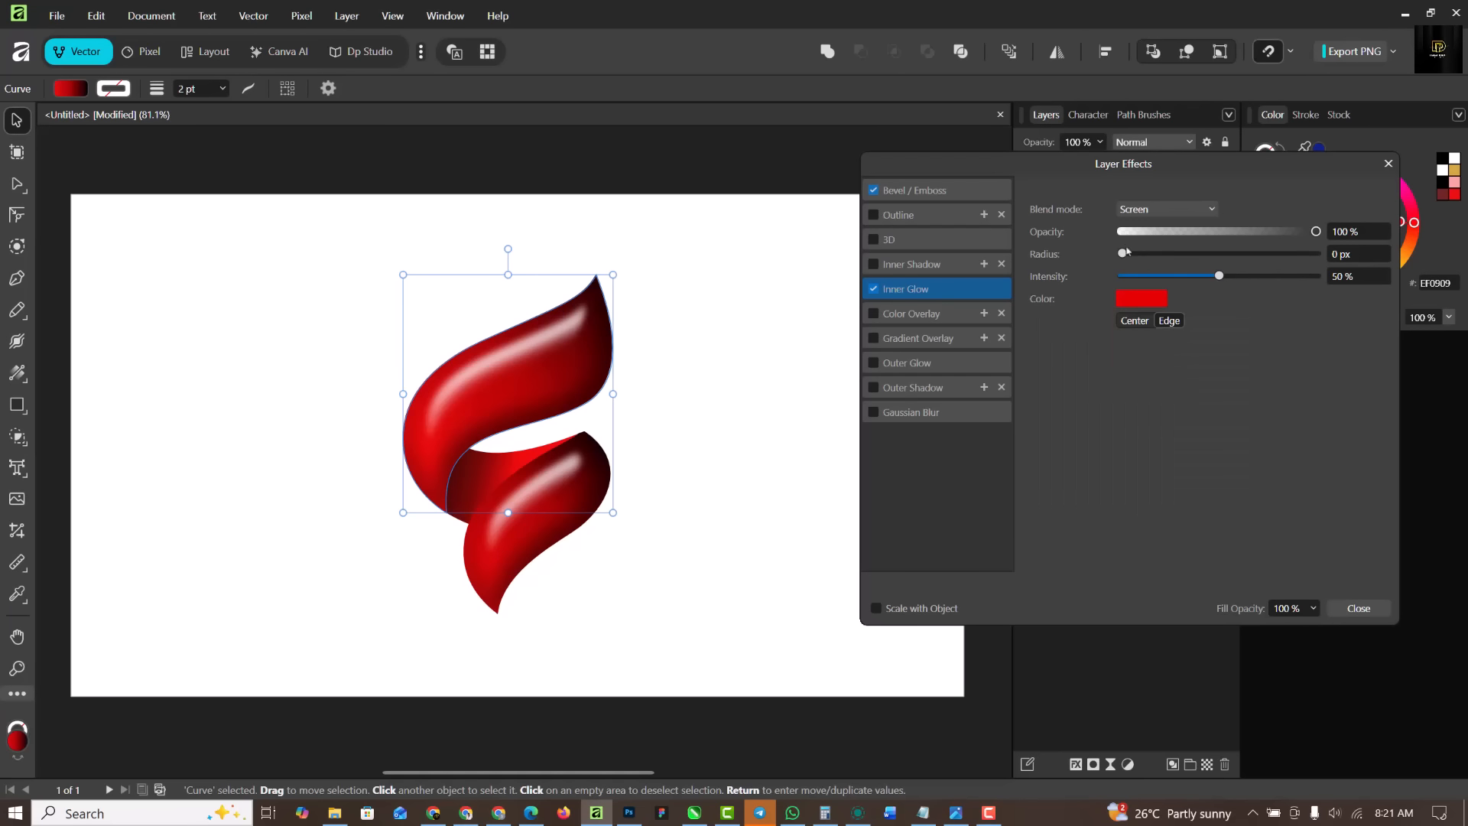
{"action": "left_click_drag", "start_coordinate": [1121, 255], "coordinate": [1351, 272]}
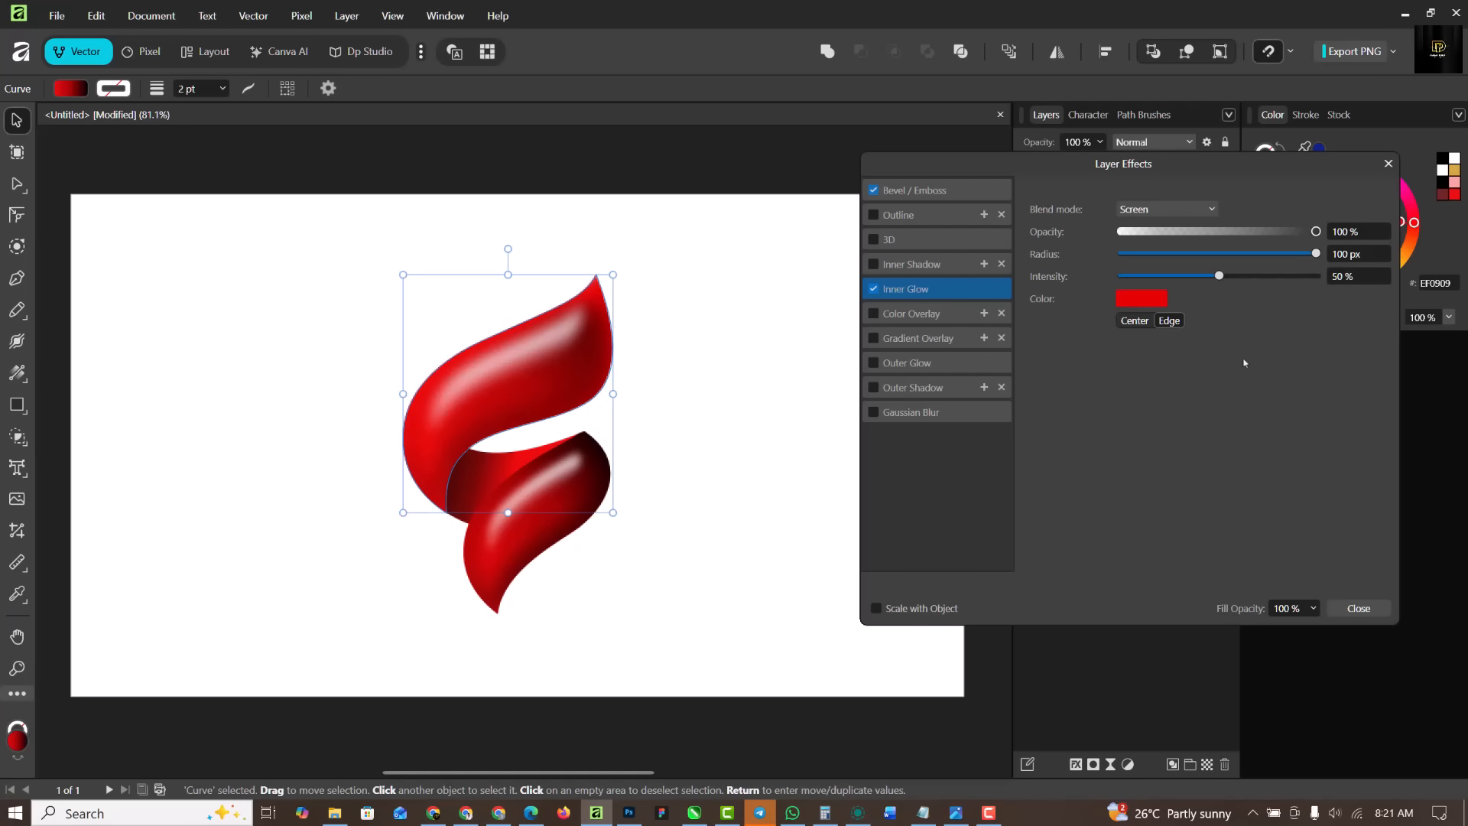
Reduce the upper shape's inner glow to 27% intensity and 76% opacity, close the effects settings and deselect the shape
{"action": "left_click_drag", "start_coordinate": [1218, 276], "coordinate": [1176, 311]}
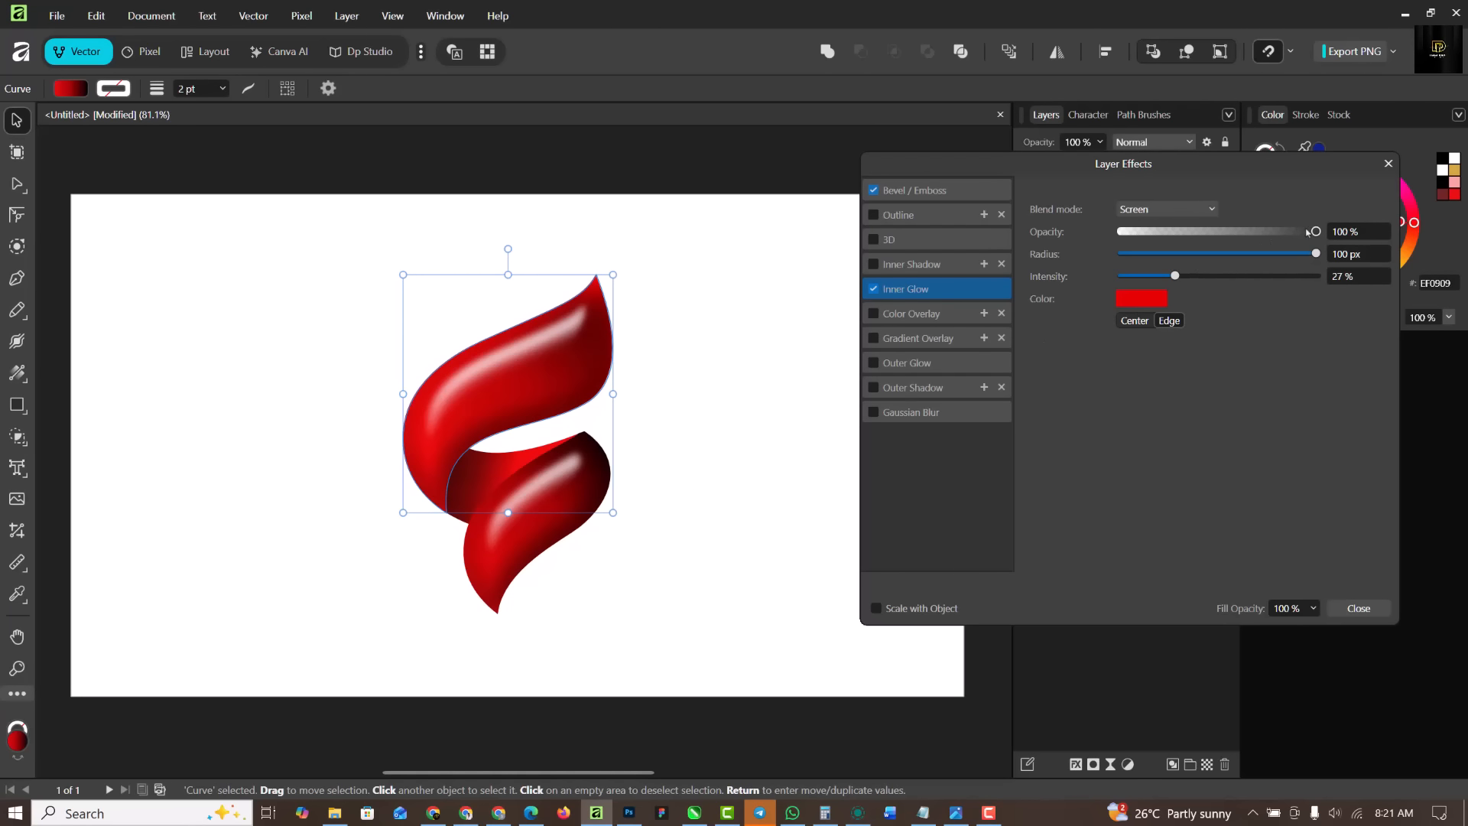
{"action": "left_click_drag", "start_coordinate": [1315, 231], "coordinate": [1270, 232]}
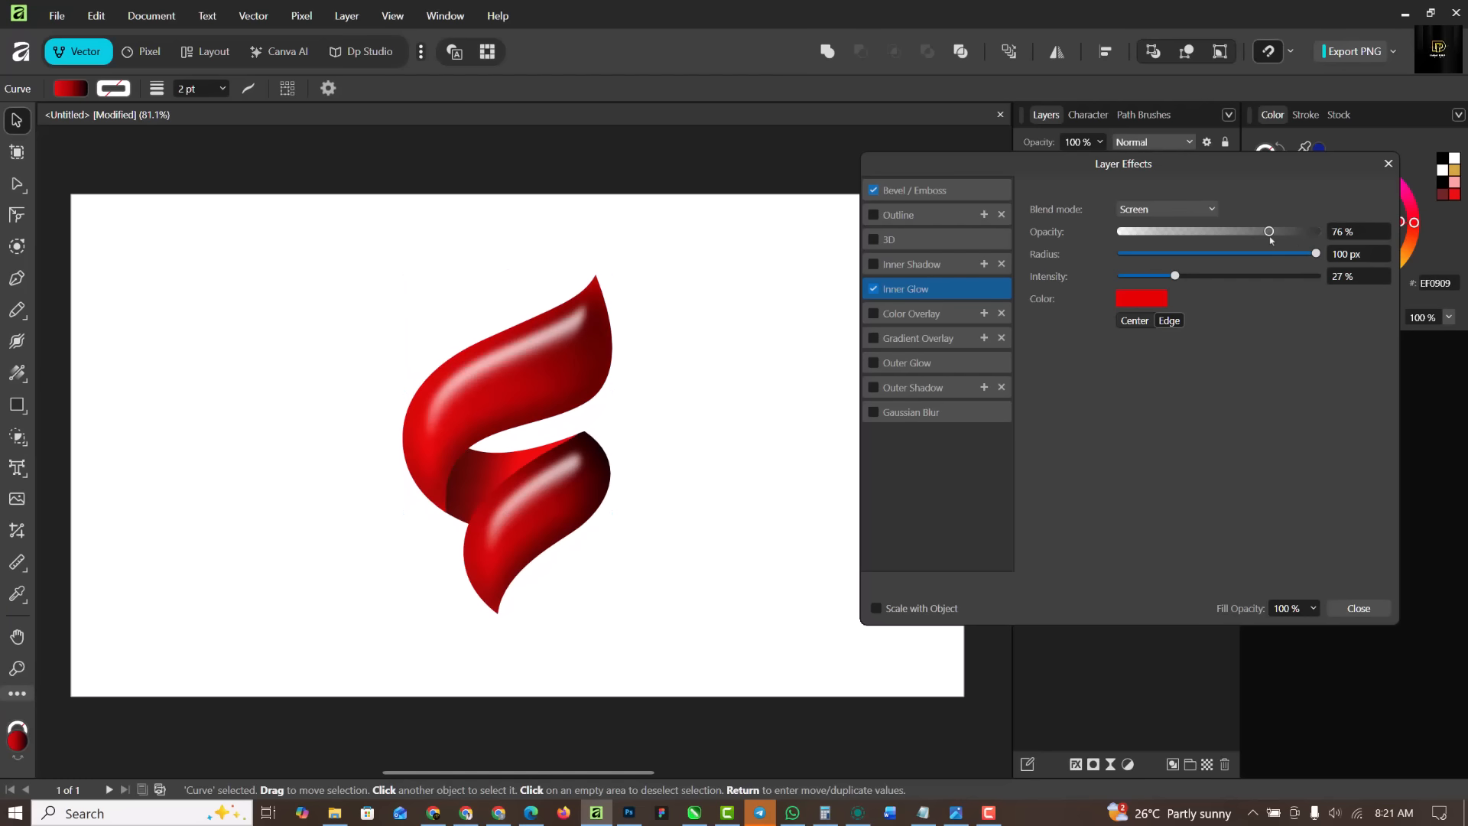
{"action": "left_click", "coordinate": [1389, 165]}
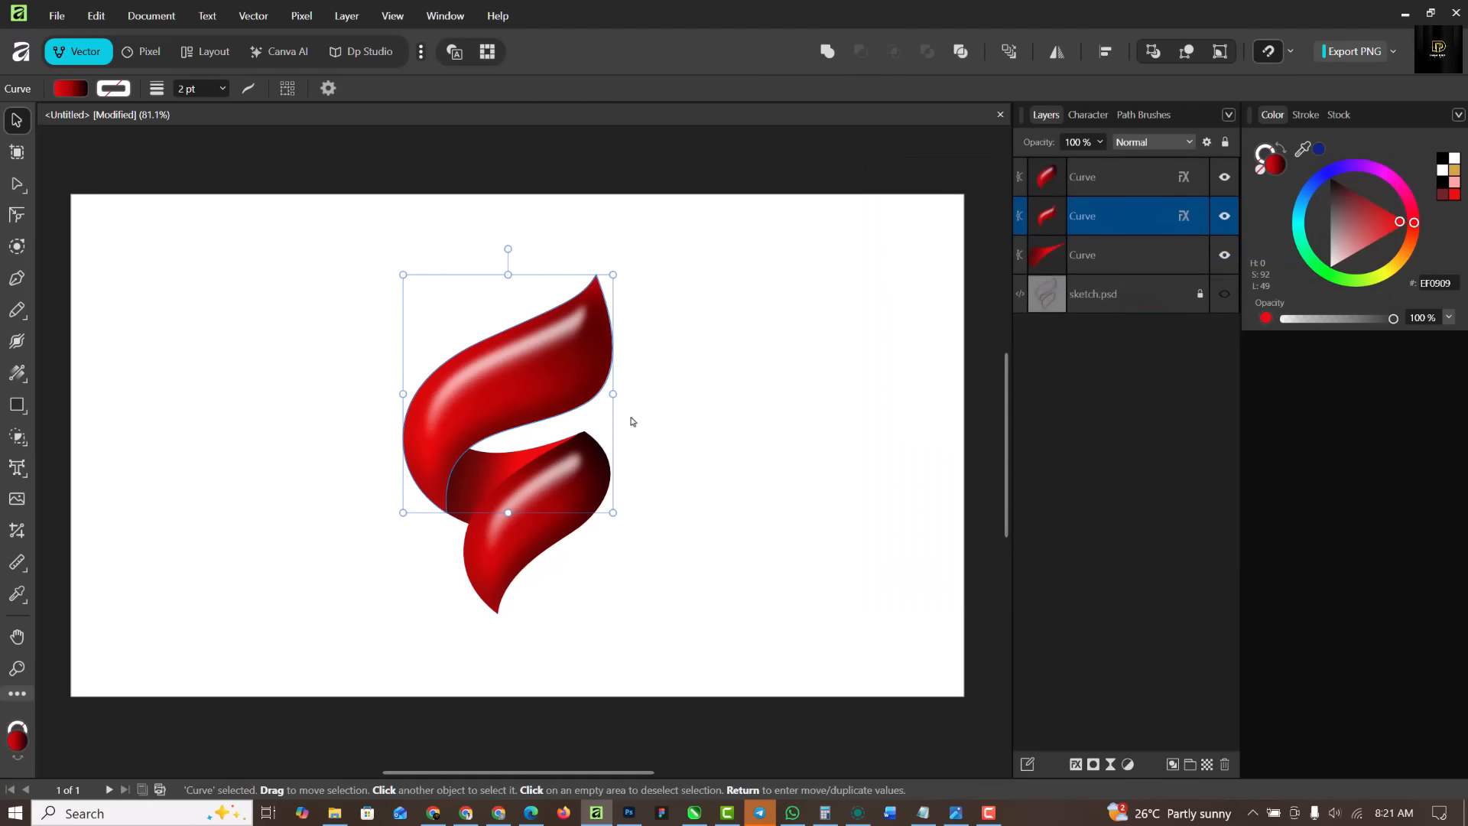
{"action": "left_click", "coordinate": [757, 337]}
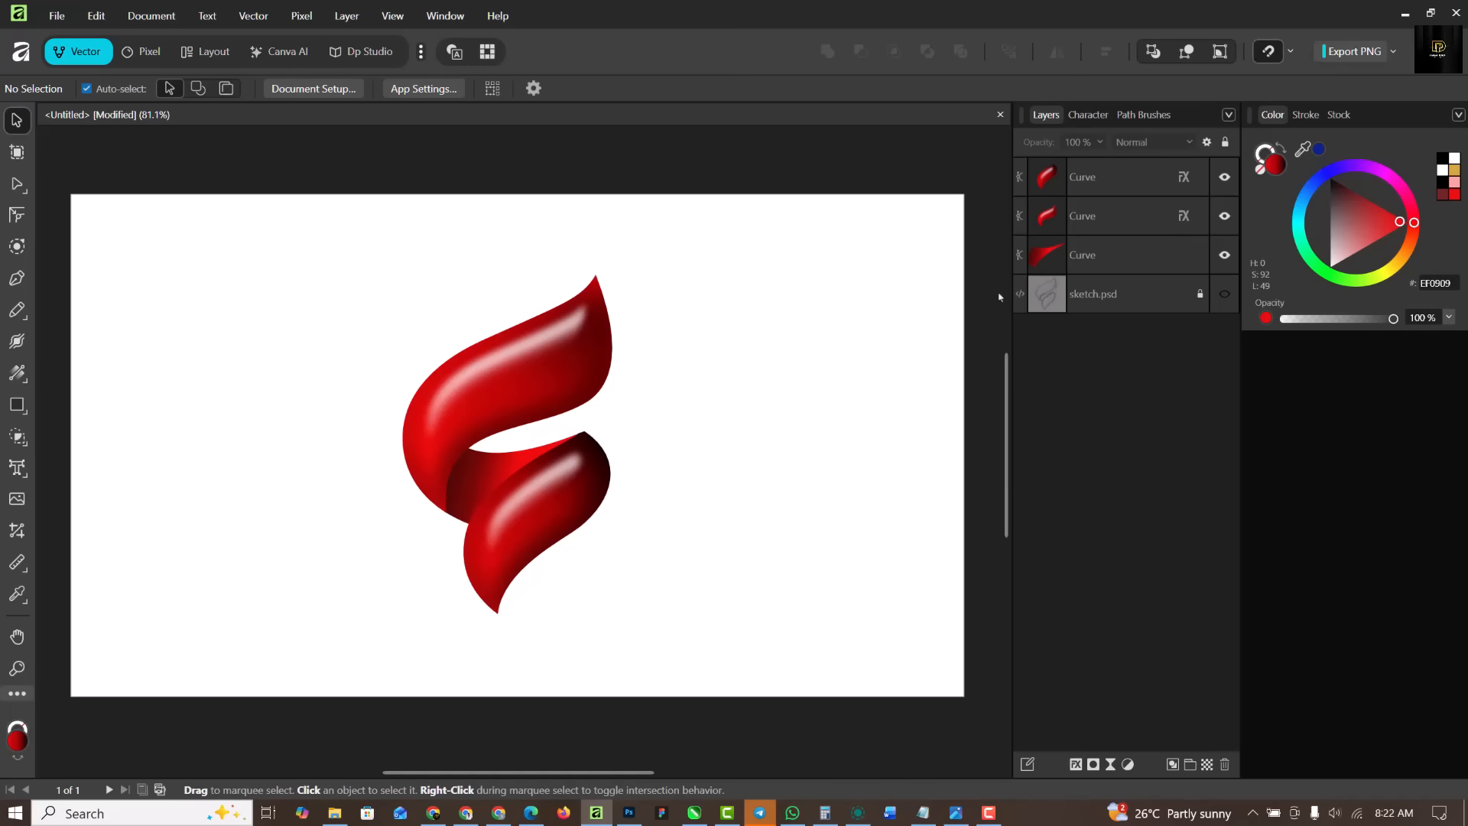
Draw a rectangle covering the full page directly above the sketch layer and fill it with the red swatch
{"action": "left_click", "coordinate": [1132, 294]}
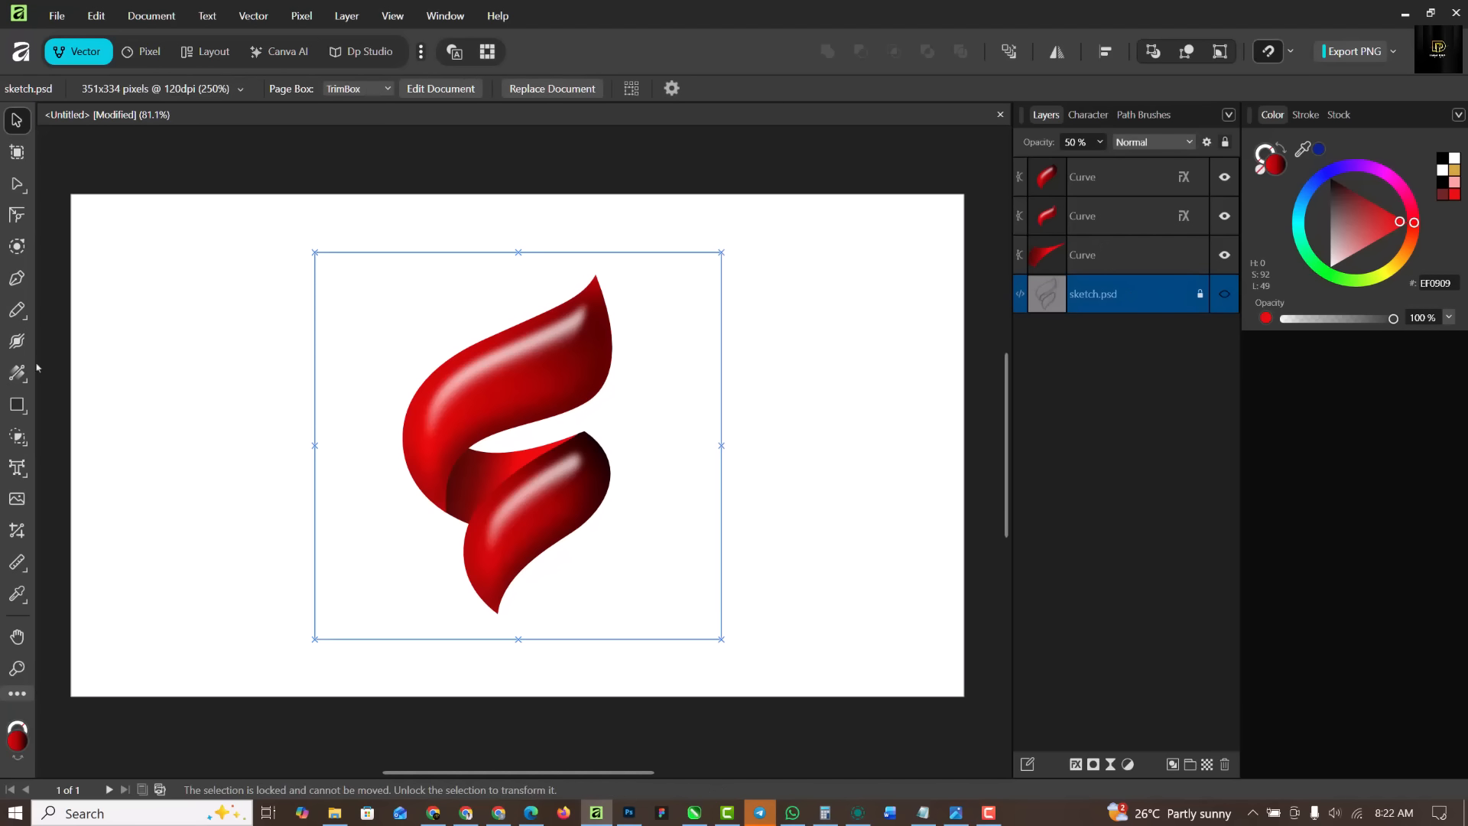
{"action": "left_click", "coordinate": [17, 406]}
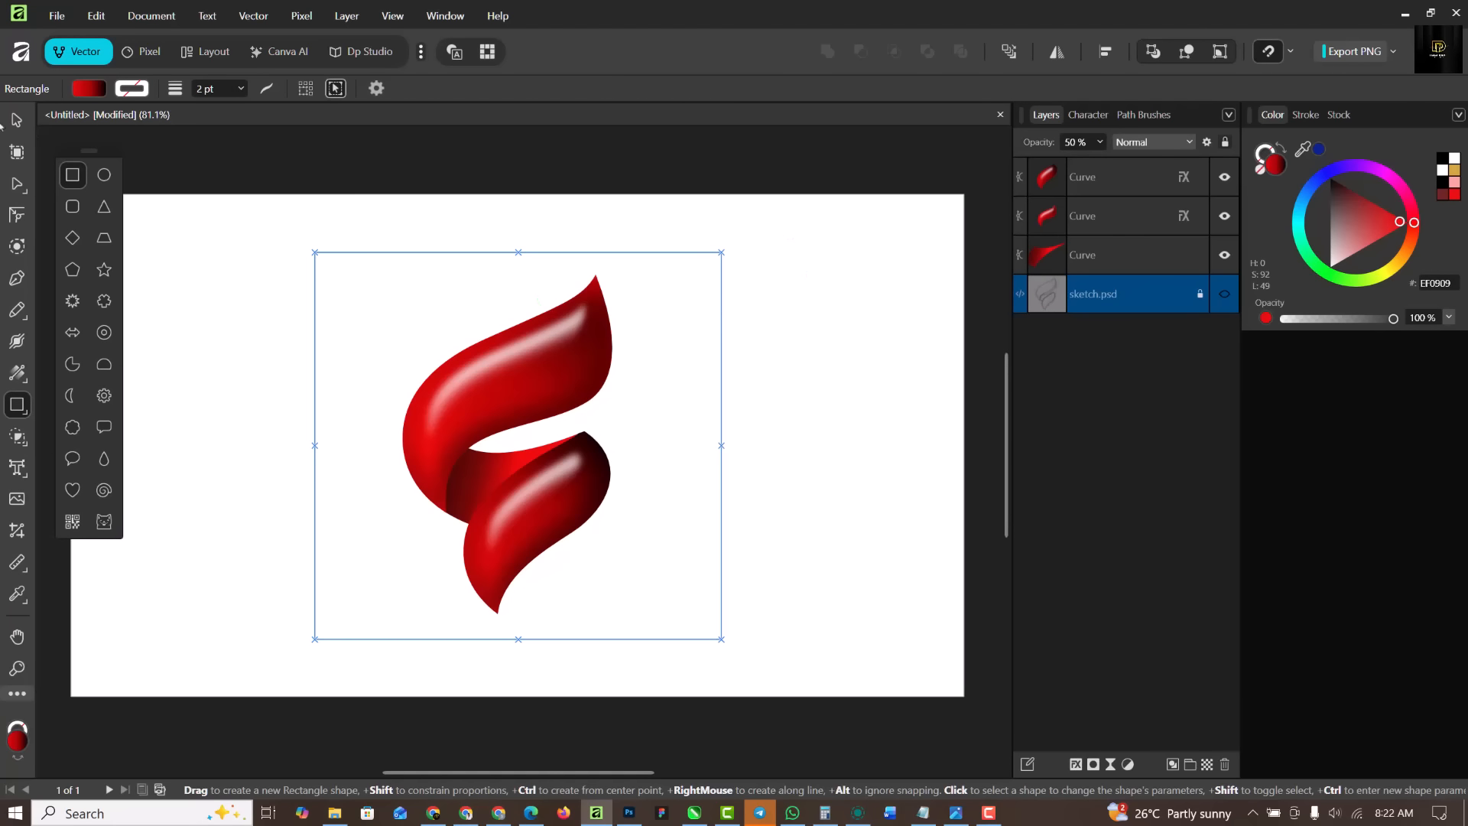
{"action": "key", "text": "v"}
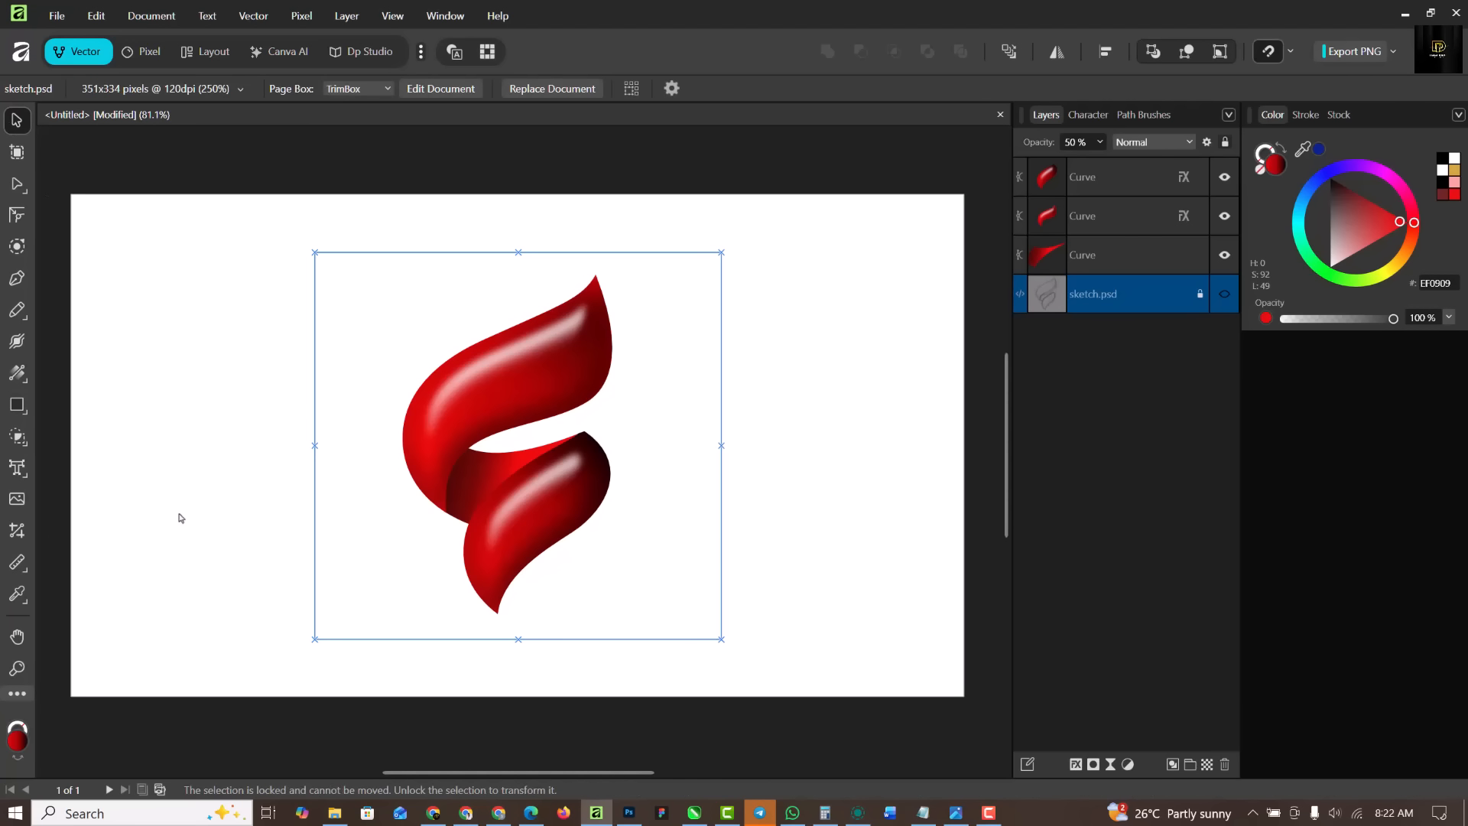
{"action": "left_click", "coordinate": [18, 739]}
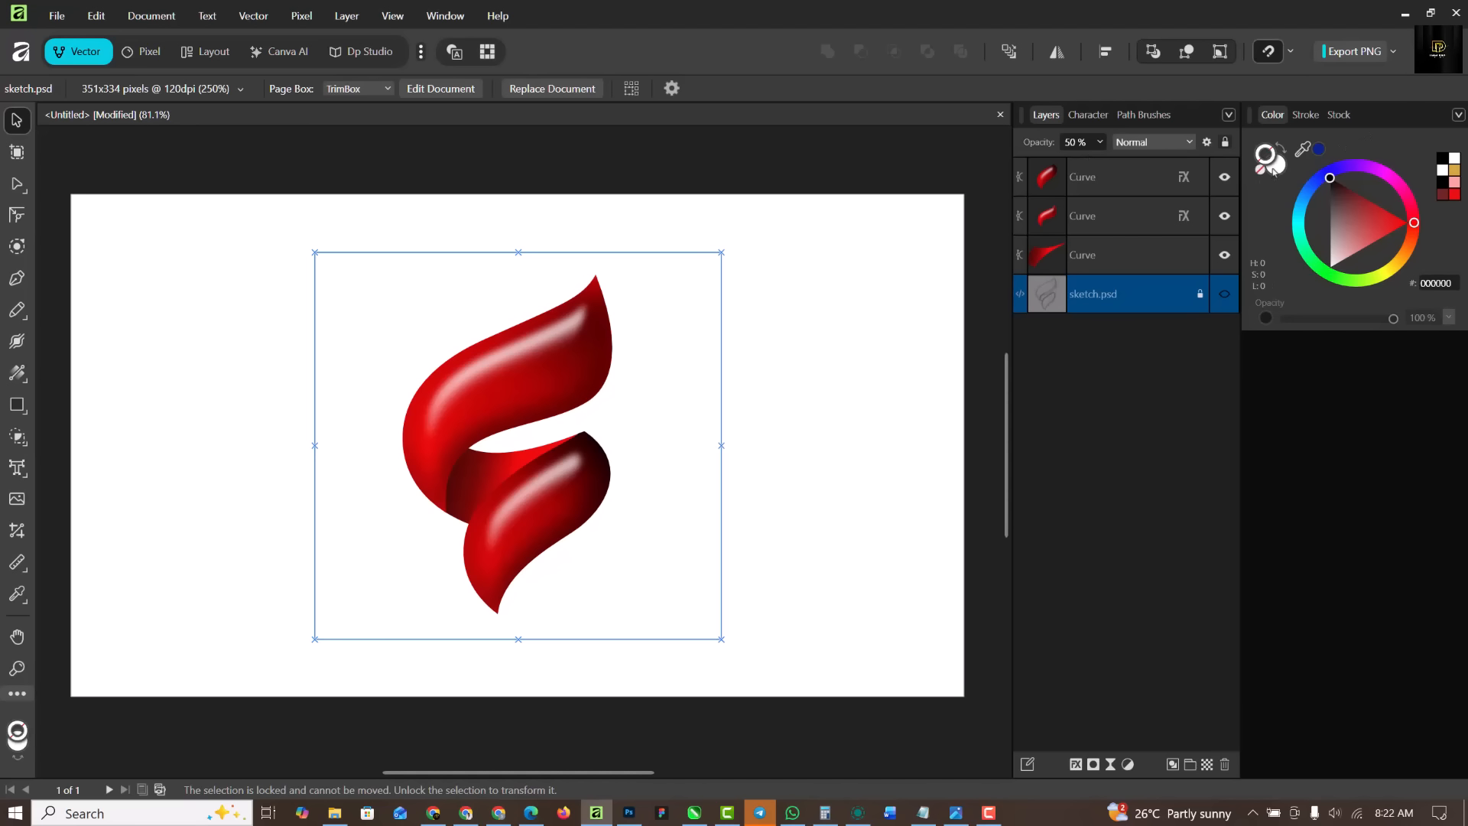
{"action": "scroll", "coordinate": [404, 318], "scroll_direction": "down", "scroll_amount": 1}
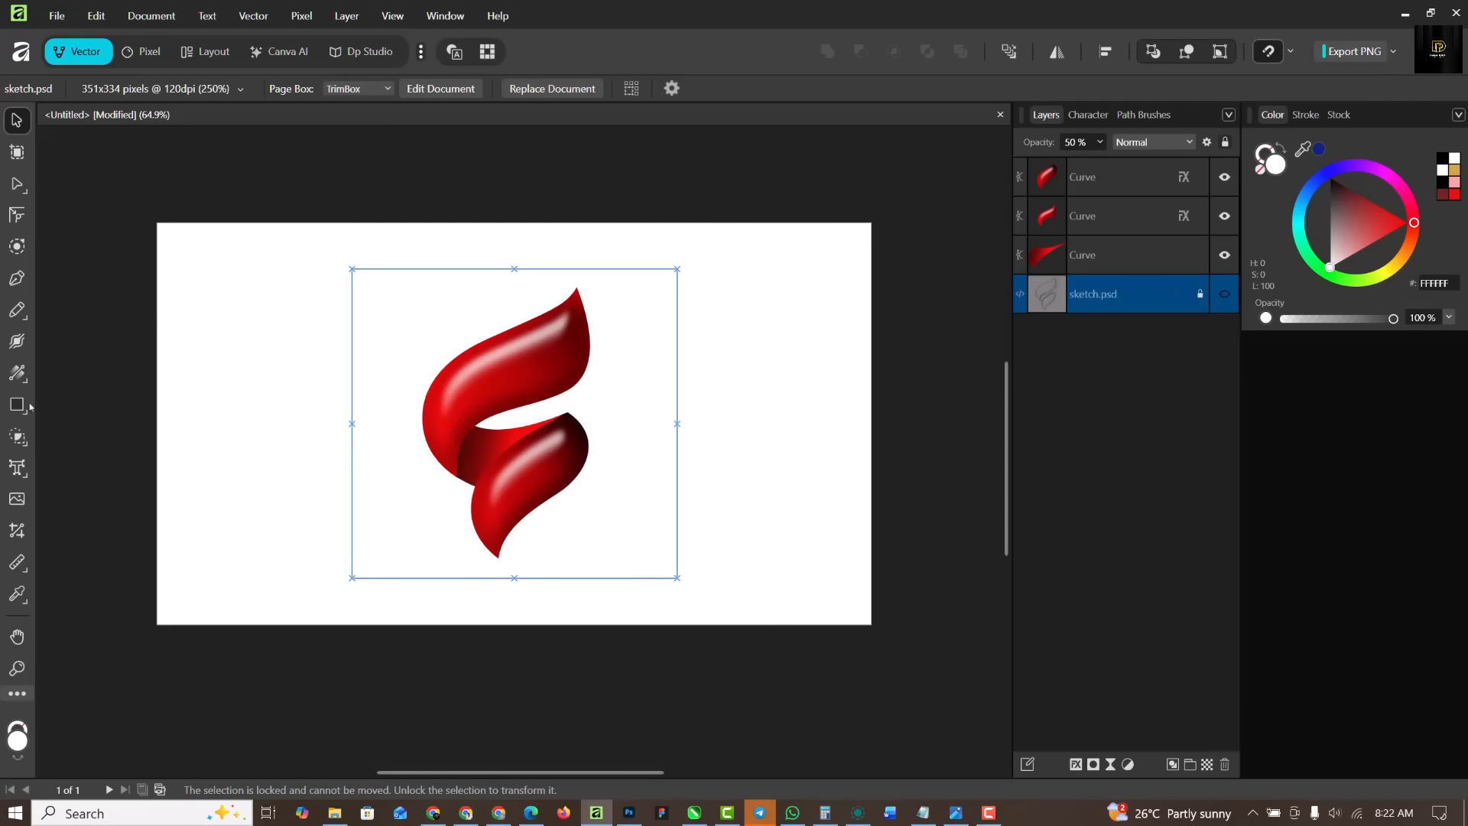
{"action": "key", "text": "m"}
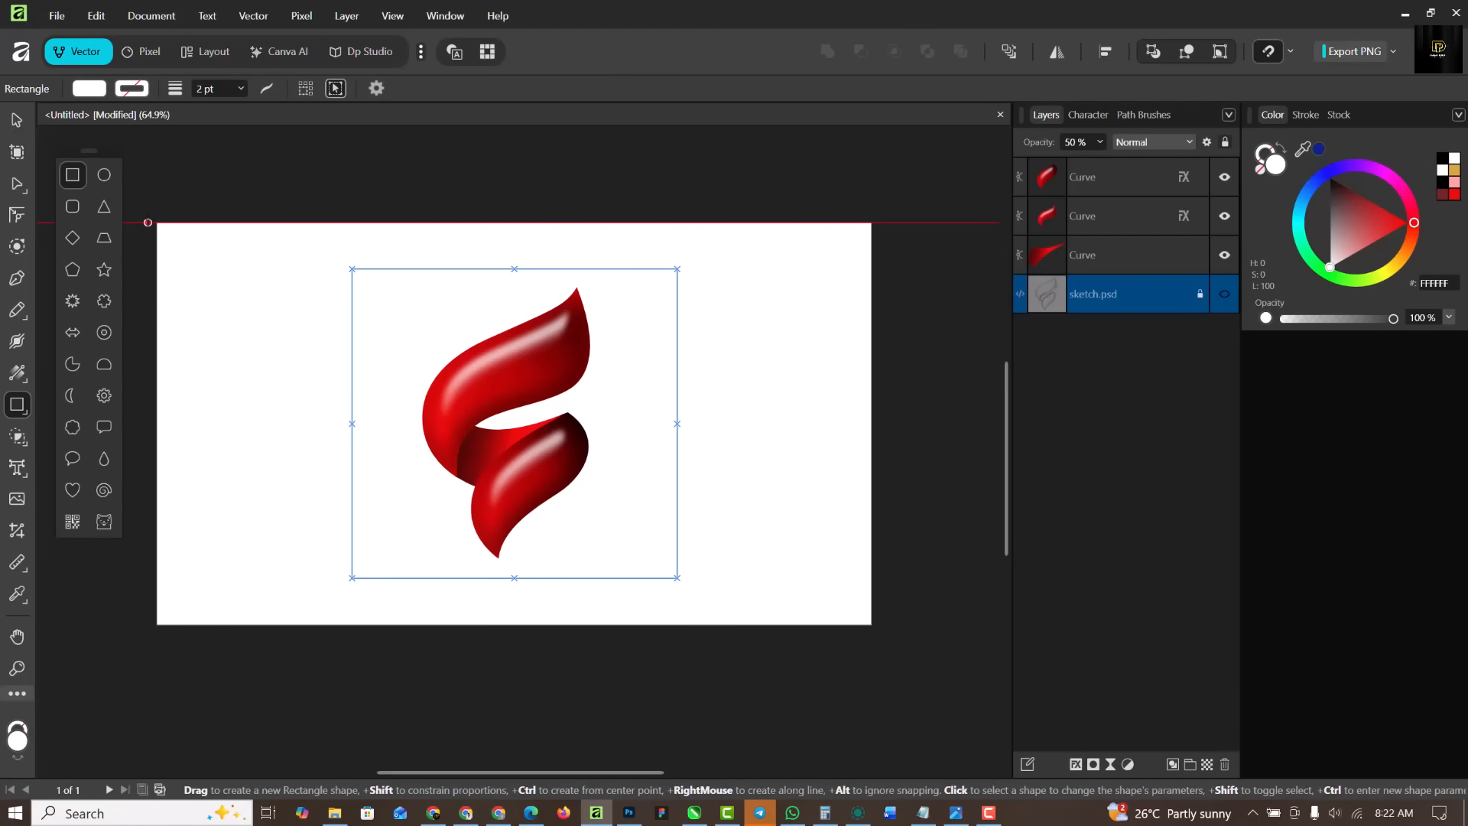
{"action": "left_click_drag", "start_coordinate": [148, 223], "coordinate": [886, 624]}
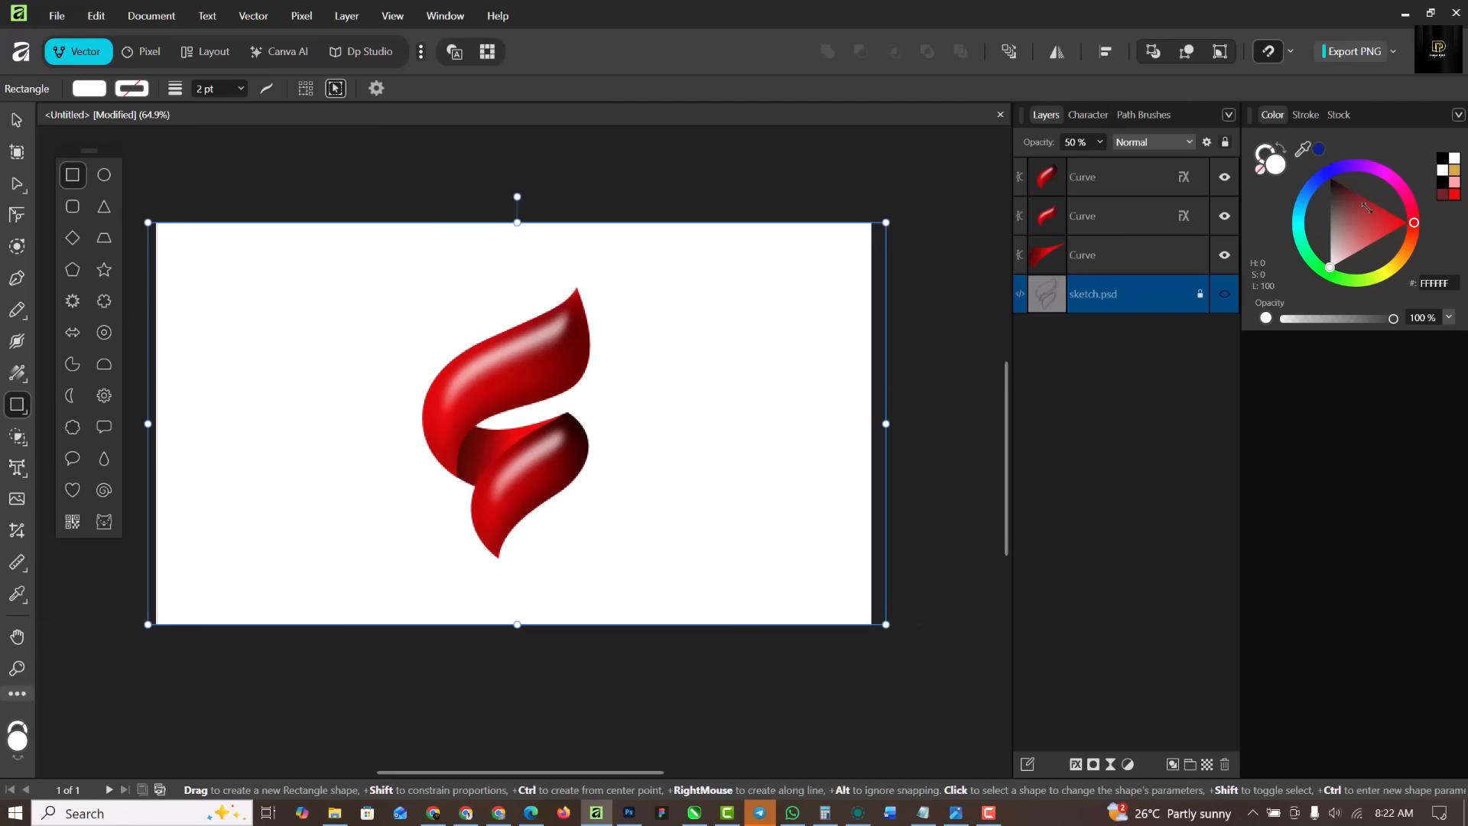
{"action": "left_click", "coordinate": [1455, 194]}
{"action": "key", "text": "v"}
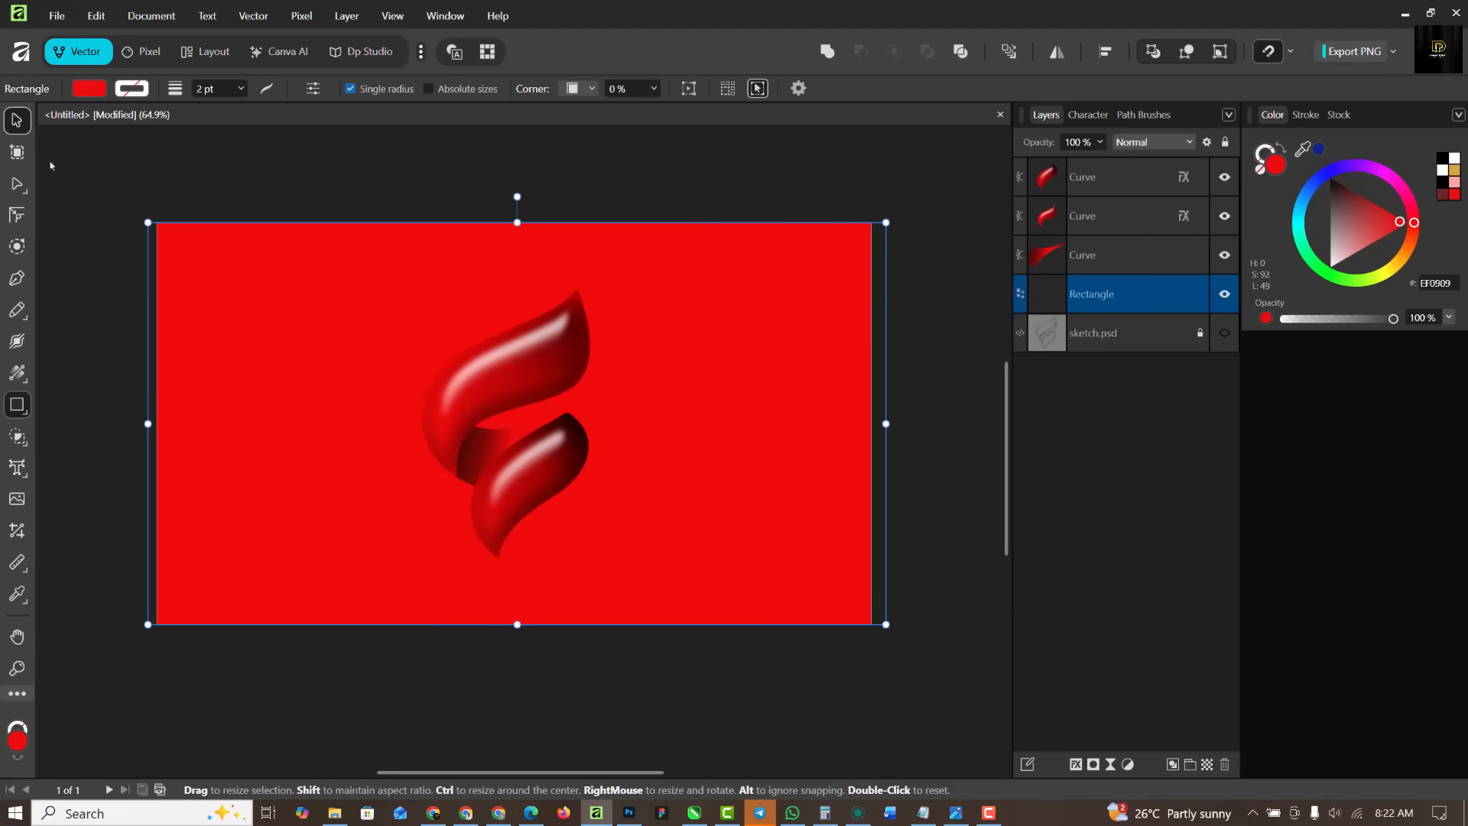
Give the background rectangle an elliptical gradient fill, reverse it, and make its centre stop white with red outer edges
{"action": "scroll", "coordinate": [476, 357], "scroll_direction": "up", "scroll_amount": 1}
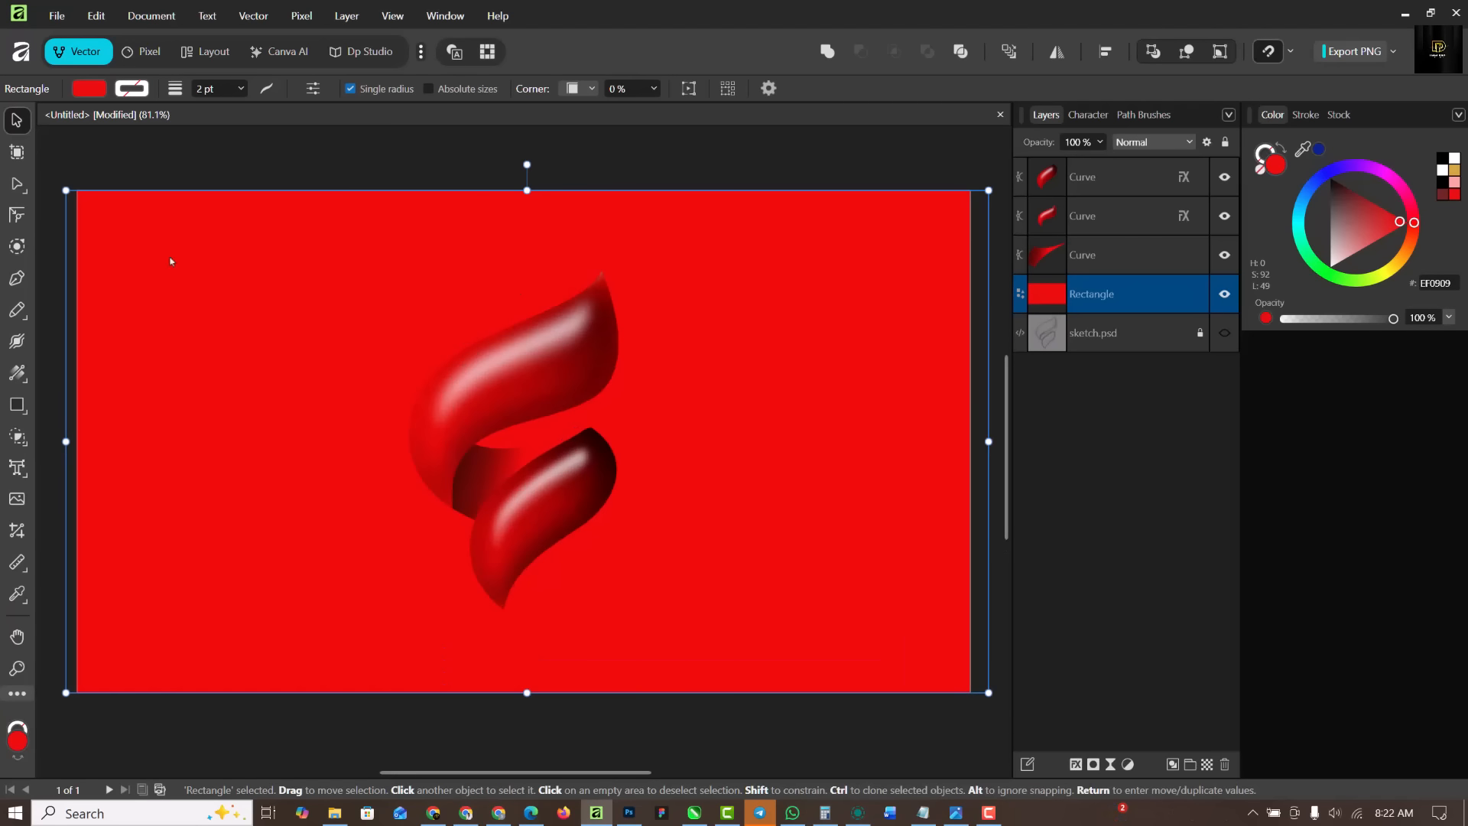
{"action": "left_click", "coordinate": [25, 382]}
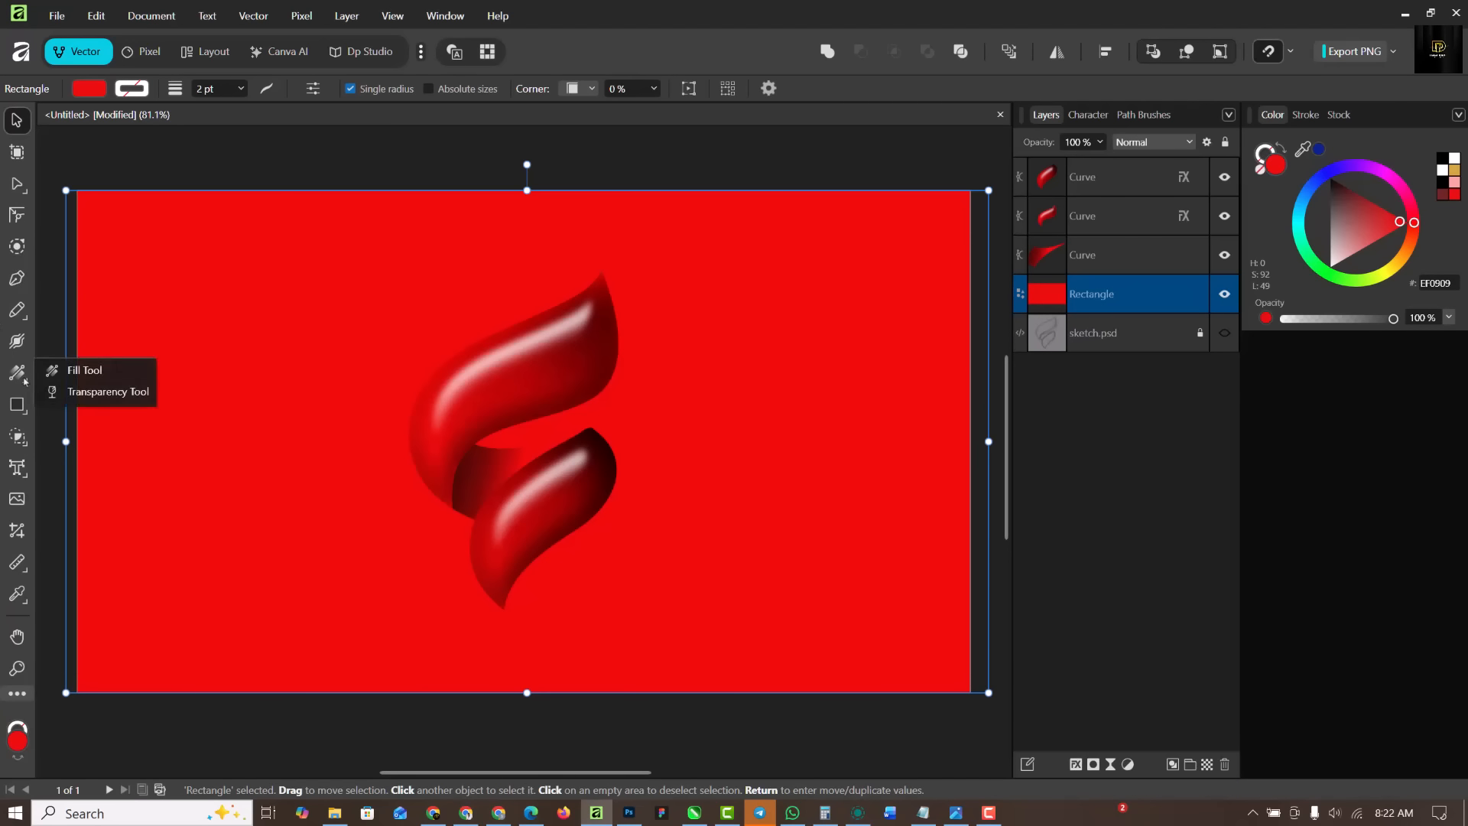
{"action": "left_click", "coordinate": [69, 369]}
{"action": "left_click", "coordinate": [174, 89]}
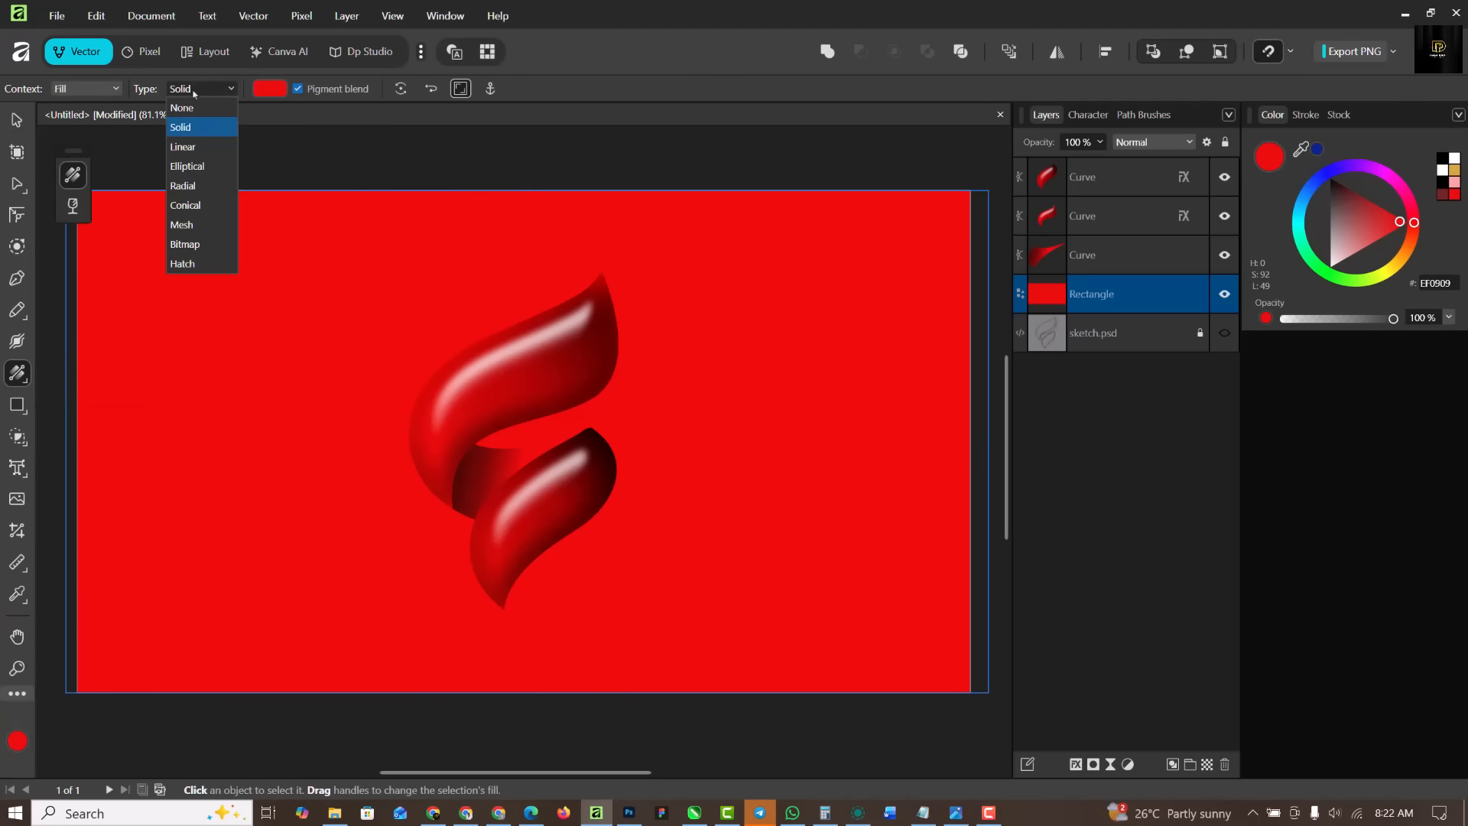
{"action": "left_click", "coordinate": [188, 166]}
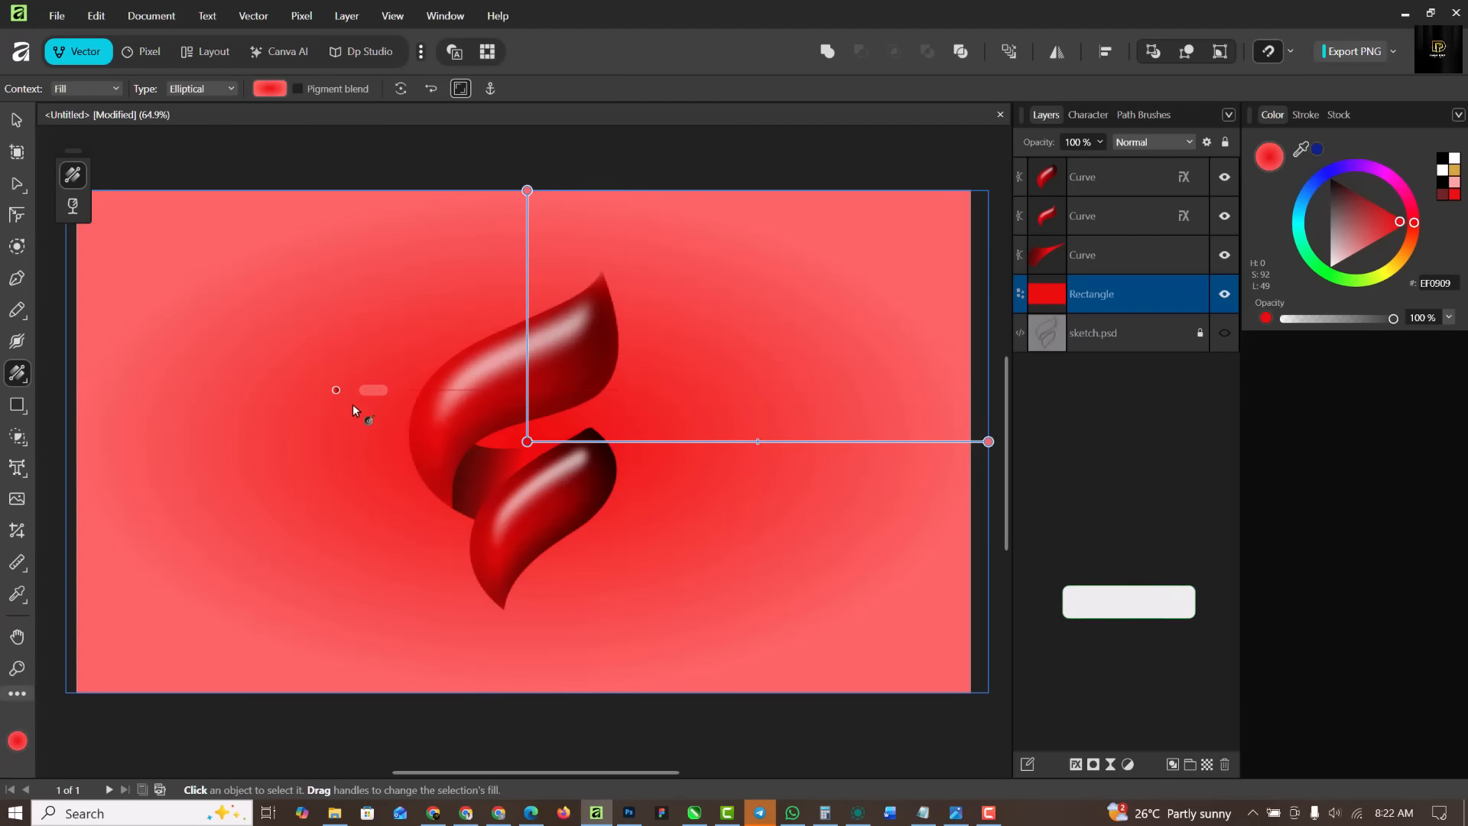
{"action": "scroll", "coordinate": [351, 403], "scroll_direction": "down", "scroll_amount": 2}
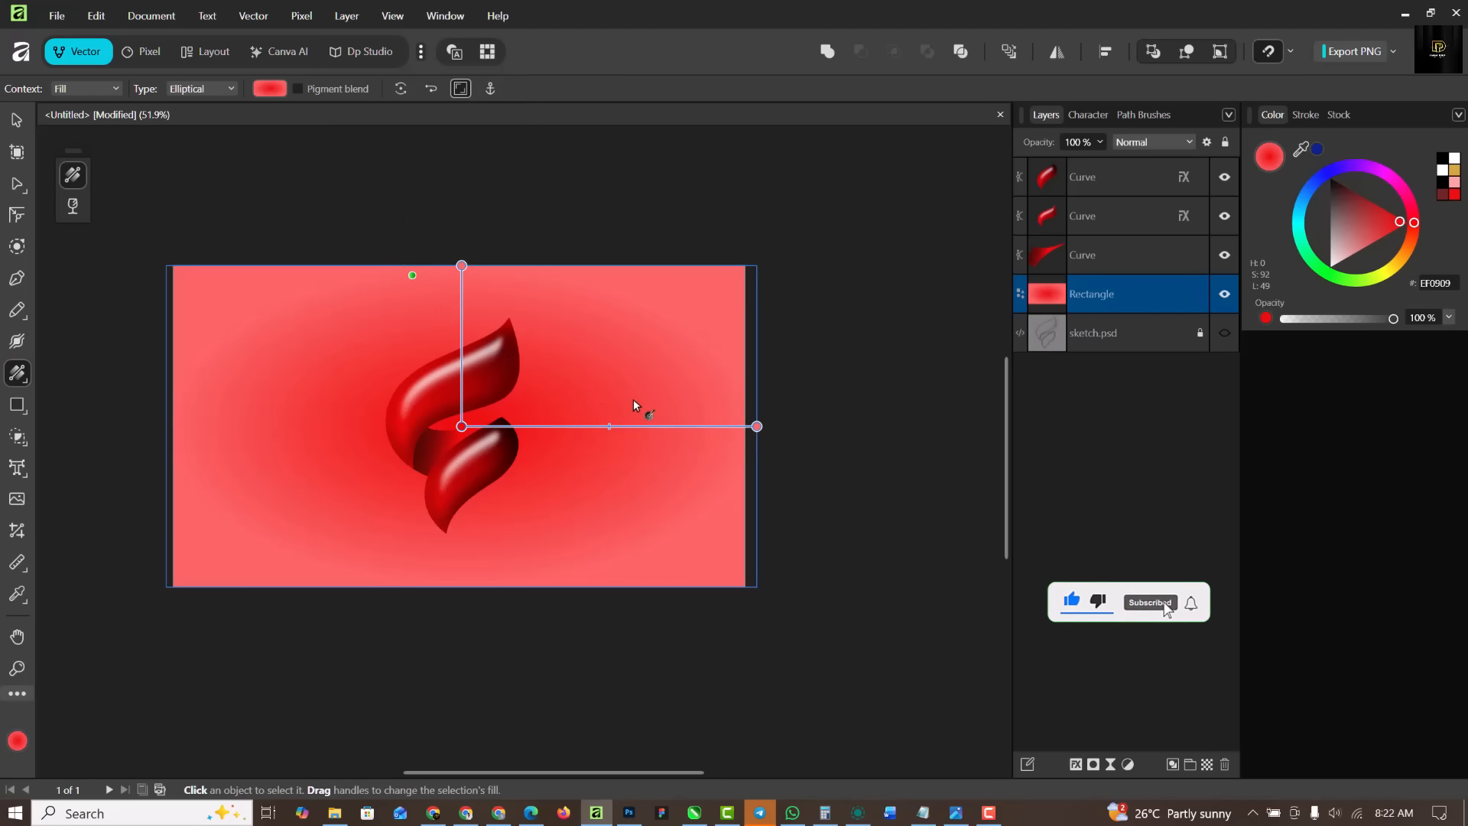
{"action": "left_click", "coordinate": [432, 90]}
{"action": "left_click", "coordinate": [433, 91]}
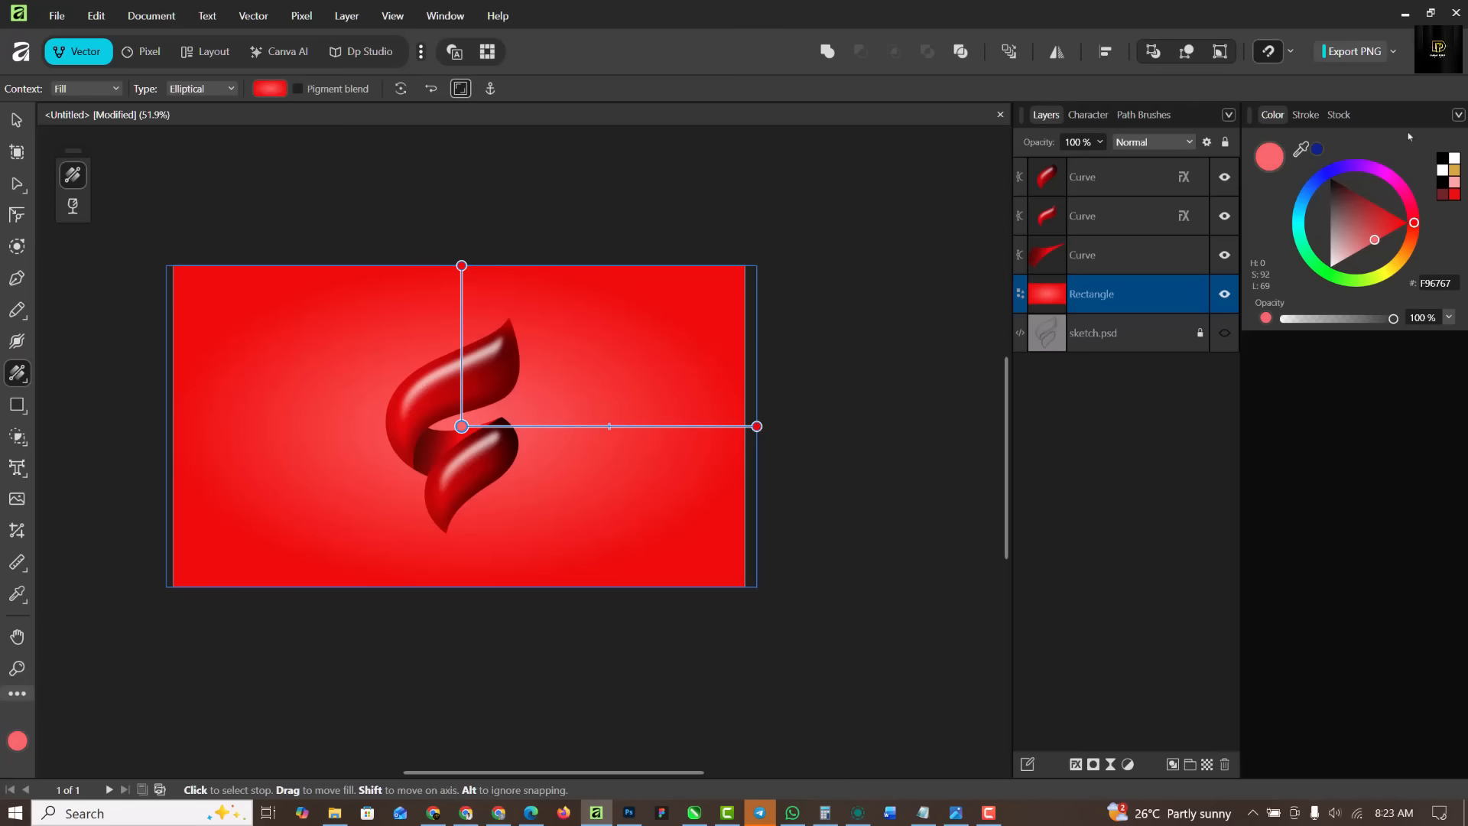
{"action": "left_click", "coordinate": [1454, 157]}
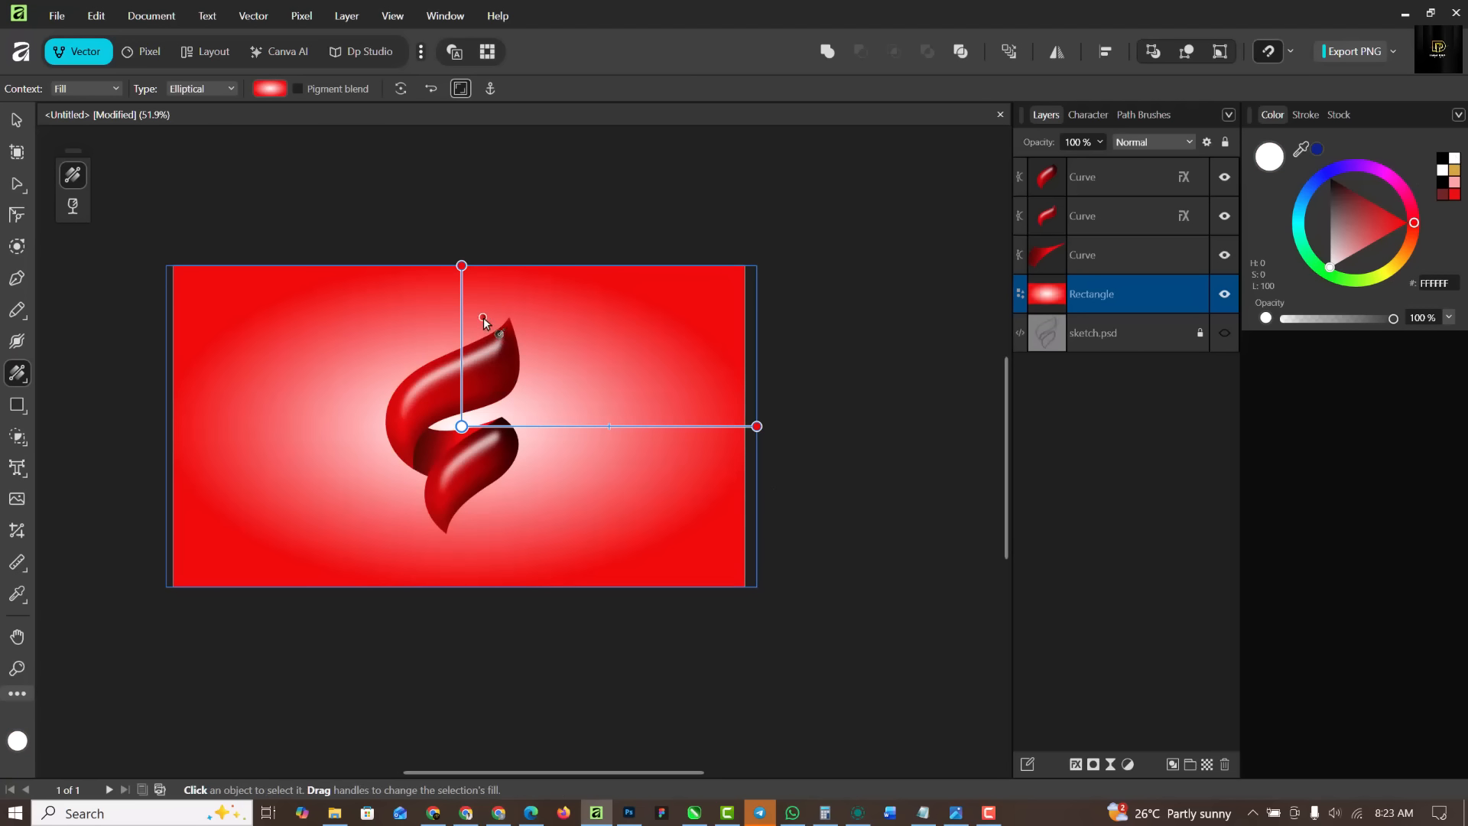
Add a pink middle stop just past halfway along the background gradient, stretch the gradient well beyond the page edges, and deselect the rectangle
{"action": "left_click", "coordinate": [561, 426]}
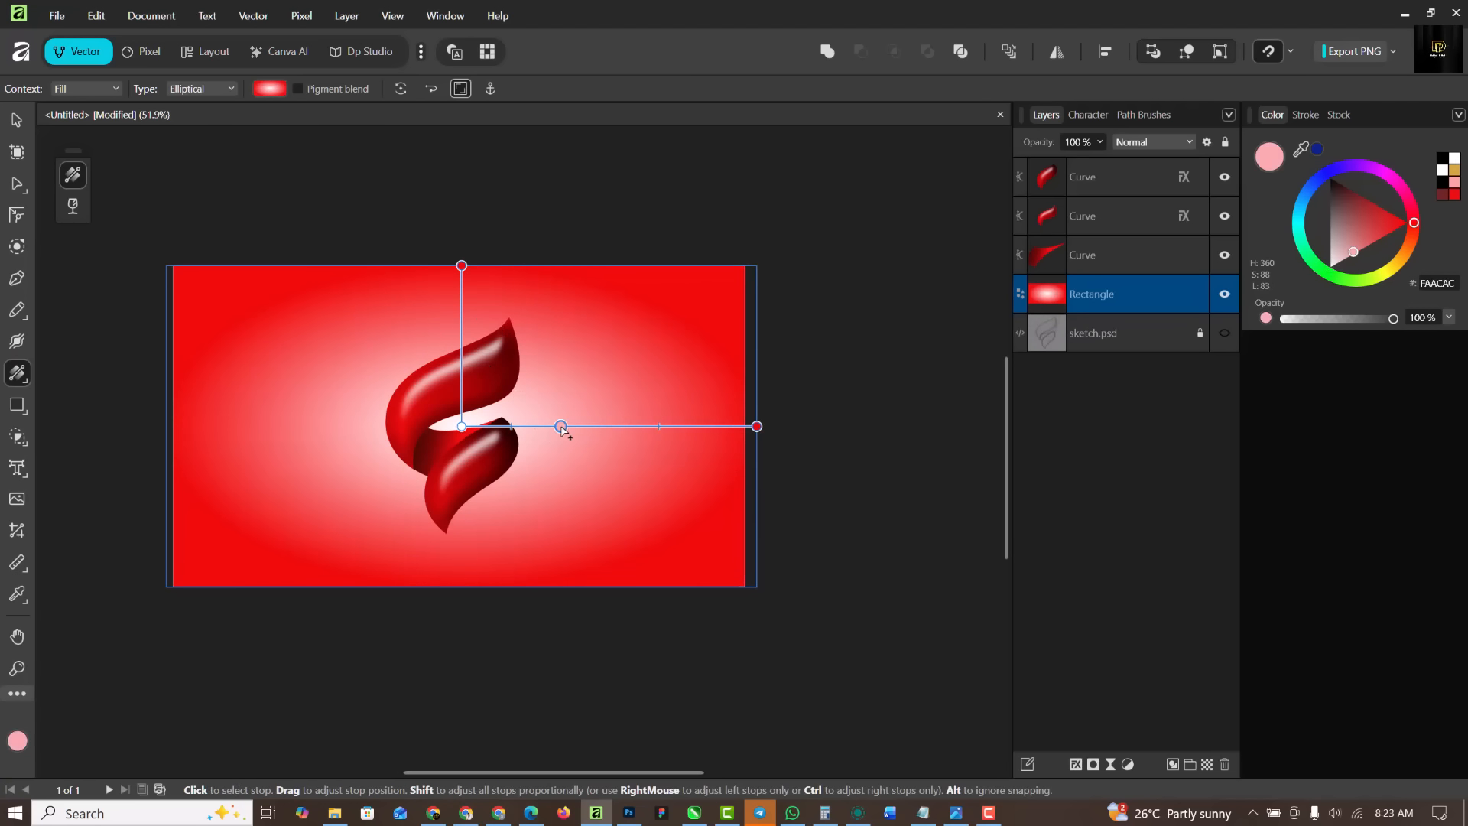
{"action": "left_click_drag", "start_coordinate": [561, 426], "coordinate": [630, 441]}
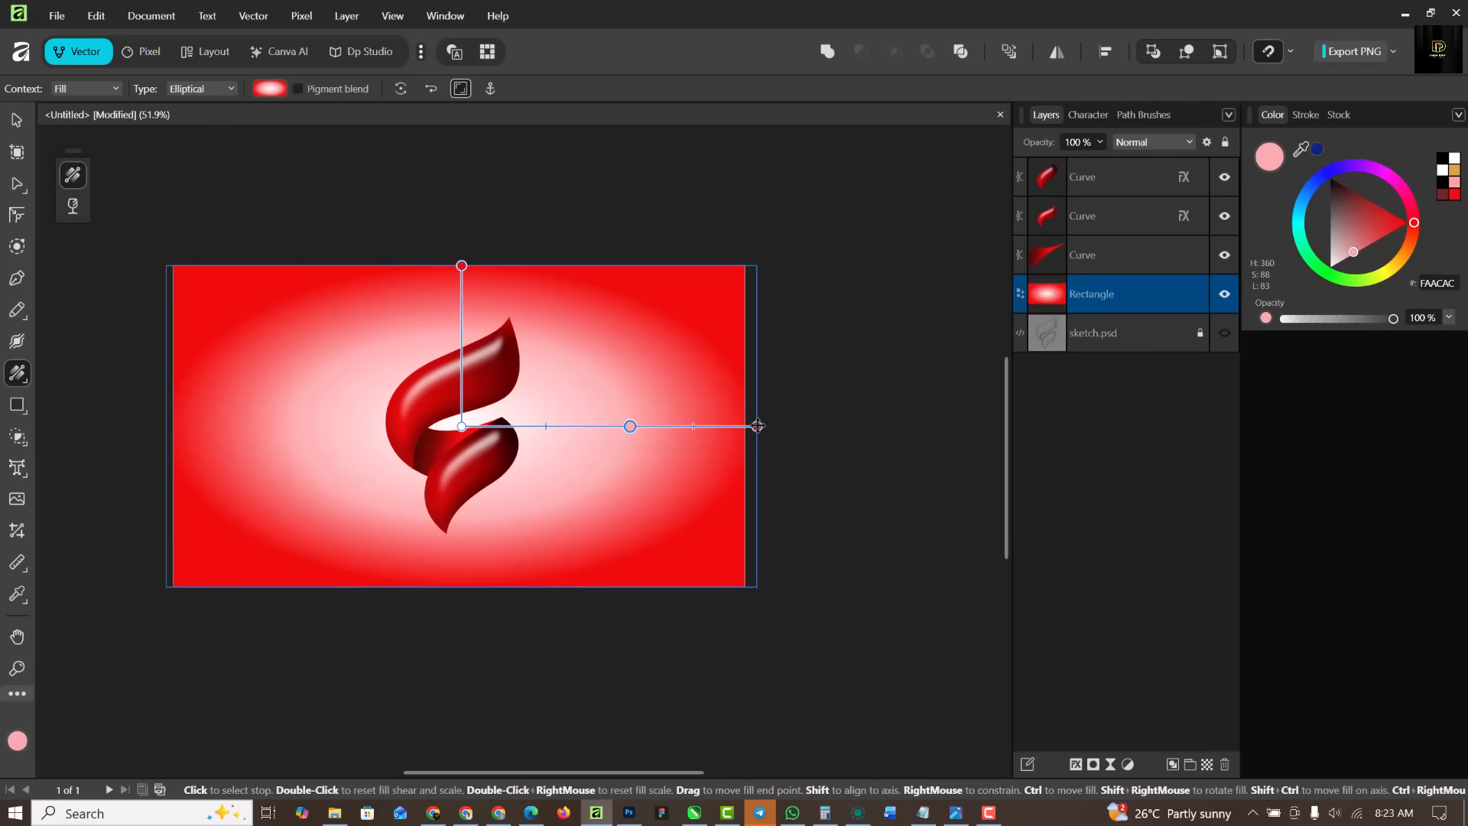
{"action": "left_click_drag", "start_coordinate": [757, 426], "coordinate": [953, 426]}
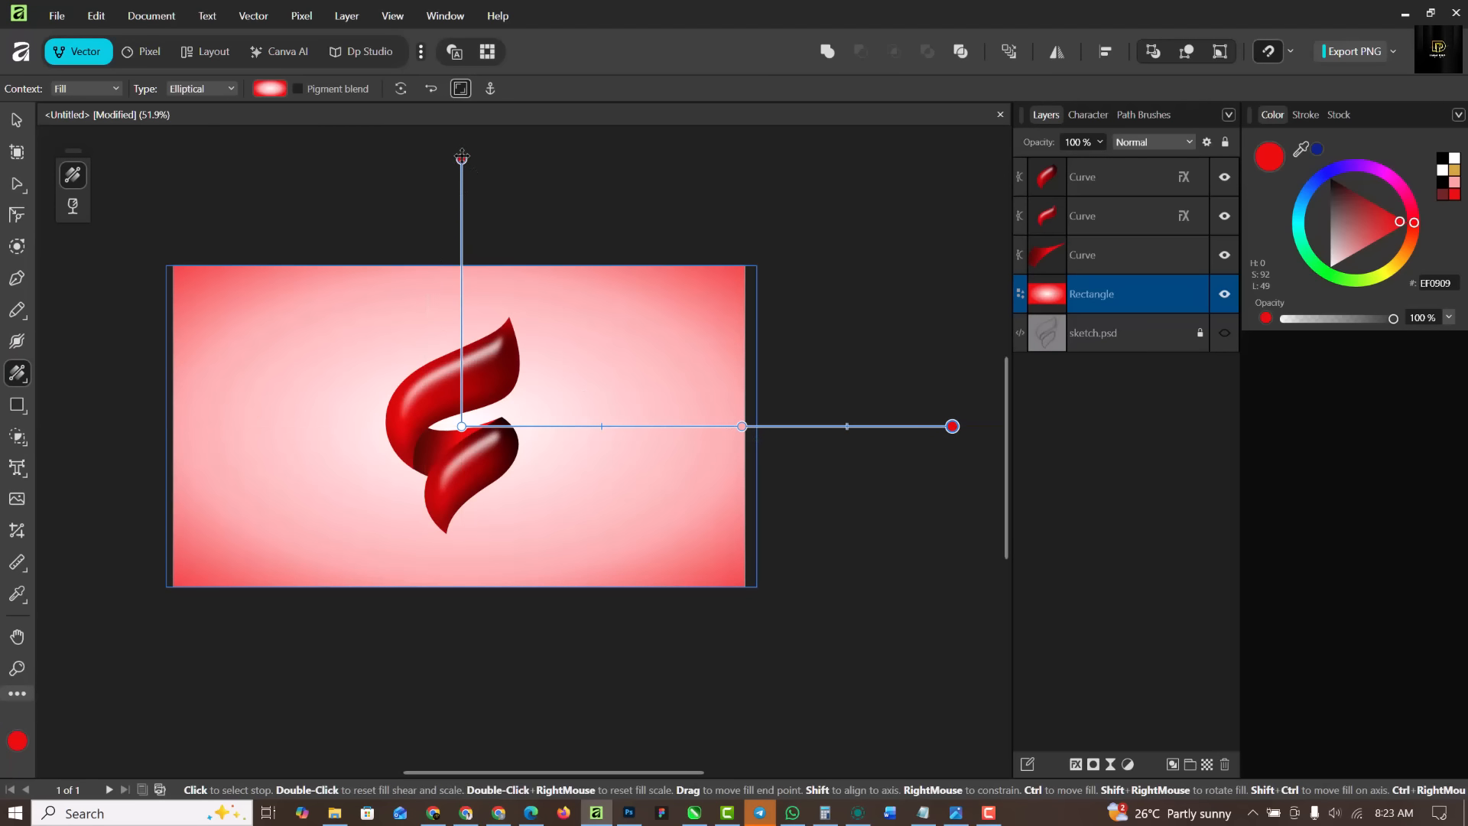
{"action": "left_click_drag", "start_coordinate": [462, 157], "coordinate": [472, 203]}
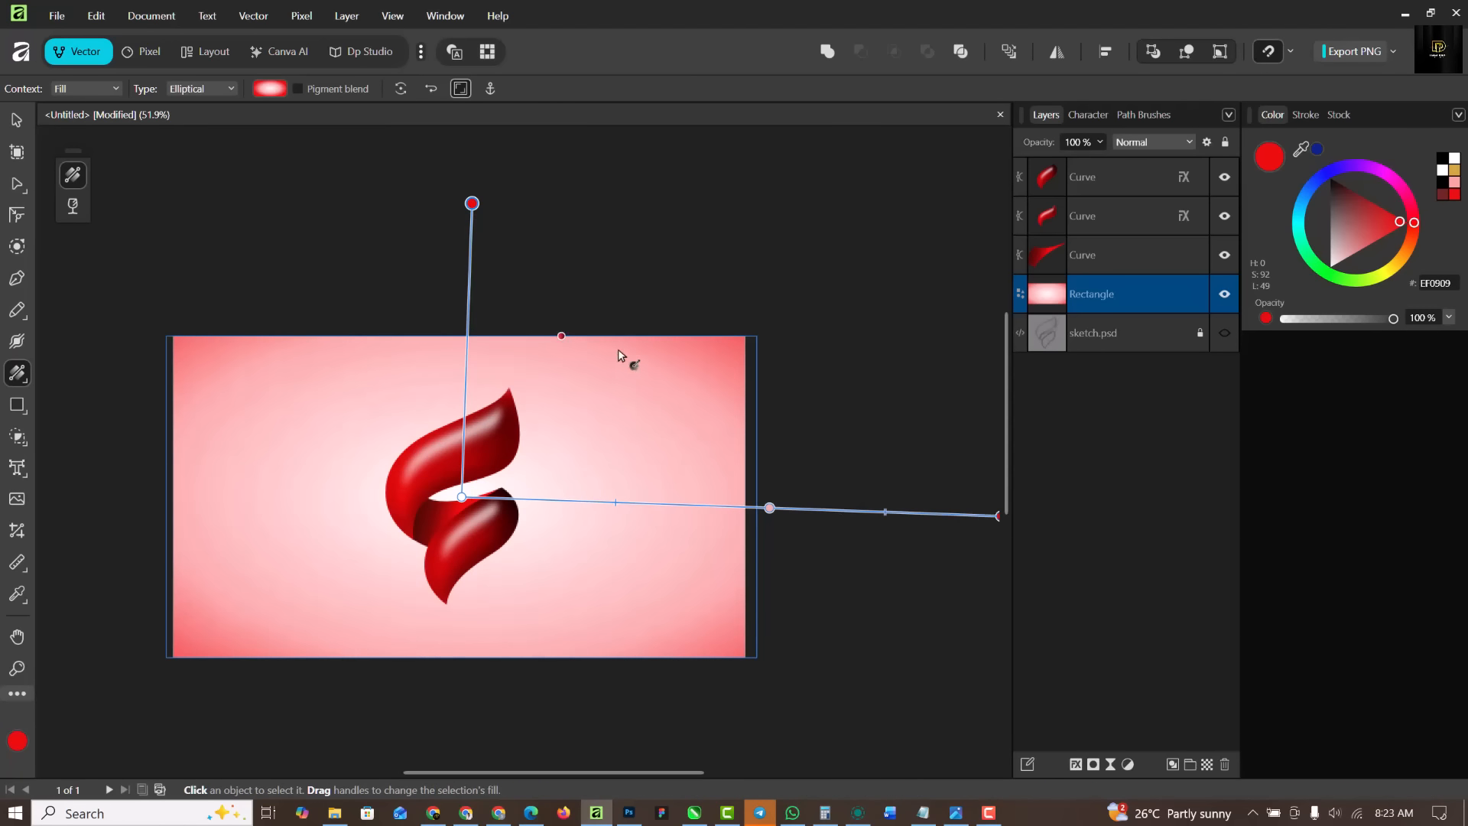
{"action": "key", "text": "v"}
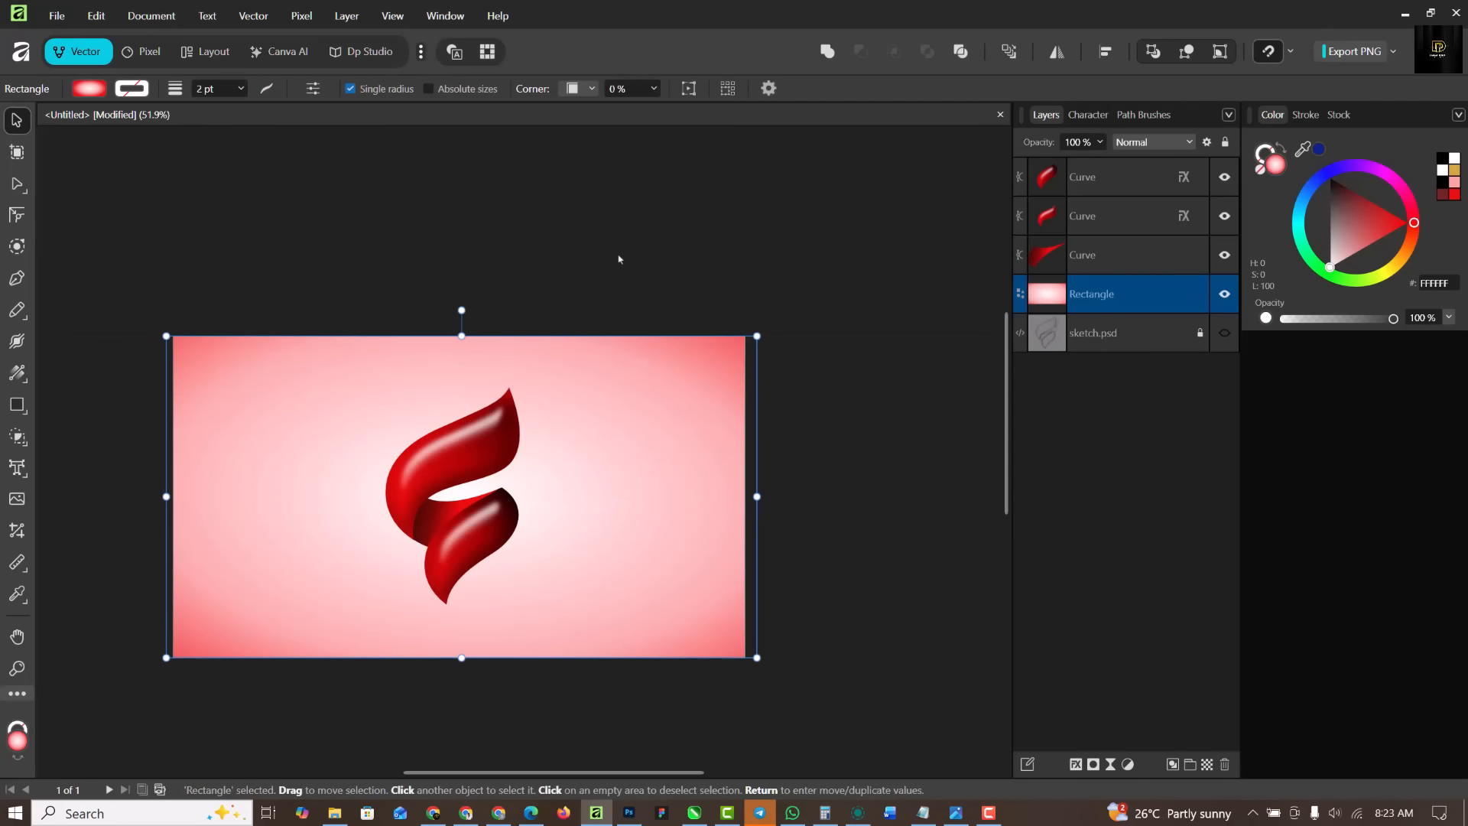
{"action": "left_click", "coordinate": [619, 260]}
{"action": "key", "text": "ctrl+0"}
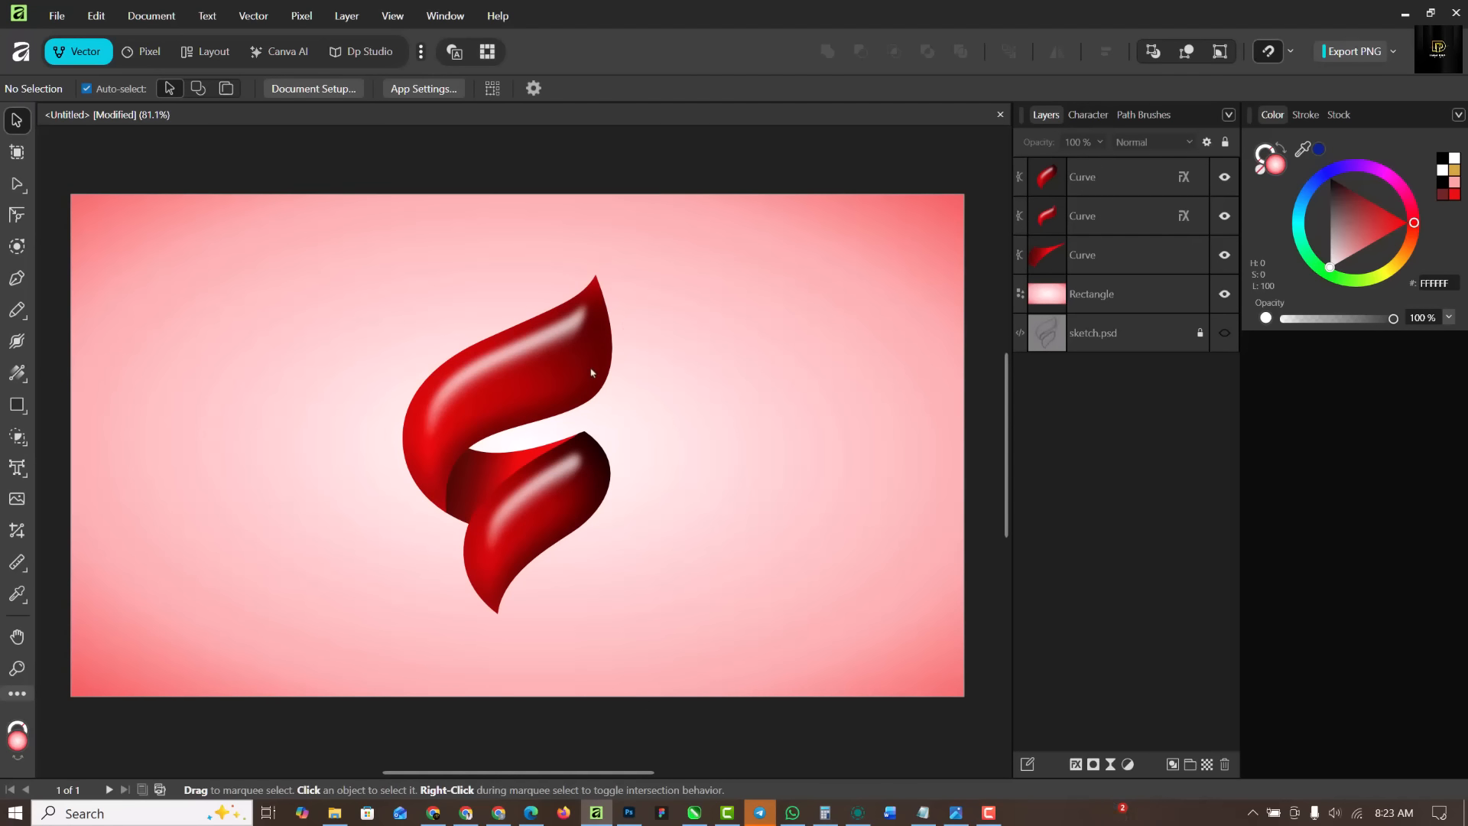
Group the three logo curves into a single group
{"action": "left_click", "coordinate": [1138, 185]}
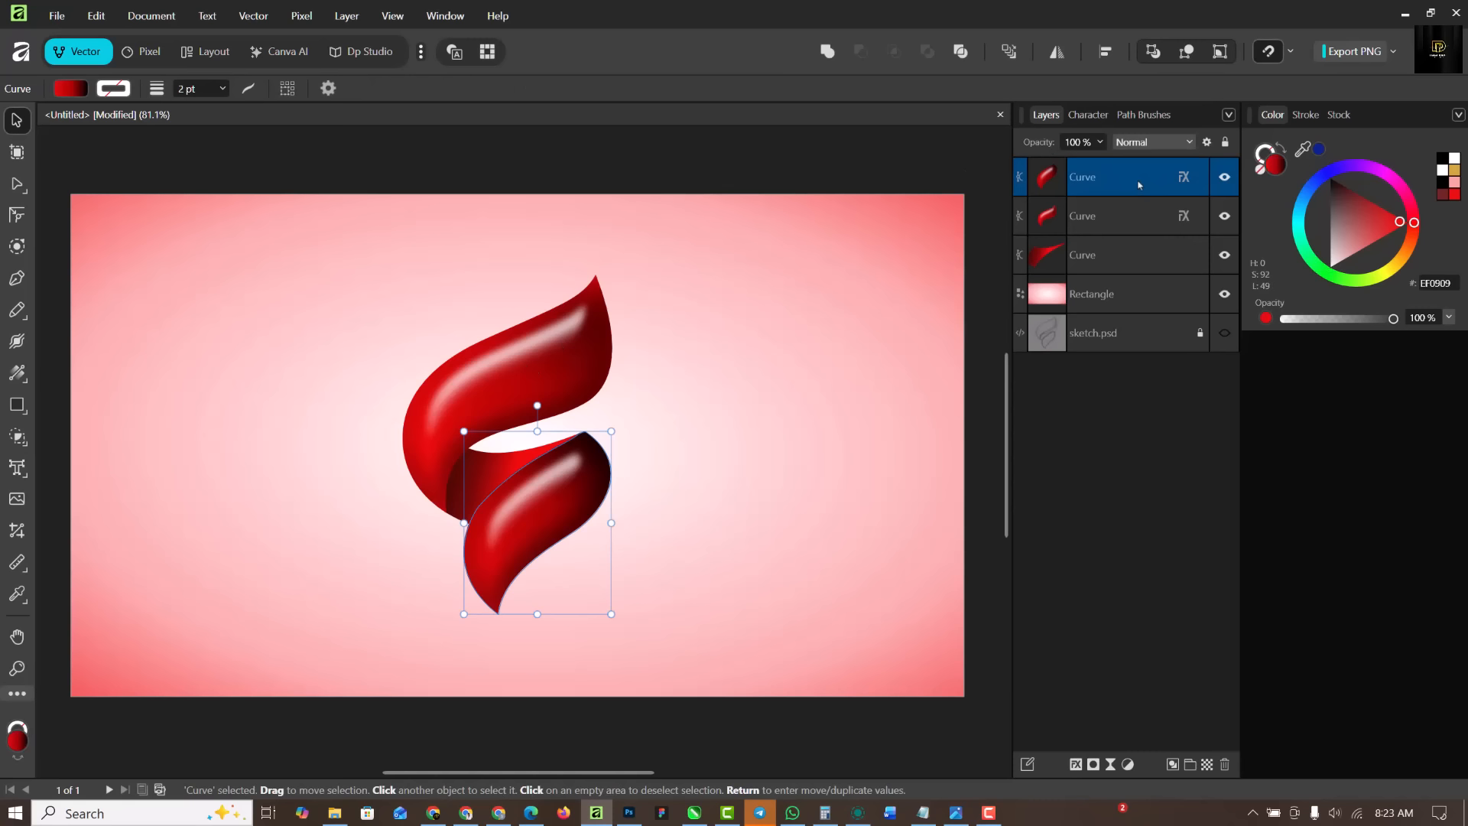
{"action": "left_click", "coordinate": [1141, 260], "text": "shift"}
{"action": "key", "text": "ctrl+g"}
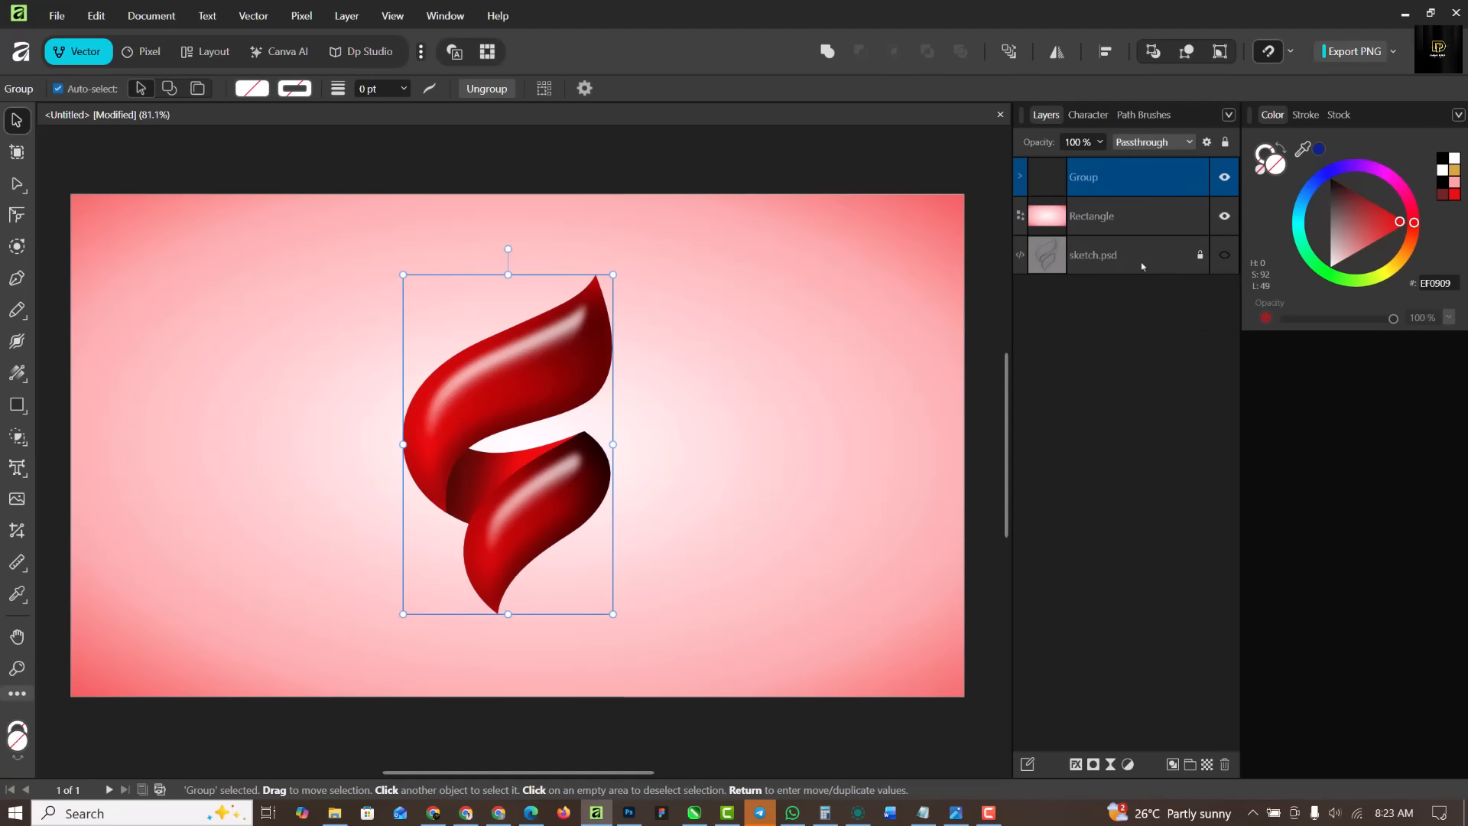
Switch to File Explorer and open the RED BACKGROUND folder within the PREMIUM BACKGROUNDS of GRAPHICS BUNDLE 1.0
{"action": "left_click", "coordinate": [336, 813]}
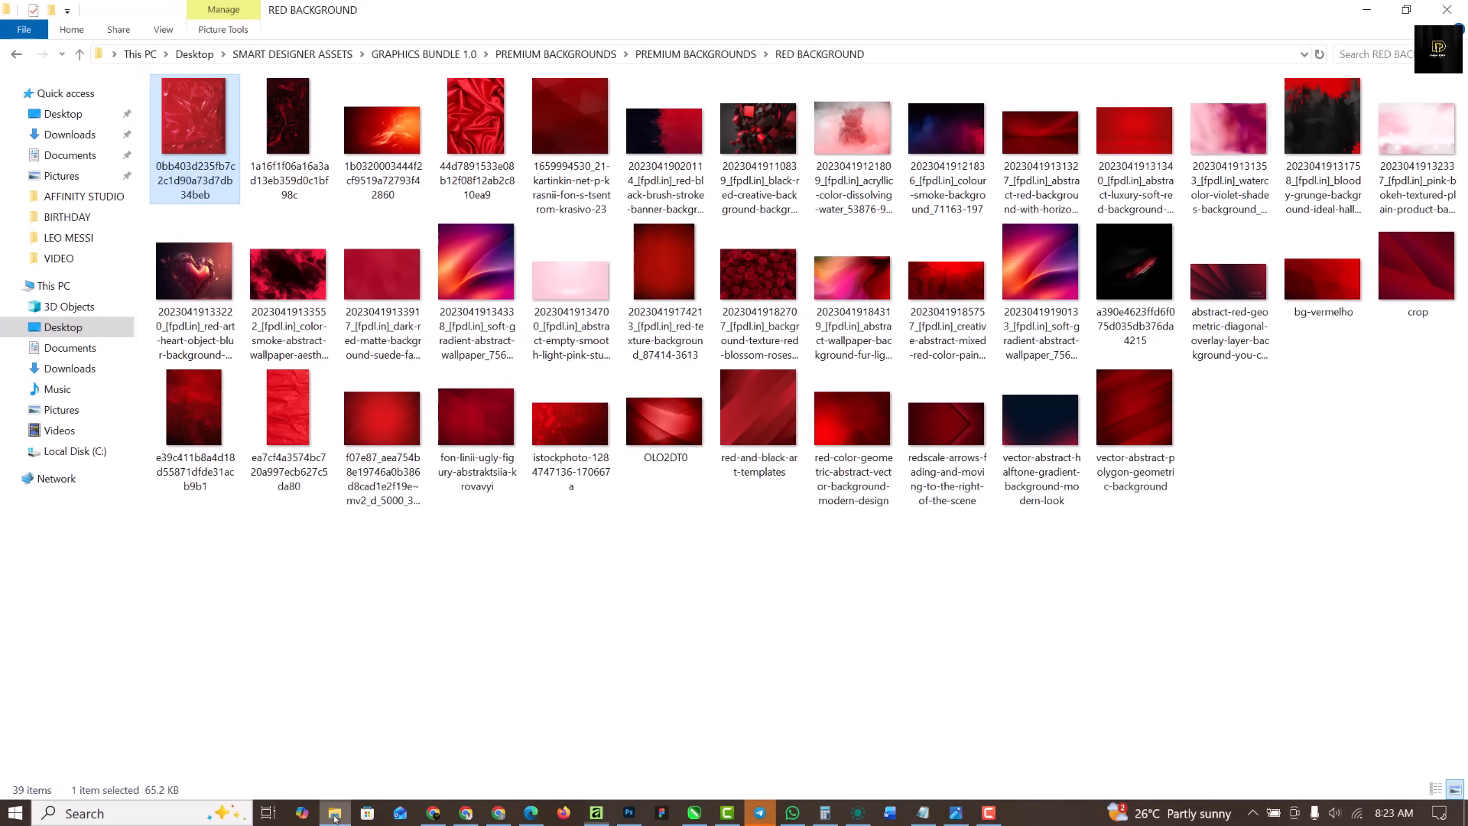
{"action": "left_click", "coordinate": [298, 54]}
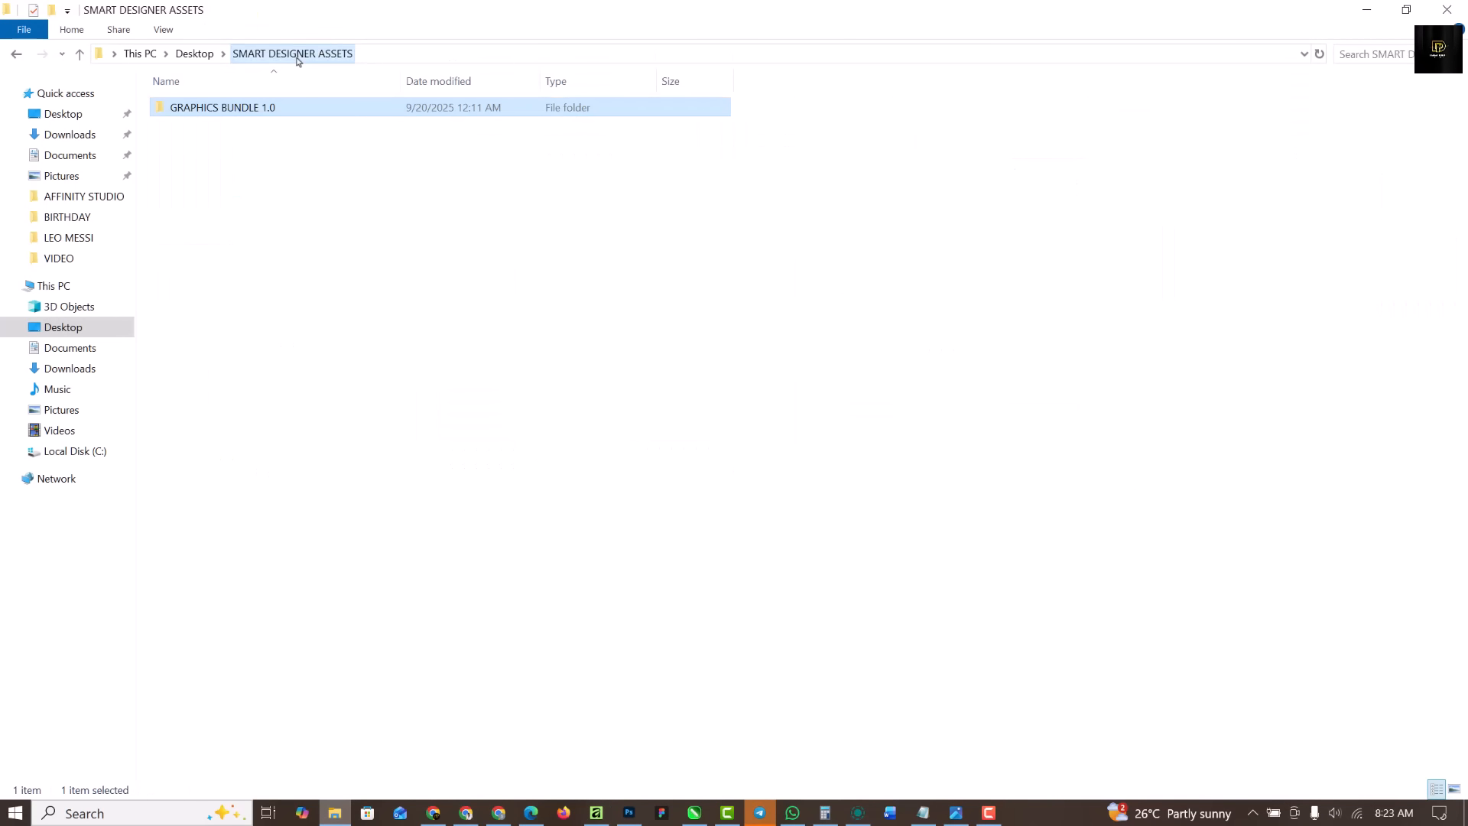
{"action": "double_click", "coordinate": [224, 113]}
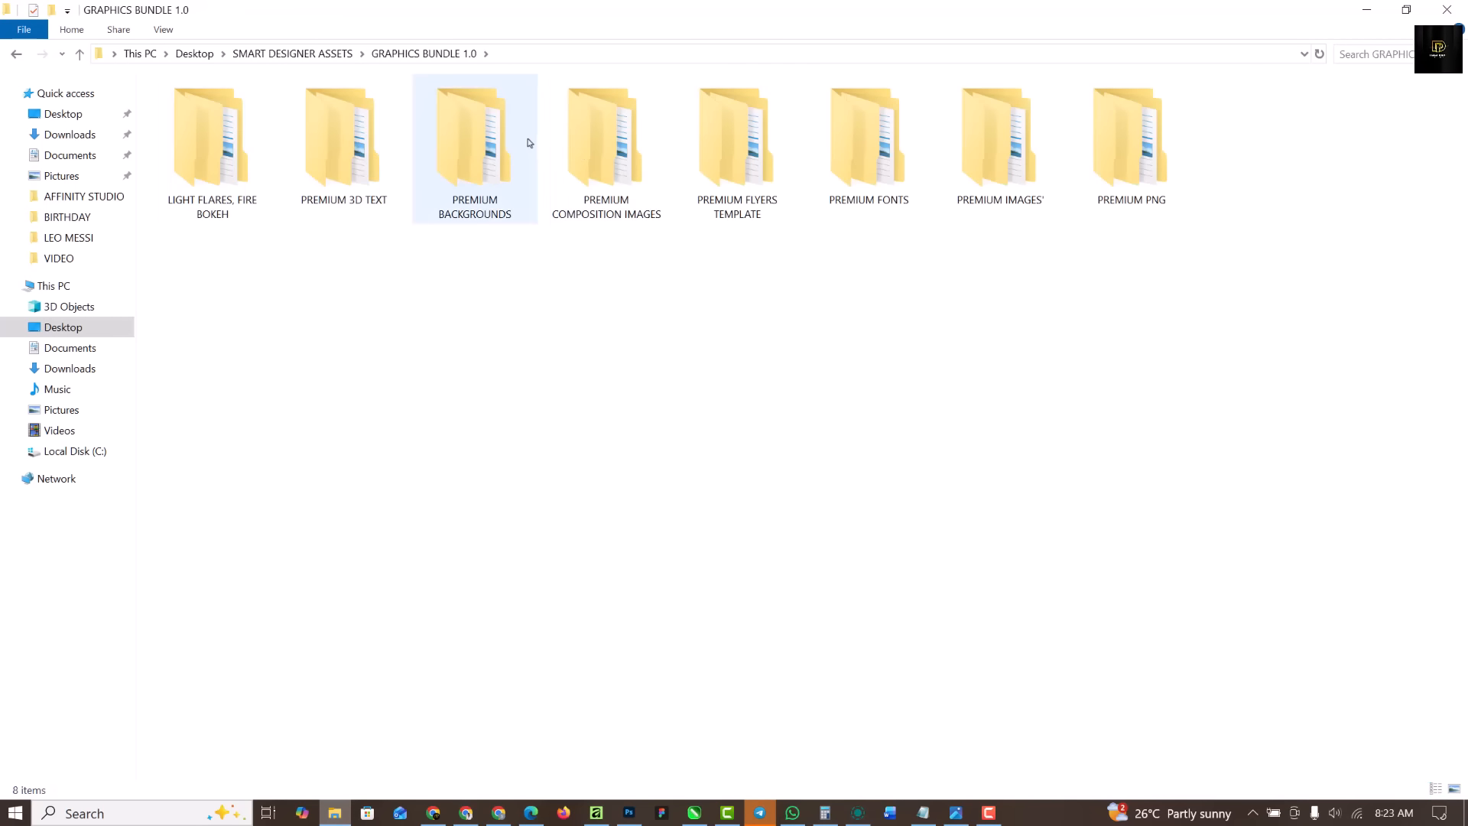
{"action": "double_click", "coordinate": [474, 141]}
{"action": "left_click", "coordinate": [283, 113]}
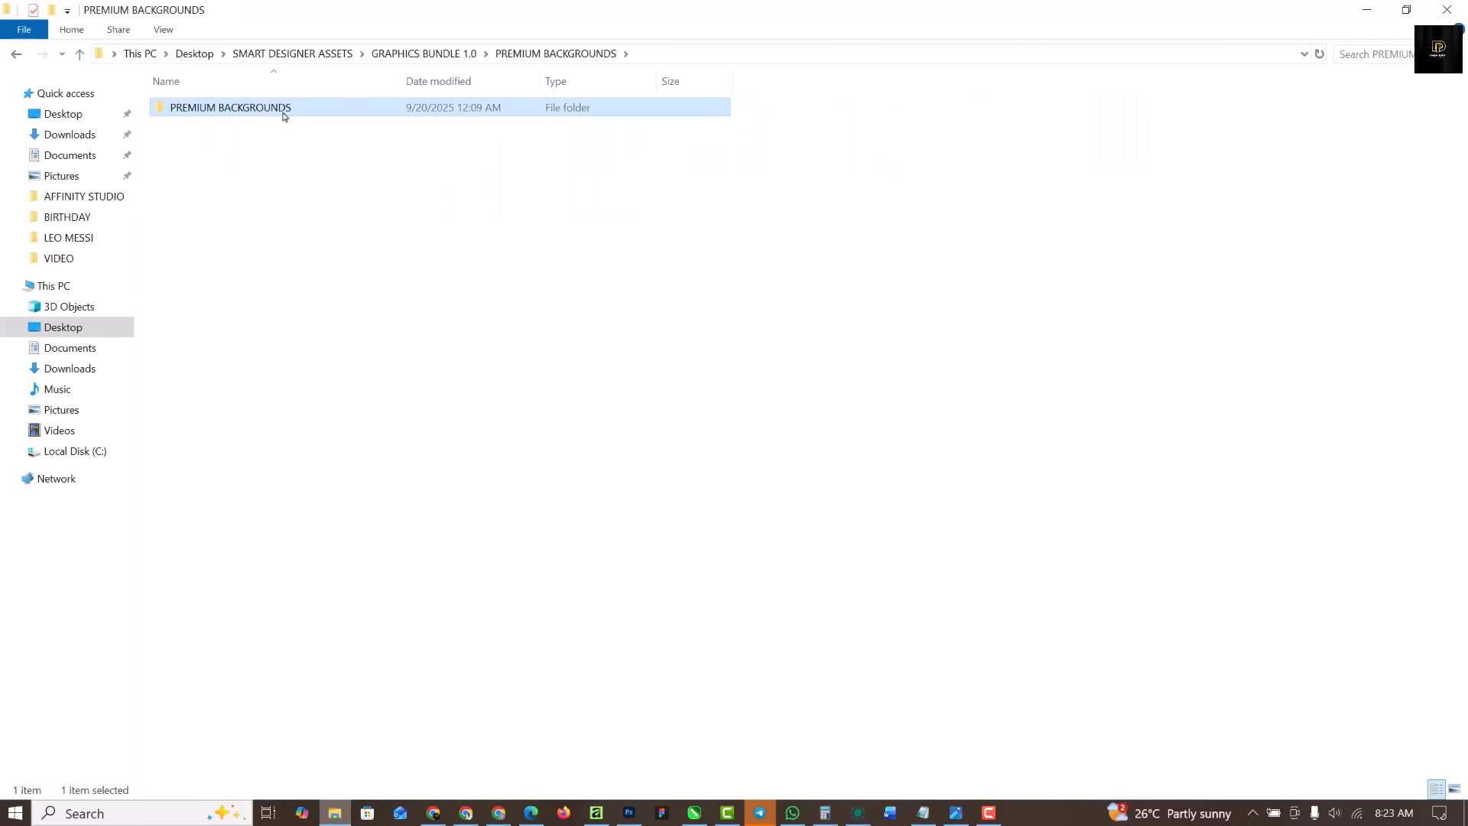
{"action": "double_click", "coordinate": [283, 114]}
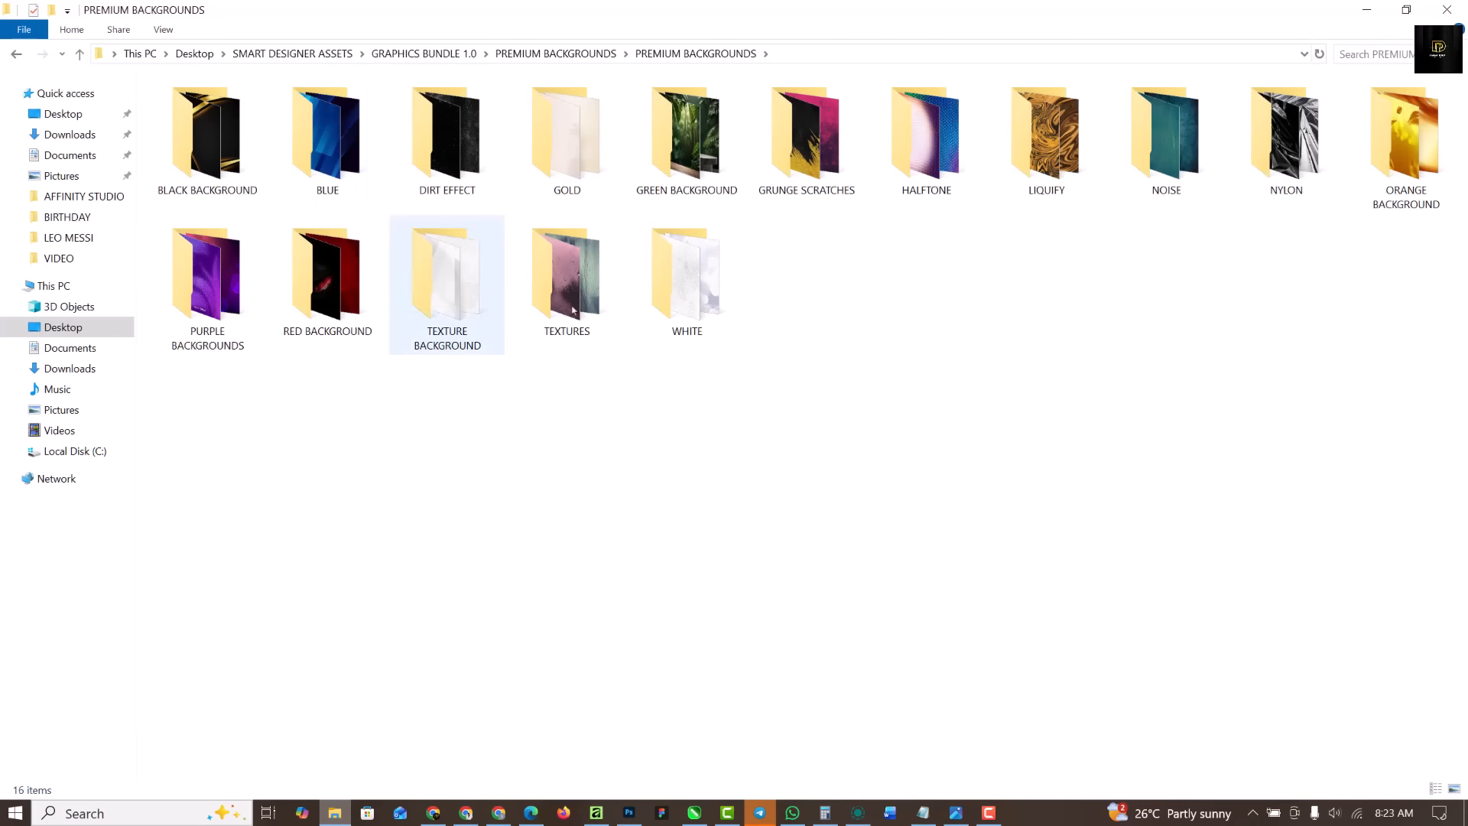
{"action": "double_click", "coordinate": [299, 286]}
Place the crumpled red plastic texture image from the folder into the Affinity document and position it over the logo group
{"action": "left_click", "coordinate": [196, 143]}
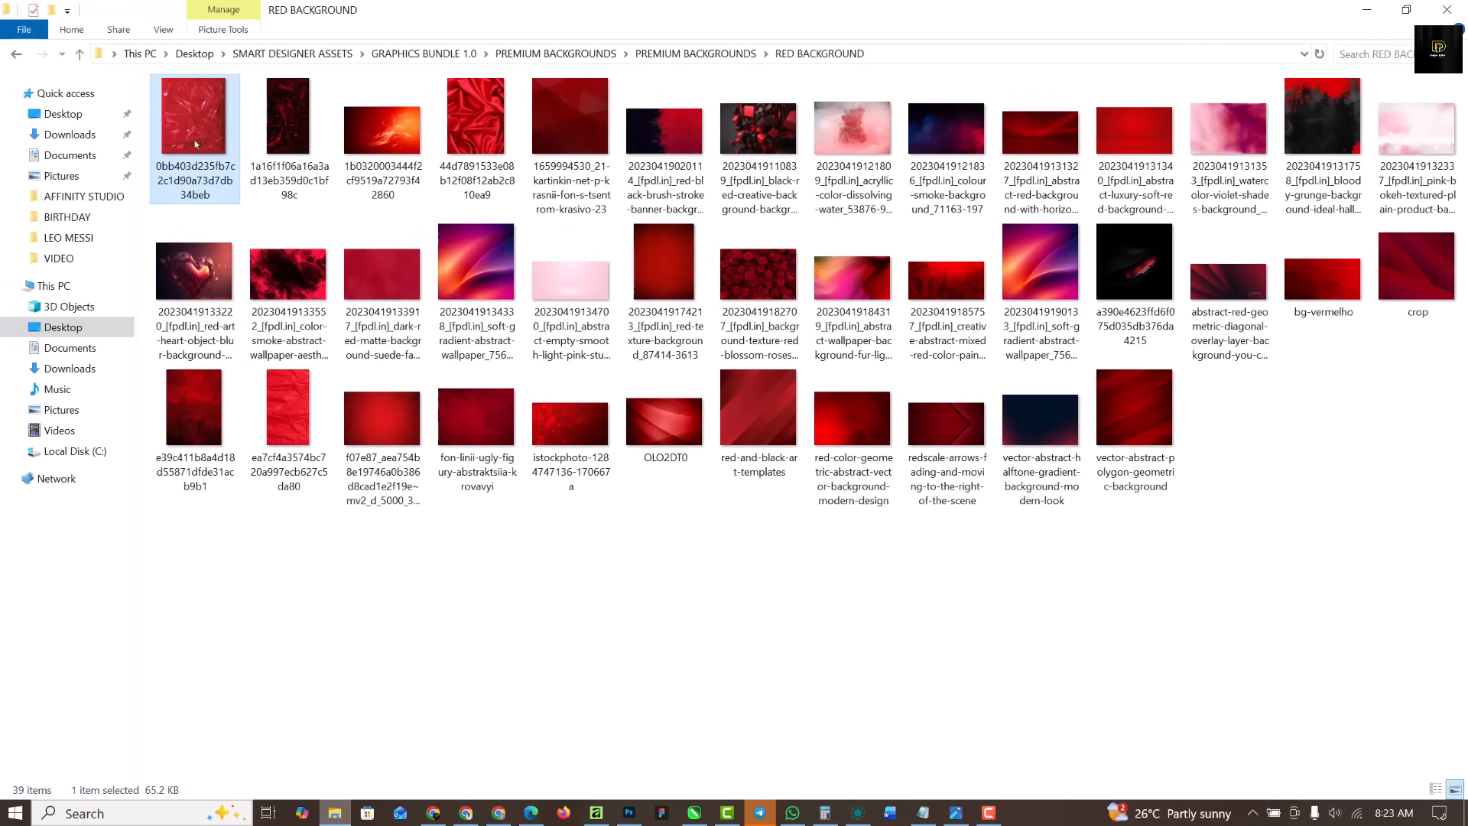
{"action": "left_click_drag", "start_coordinate": [187, 108], "coordinate": [321, 254]}
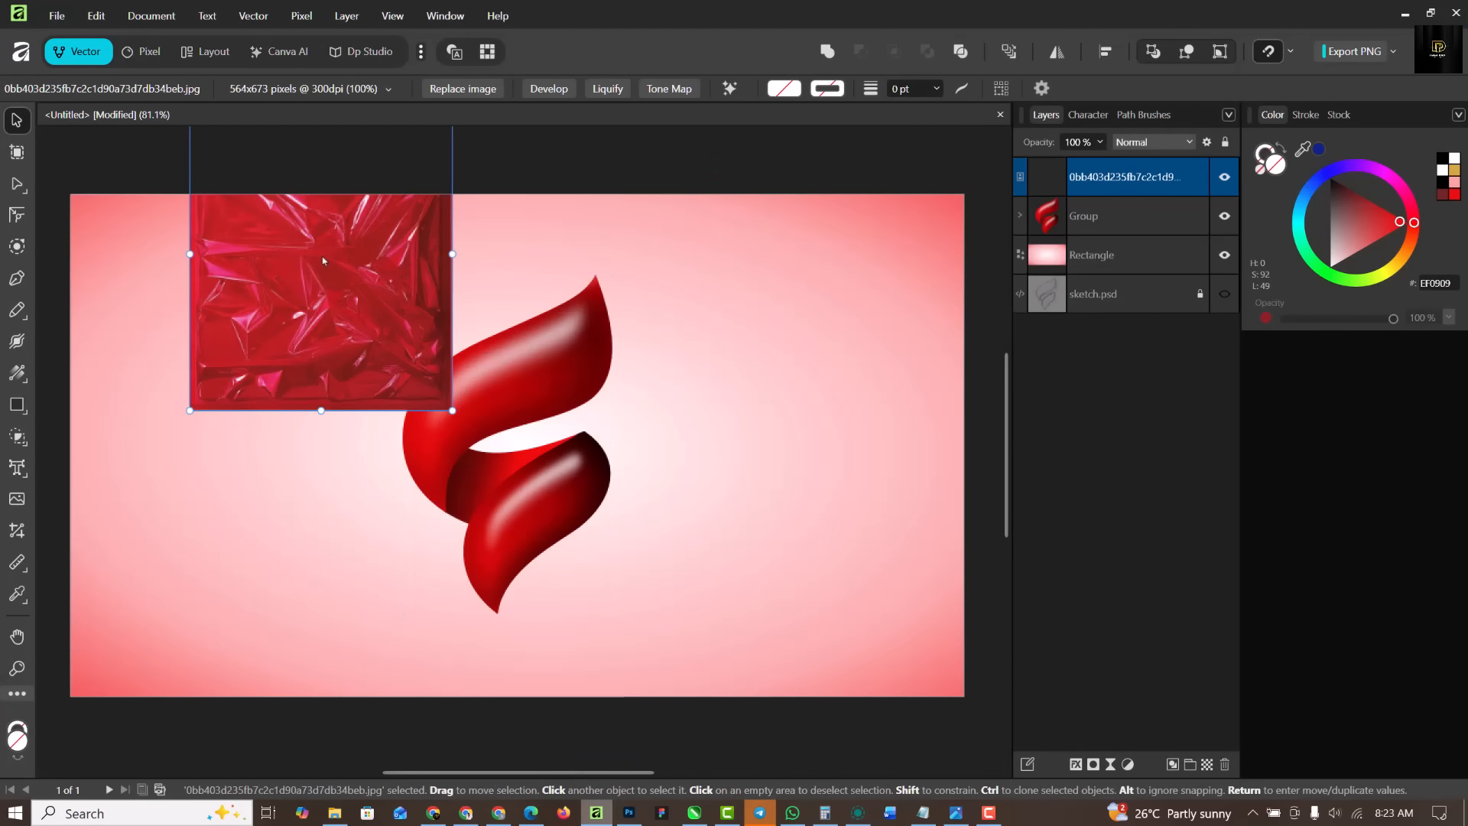
{"action": "left_click_drag", "start_coordinate": [518, 441], "coordinate": [589, 505]}
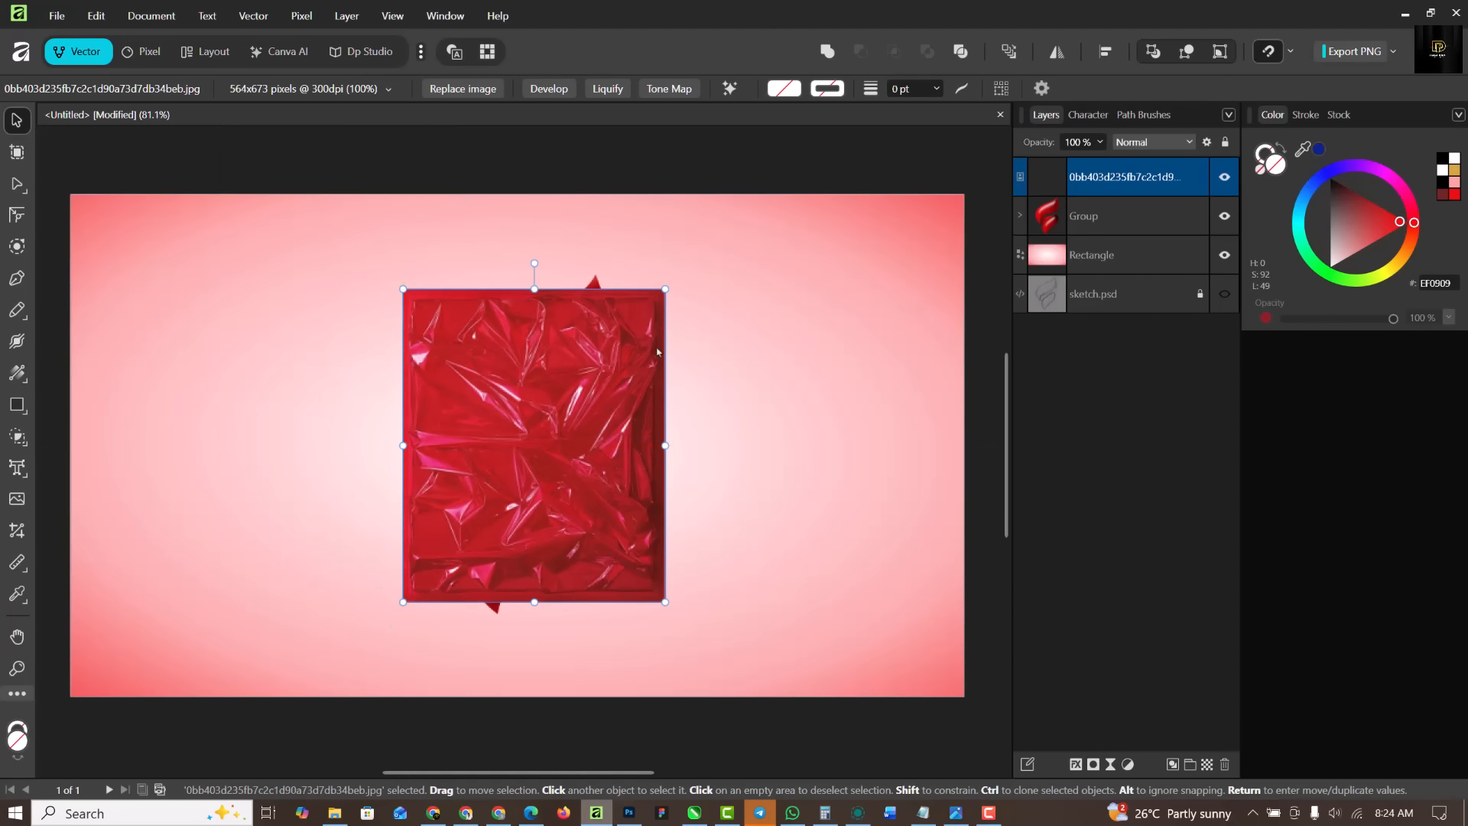
Enlarge the crumpled plastic texture to extend beyond the whole logo and set its blend mode to Screen
{"action": "left_click_drag", "start_coordinate": [664, 289], "coordinate": [689, 261]}
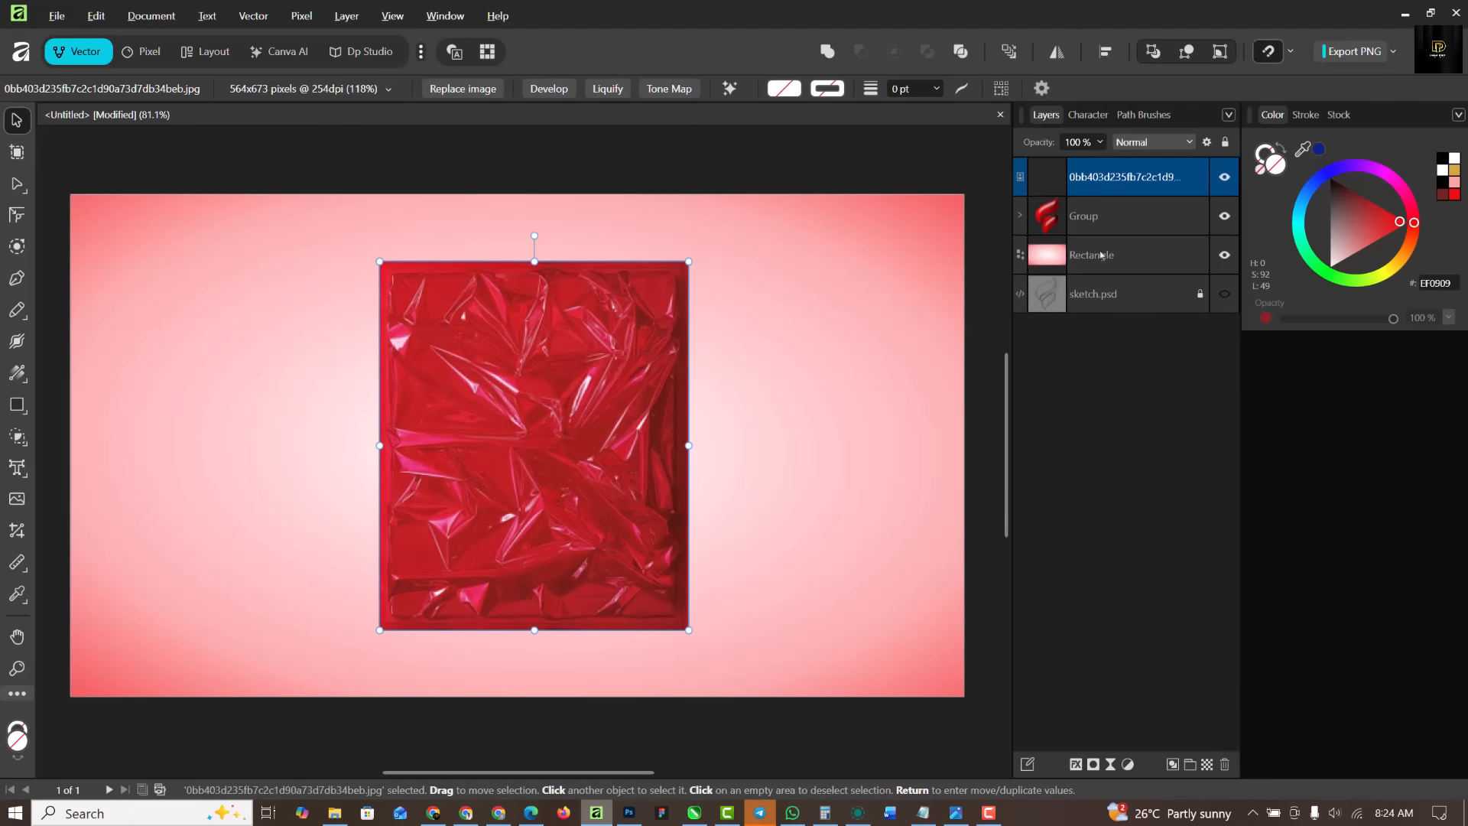
{"action": "left_click", "coordinate": [1146, 145]}
{"action": "left_click", "coordinate": [1137, 328]}
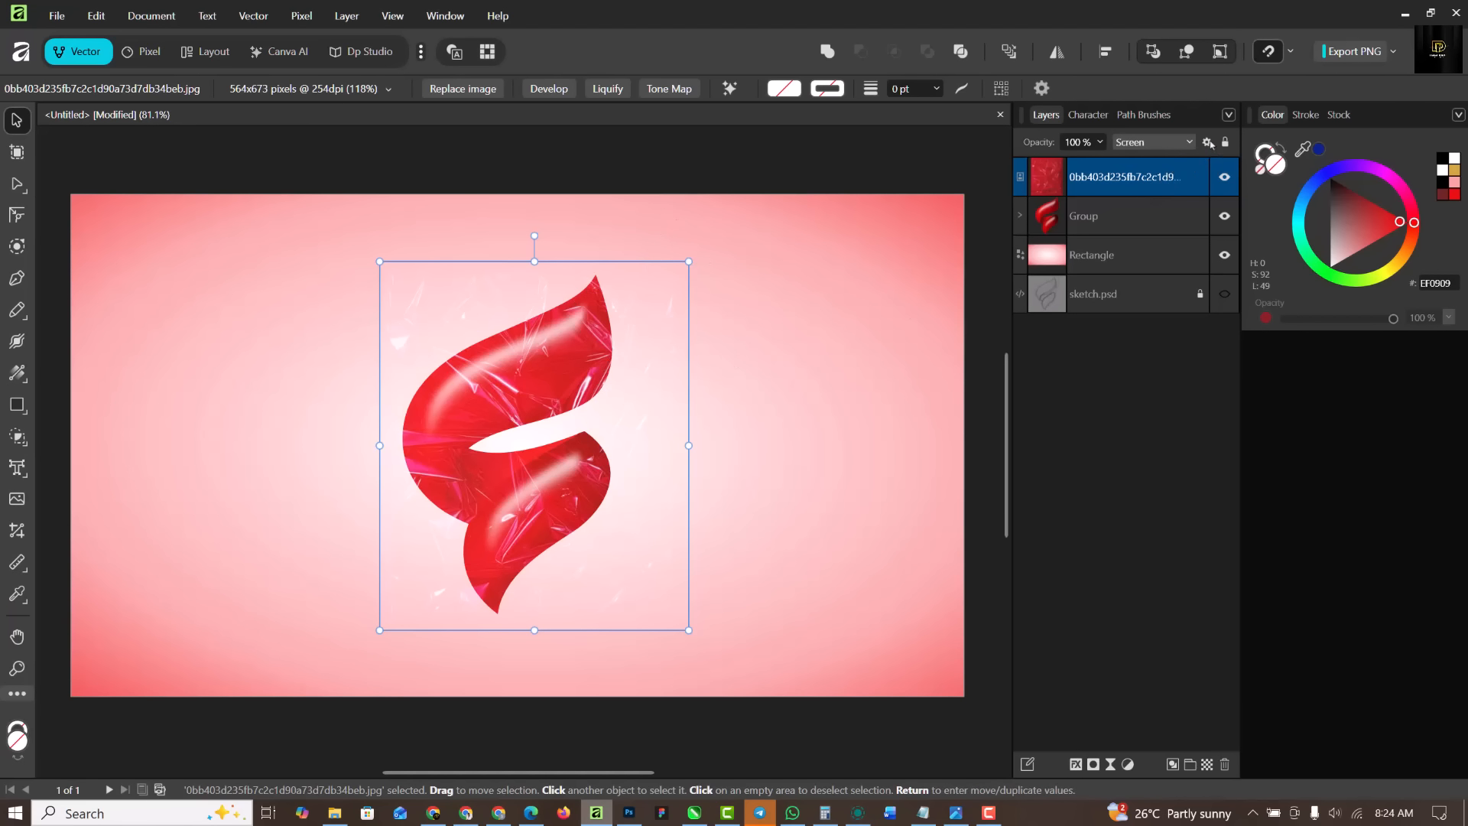
In the texture's blend options, shape the underlying composition range with a raised middle point, a low point at 5.4%/26% and an end at 100%/38.4%
{"action": "left_click", "coordinate": [1208, 143]}
{"action": "left_click_drag", "start_coordinate": [773, 180], "coordinate": [1154, 149]}
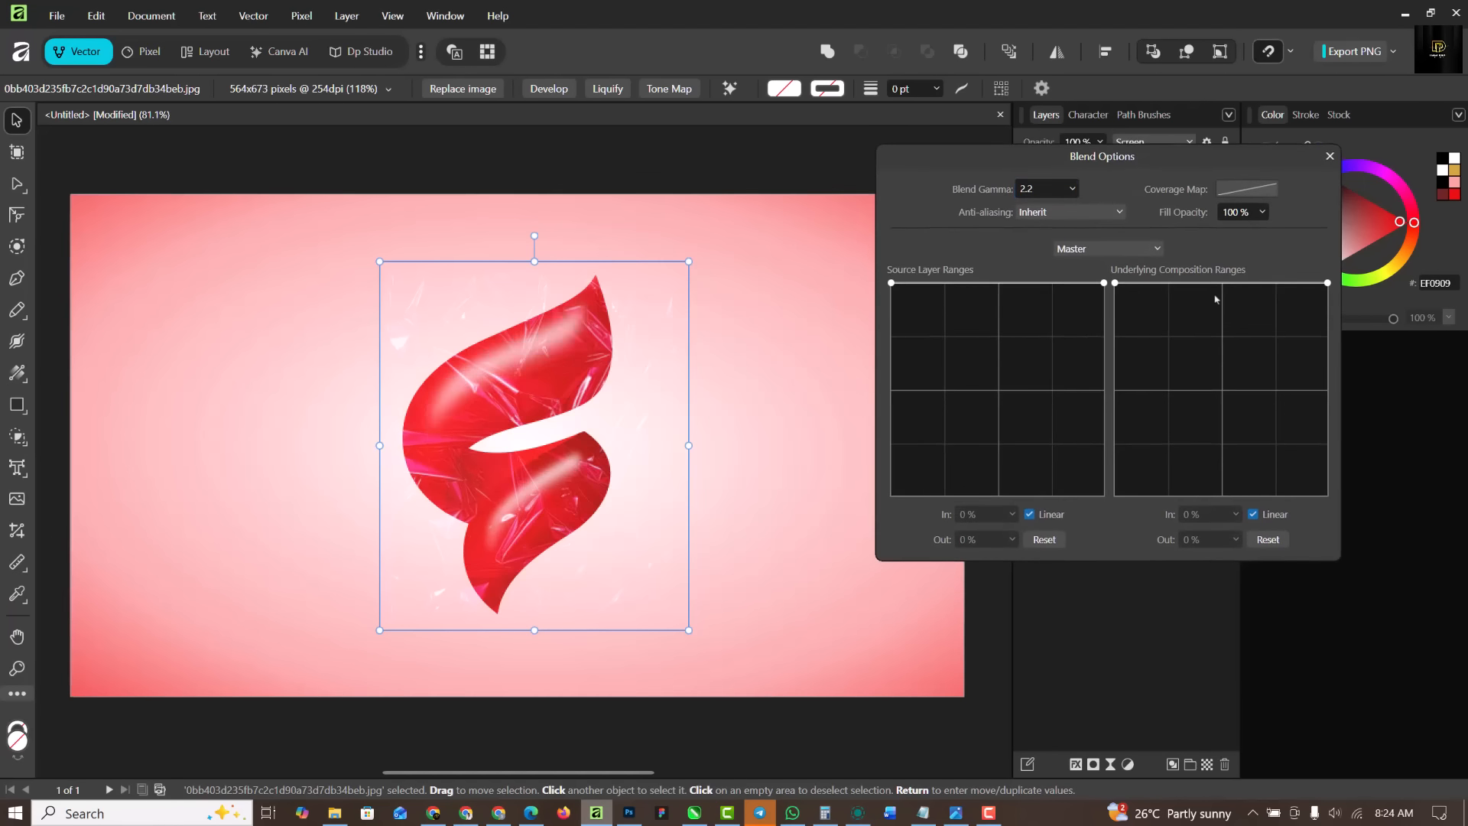
{"action": "left_click_drag", "start_coordinate": [1221, 287], "coordinate": [1233, 375]}
{"action": "left_click_drag", "start_coordinate": [1116, 283], "coordinate": [1128, 443]}
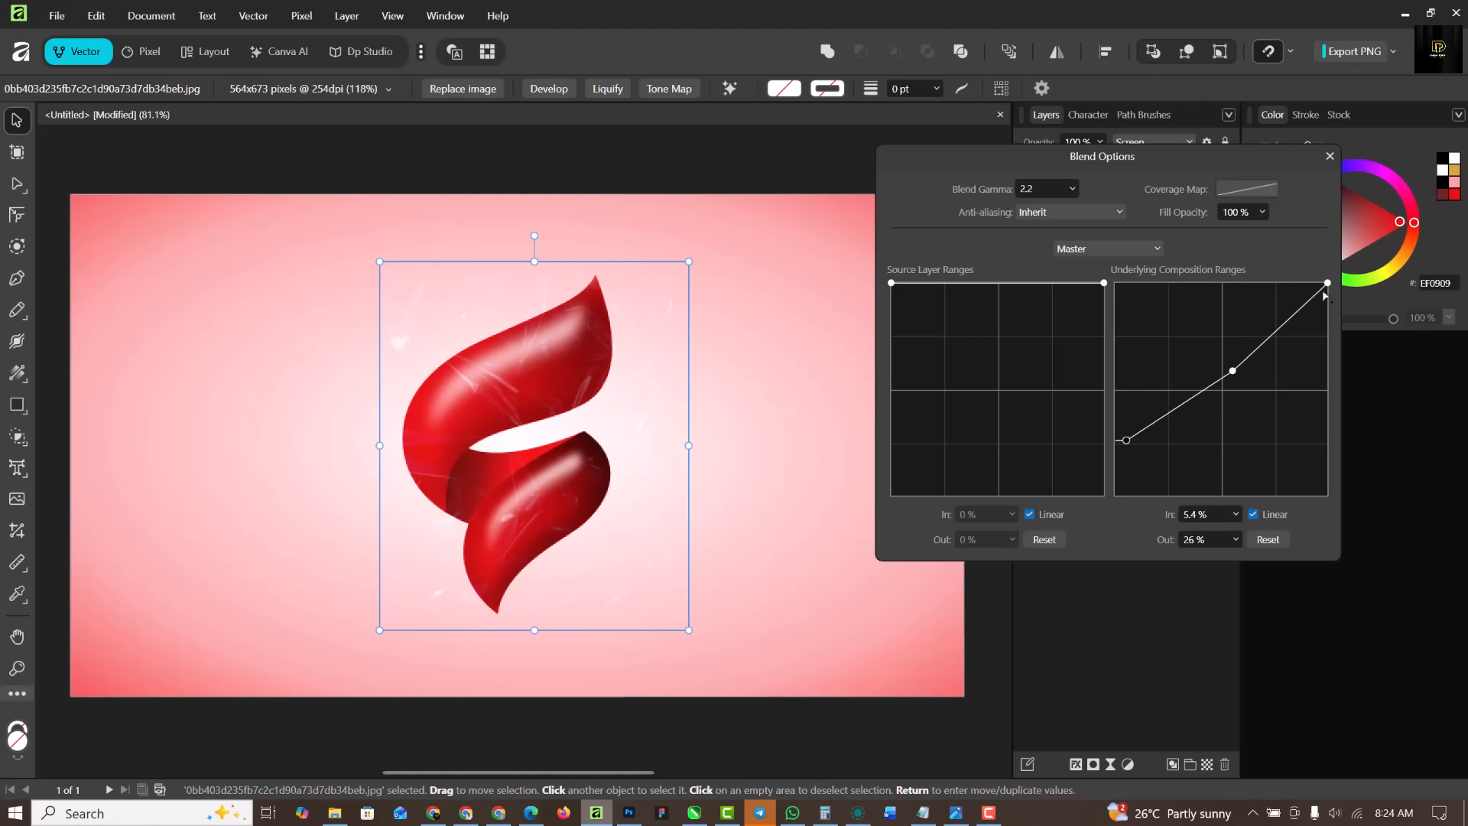
{"action": "left_click_drag", "start_coordinate": [1327, 282], "coordinate": [1327, 413]}
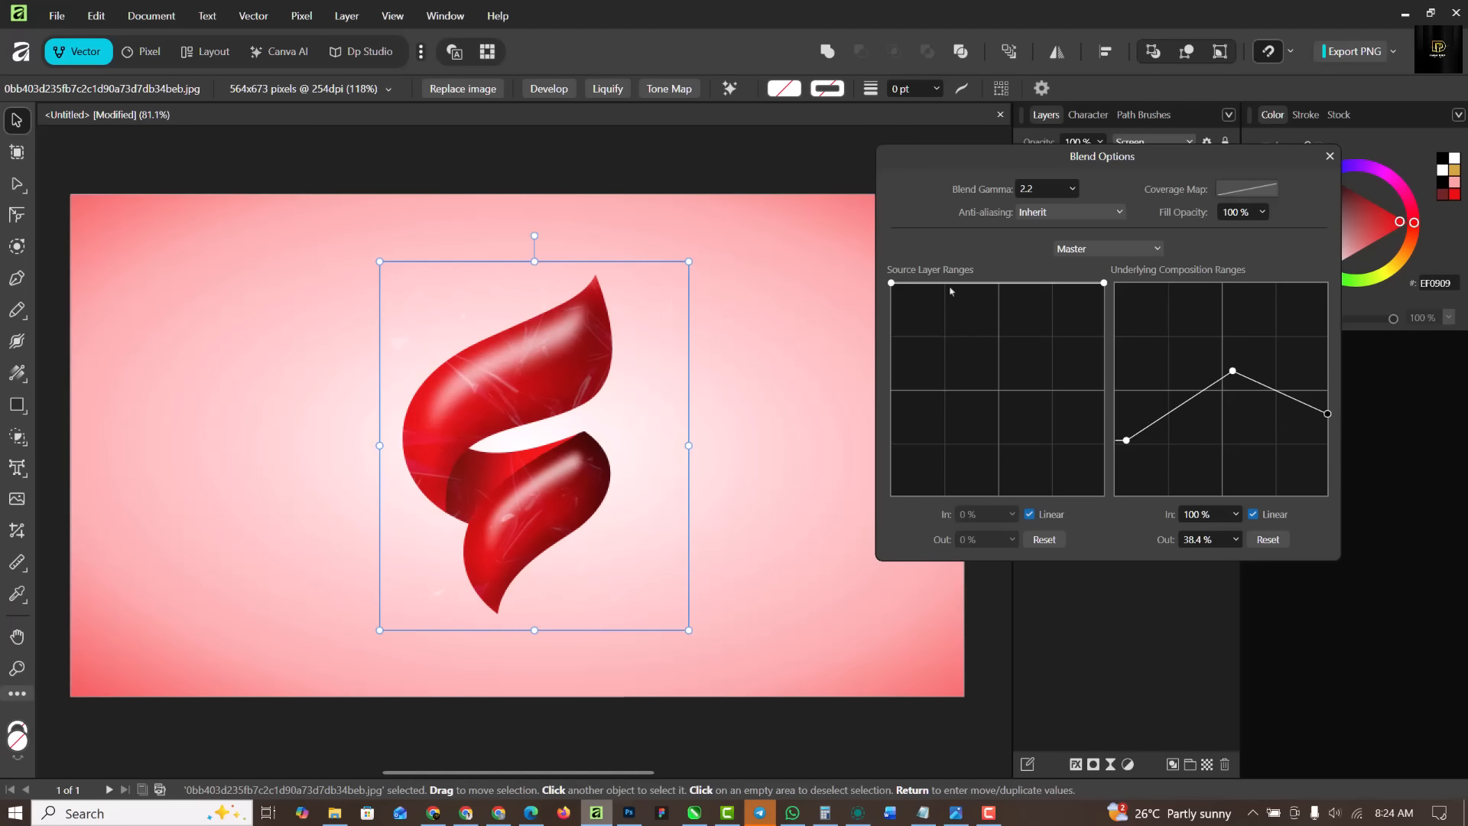
Shape the texture's source layer range into a peak at 51.3%/94.1%, with ends at 0%/37.1% and 100%/41.7%
{"action": "left_click_drag", "start_coordinate": [952, 284], "coordinate": [1001, 309]}
{"action": "left_click_drag", "start_coordinate": [891, 283], "coordinate": [911, 417]}
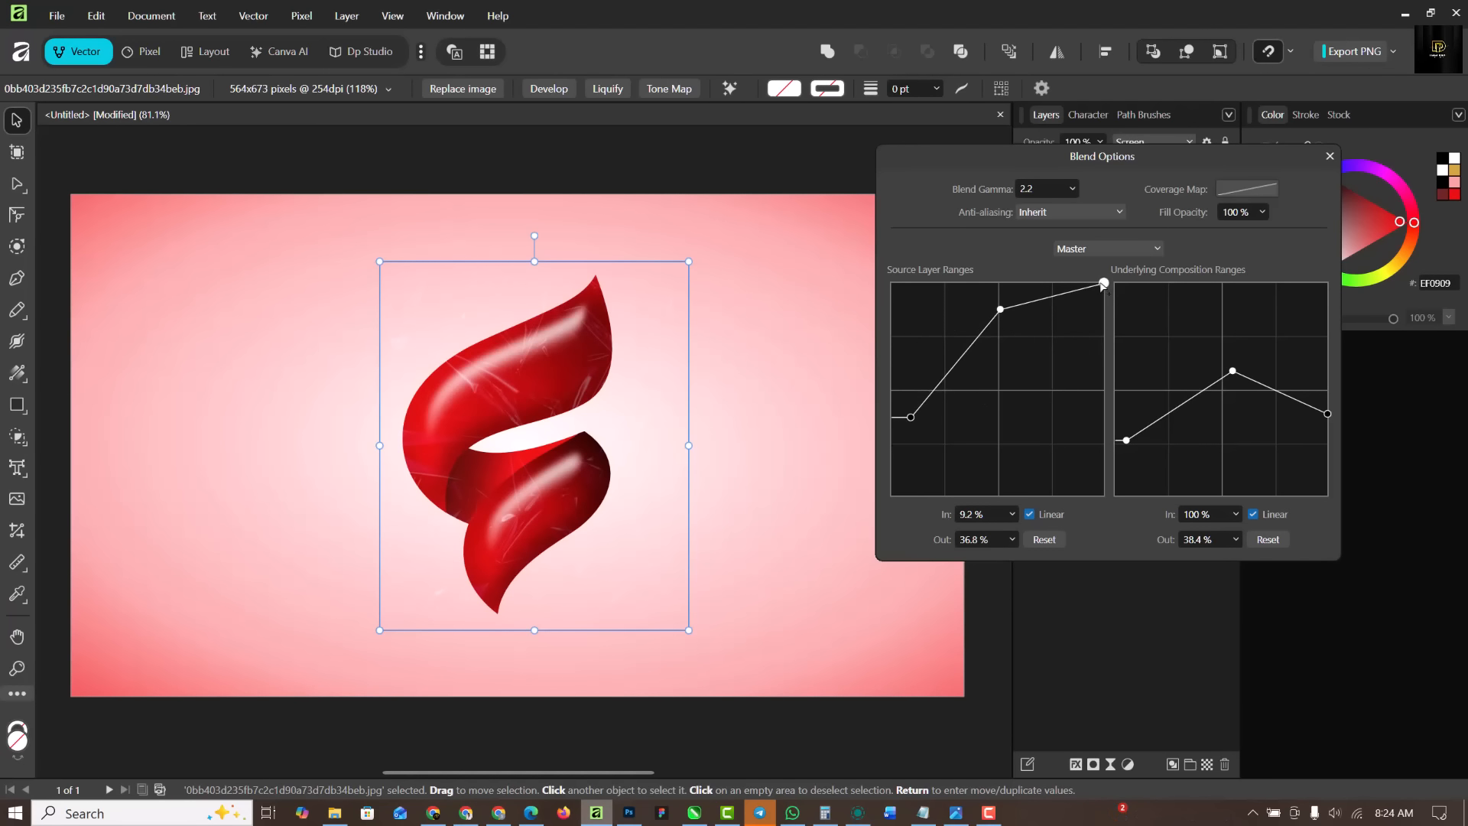
{"action": "left_click_drag", "start_coordinate": [1103, 284], "coordinate": [1060, 403]}
{"action": "left_click_drag", "start_coordinate": [911, 417], "coordinate": [892, 416]}
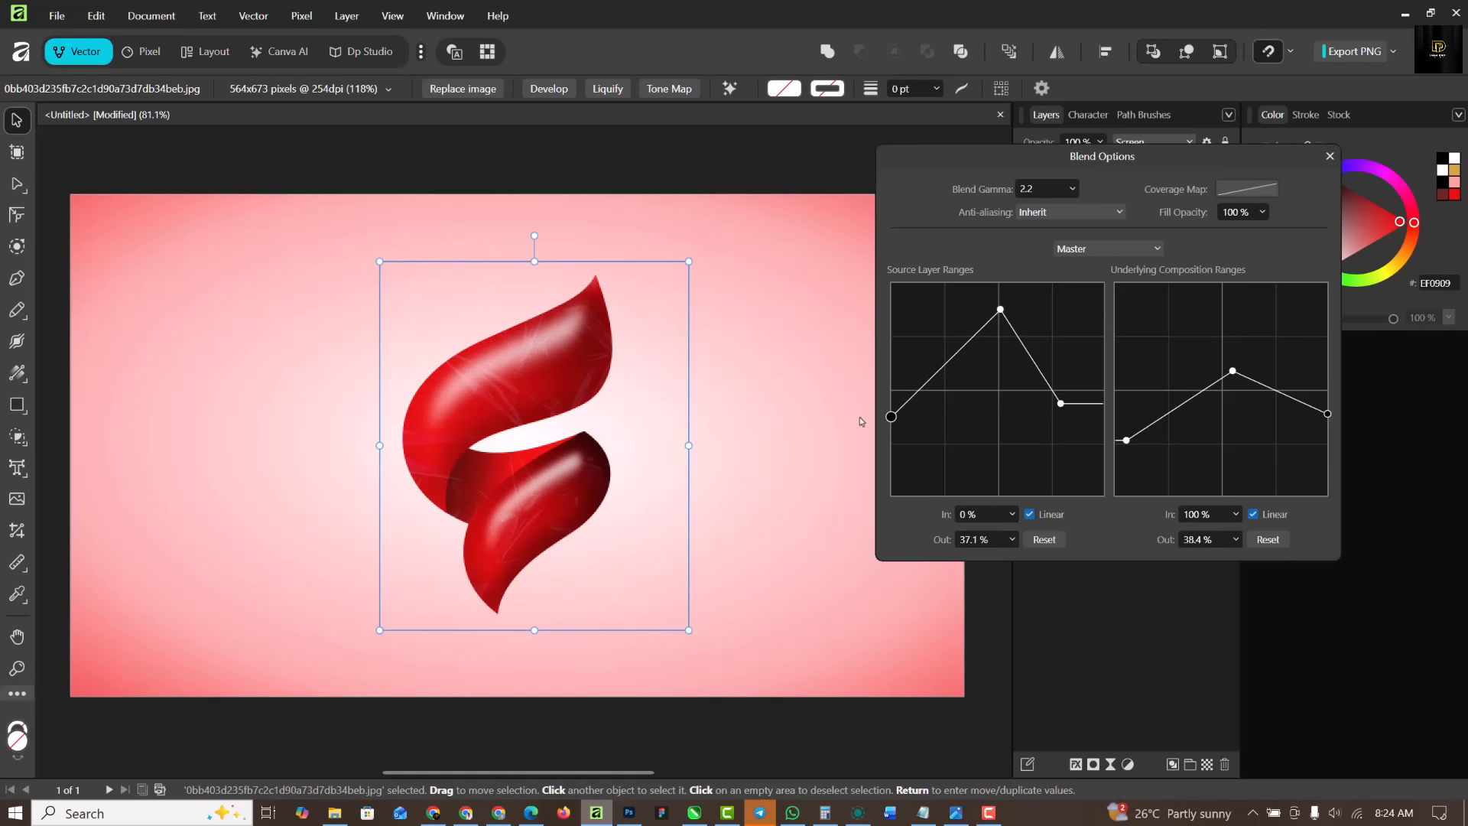
{"action": "left_click_drag", "start_coordinate": [1062, 405], "coordinate": [1124, 410]}
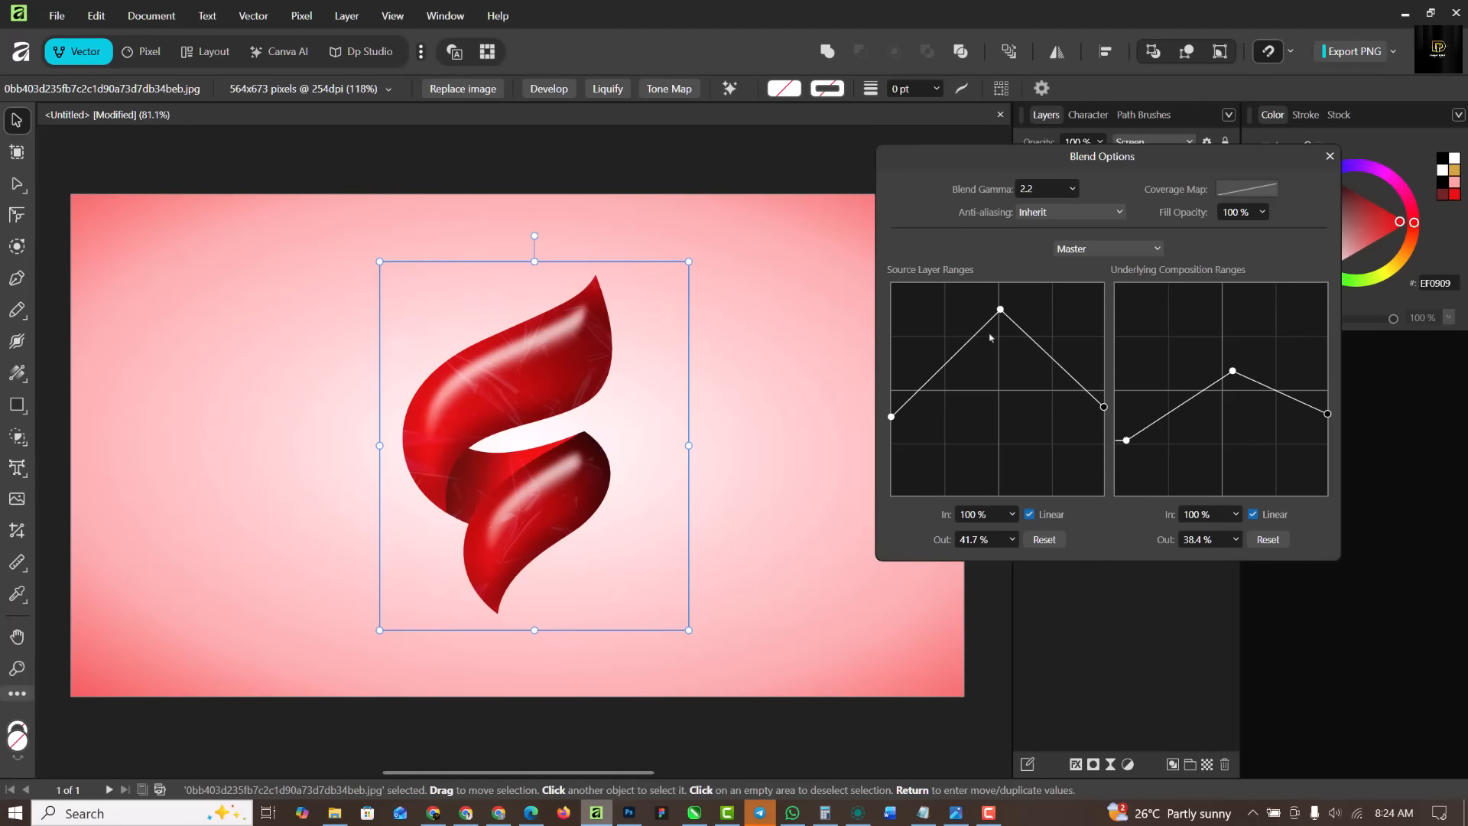
{"action": "mouse_move", "coordinate": [1001, 309]}
{"action": "left_mouse_down"}
{"action": "mouse_move", "coordinate": [1000, 382]}
{"action": "mouse_move", "coordinate": [1000, 295]}
{"action": "left_mouse_up"}
Shift the middle point of the underlying composition range to 8.4% in and 65.7% out, and close the blend options
{"action": "left_click_drag", "start_coordinate": [1233, 370], "coordinate": [1163, 362]}
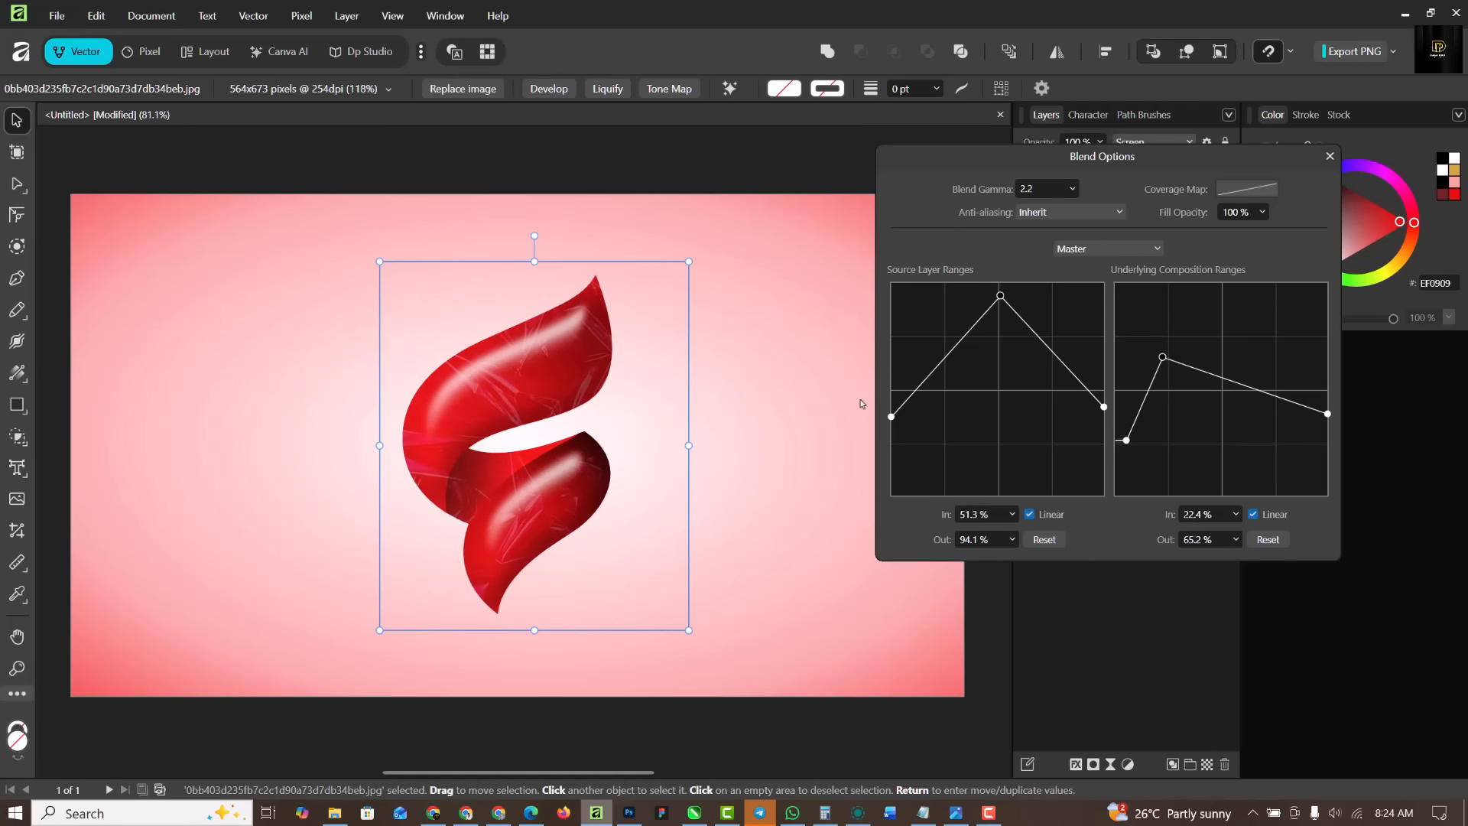
{"action": "left_click_drag", "start_coordinate": [1164, 362], "coordinate": [1134, 359]}
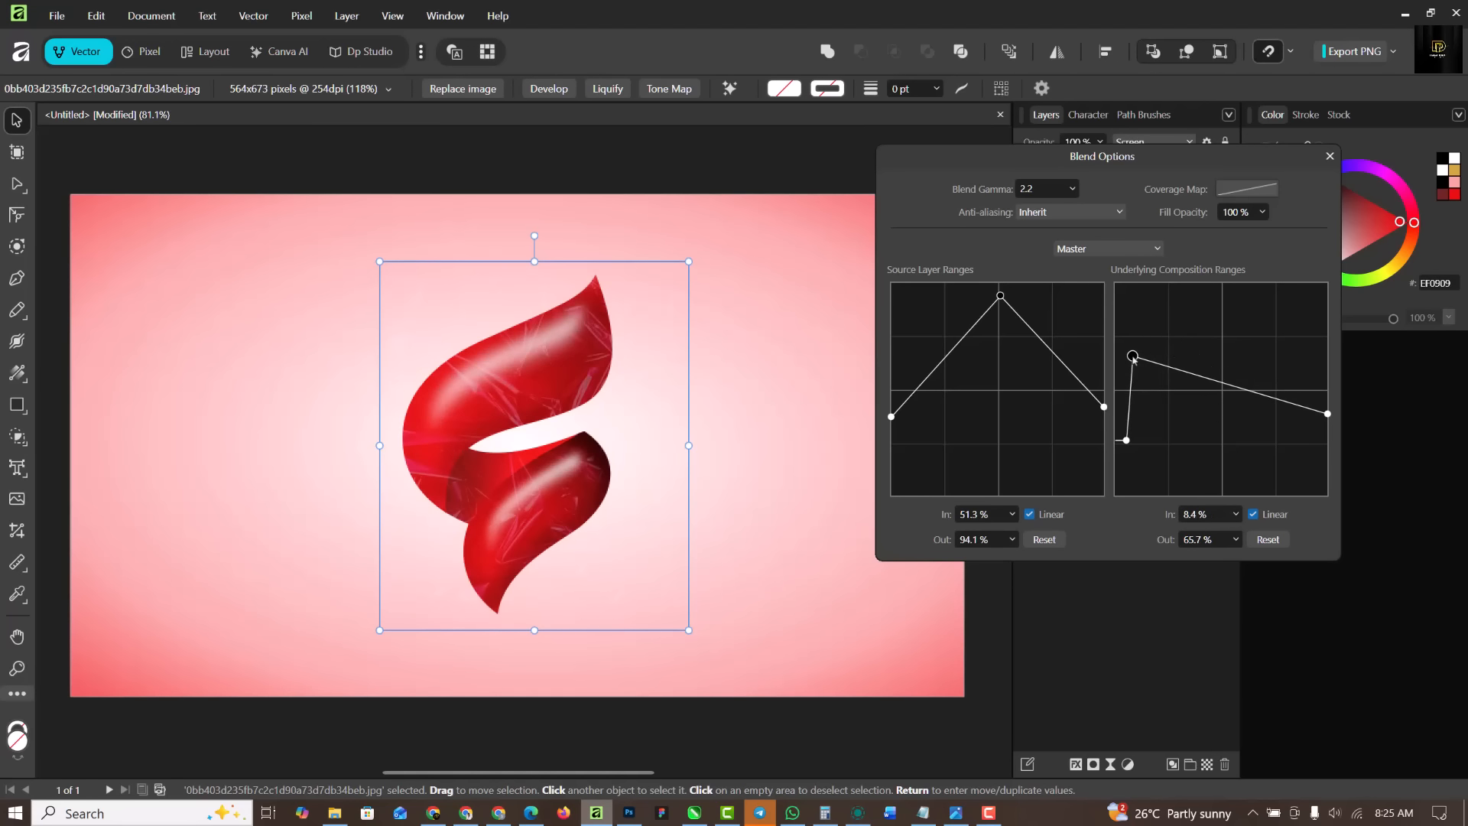
{"action": "left_click", "coordinate": [1330, 156]}
Lower the texture layer's opacity to 71%
{"action": "left_click", "coordinate": [1100, 141]}
{"action": "left_click_drag", "start_coordinate": [1102, 162], "coordinate": [1068, 168]}
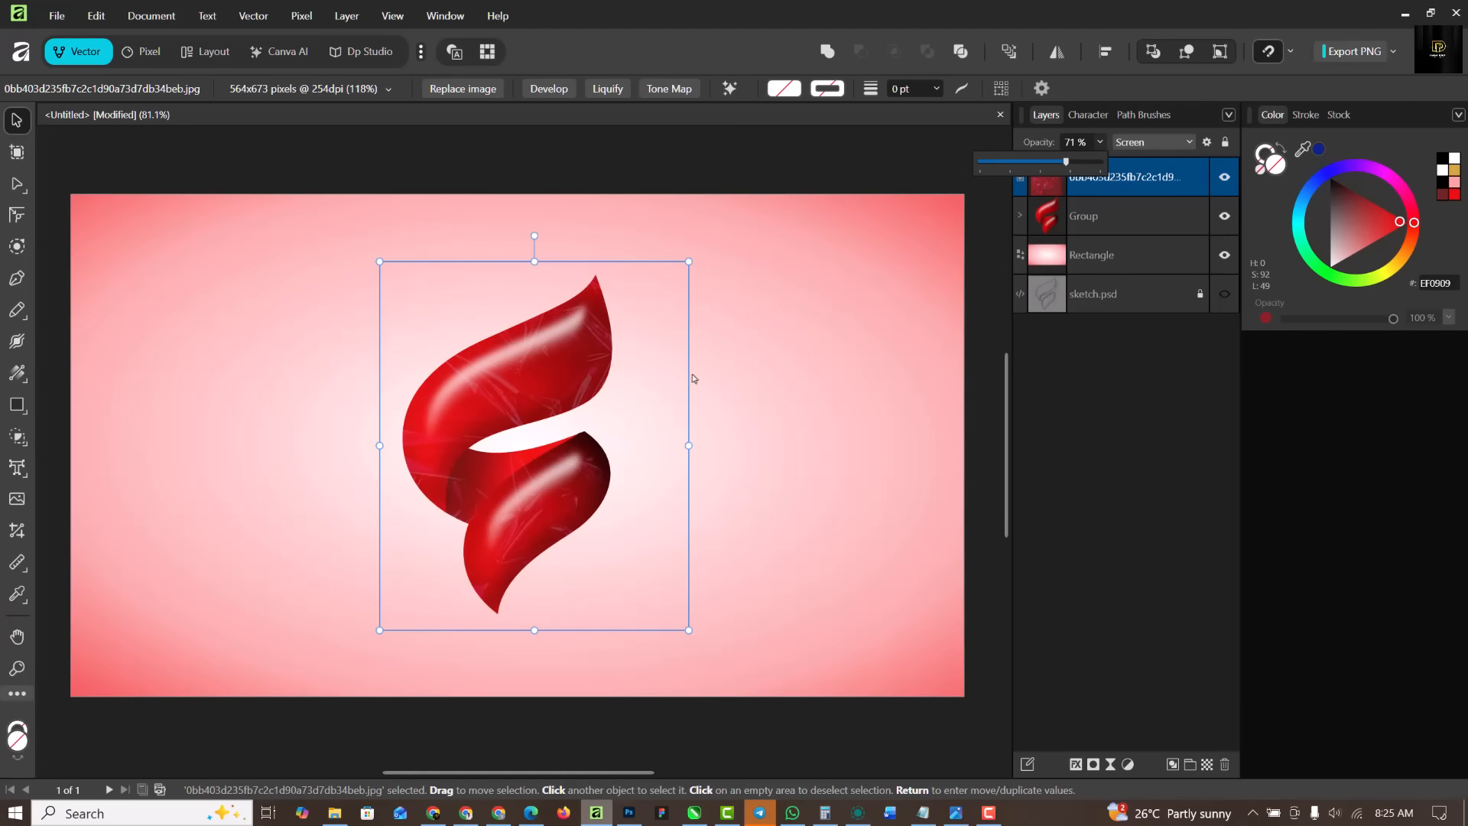
{"action": "left_click", "coordinate": [1149, 194]}
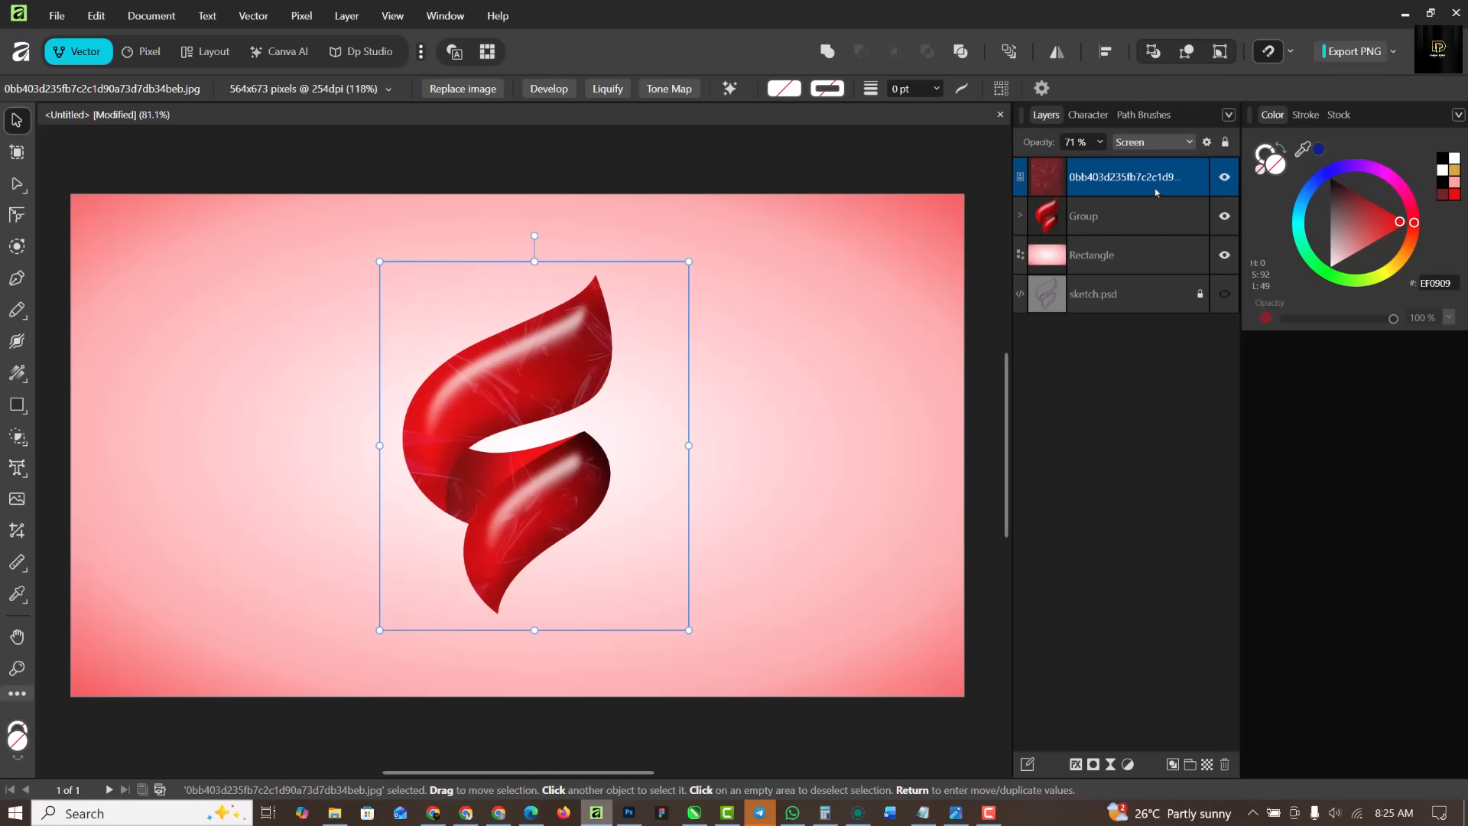
Move the texture layer into the logo group above the curves and add a mask to it
{"action": "left_click_drag", "start_coordinate": [1156, 187], "coordinate": [1150, 214]}
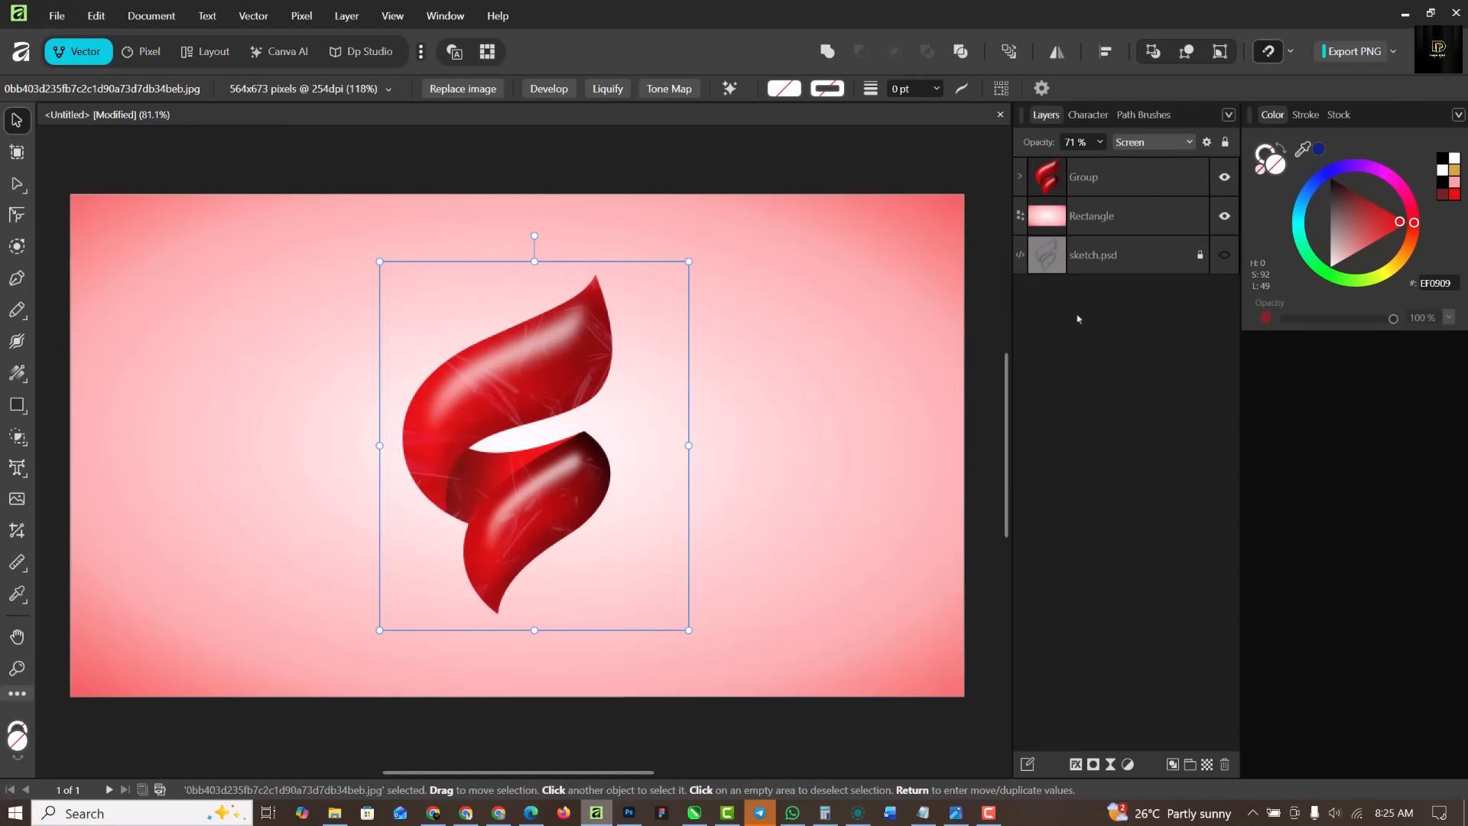
{"action": "left_click", "coordinate": [1022, 177]}
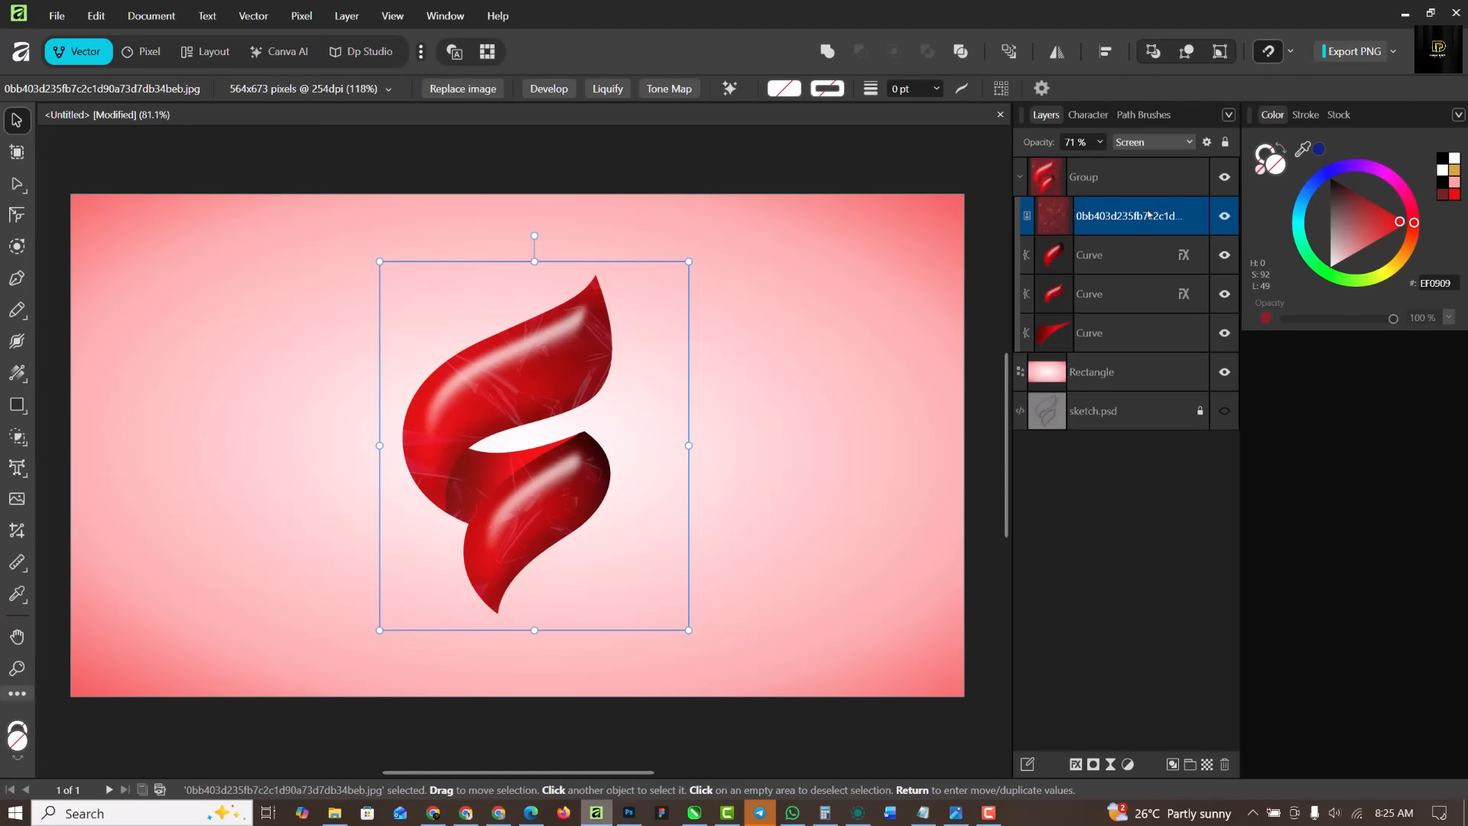
{"action": "left_click", "coordinate": [1095, 765]}
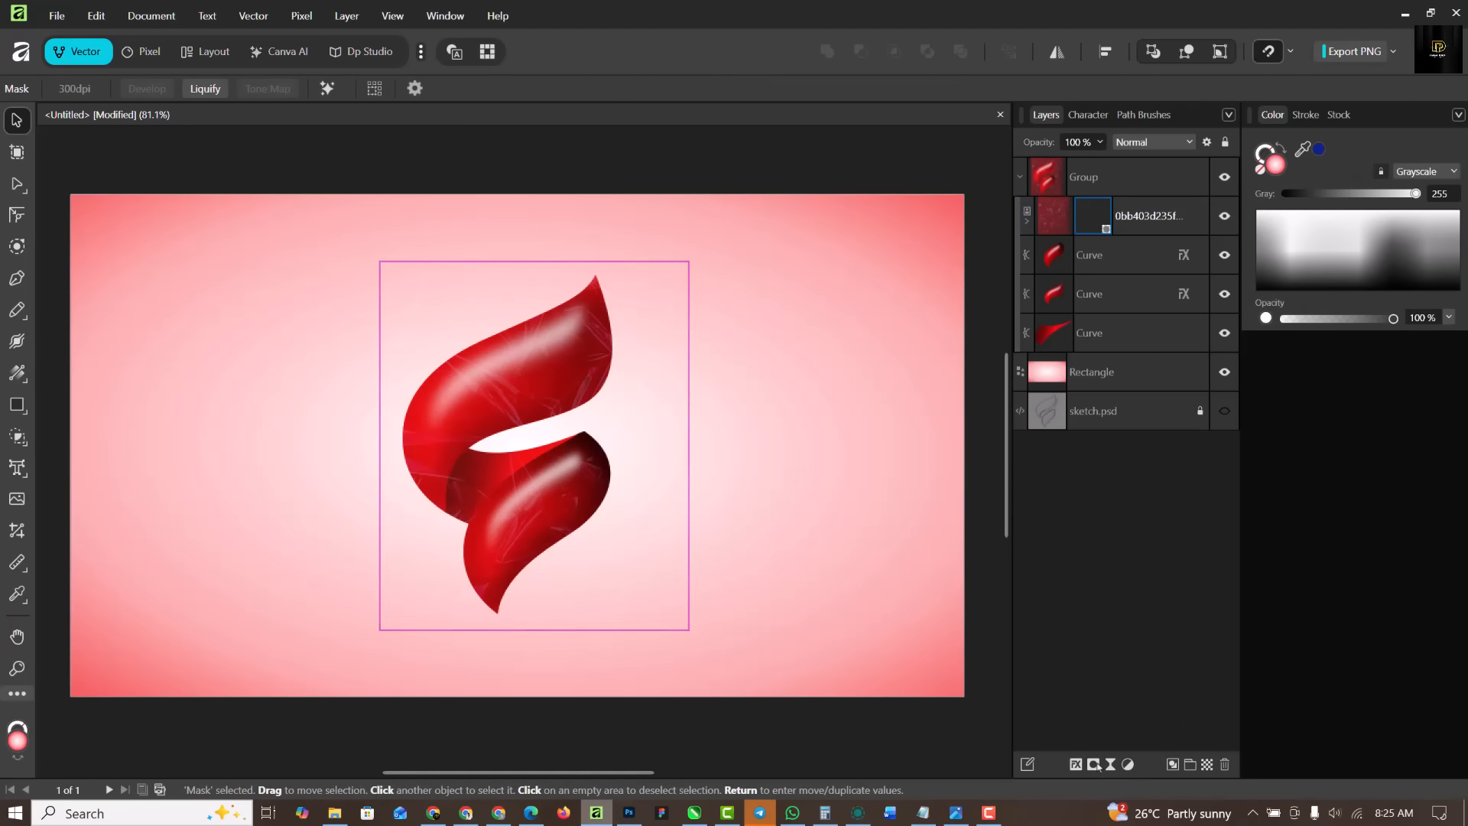
Paint on the texture's mask with a 67 px brush to hide the texture over the dark inner fold of the logo
{"action": "left_click", "coordinate": [148, 53]}
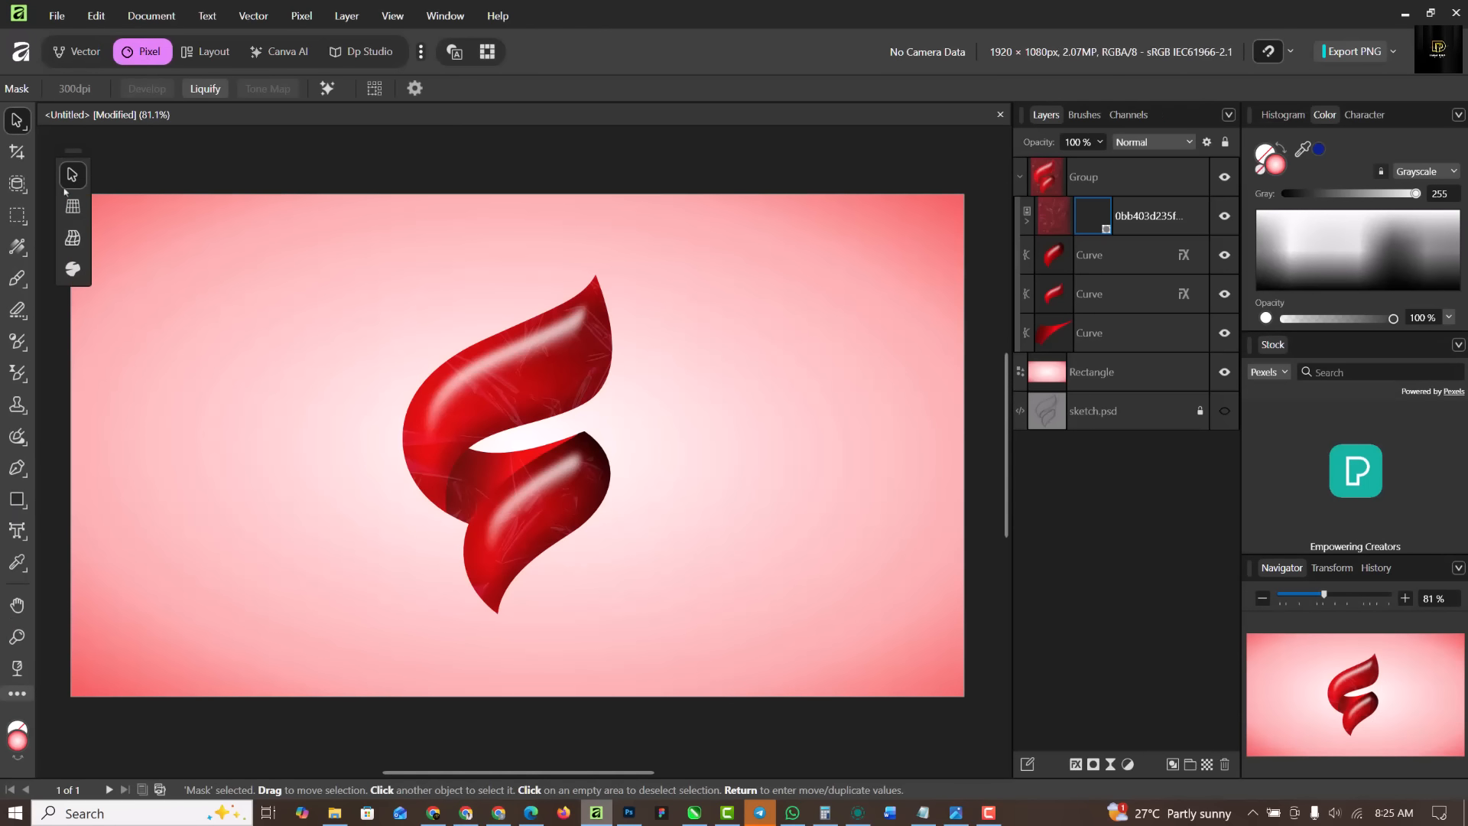
{"action": "left_click_drag", "start_coordinate": [17, 278], "coordinate": [74, 278]}
{"action": "scroll", "coordinate": [460, 502], "scroll_direction": "up", "scroll_amount": 10}
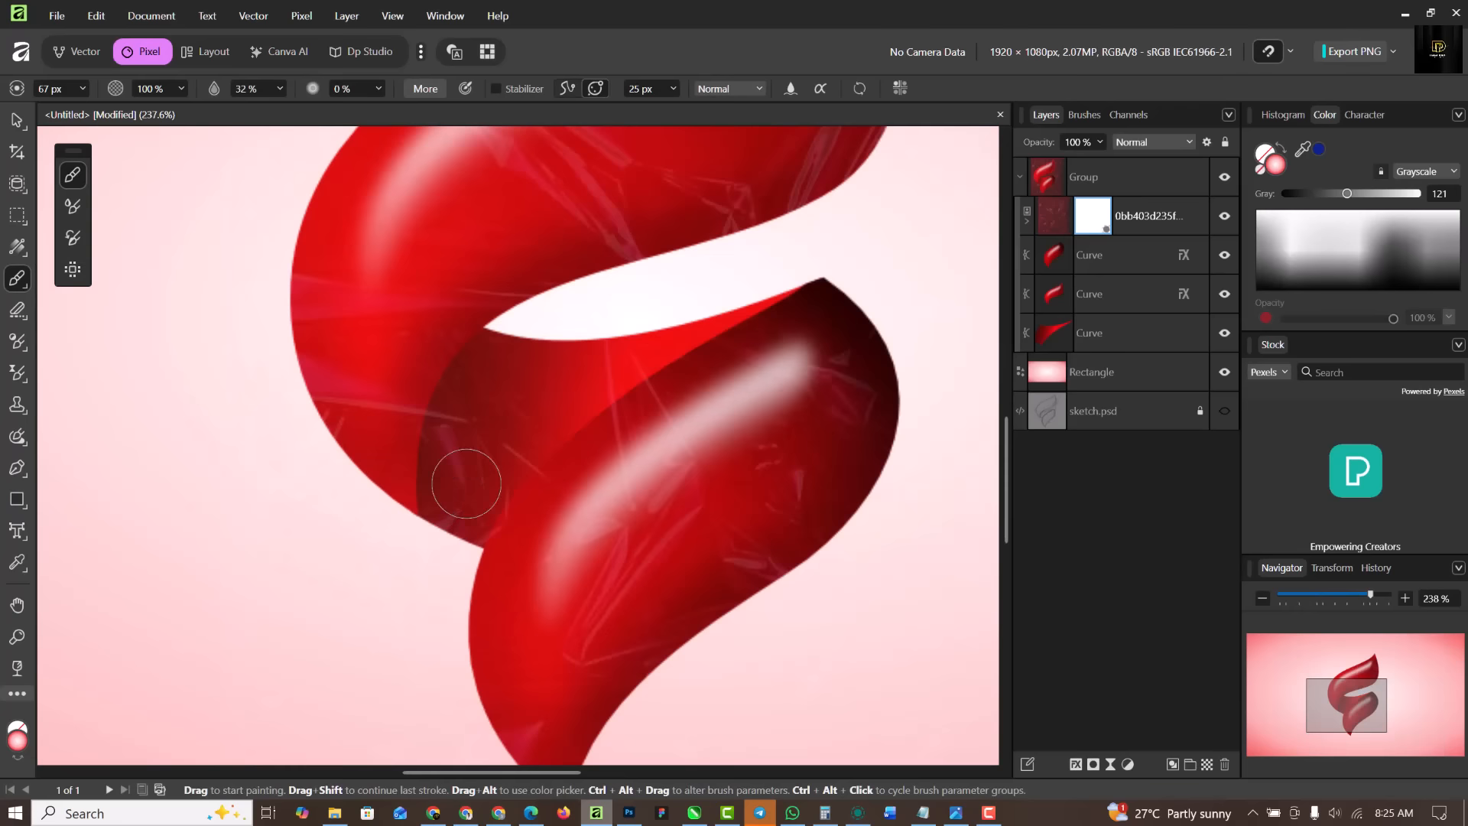
{"action": "scroll", "coordinate": [478, 338], "scroll_direction": "down", "scroll_amount": 3}
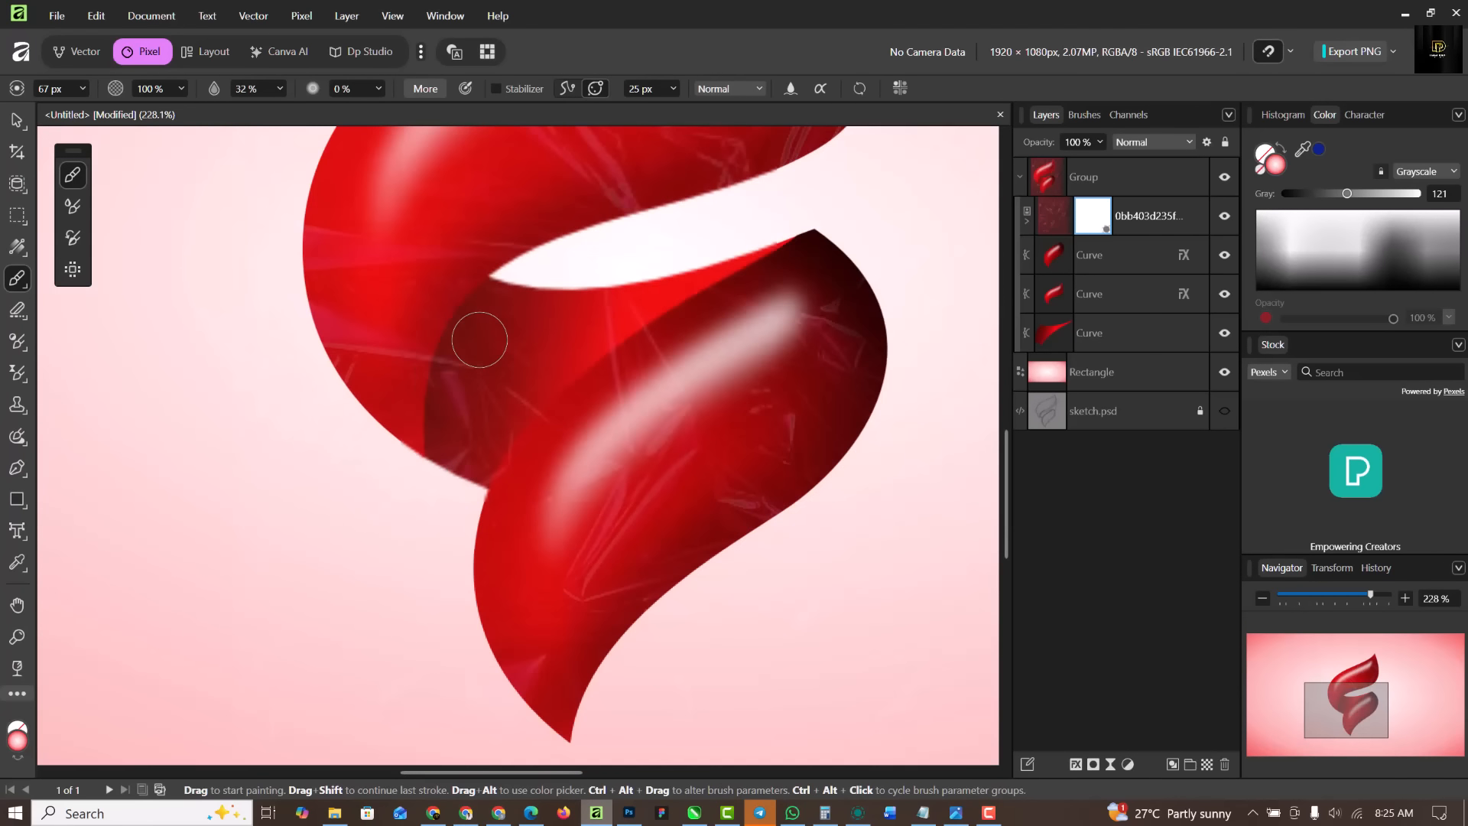
{"action": "mouse_move", "coordinate": [489, 308]}
{"action": "left_mouse_down"}
{"action": "mouse_move", "coordinate": [466, 423]}
{"action": "mouse_move", "coordinate": [498, 288]}
{"action": "mouse_move", "coordinate": [458, 422]}
{"action": "mouse_move", "coordinate": [461, 352]}
{"action": "mouse_move", "coordinate": [452, 379]}
{"action": "mouse_move", "coordinate": [453, 422]}
{"action": "mouse_move", "coordinate": [487, 304]}
{"action": "mouse_move", "coordinate": [451, 392]}
{"action": "mouse_move", "coordinate": [461, 360]}
{"action": "left_mouse_up"}
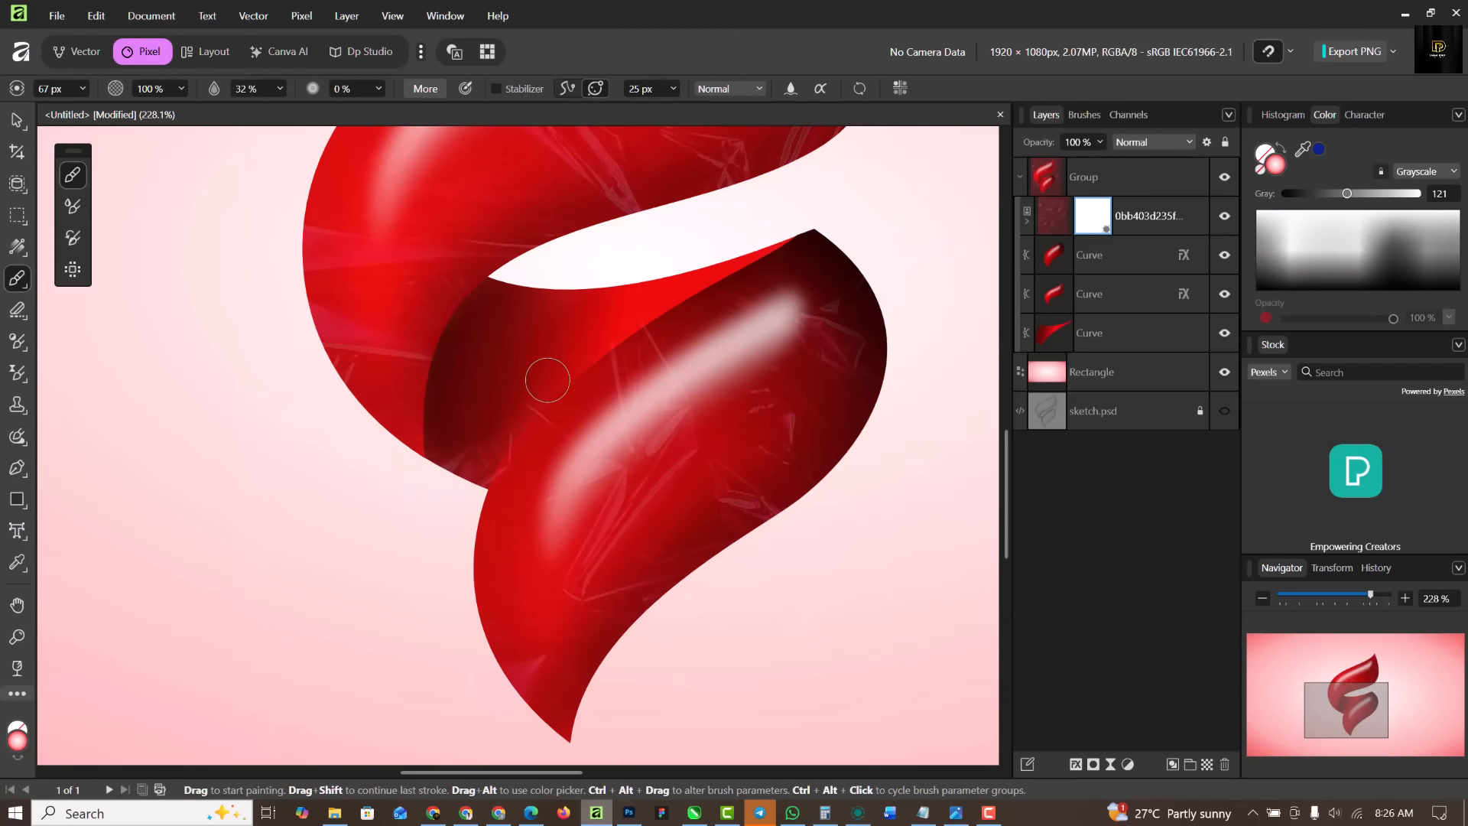
{"action": "mouse_move", "coordinate": [548, 378]}
{"action": "left_mouse_down"}
{"action": "mouse_move", "coordinate": [529, 418]}
{"action": "mouse_move", "coordinate": [503, 420]}
{"action": "mouse_move", "coordinate": [441, 497]}
{"action": "left_mouse_up"}
Paint around the logo's outer edges on the texture's mask with a 234 px brush to fade the texture there
{"action": "key", "text": "ctrl+0"}
{"action": "scroll", "coordinate": [459, 339], "scroll_direction": "up", "scroll_amount": 2}
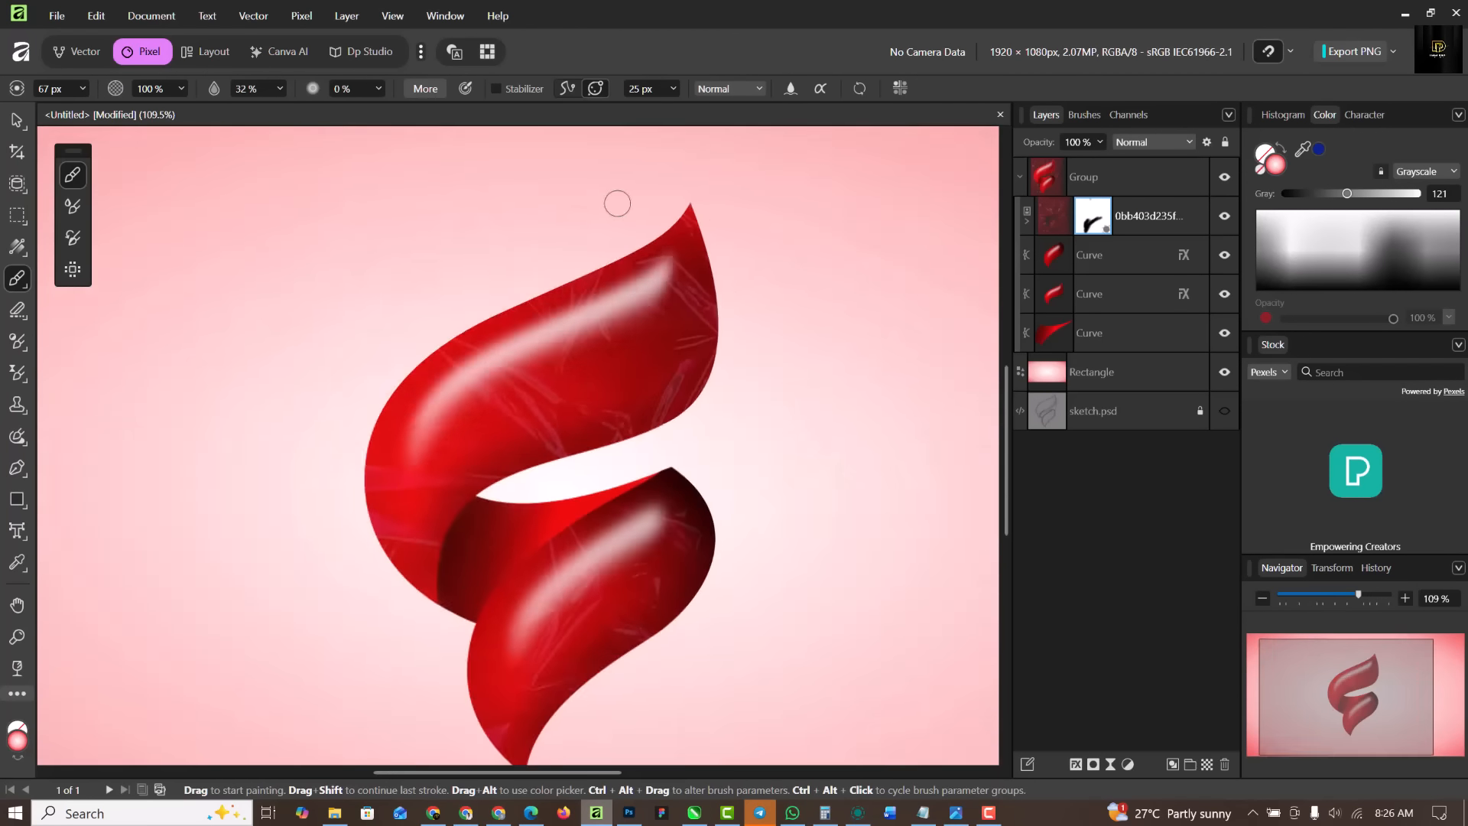
{"action": "scroll", "coordinate": [724, 253], "scroll_direction": "down", "scroll_amount": 1}
{"action": "mouse_move", "coordinate": [667, 238]}
{"action": "left_mouse_down"}
{"action": "mouse_move", "coordinate": [705, 166]}
{"action": "mouse_move", "coordinate": [371, 342]}
{"action": "mouse_move", "coordinate": [363, 493]}
{"action": "left_mouse_up"}
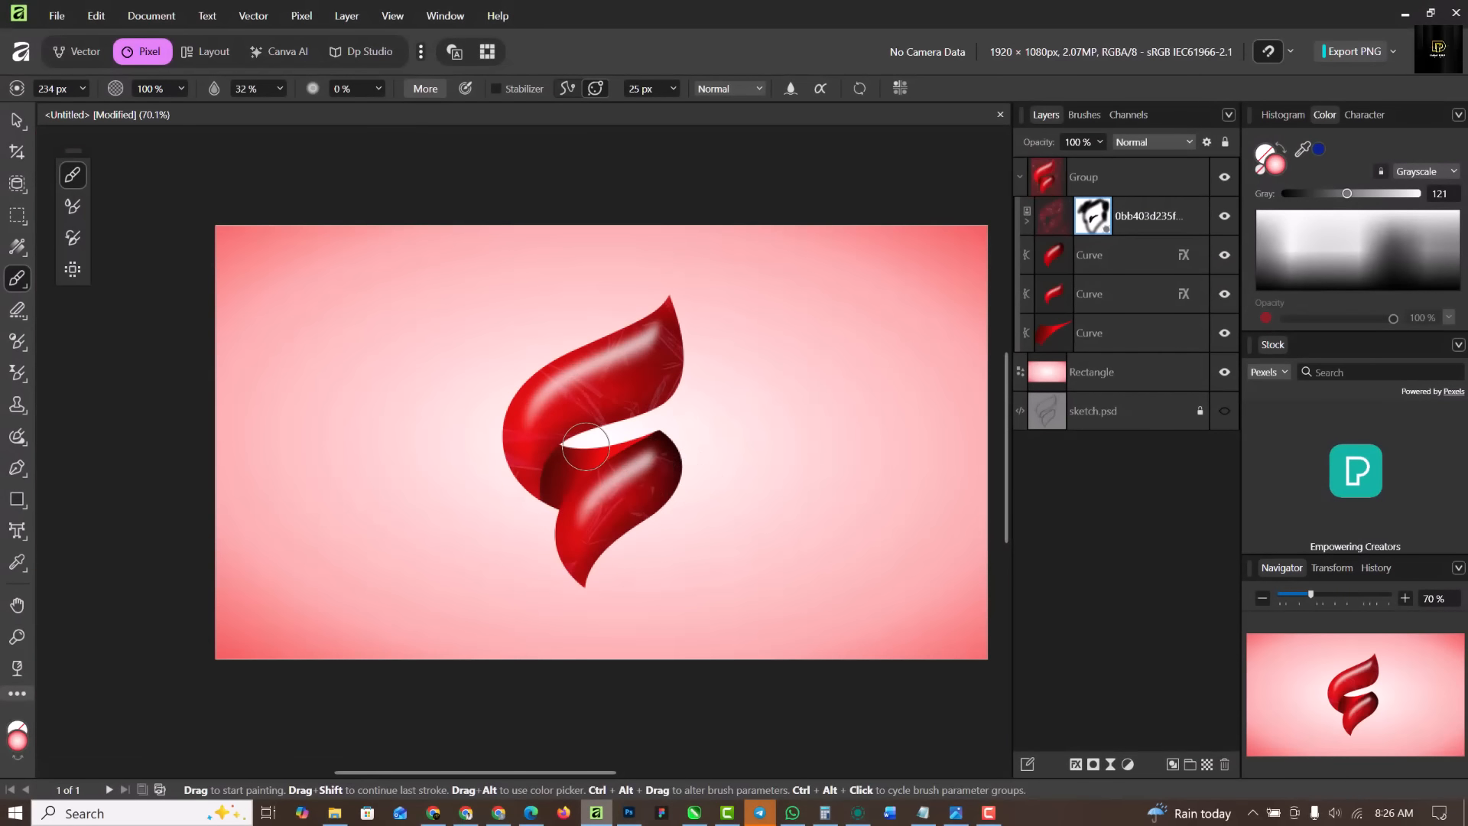
{"action": "scroll", "coordinate": [587, 446], "scroll_direction": "up", "scroll_amount": 1}
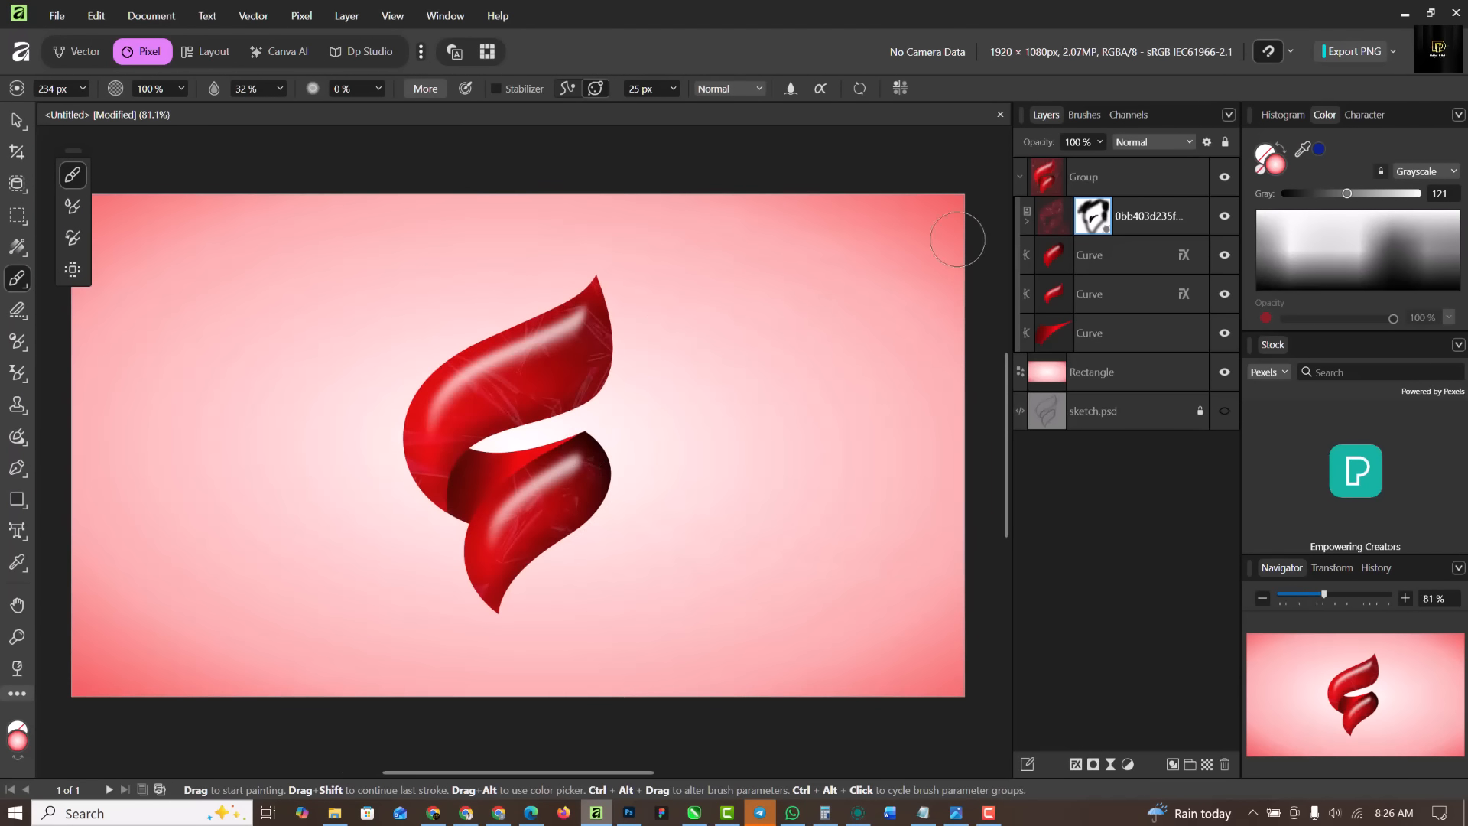
Enable Scale with Object in the layer effects of both bevelled curves in the logo group
{"action": "left_click", "coordinate": [1022, 176]}
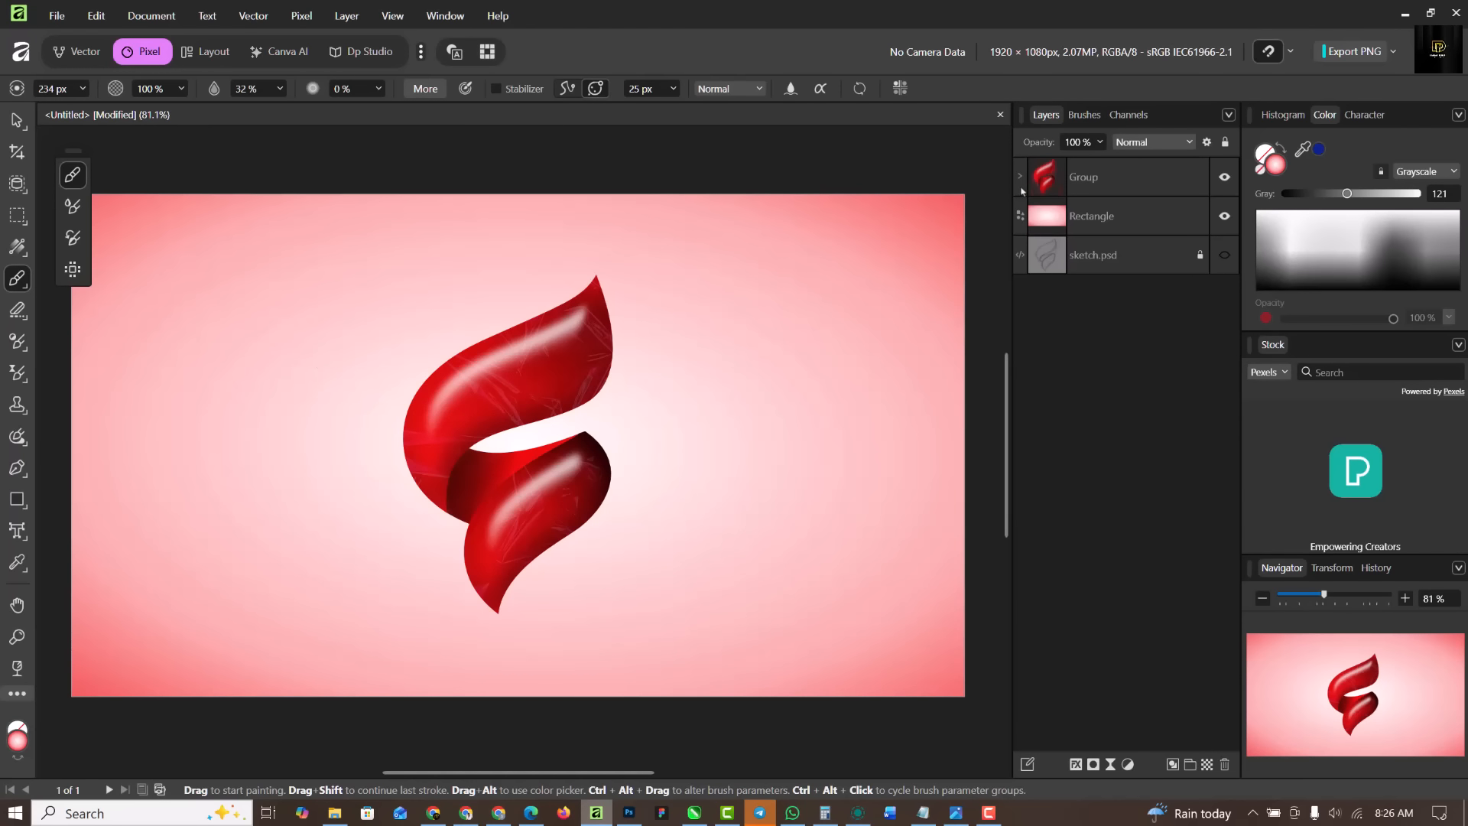
{"action": "left_click", "coordinate": [1021, 179]}
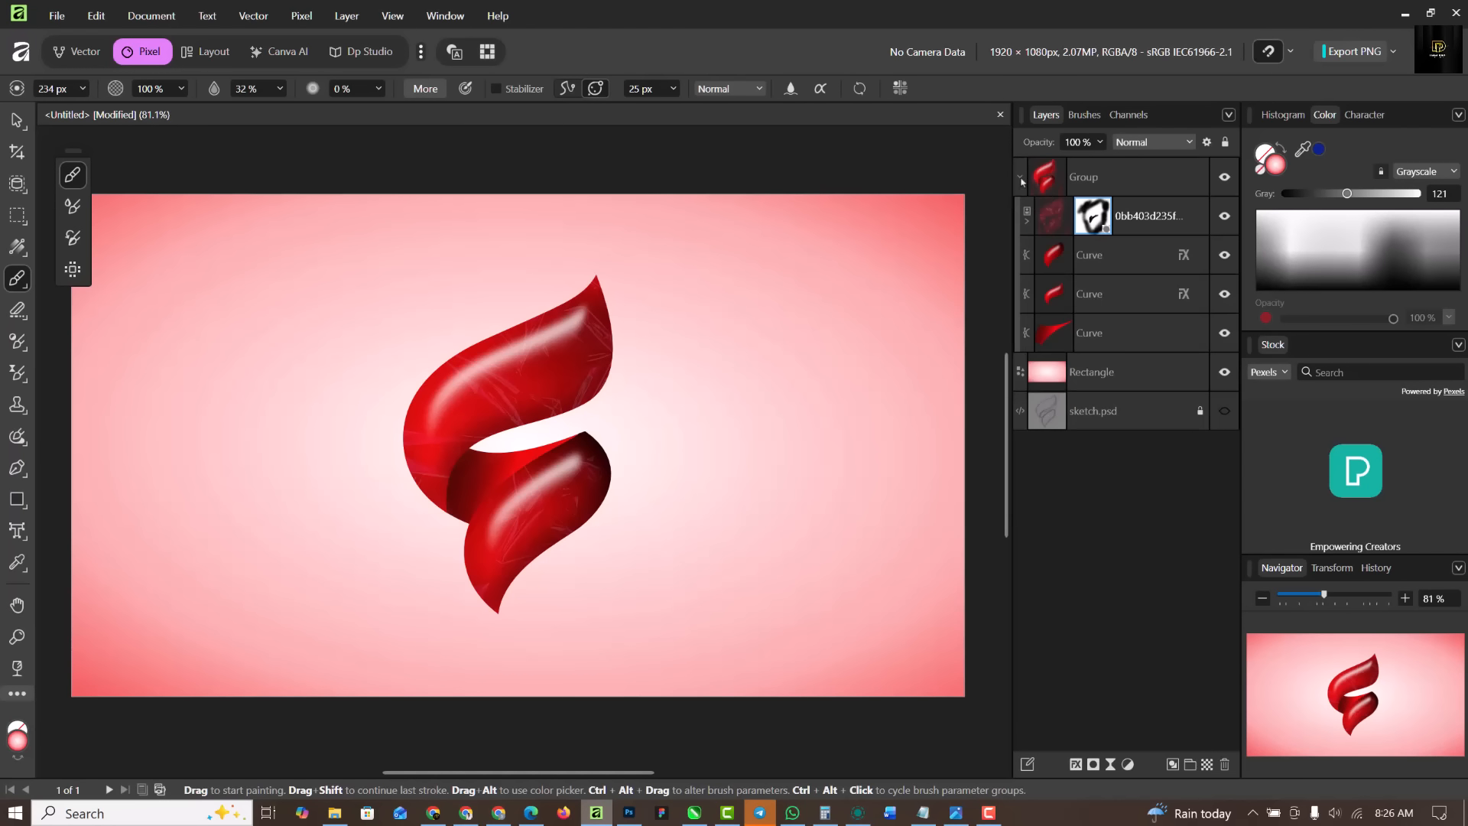
{"action": "left_click", "coordinate": [1184, 256]}
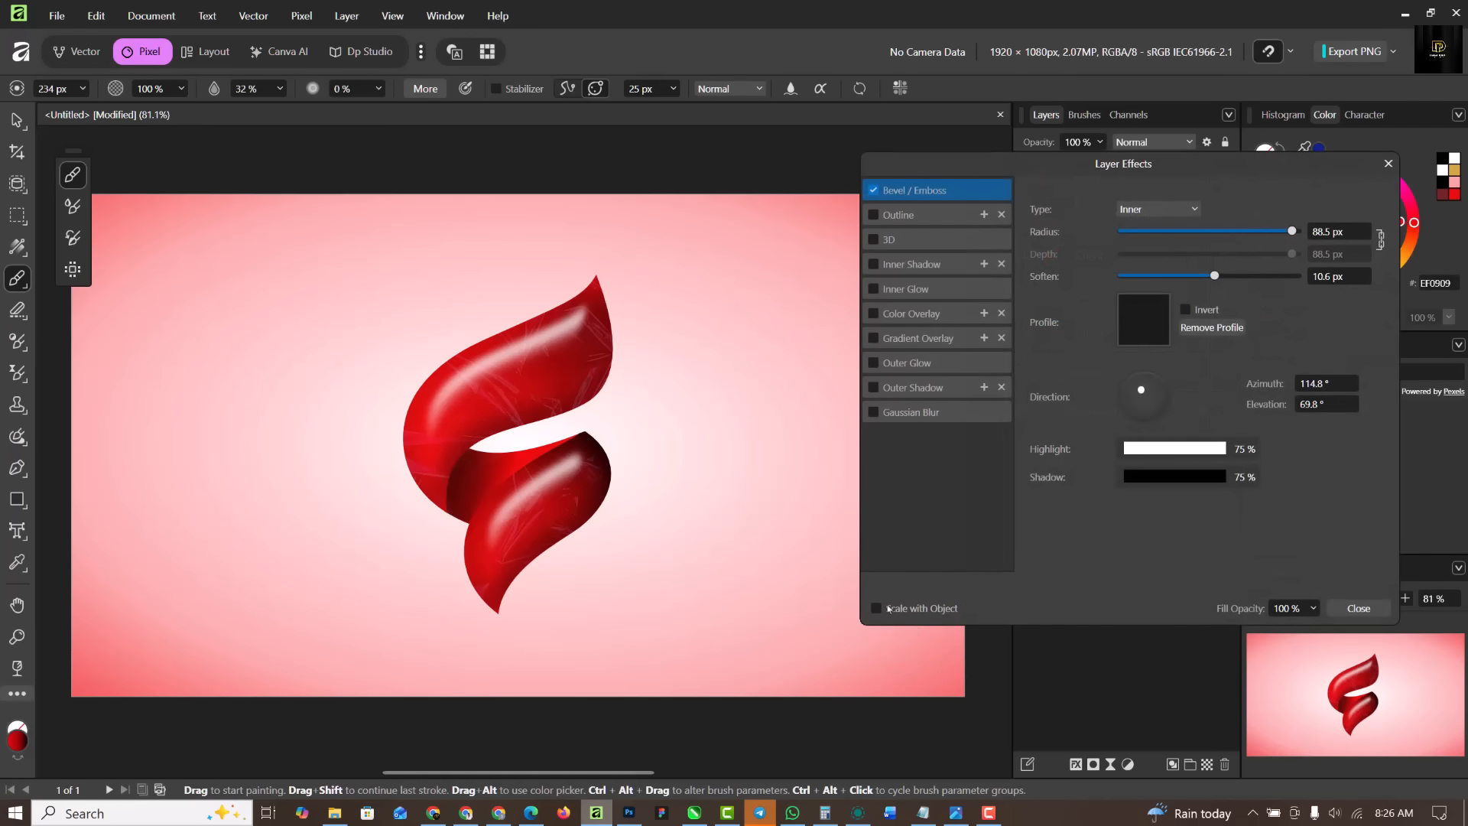
{"action": "left_click", "coordinate": [1358, 609]}
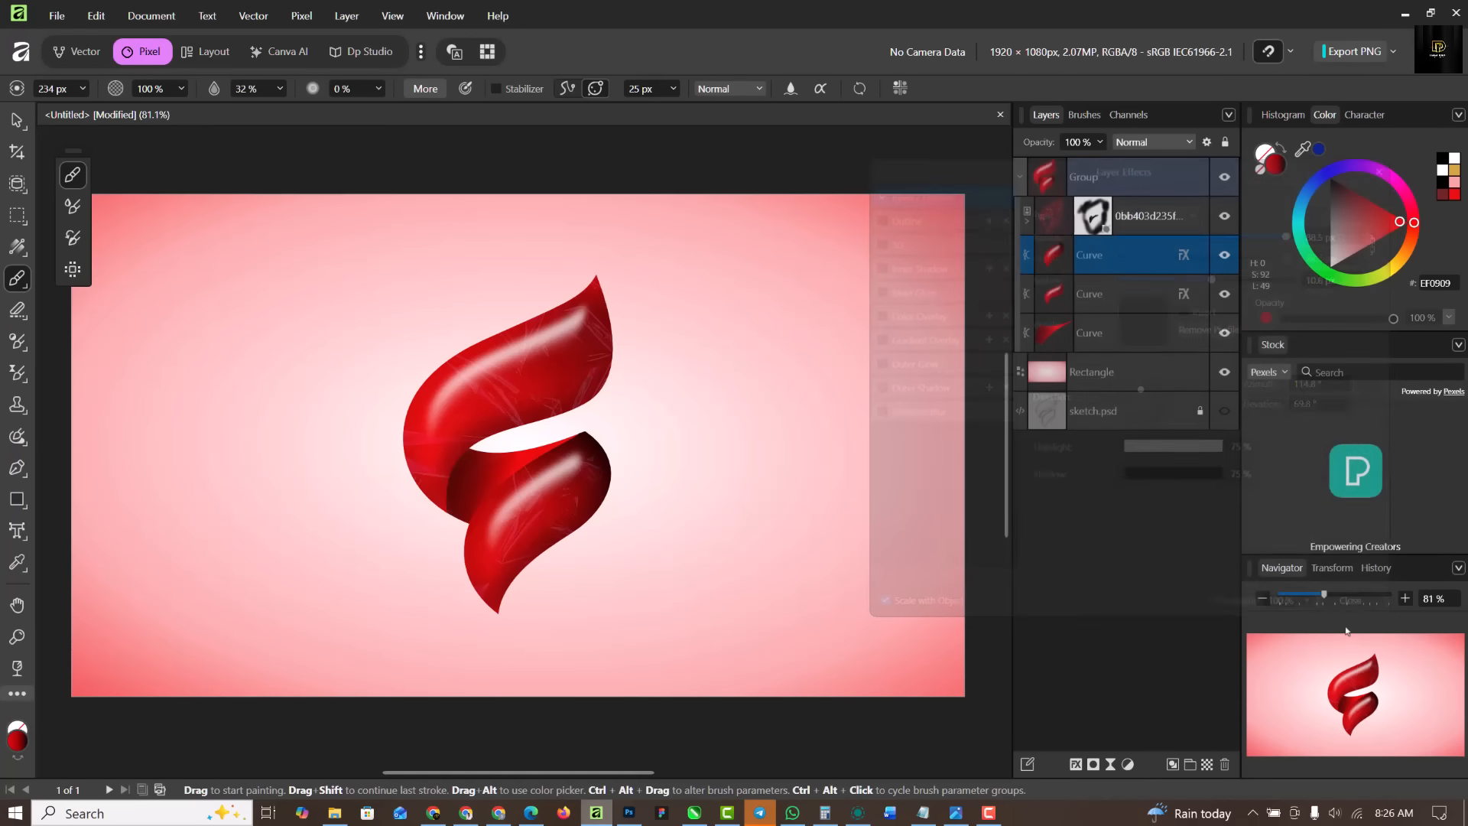
{"action": "left_click", "coordinate": [1183, 295]}
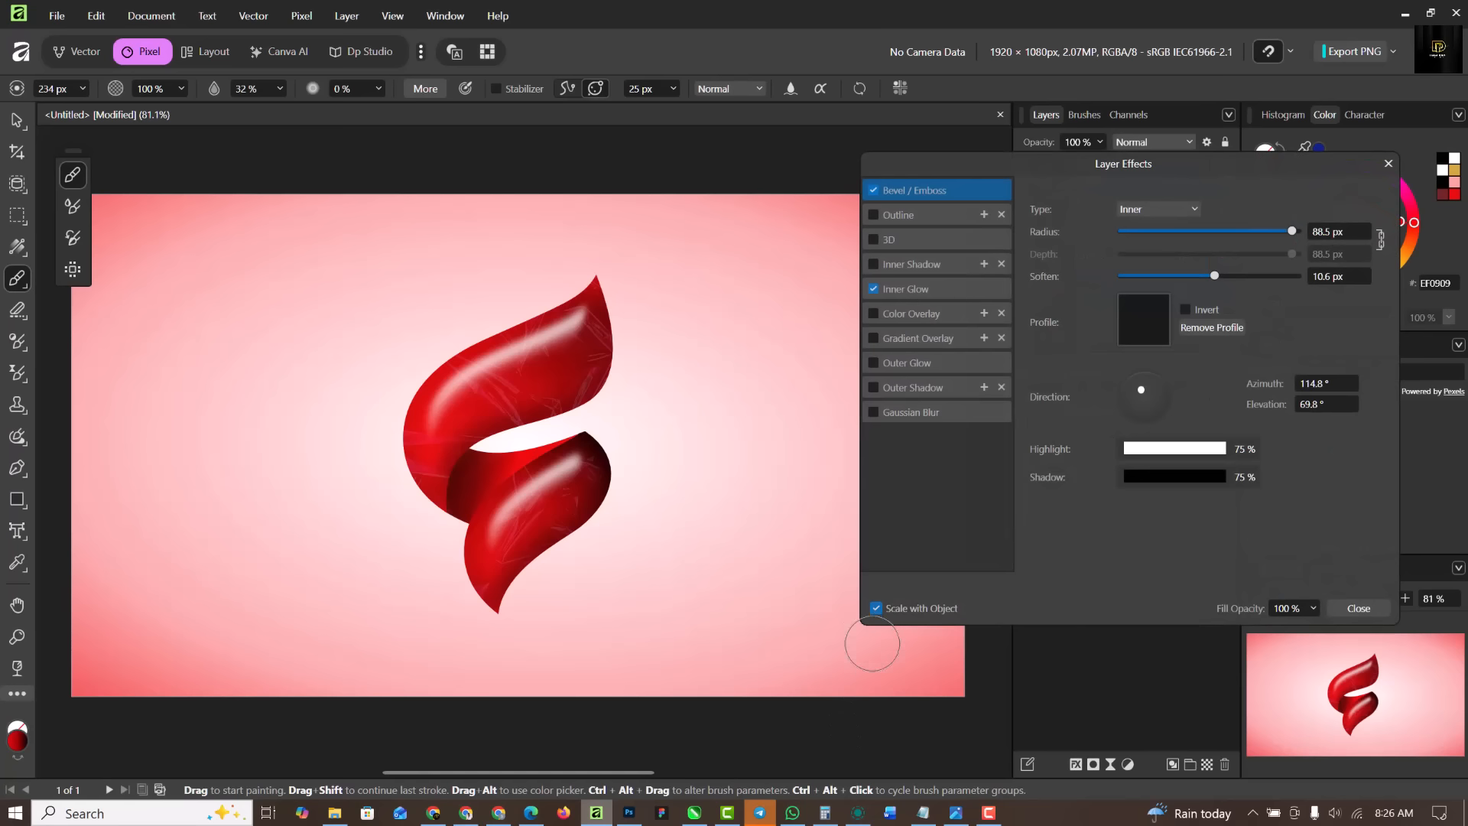
{"action": "left_click", "coordinate": [1357, 608]}
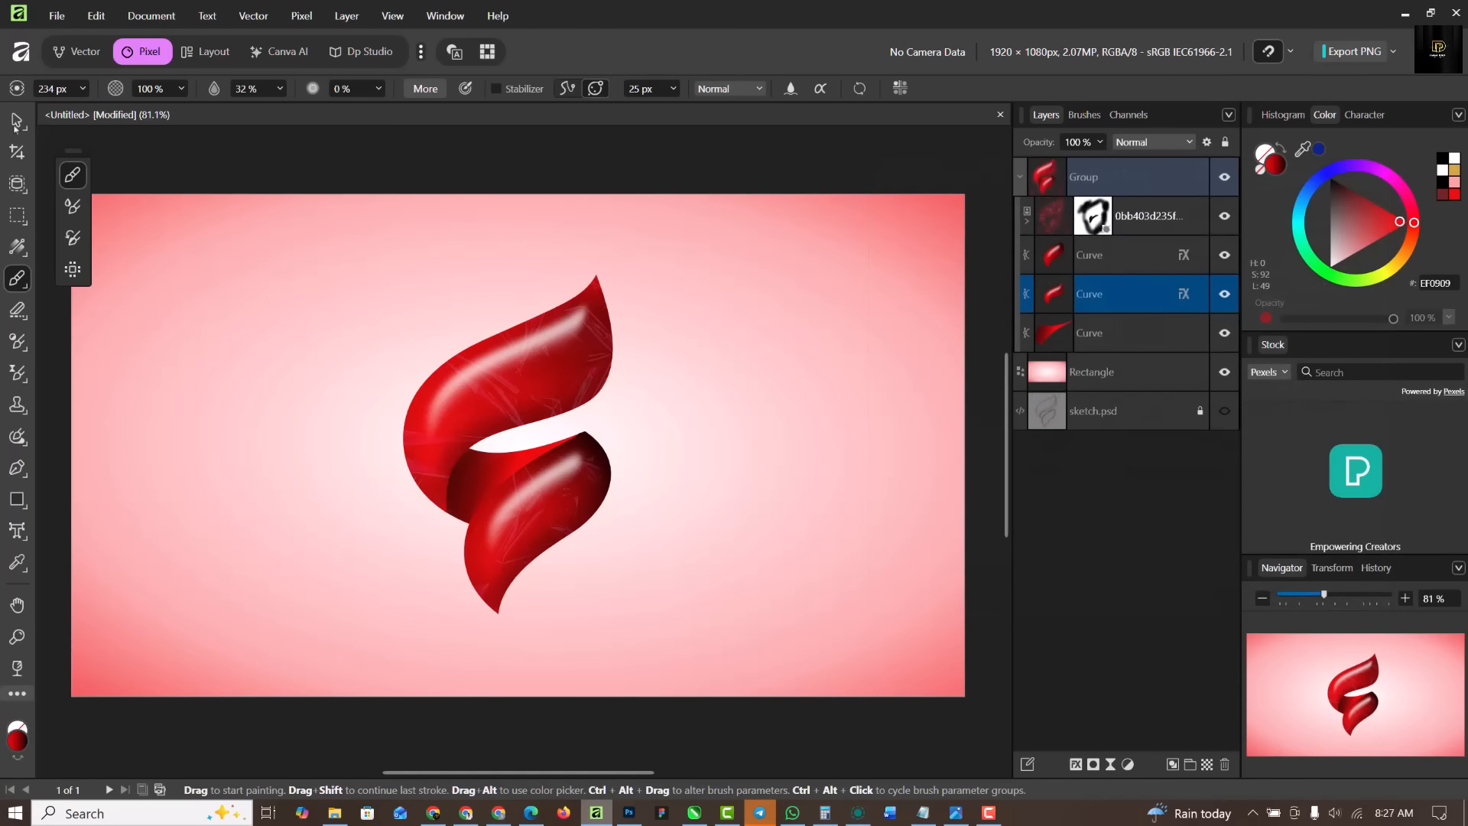
Select only the logo group, nudge it slightly upward on the page, and expand its layers
{"action": "key", "text": "v"}
{"action": "left_click", "coordinate": [807, 426]}
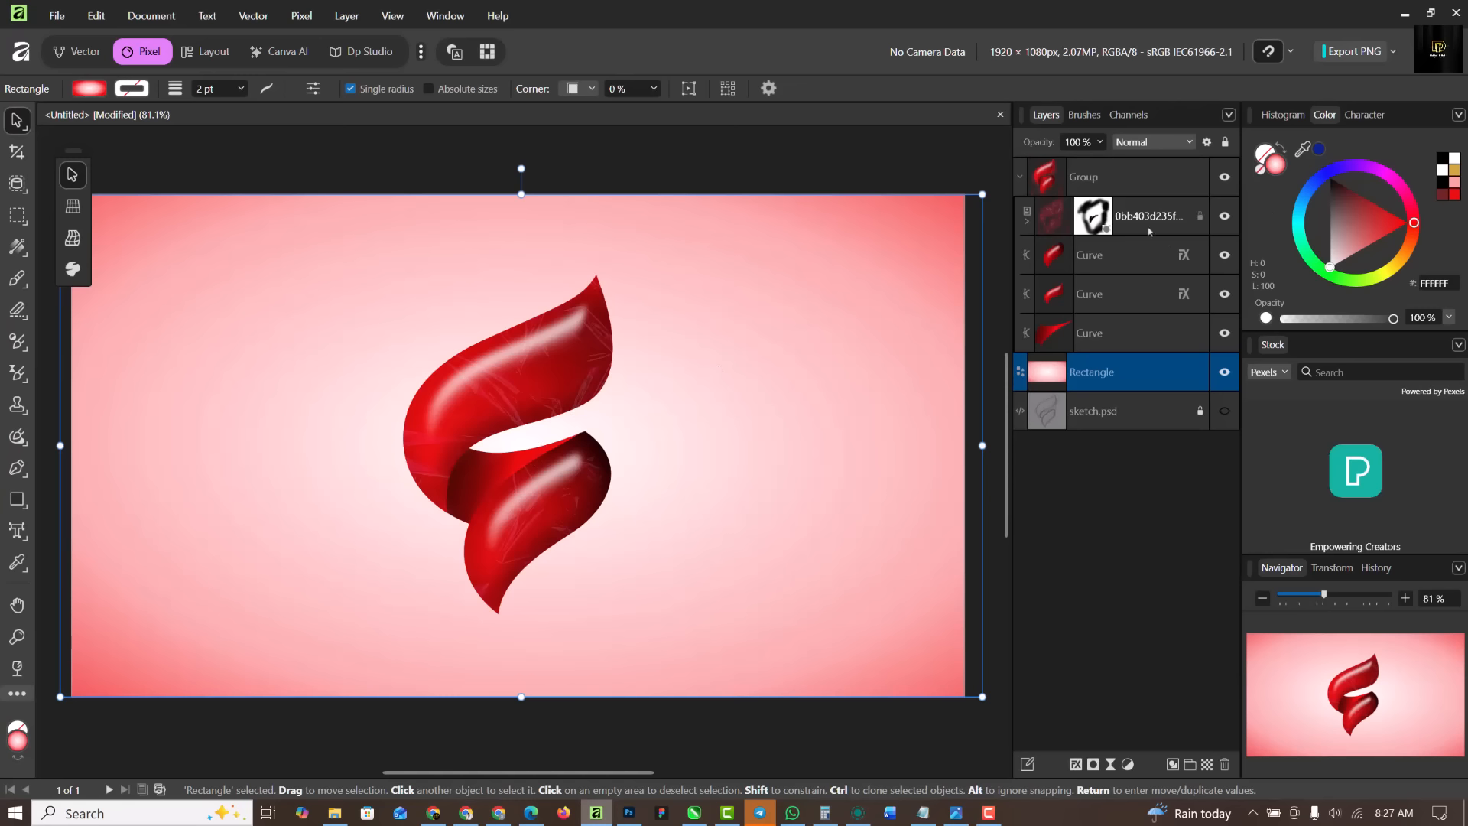
{"action": "left_click", "coordinate": [1020, 176]}
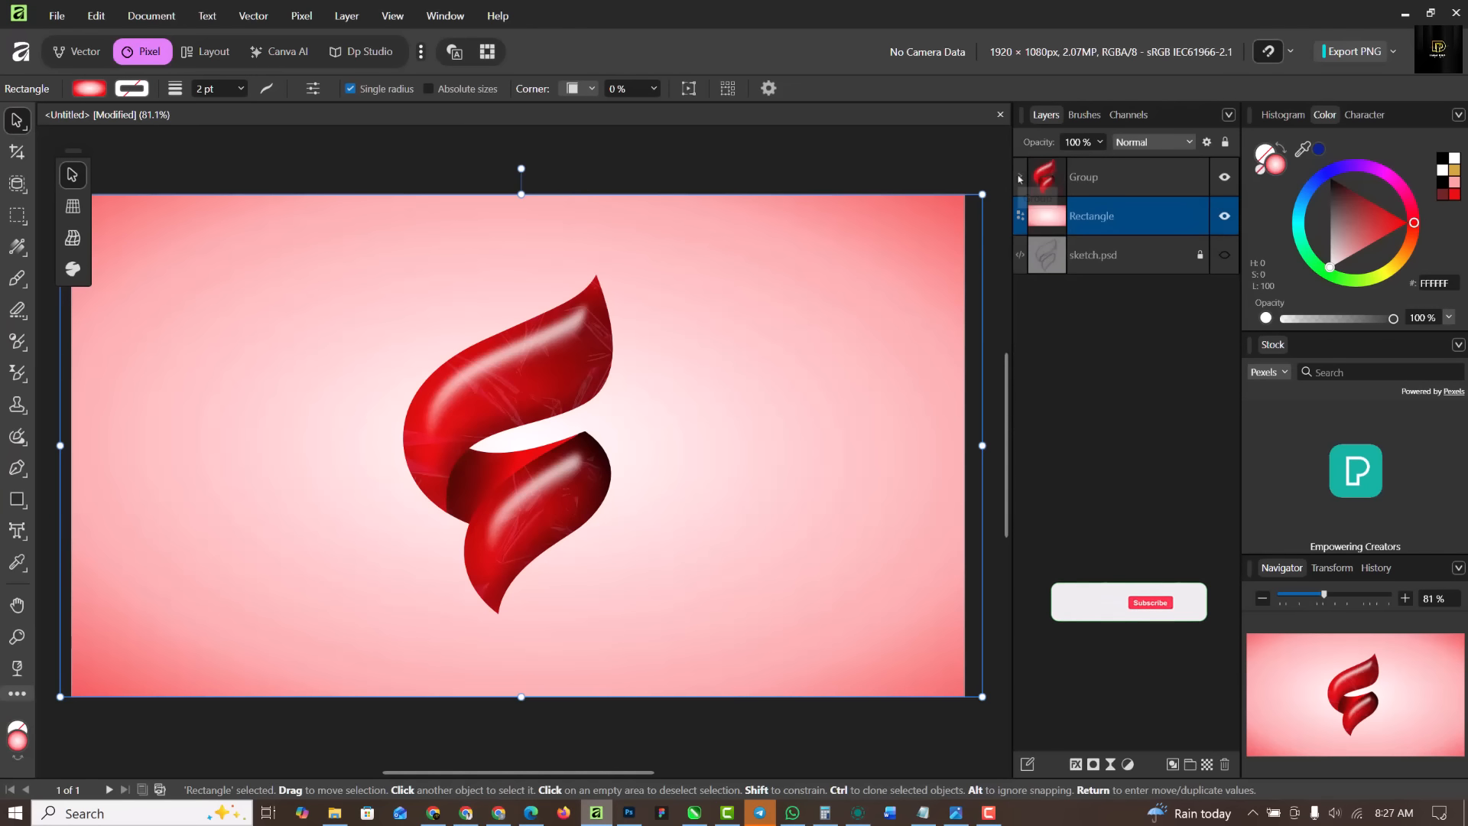
{"action": "left_click", "coordinate": [1138, 186], "text": "shift"}
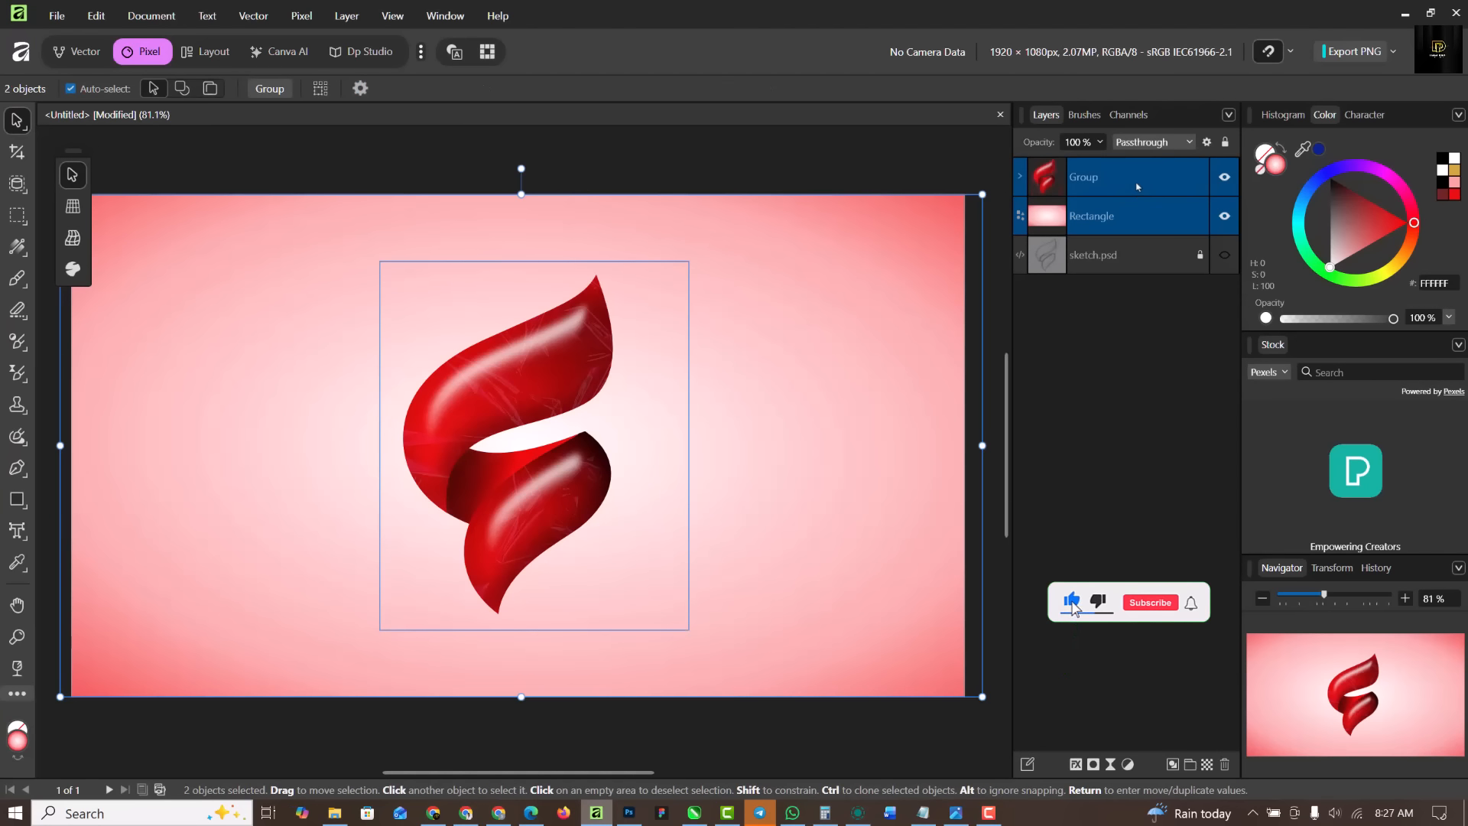
{"action": "left_click", "coordinate": [1139, 186]}
{"action": "key", "text": "shift+Up"}
{"action": "key", "text": "shift+Up"}
{"action": "key", "text": "shift+Up"}
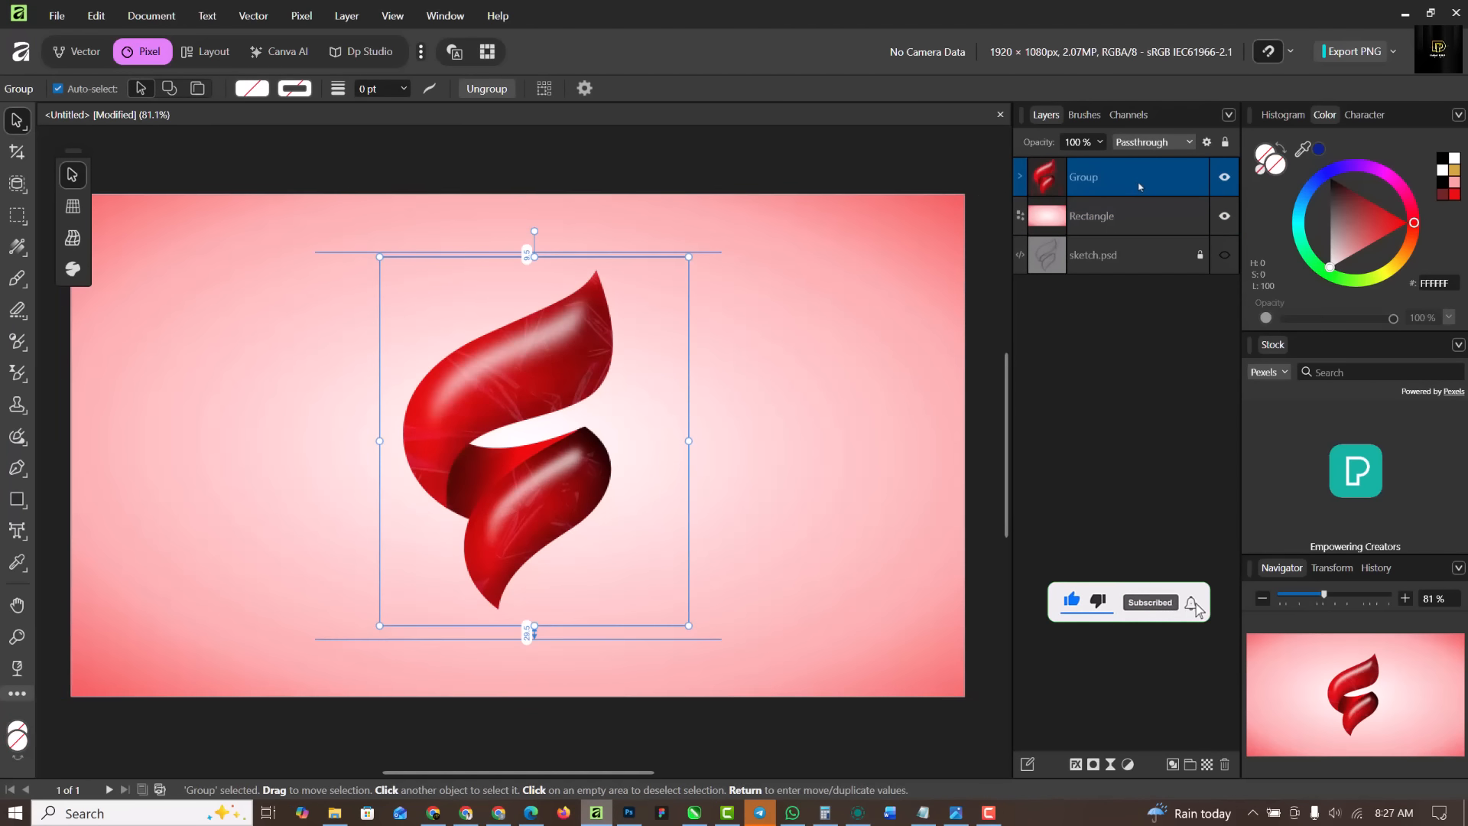
{"action": "key", "text": "shift+Up"}
{"action": "key", "text": "shift+Up"}
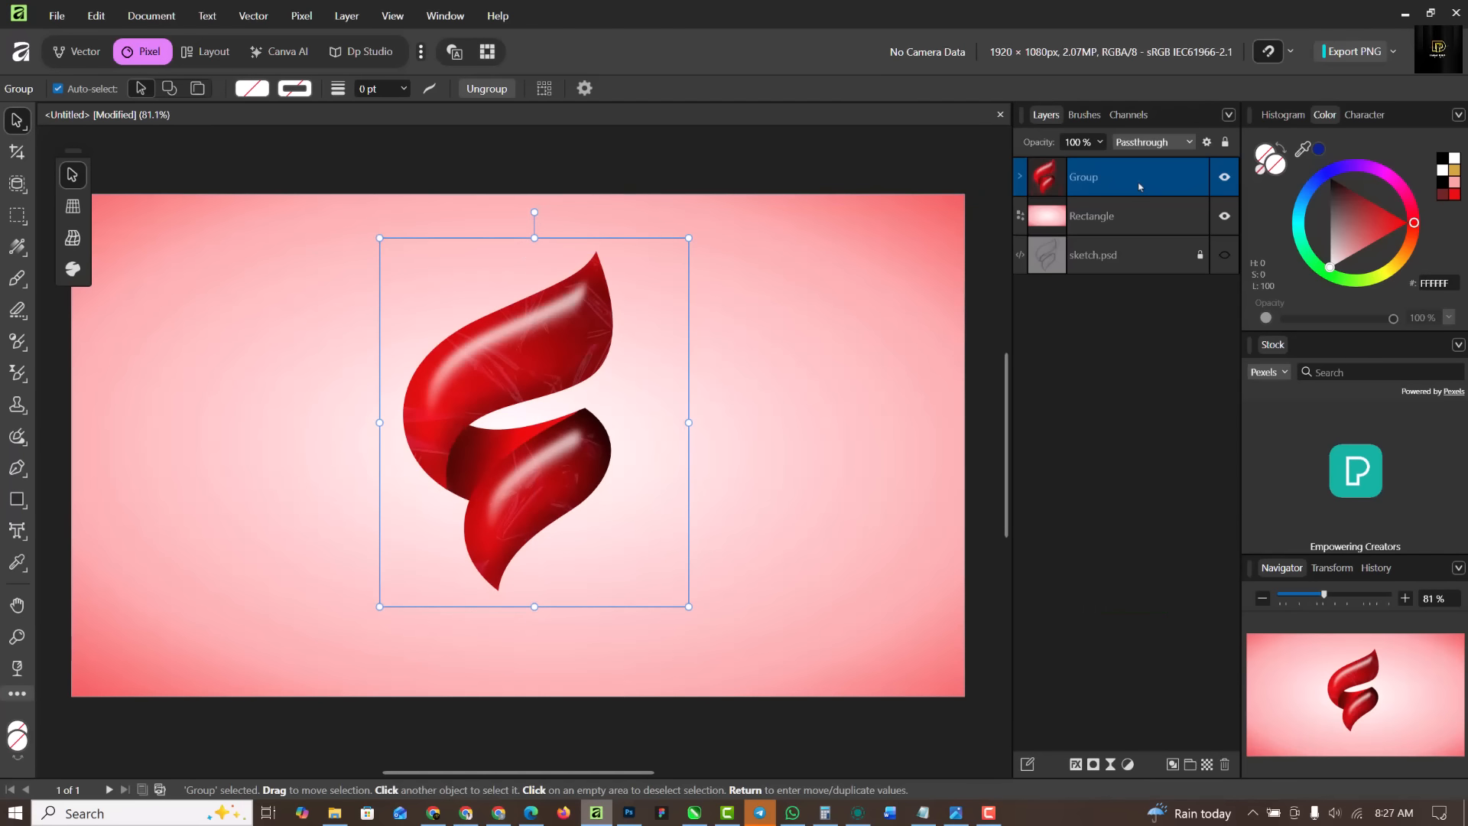
{"action": "key", "text": "shift+Up"}
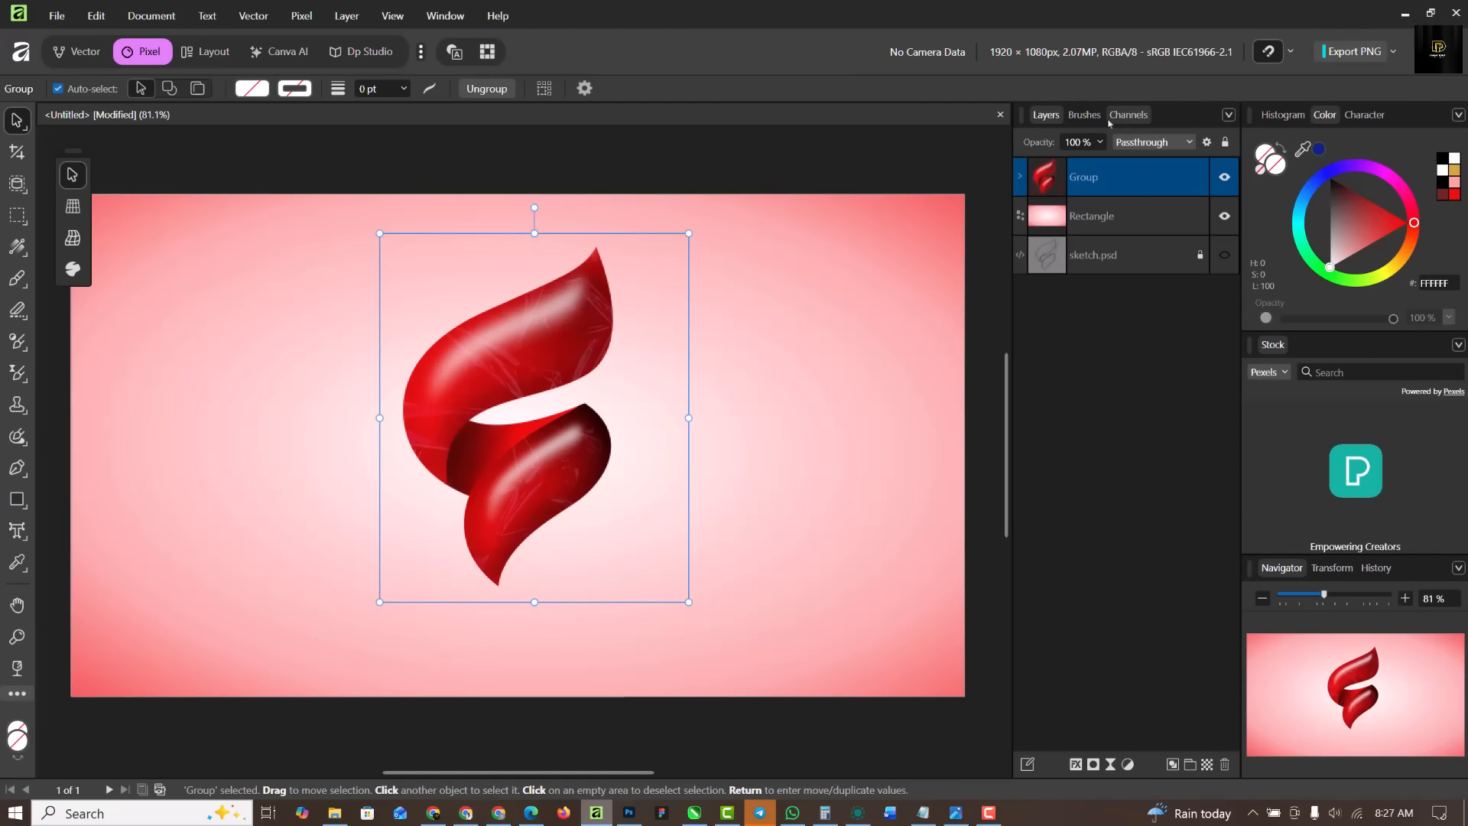
{"action": "left_click", "coordinate": [1021, 179]}
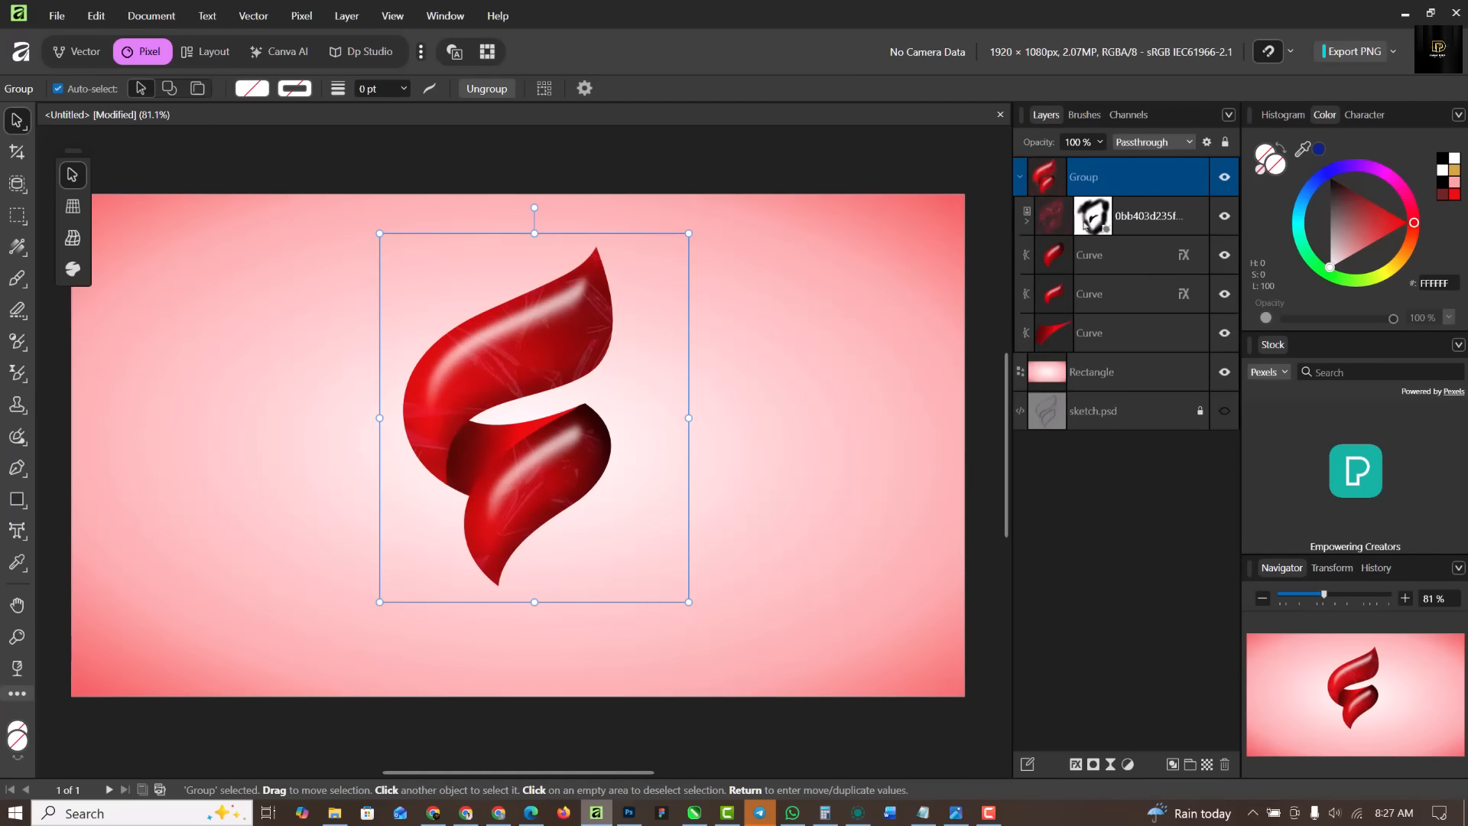
Lower the opacity of the masked texture image in the logo group to 54%
{"action": "left_click", "coordinate": [1199, 221]}
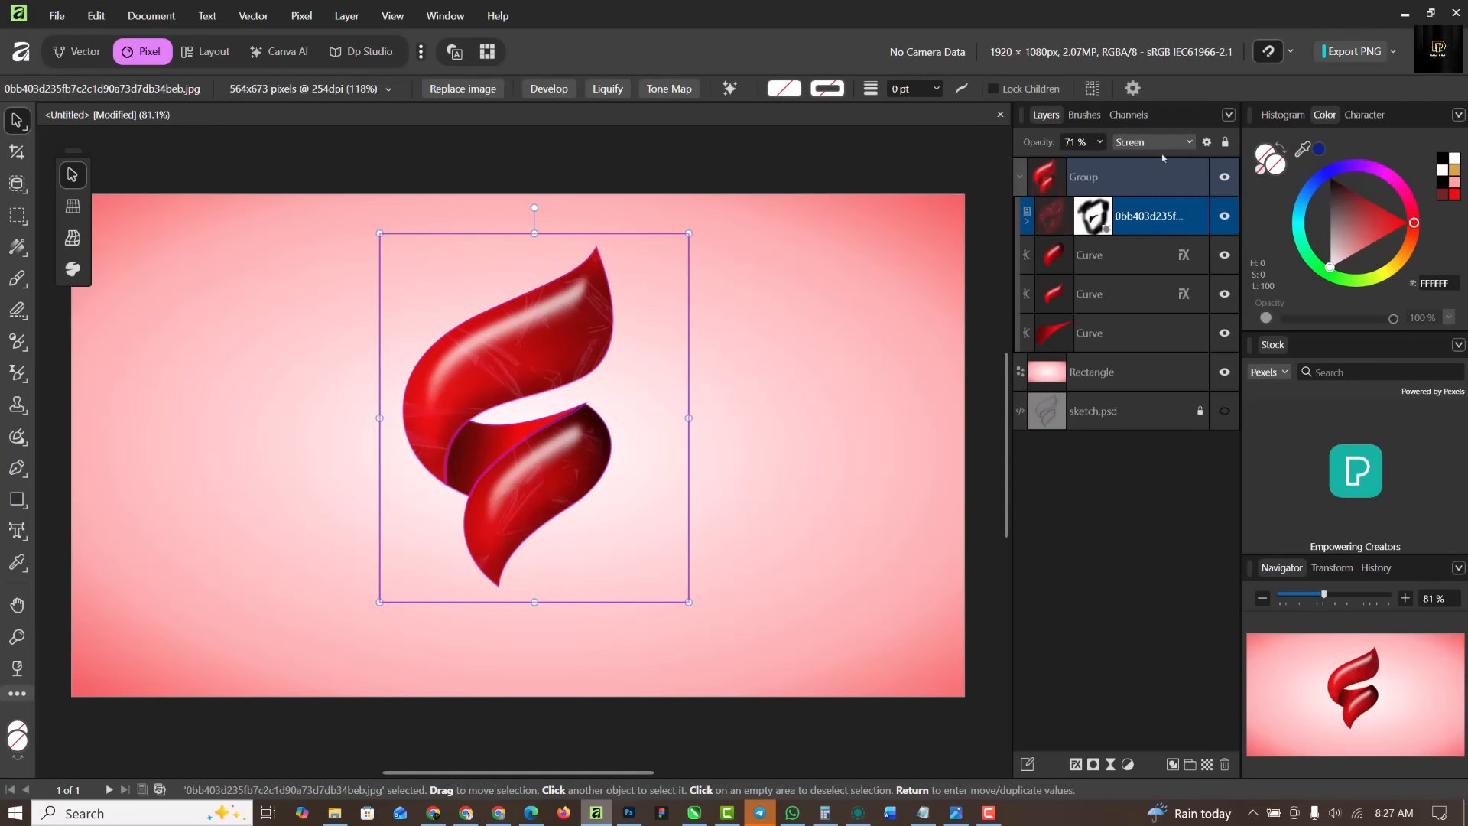
{"action": "left_click", "coordinate": [1100, 142]}
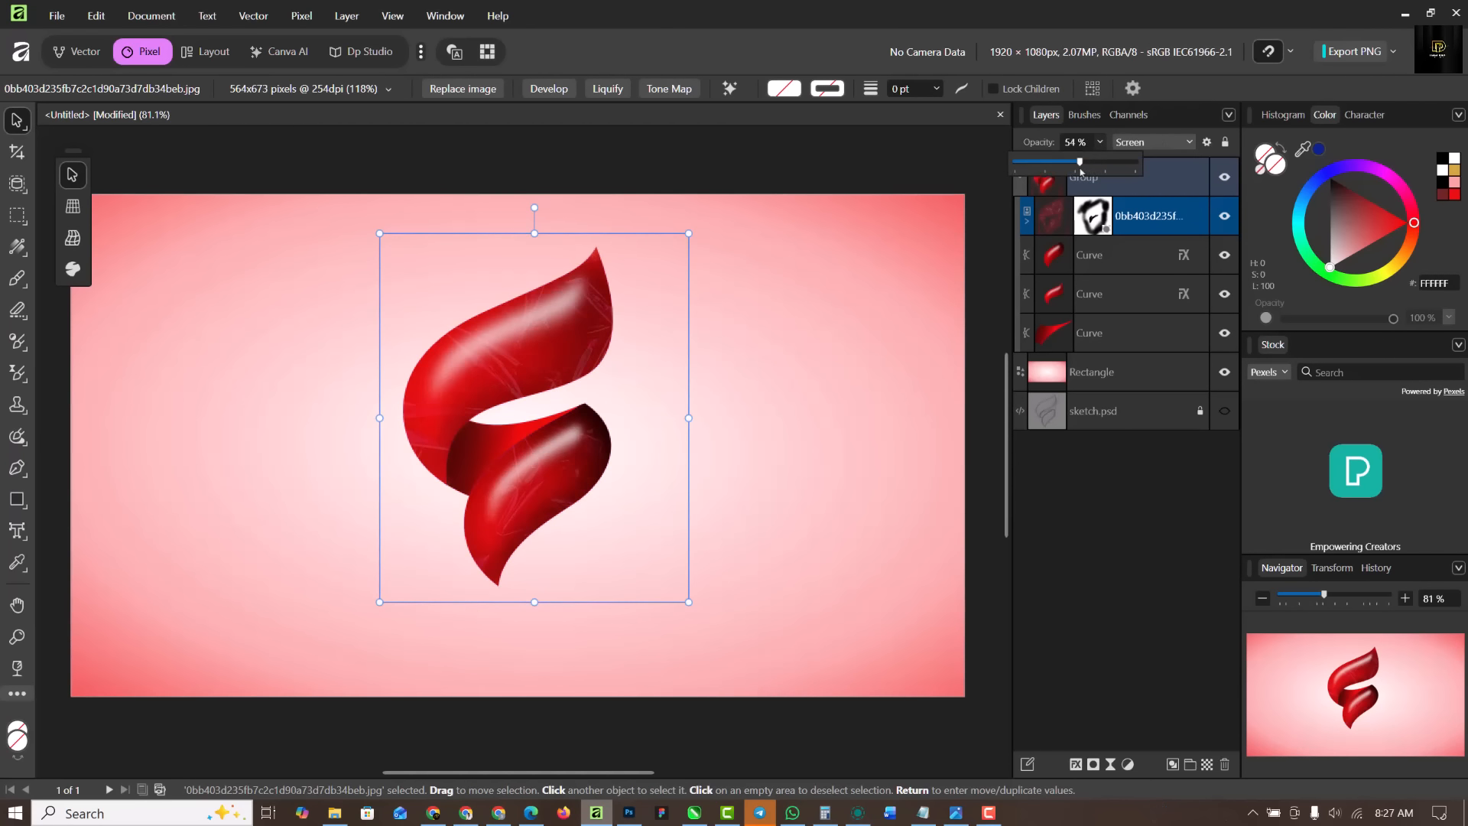
{"action": "left_click", "coordinate": [869, 387]}
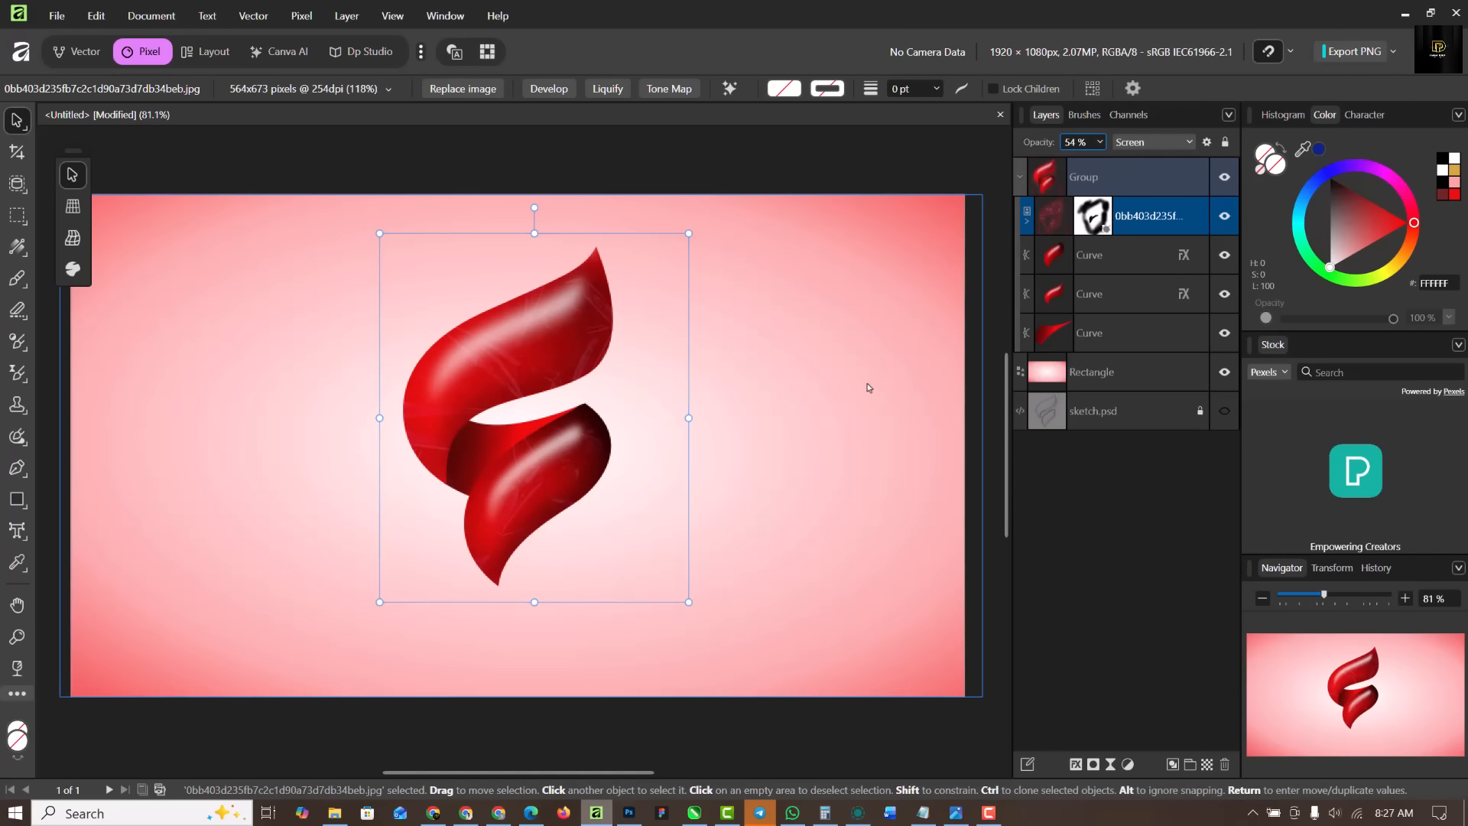
Collapse the logo group and delete the locked, hidden sketch.psd layer
{"action": "left_click", "coordinate": [1022, 178]}
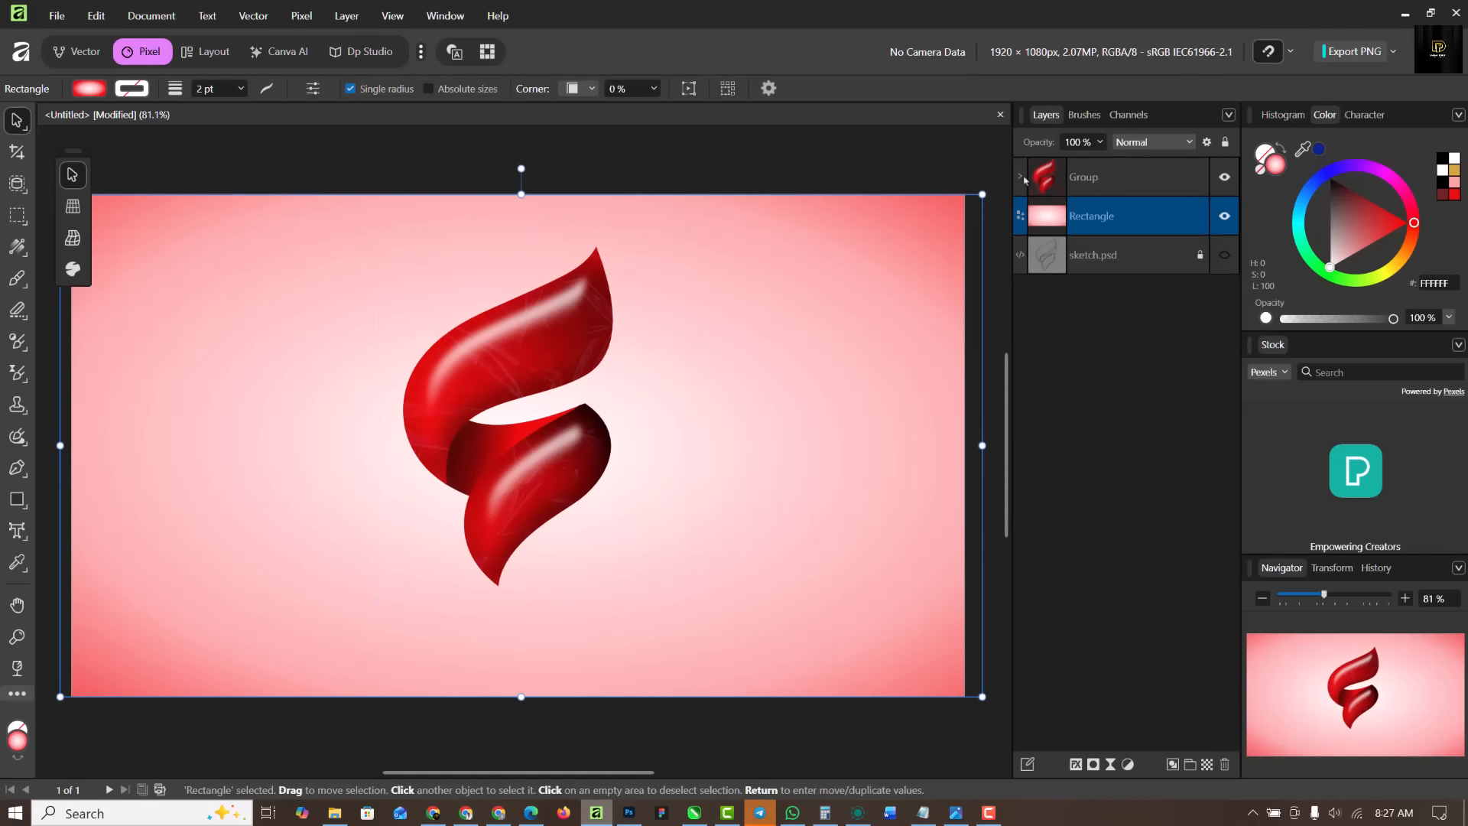
{"action": "left_click", "coordinate": [1117, 259]}
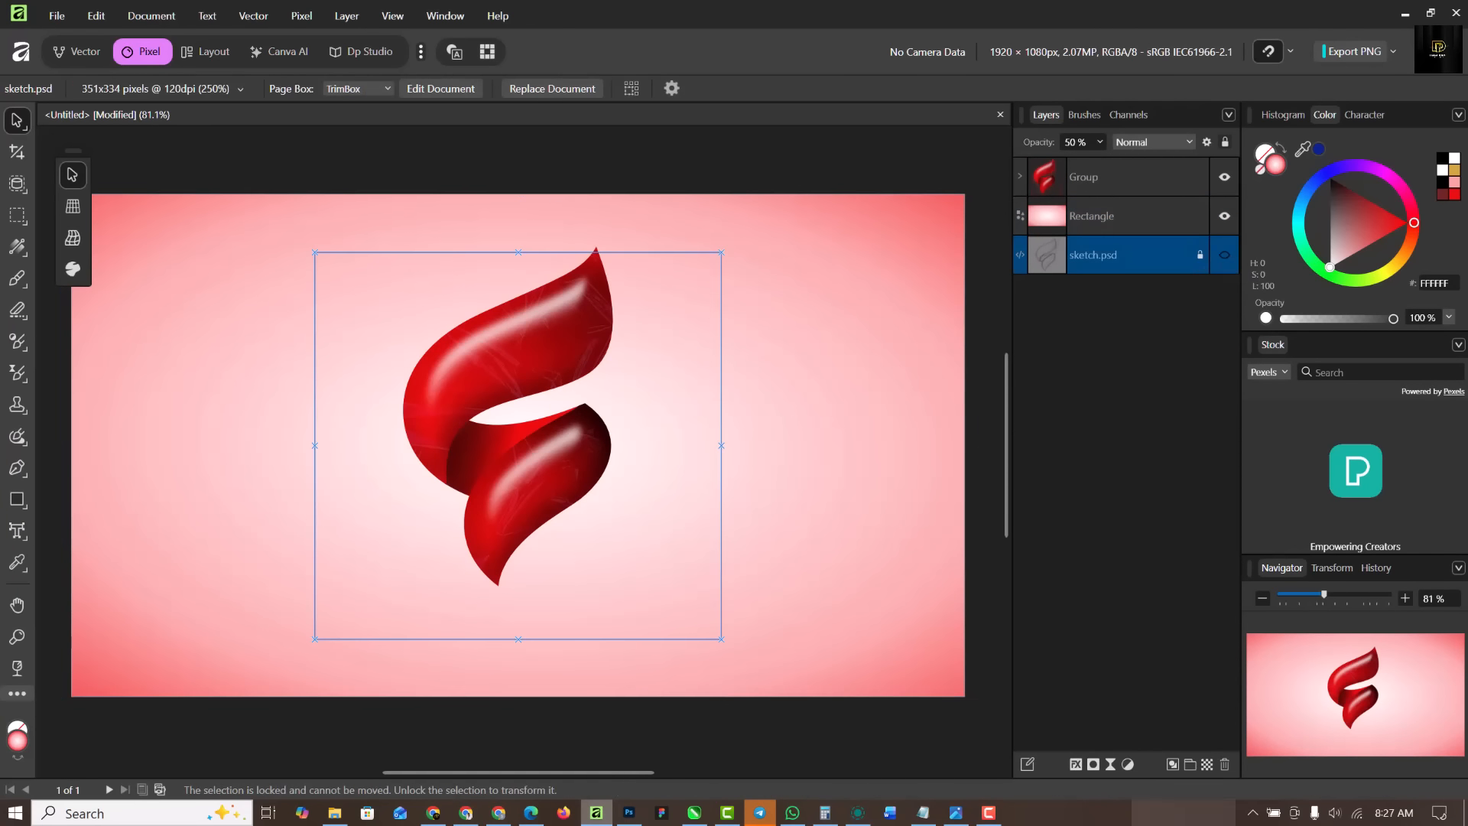
{"action": "left_click", "coordinate": [1224, 764]}
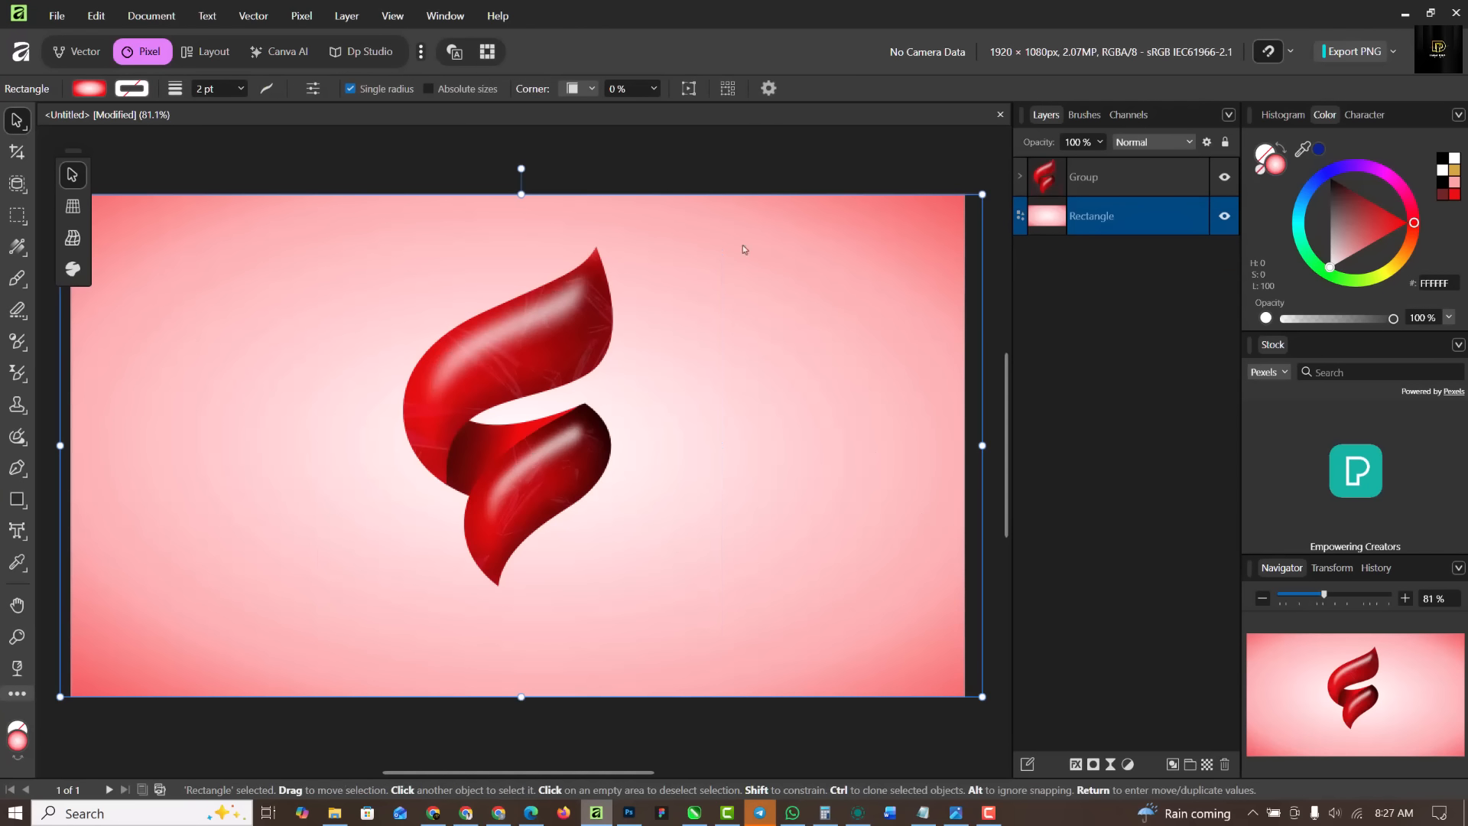